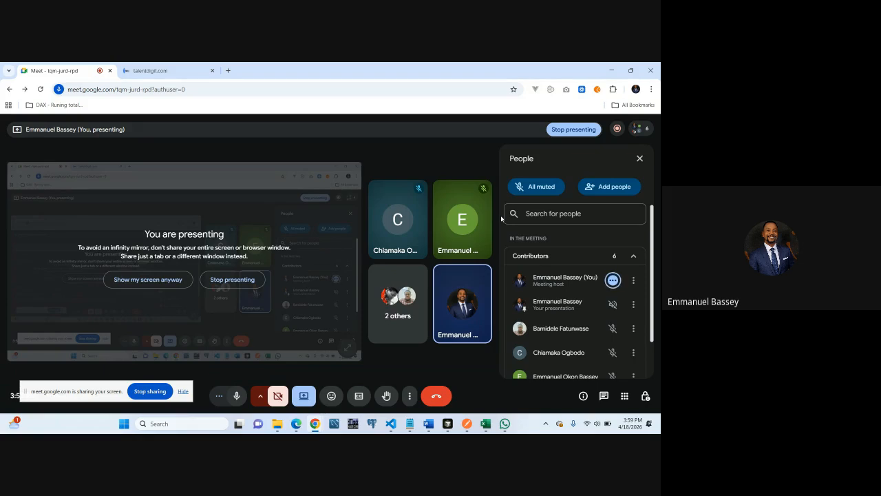
Show the talentdigit.com home page, then return to the Meet call and turn on the camera
{"action": "left_click", "coordinate": [179, 66]}
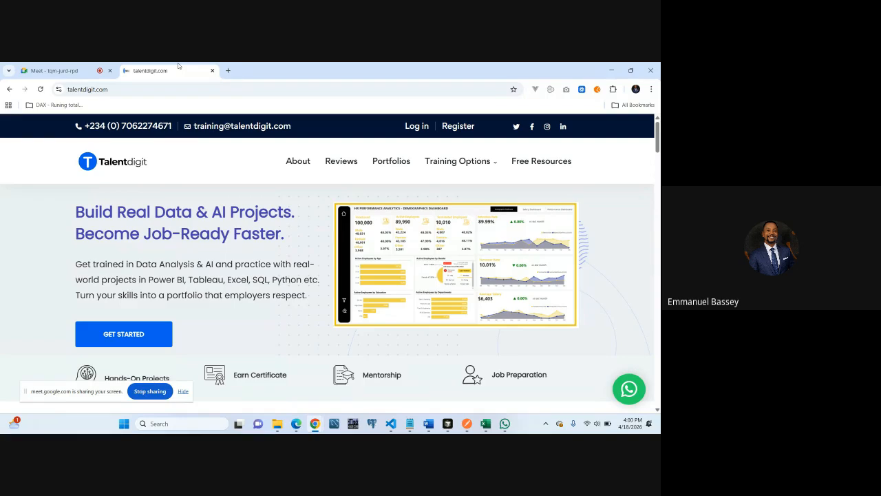
{"action": "left_click", "coordinate": [81, 71]}
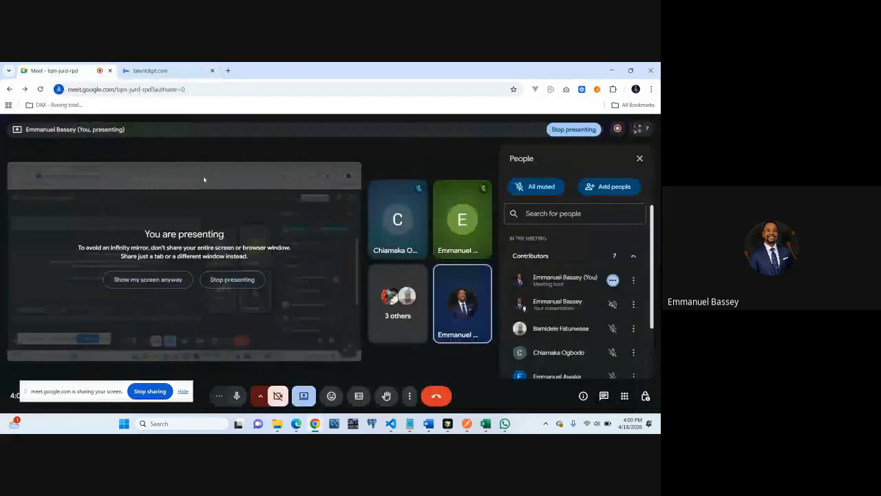
{"action": "left_click", "coordinate": [279, 395]}
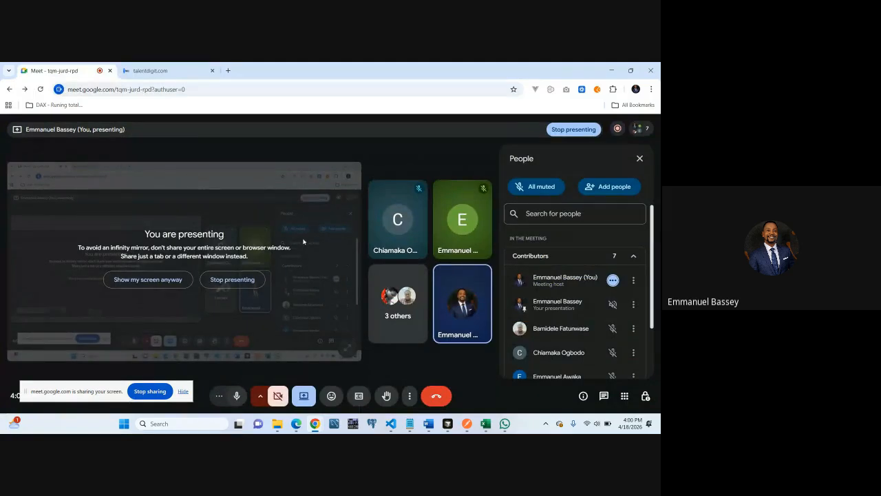
{"action": "left_click", "coordinate": [155, 70]}
{"action": "left_click", "coordinate": [97, 71]}
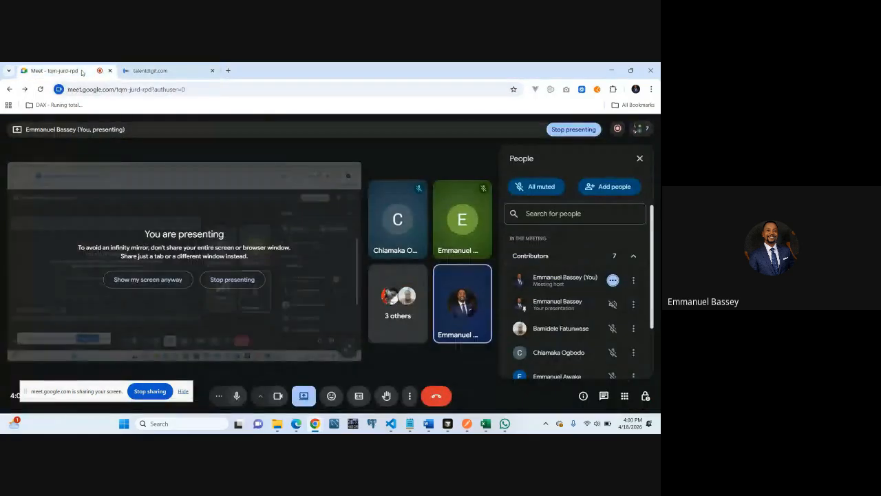
{"action": "left_click", "coordinate": [158, 71]}
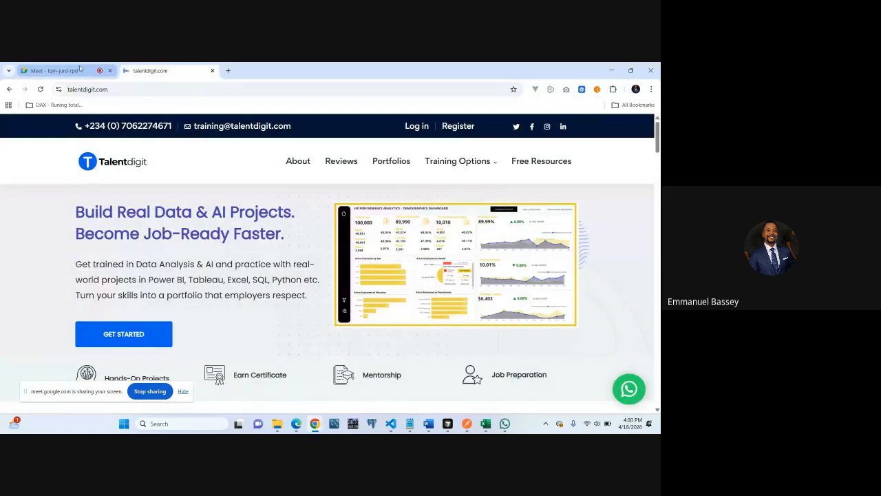
{"action": "left_click", "coordinate": [55, 70]}
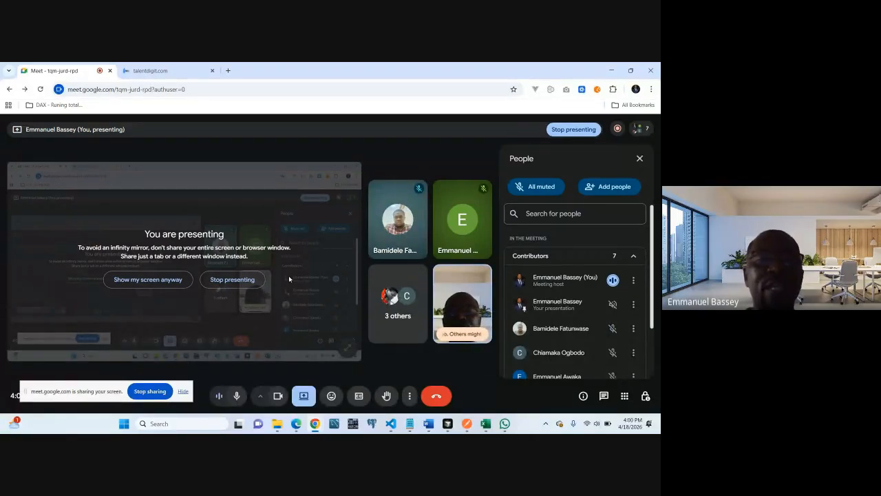
Present the talentdigit.com home page and highlight its web address for the participants
{"action": "left_click", "coordinate": [169, 70]}
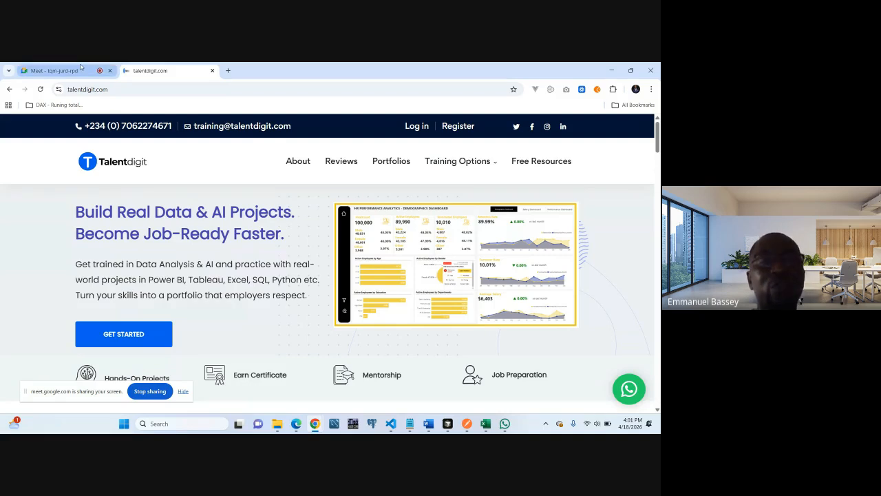
{"action": "left_click", "coordinate": [127, 90]}
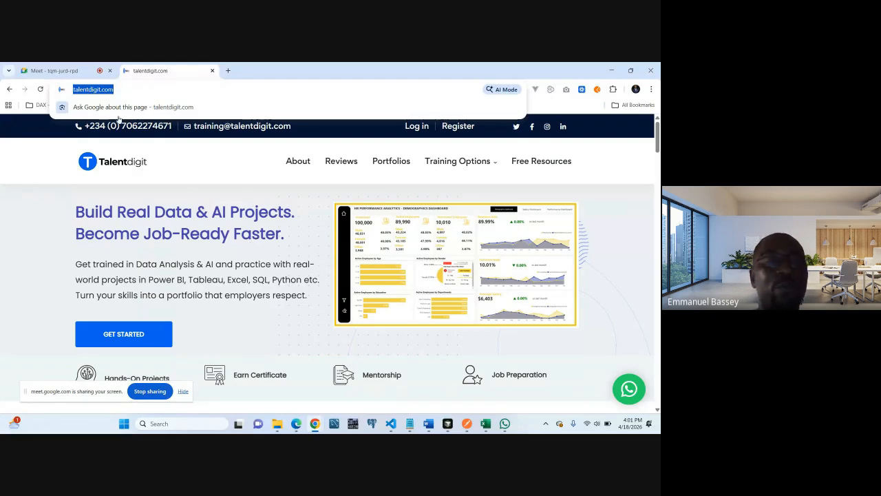
{"action": "left_click", "coordinate": [80, 71]}
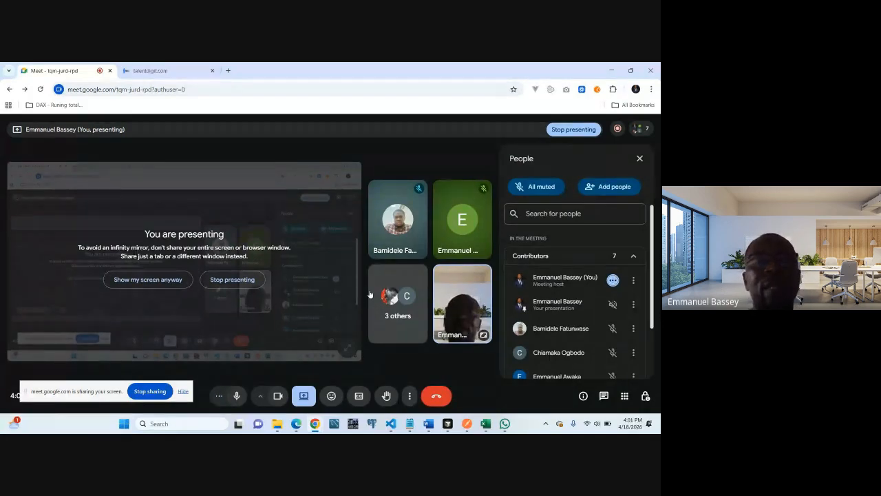
{"action": "left_click", "coordinate": [161, 66]}
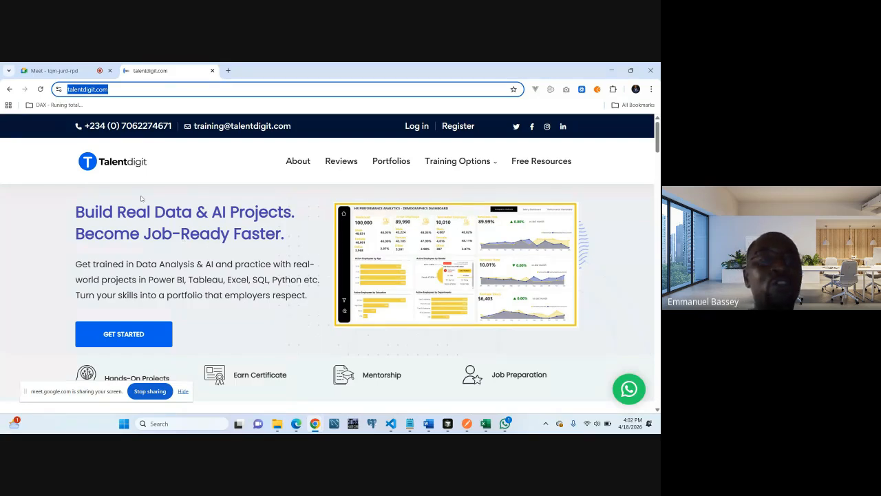
Return to the Meet call, turn off the camera and leave the microphone muted
{"action": "left_click", "coordinate": [55, 70]}
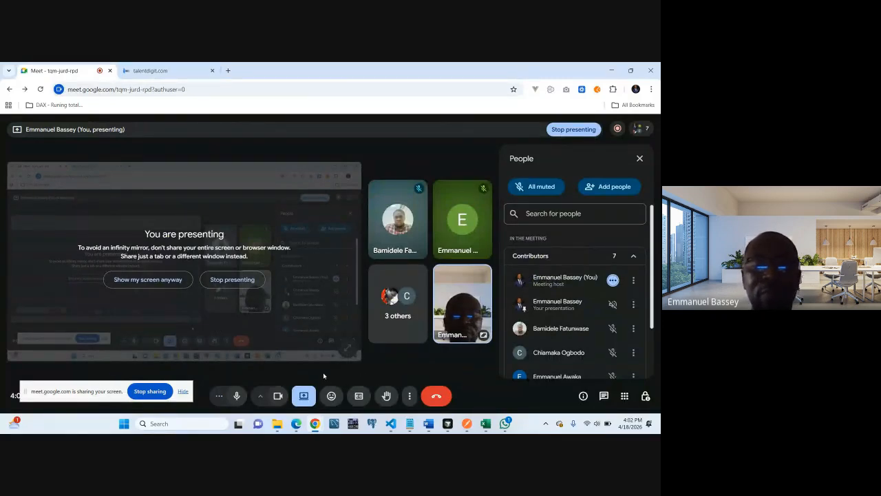
{"action": "left_click", "coordinate": [237, 397]}
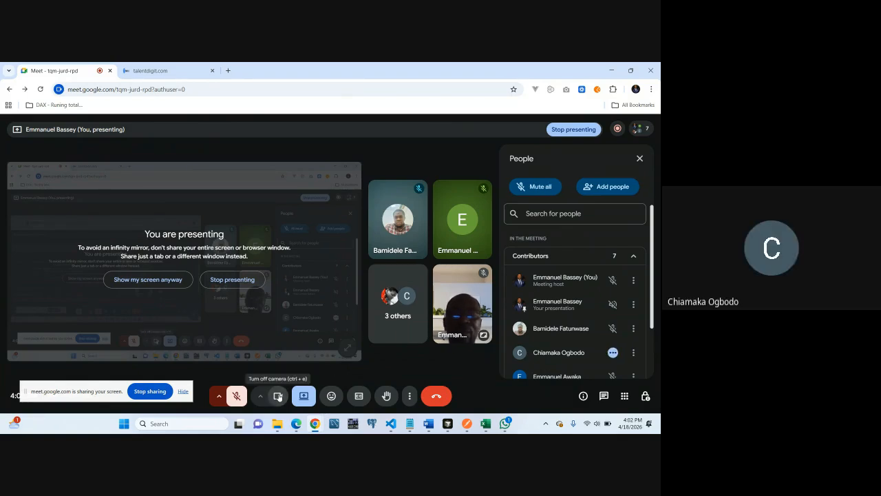
{"action": "left_click", "coordinate": [279, 396]}
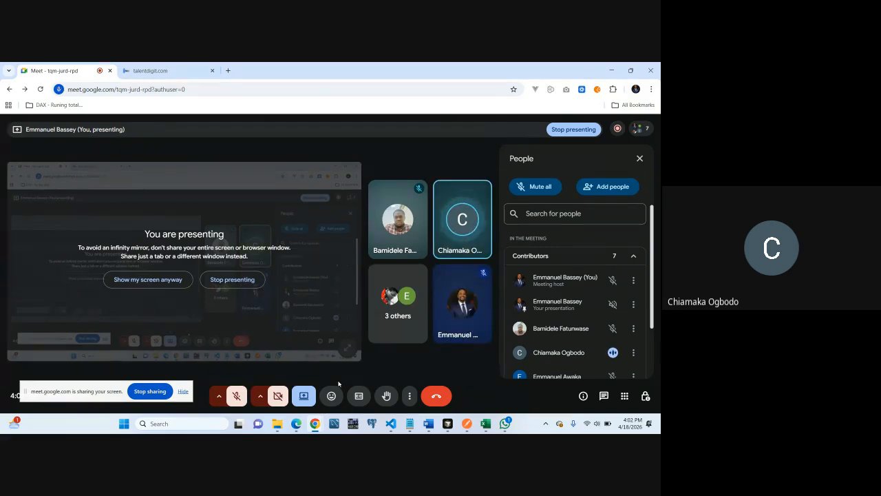
{"action": "left_click", "coordinate": [236, 396]}
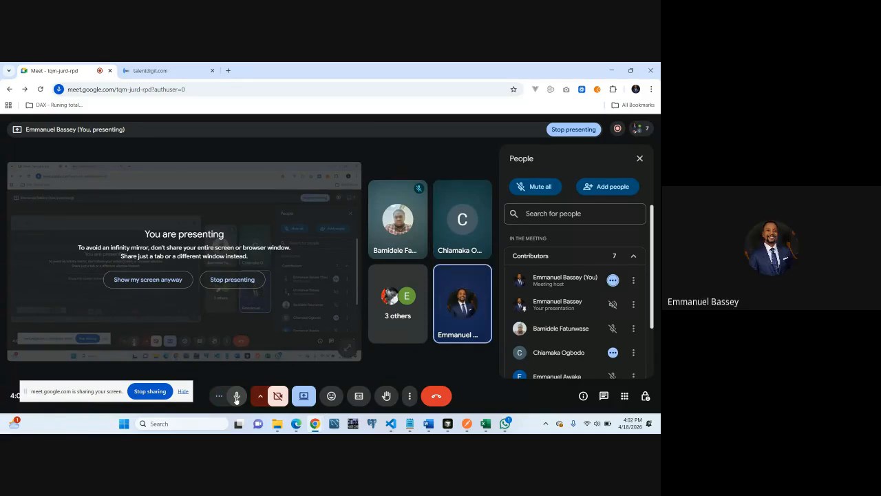
{"action": "left_click", "coordinate": [236, 396]}
Raise the computer's speaker volume to nearly the maximum and close the quick settings
{"action": "left_click", "coordinate": [596, 423]}
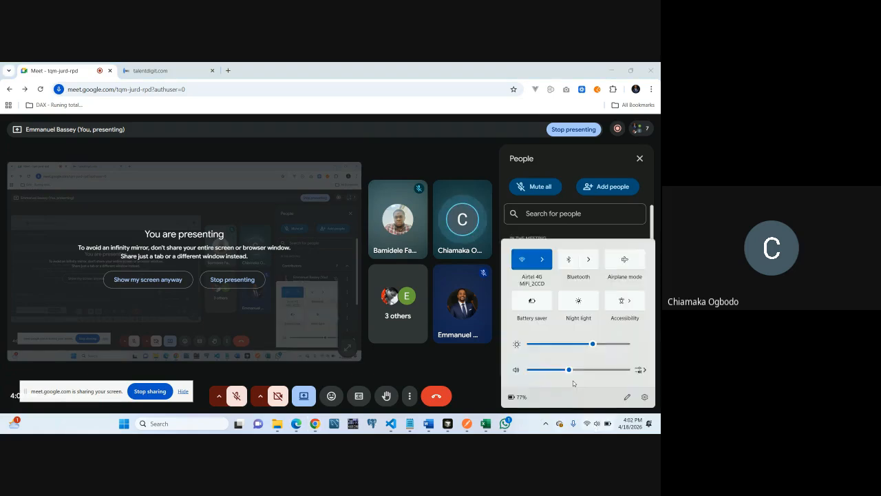
{"action": "left_click", "coordinate": [617, 371]}
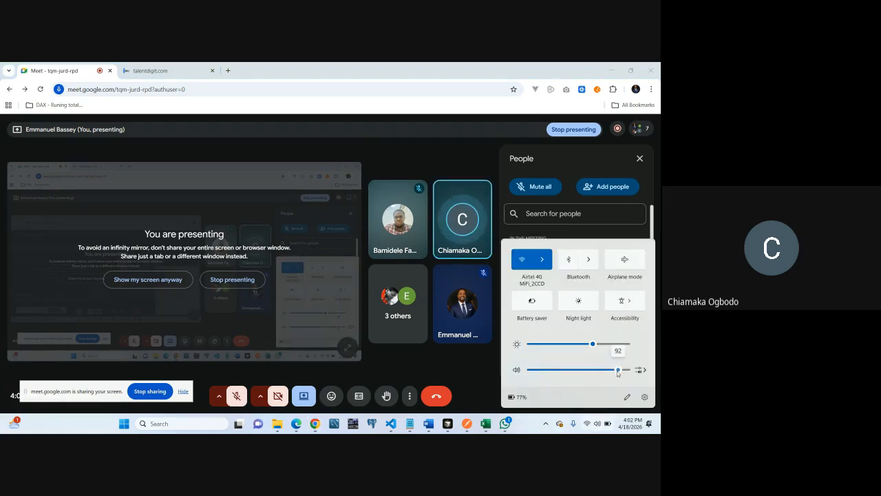
{"action": "left_click_drag", "start_coordinate": [618, 372], "coordinate": [626, 372]}
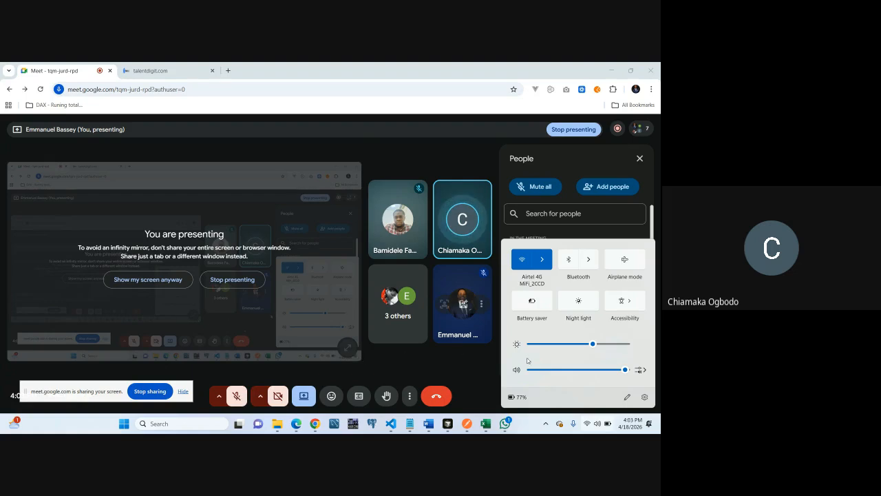
{"action": "left_click", "coordinate": [472, 374]}
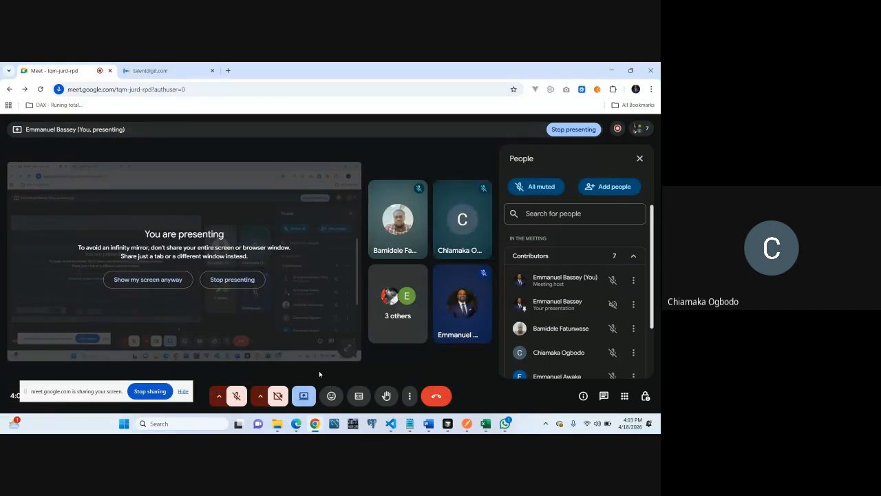
Look through the list of meeting contributors, then bring up the talentdigit.com page
{"action": "scroll", "coordinate": [652, 272], "scroll_direction": "down", "scroll_amount": 1}
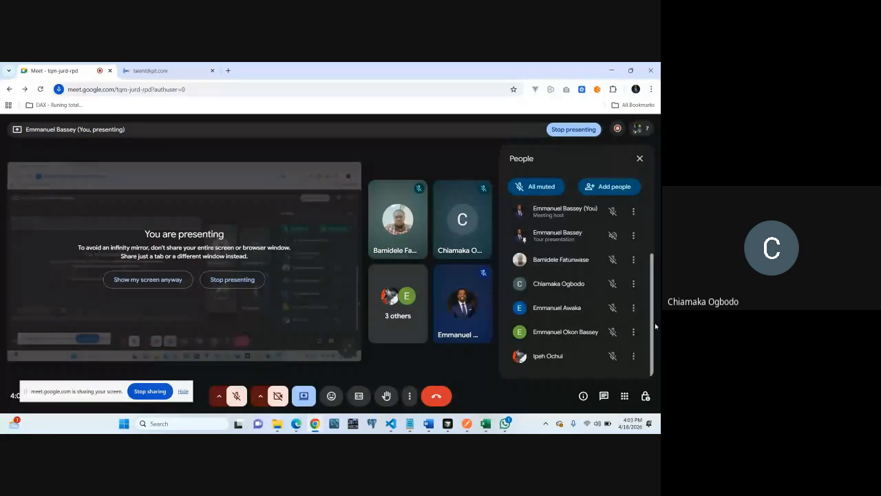
{"action": "left_click_drag", "start_coordinate": [655, 326], "coordinate": [655, 310]}
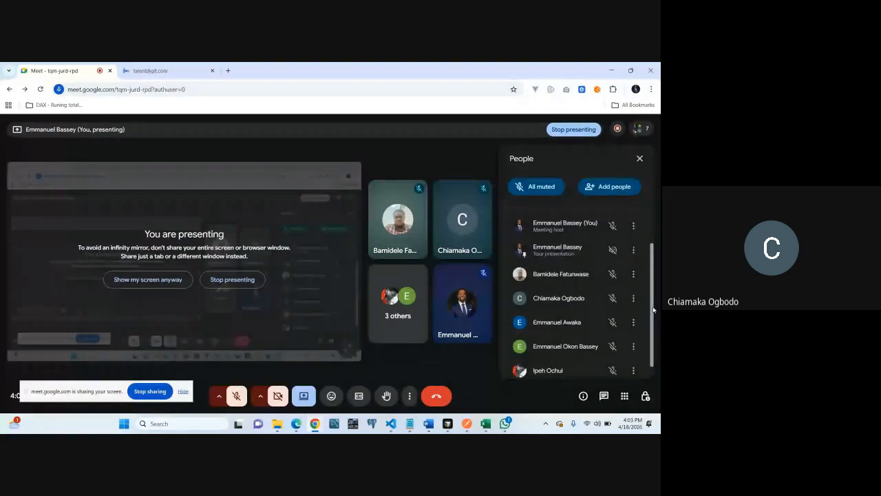
{"action": "left_click_drag", "start_coordinate": [654, 310], "coordinate": [625, 268]}
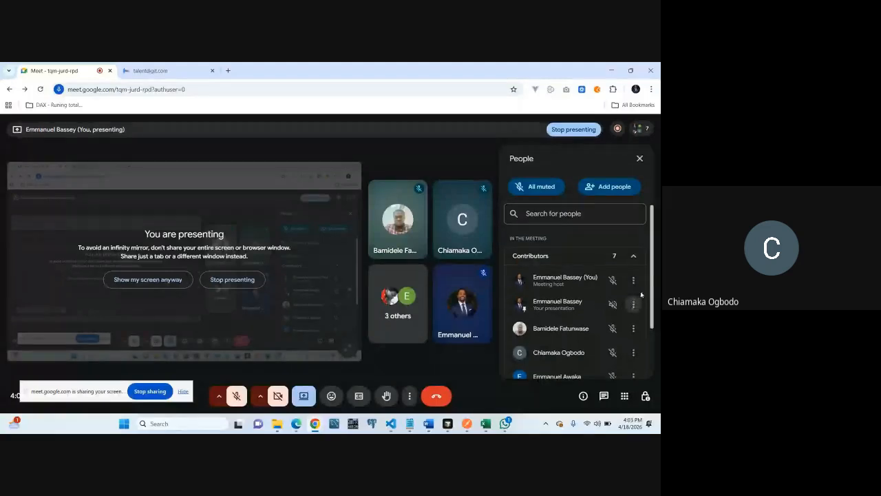
{"action": "mouse_move", "coordinate": [652, 281]}
{"action": "left_mouse_down"}
{"action": "mouse_move", "coordinate": [655, 333]}
{"action": "mouse_move", "coordinate": [647, 276]}
{"action": "left_mouse_up"}
{"action": "left_click", "coordinate": [170, 71]}
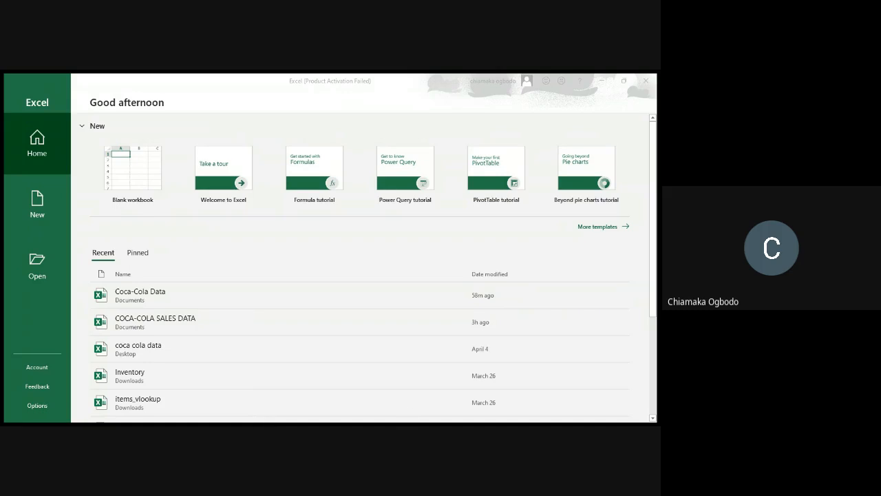
Switch to Excel and create a new blank workbook
{"action": "left_click", "coordinate": [434, 418]}
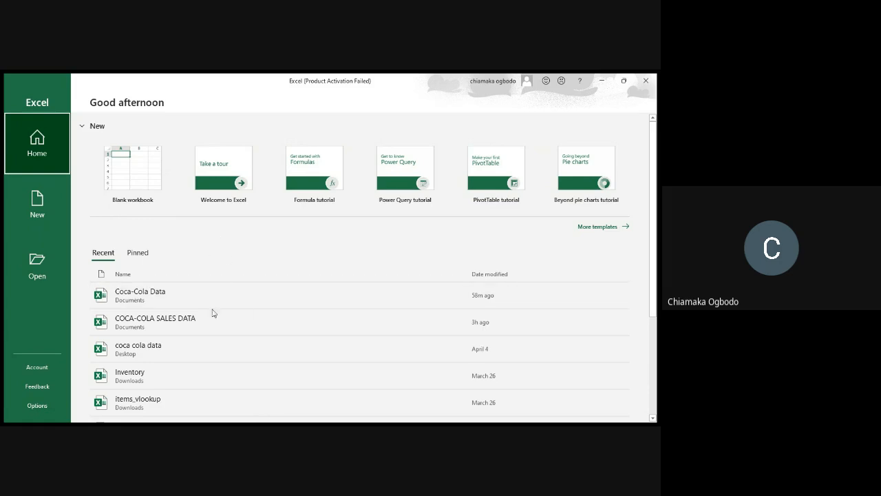
{"action": "left_click", "coordinate": [129, 183]}
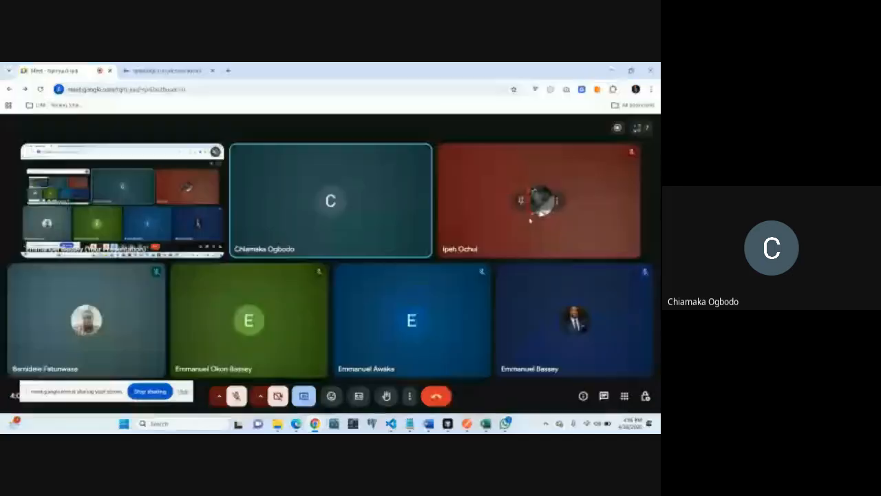
Dismiss the Start menu in the Meet host's shared screen and stop sharing that screen
{"action": "key", "text": "super"}
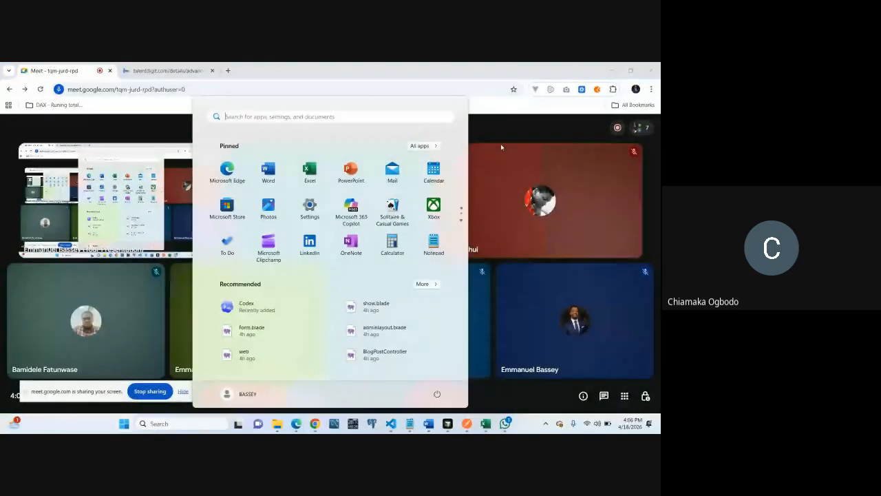
{"action": "left_click", "coordinate": [359, 169]}
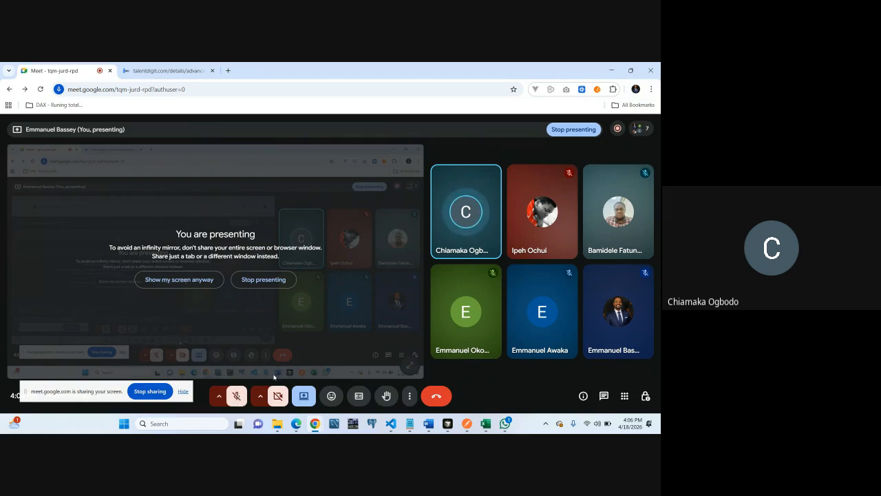
{"action": "left_click", "coordinate": [155, 392]}
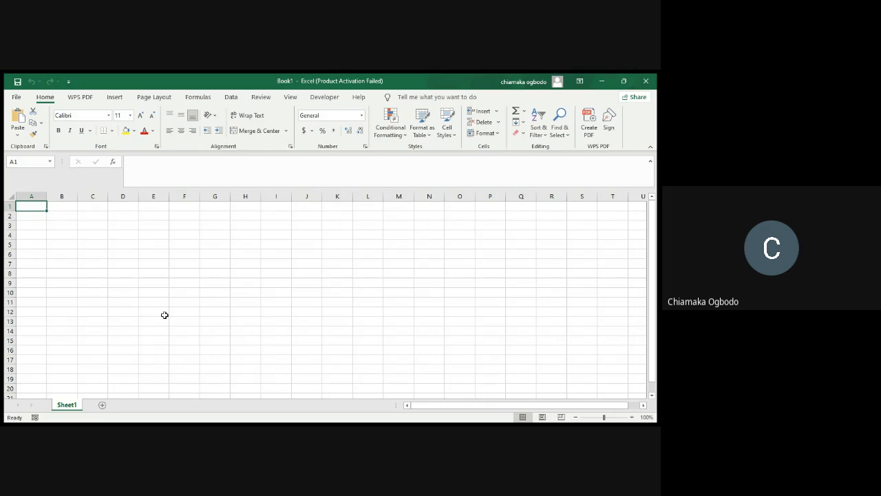
Select all of column A and all of row 1 alternately in Sheet1 to demonstrate columns and rows
{"action": "left_click", "coordinate": [38, 196]}
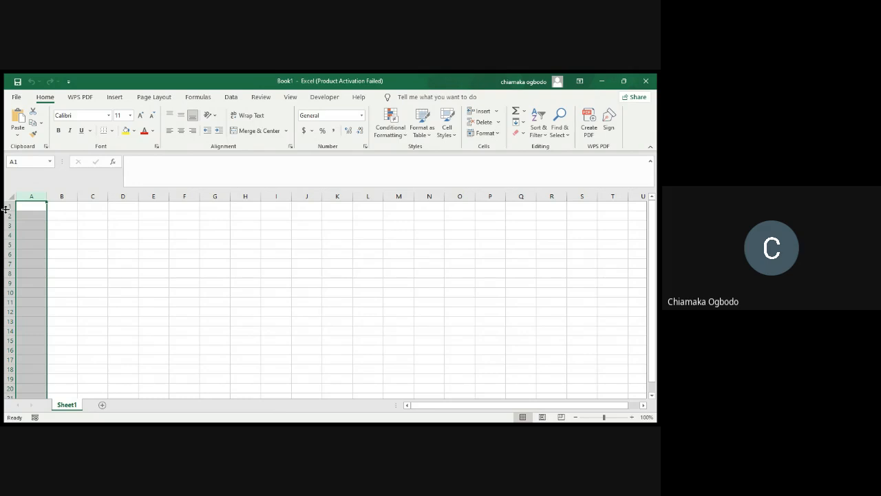
{"action": "left_click", "coordinate": [10, 208]}
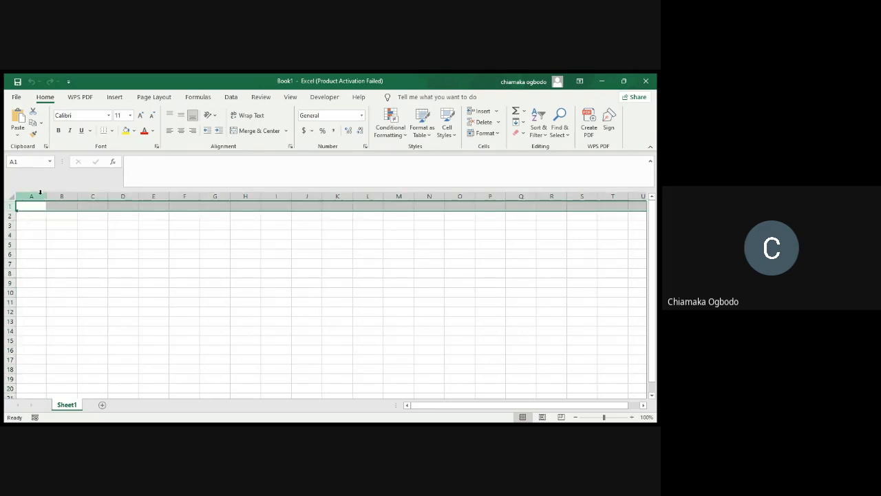
{"action": "left_click", "coordinate": [33, 197]}
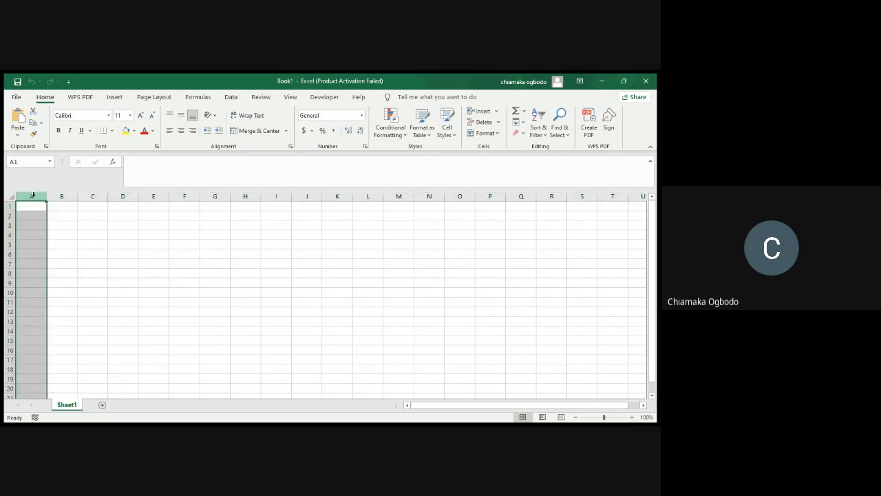
{"action": "left_click", "coordinate": [7, 206]}
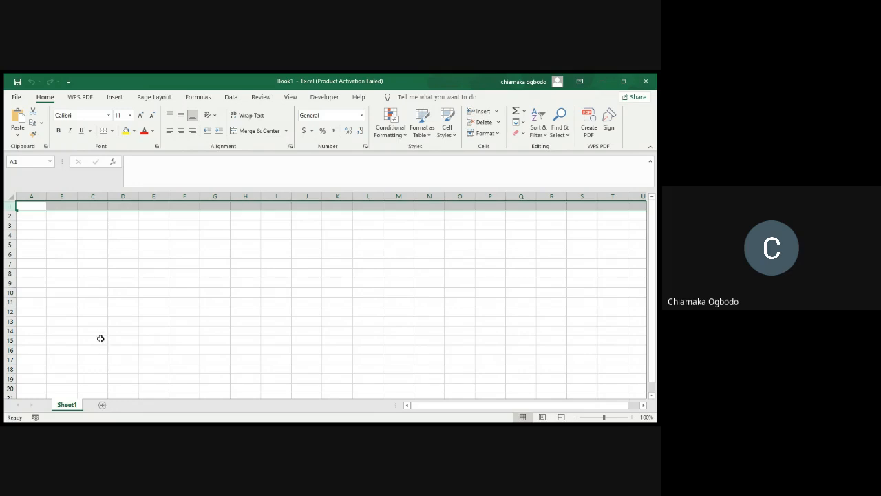
Add a second worksheet to the workbook and rename it "data"
{"action": "left_click", "coordinate": [102, 408]}
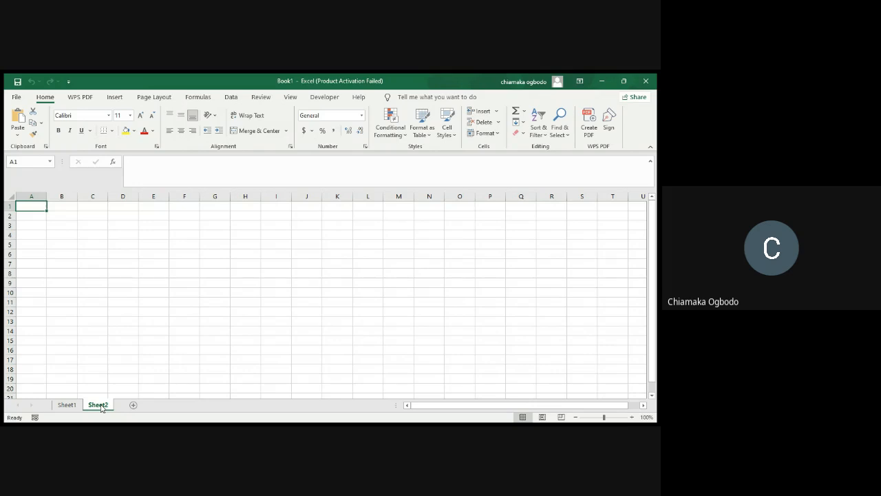
{"action": "double_click", "coordinate": [98, 406]}
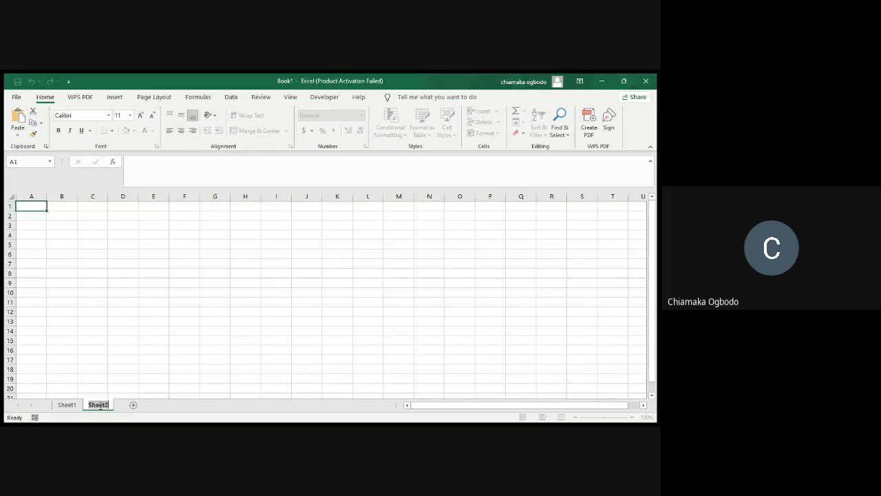
{"action": "type", "text": "data"}
{"action": "key", "text": "Return"}
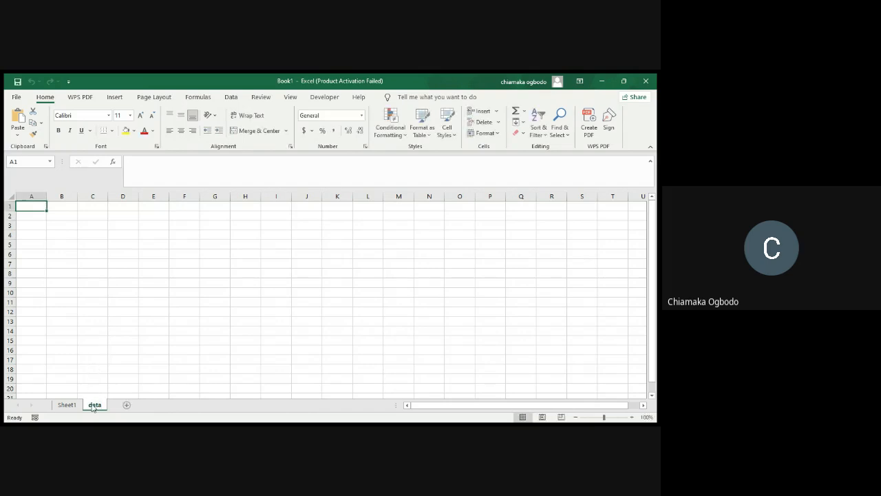
Switch to Sheet1 and enter a sample first name in lowercase in cell A1
{"action": "left_click", "coordinate": [67, 406]}
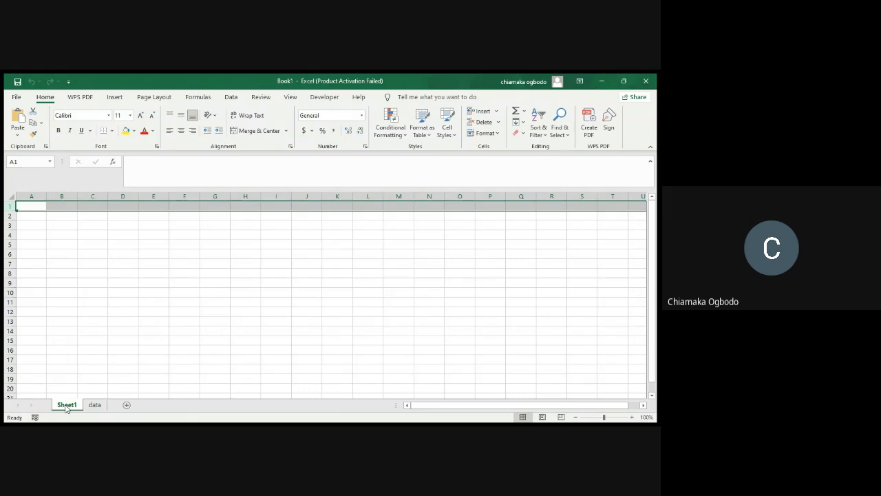
{"action": "left_click", "coordinate": [36, 215]}
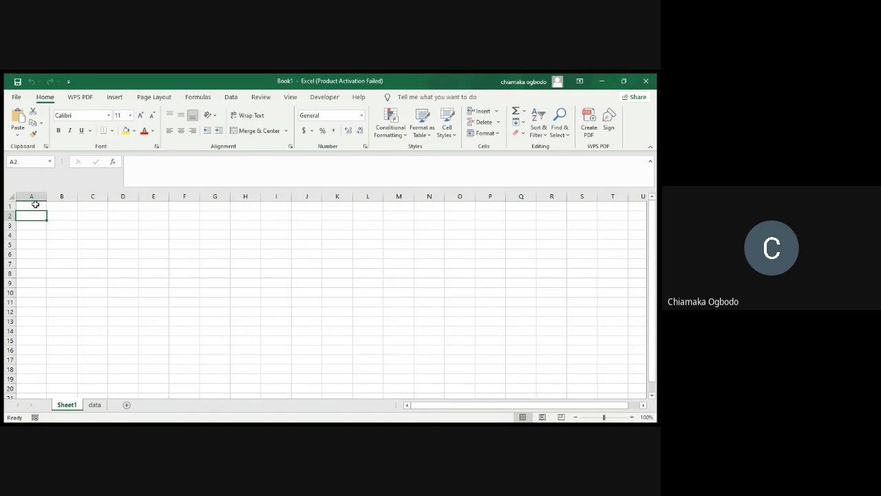
{"action": "left_click", "coordinate": [34, 205]}
{"action": "type", "text": "amy"}
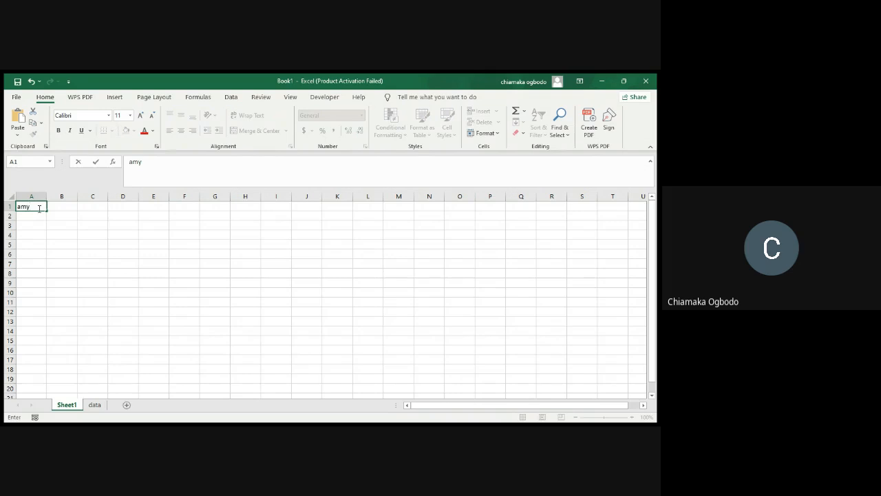
{"action": "key", "text": "Return"}
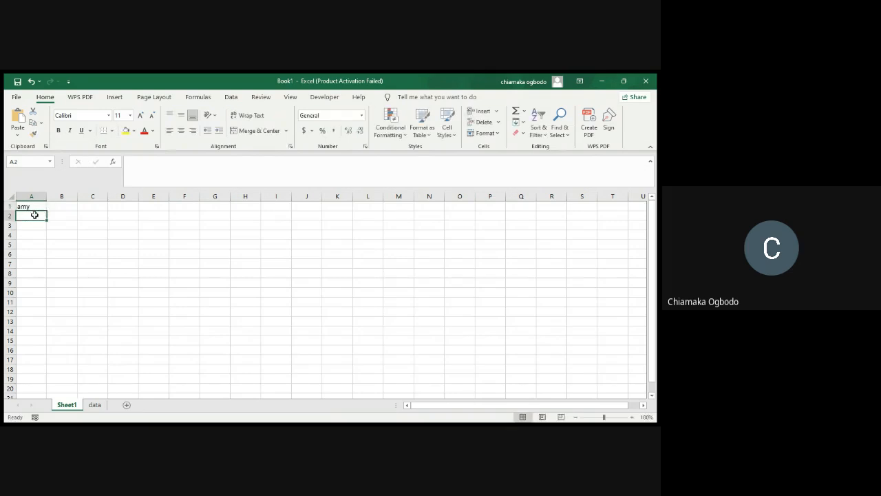
Enter 435 in cell E4 and 354 in cell G4
{"action": "left_click", "coordinate": [165, 238]}
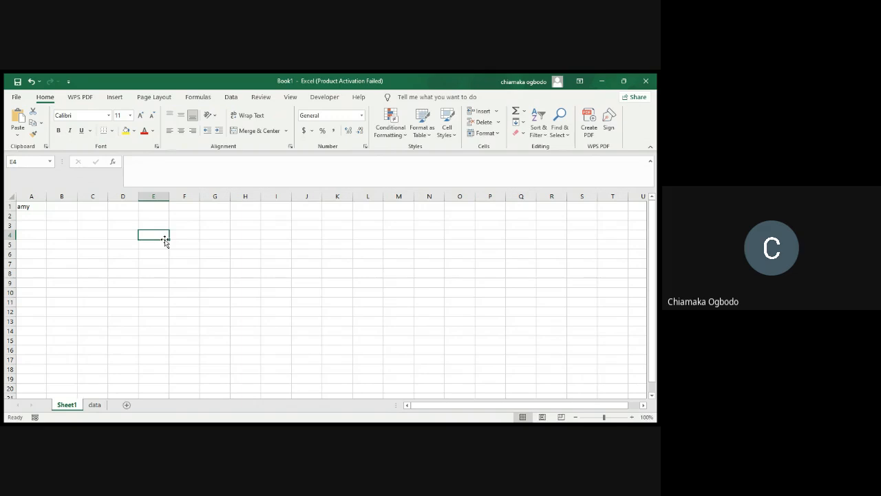
{"action": "type", "text": "435"}
{"action": "left_click", "coordinate": [225, 238]}
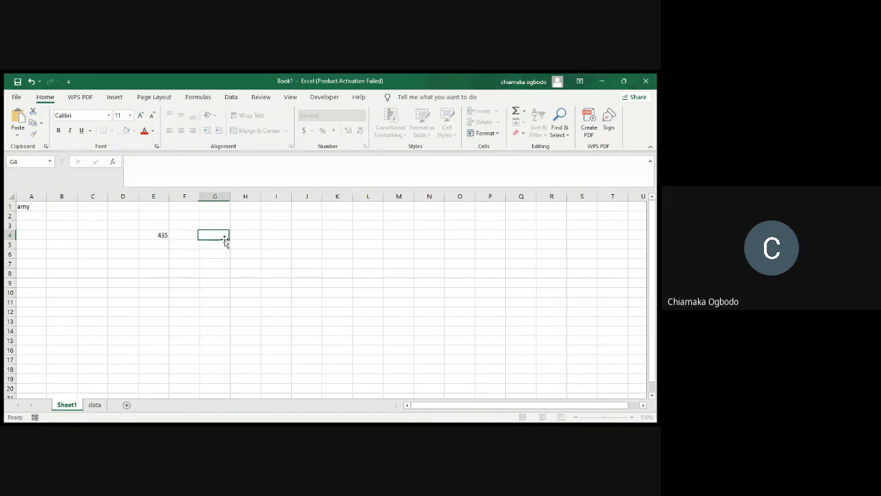
{"action": "type", "text": "35"}
{"action": "key", "text": "Return"}
Clear the sample numbers from cells G4 and E4
{"action": "left_click", "coordinate": [224, 235]}
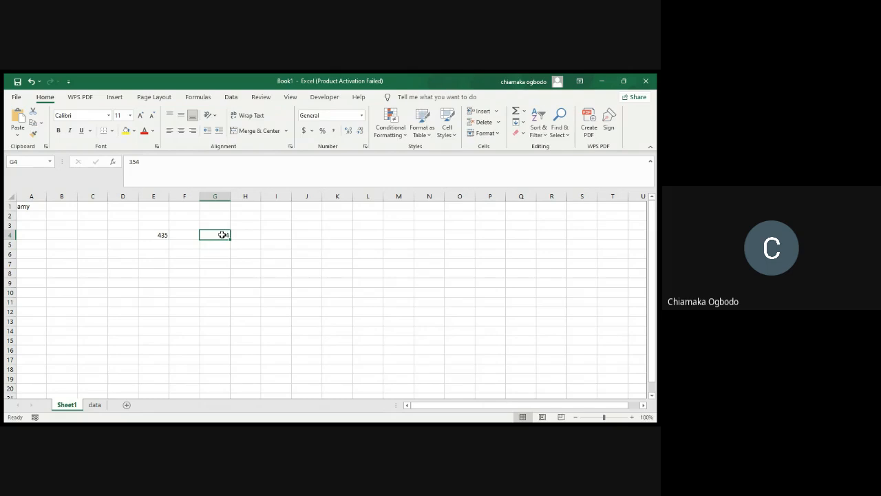
{"action": "key", "text": "BackSpace"}
{"action": "left_click", "coordinate": [163, 235]}
{"action": "key", "text": "BackSpace"}
Select cells A1, E5 and C2 in turn and return to A1 to demonstrate cell references
{"action": "left_click", "coordinate": [32, 206]}
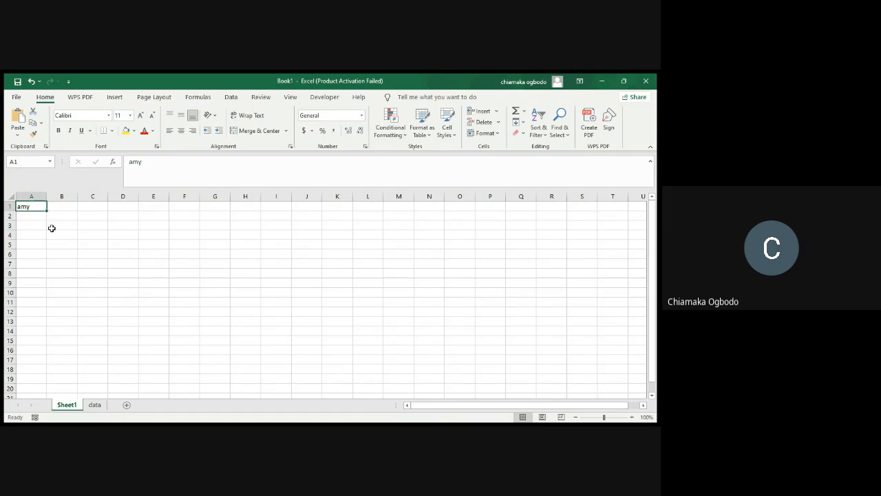
{"action": "left_click", "coordinate": [143, 246]}
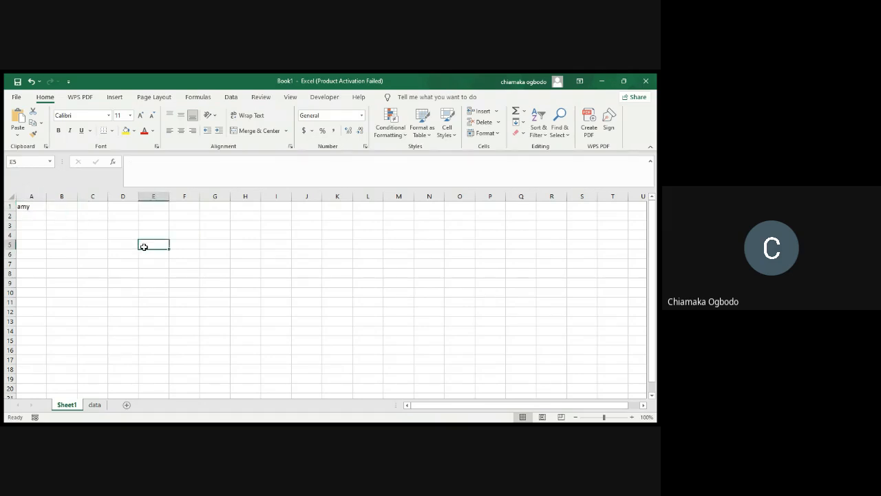
{"action": "left_click", "coordinate": [93, 216]}
{"action": "left_click", "coordinate": [32, 206]}
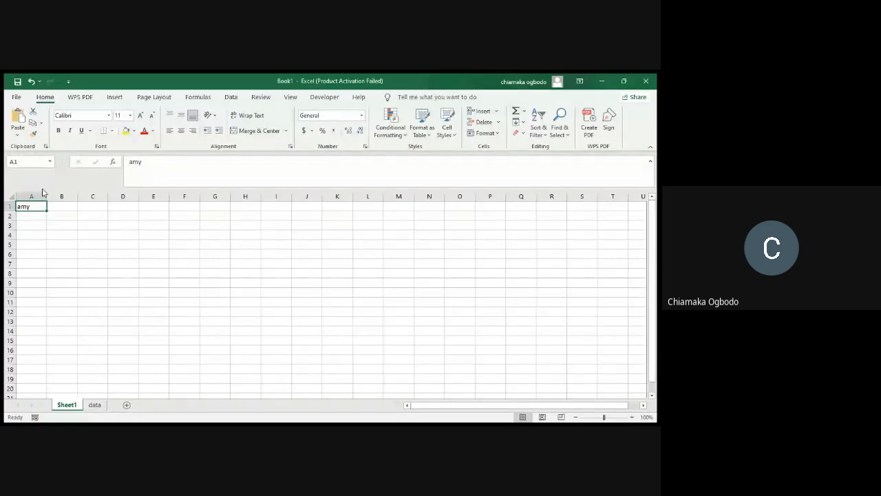
Jump to cell A50 by its cell reference, and return to cell A1 the same way
{"action": "left_click", "coordinate": [21, 162]}
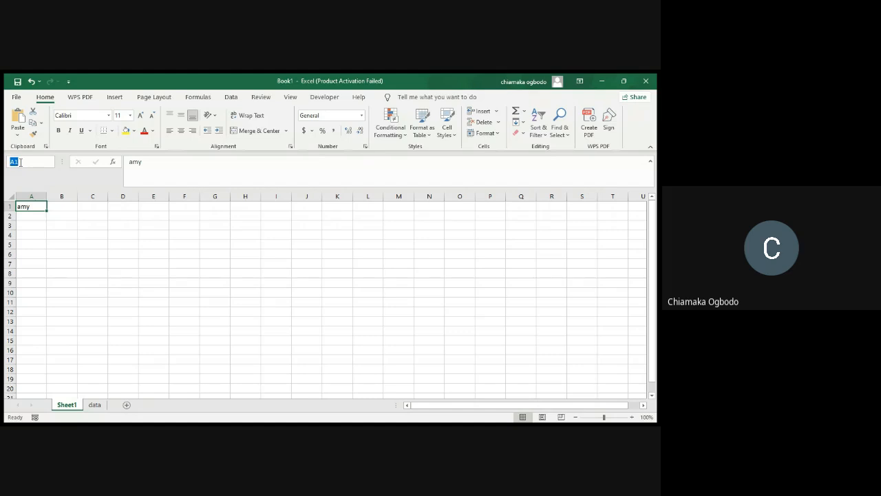
{"action": "type", "text": "a50"}
{"action": "key", "text": "Return"}
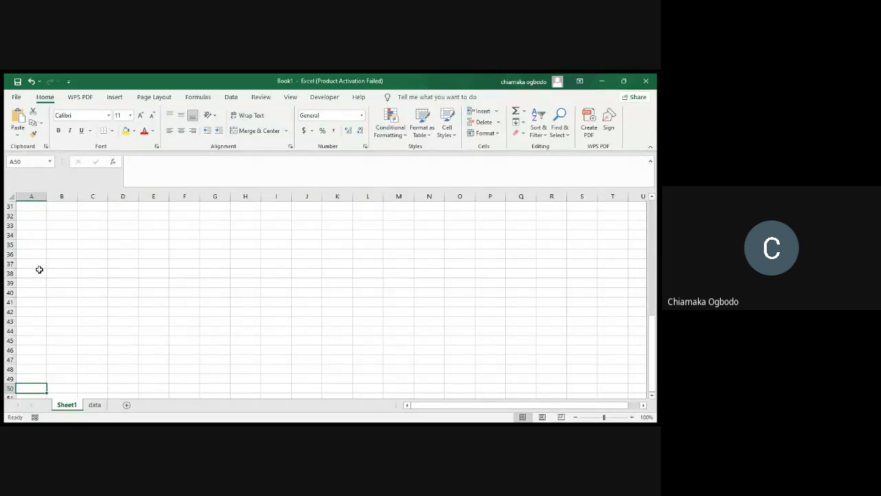
{"action": "left_click", "coordinate": [23, 160]}
{"action": "type", "text": "A1"}
{"action": "key", "text": "Return"}
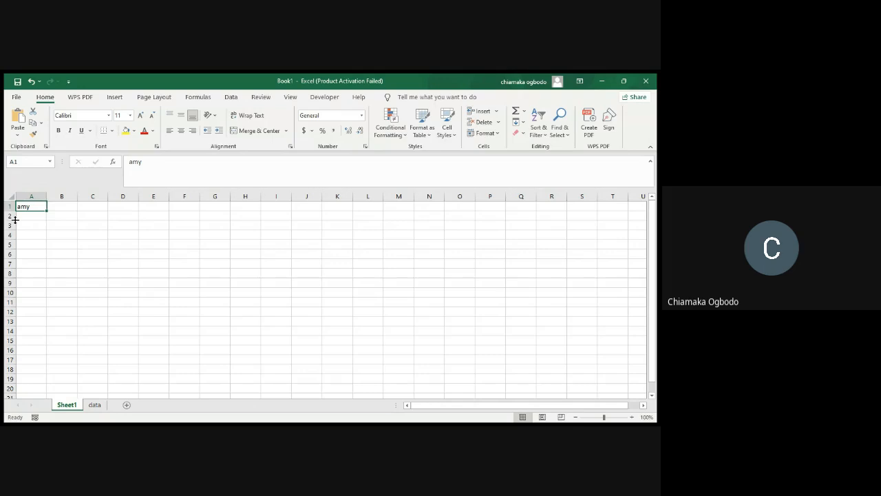
Enter the formula =A1 in cell C1 to reference the text in the first cell
{"action": "left_click", "coordinate": [89, 207]}
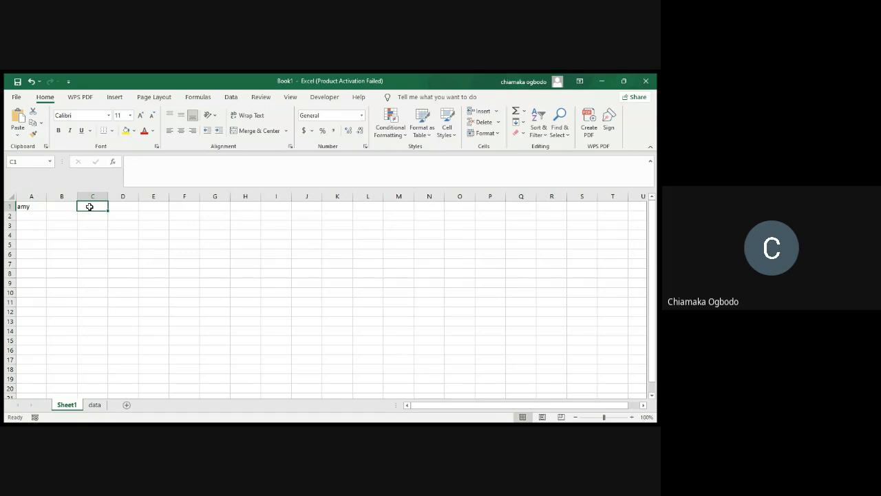
{"action": "type", "text": "="}
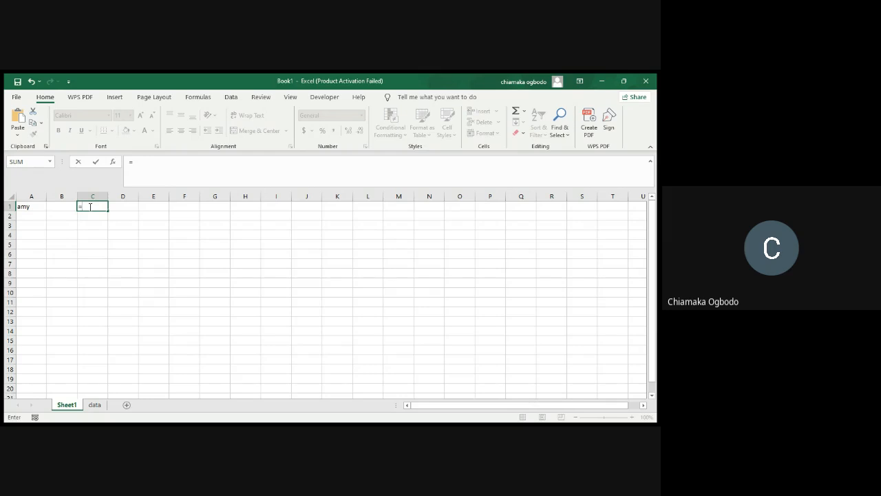
{"action": "type", "text": "A1"}
{"action": "key", "text": "Return"}
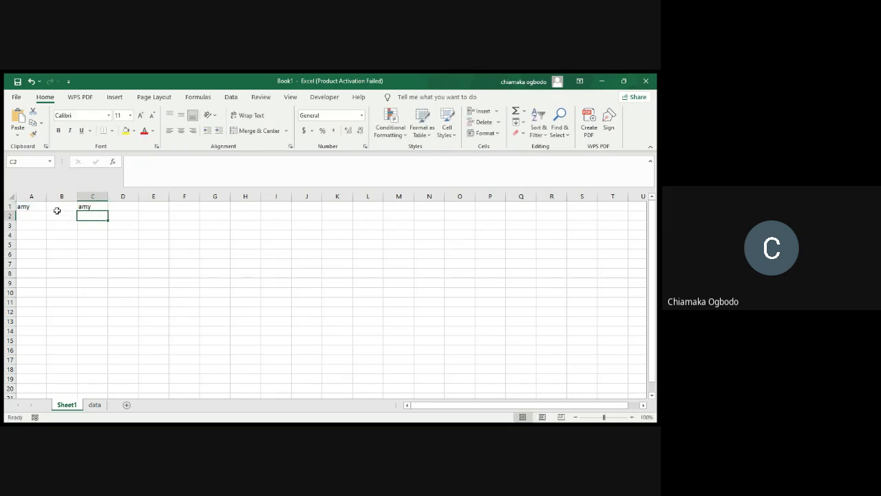
Clear the reference formula from cell C1
{"action": "left_click", "coordinate": [94, 207]}
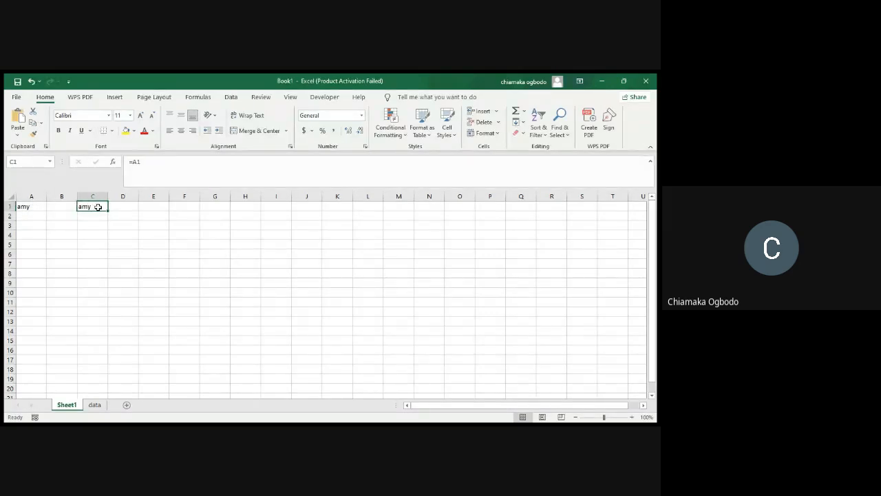
{"action": "type", "text": "="}
{"action": "key", "text": "Escape"}
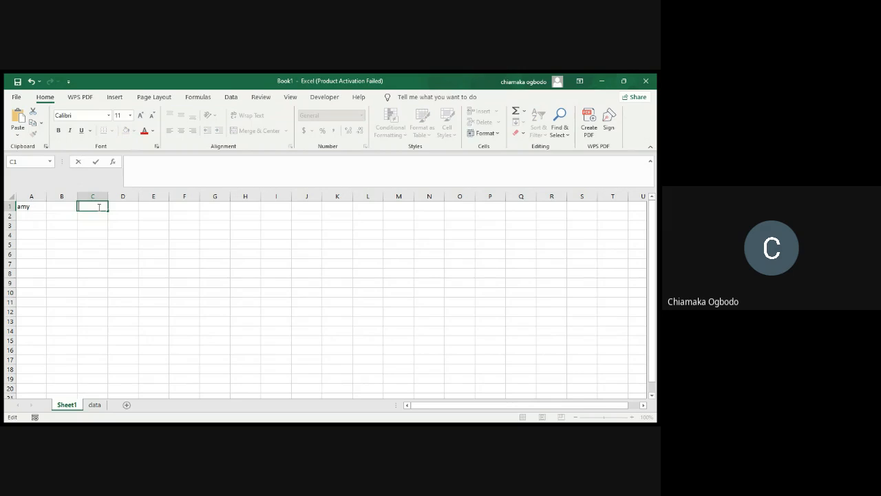
Replace the text in A1 with 5600, and enter 2300 in A2 and 1500 in A3
{"action": "left_click", "coordinate": [27, 207]}
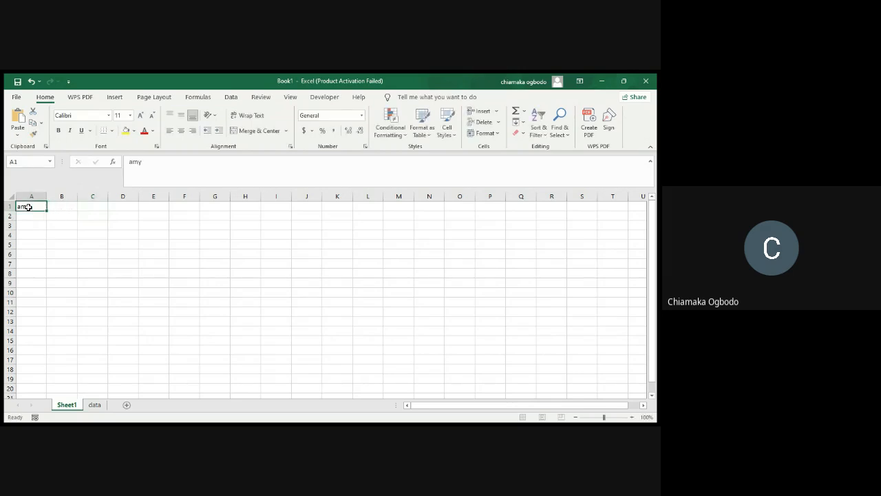
{"action": "key", "text": "BackSpace"}
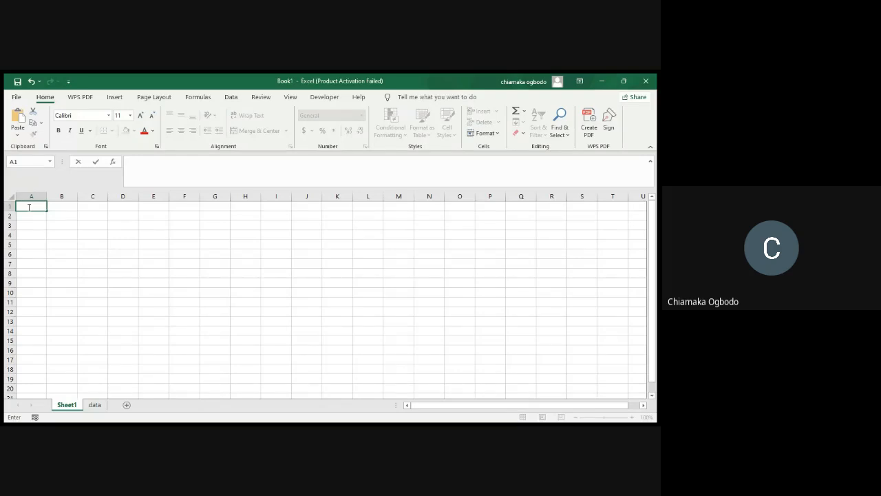
{"action": "type", "text": "5600"}
{"action": "left_click", "coordinate": [34, 215]}
{"action": "type", "text": "2300"}
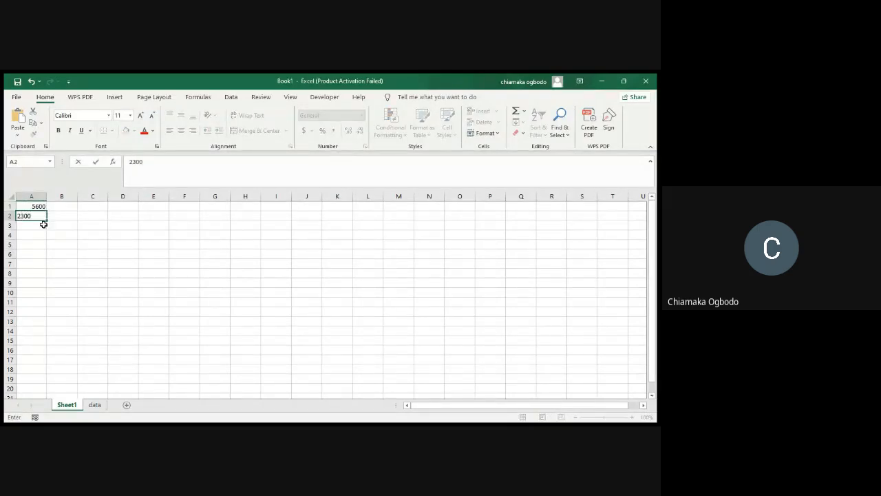
{"action": "left_click", "coordinate": [41, 226]}
{"action": "type", "text": "1500"}
Enter 3500, 240 and 1200 in cells B1, B2 and B3
{"action": "left_click", "coordinate": [64, 206]}
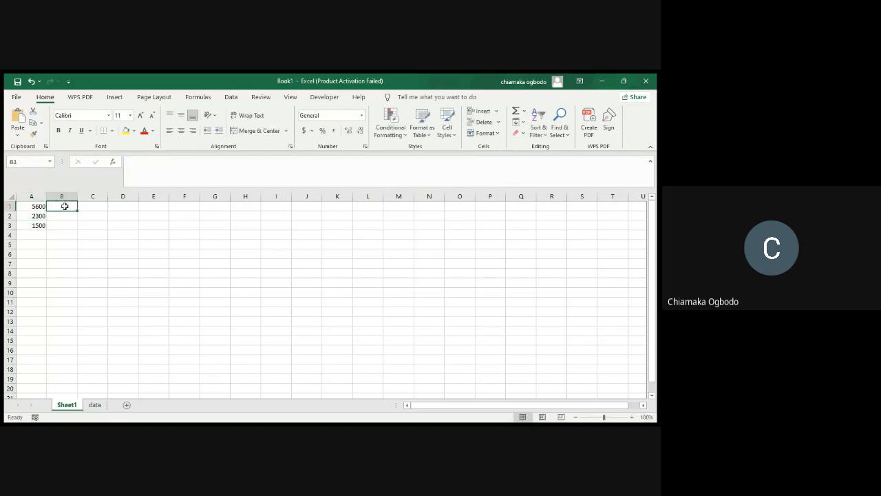
{"action": "type", "text": "3566"}
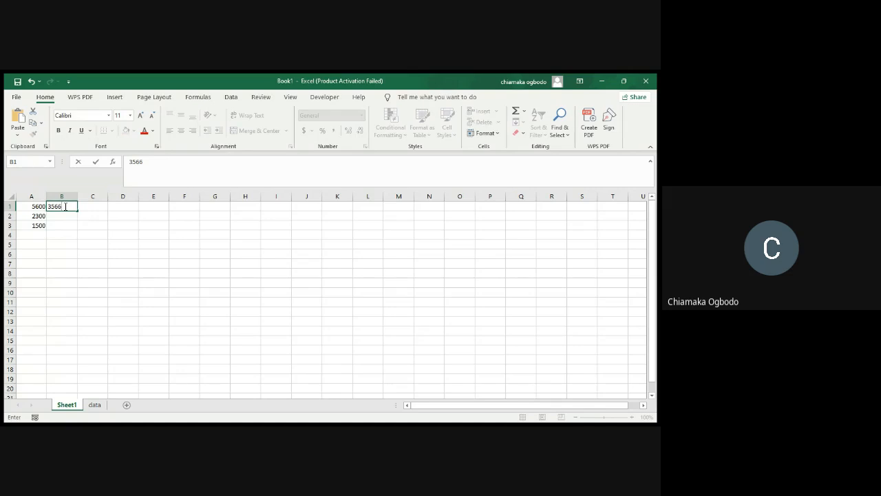
{"action": "key", "text": "BackSpace"}
{"action": "key", "text": "BackSpace"}
{"action": "type", "text": "00"}
{"action": "left_click", "coordinate": [64, 215]}
{"action": "type", "text": "240"}
{"action": "left_click", "coordinate": [70, 226]}
{"action": "type", "text": "1200"}
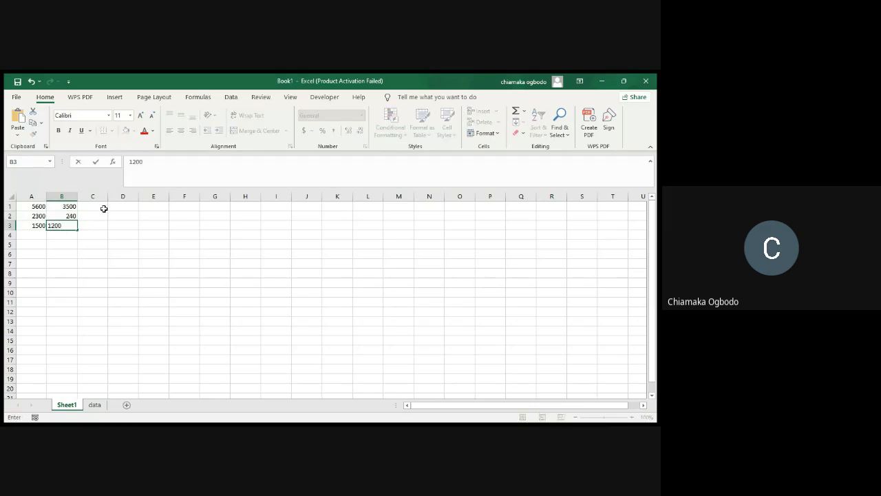
Add the first row's two values in cell C1 with the formula =A1+B1
{"action": "left_click", "coordinate": [103, 208]}
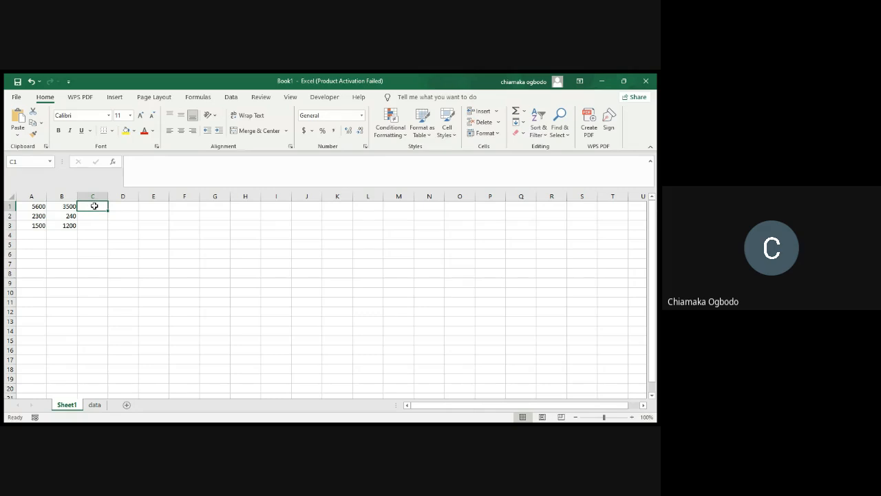
{"action": "double_click", "coordinate": [95, 206]}
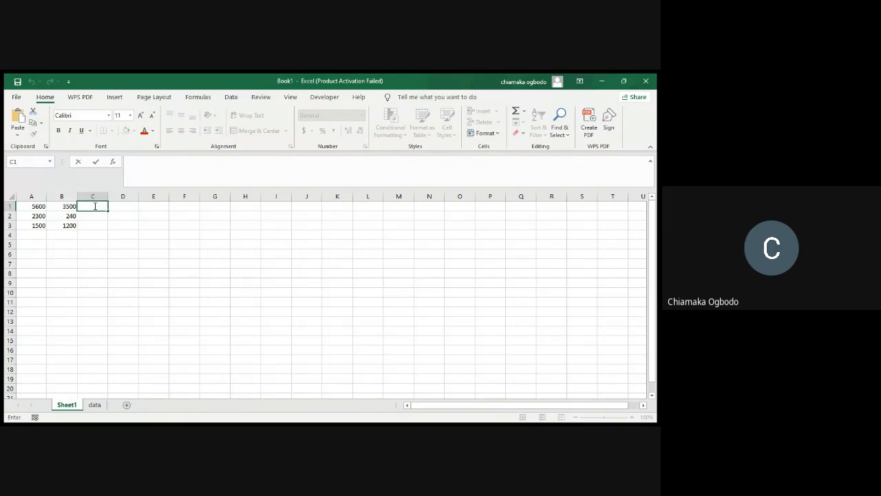
{"action": "type", "text": "="}
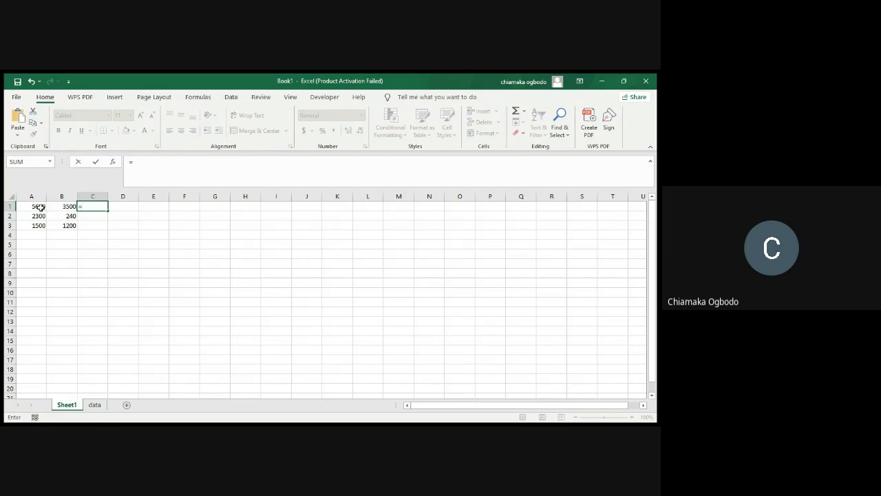
{"action": "type", "text": "A1+B"}
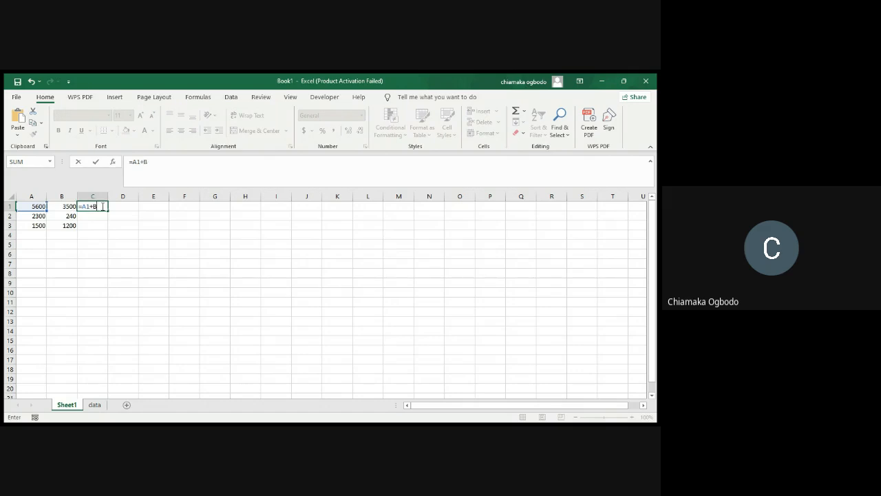
{"action": "type", "text": "2"}
{"action": "key", "text": "BackSpace"}
{"action": "type", "text": "1"}
{"action": "key", "text": "ctrl+Return"}
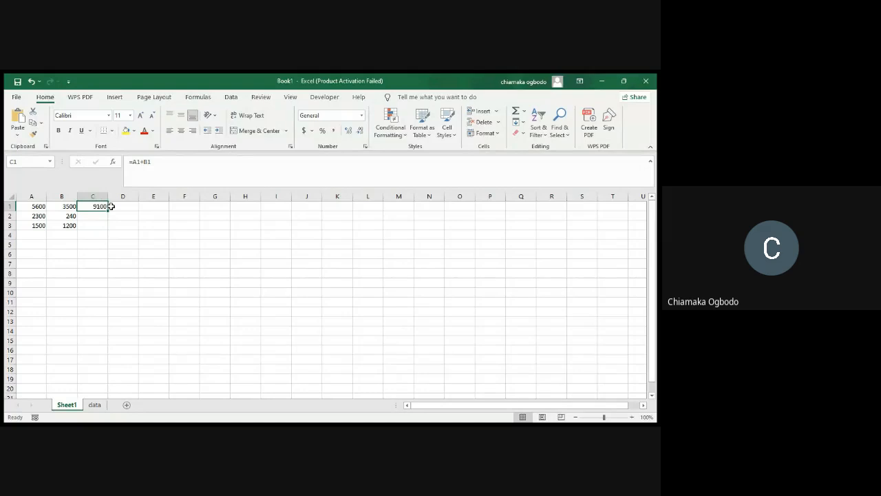
Enter the formula =SUM(A1+B1) in cell D1 and reselect the cell to show its formula
{"action": "left_click", "coordinate": [120, 207]}
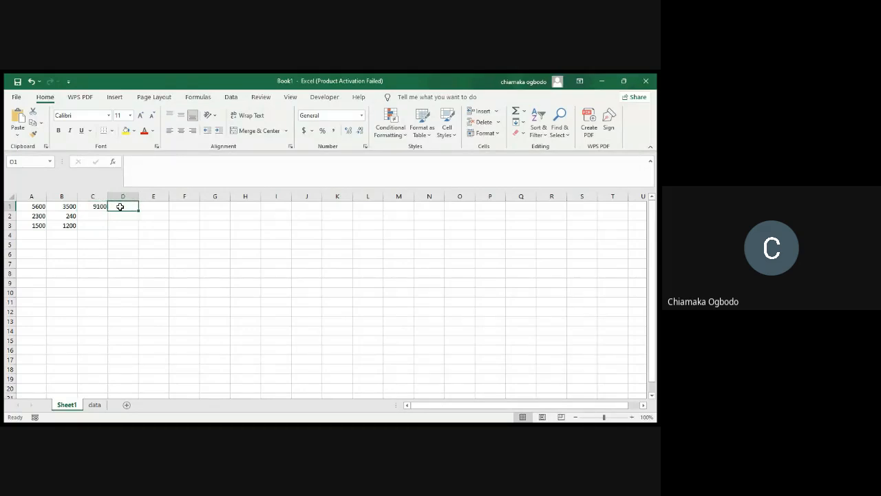
{"action": "type", "text": "="}
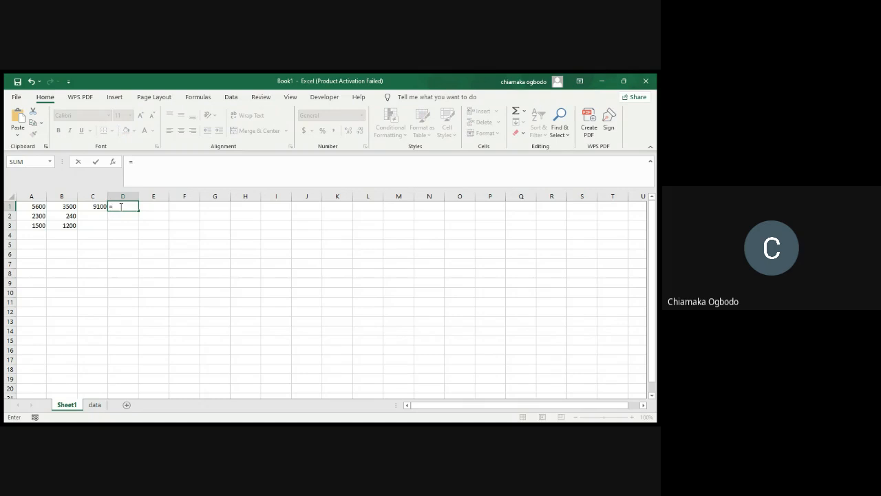
{"action": "type", "text": "SUM"}
{"action": "type", "text": "(A1"}
{"action": "key", "text": "BackSpace"}
{"action": "key", "text": "BackSpace"}
{"action": "left_click", "coordinate": [30, 206]}
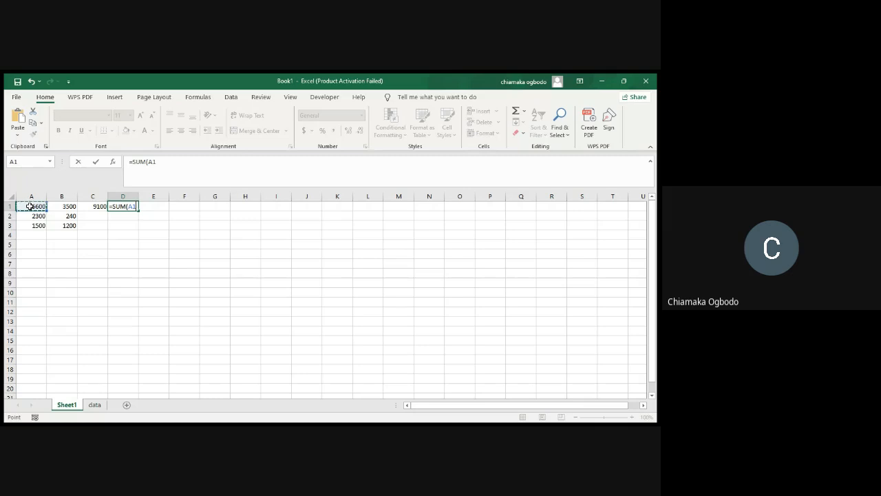
{"action": "type", "text": "+"}
{"action": "left_click", "coordinate": [64, 206]}
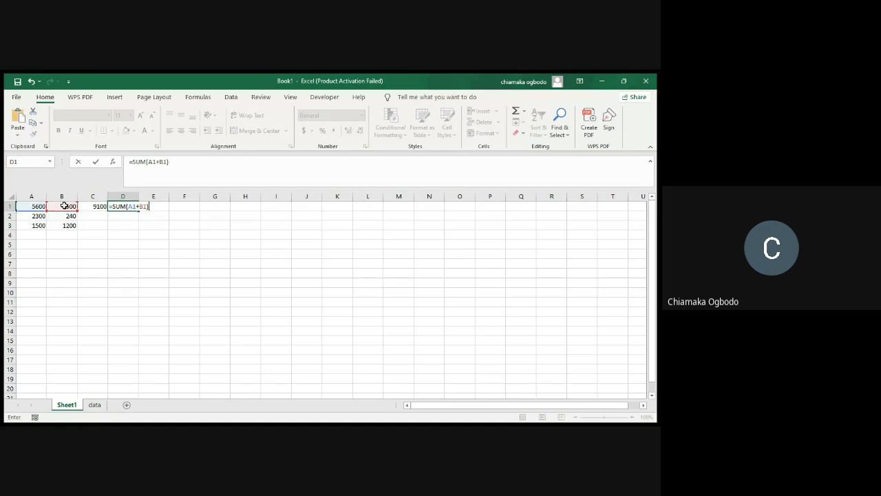
{"action": "key", "text": "Return"}
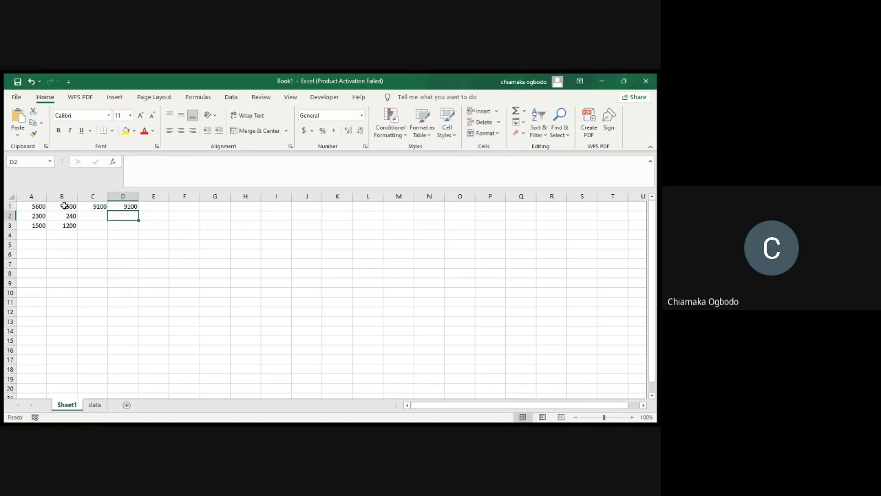
{"action": "left_click", "coordinate": [125, 206]}
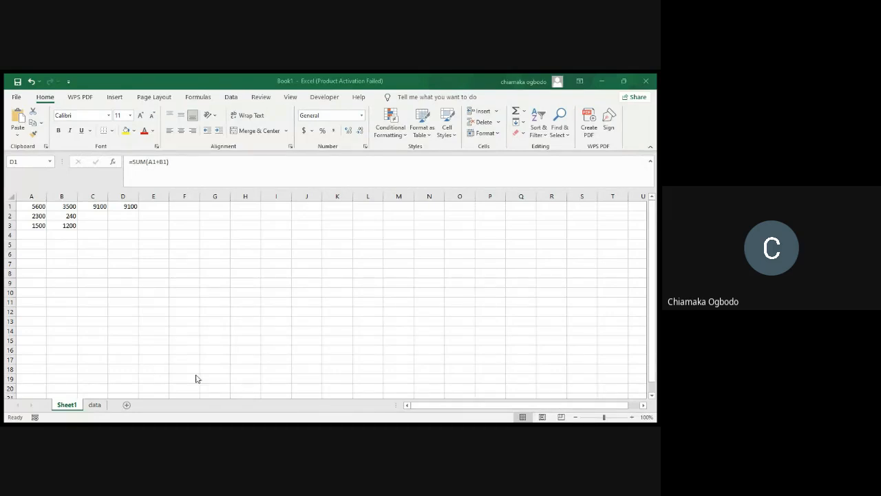
{"action": "left_click", "coordinate": [374, 374]}
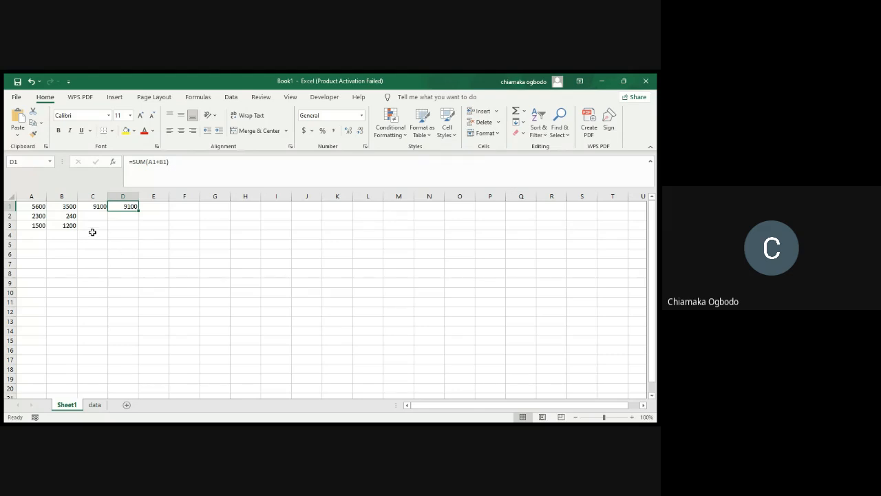
Clear the practice values and formulas from A1:D3 and delete the data worksheet
{"action": "left_click_drag", "start_coordinate": [131, 225], "coordinate": [33, 207]}
{"action": "key", "text": "Delete"}
{"action": "left_click", "coordinate": [86, 255]}
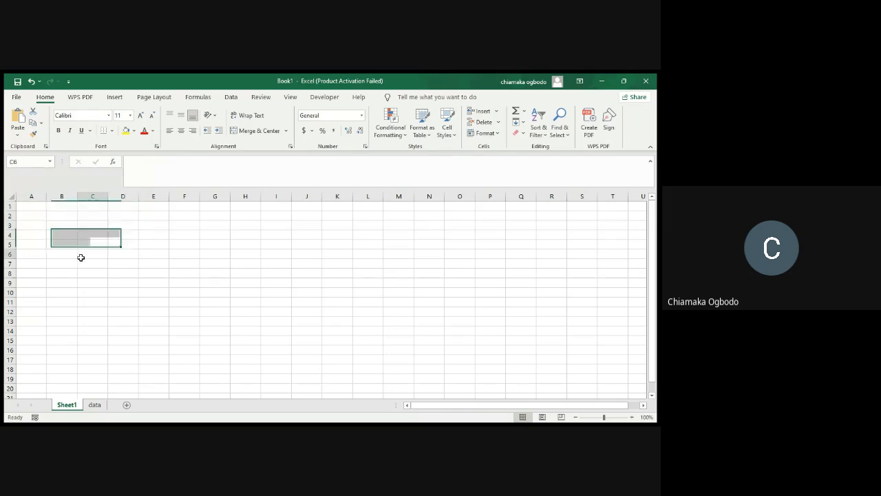
{"action": "left_click", "coordinate": [95, 406]}
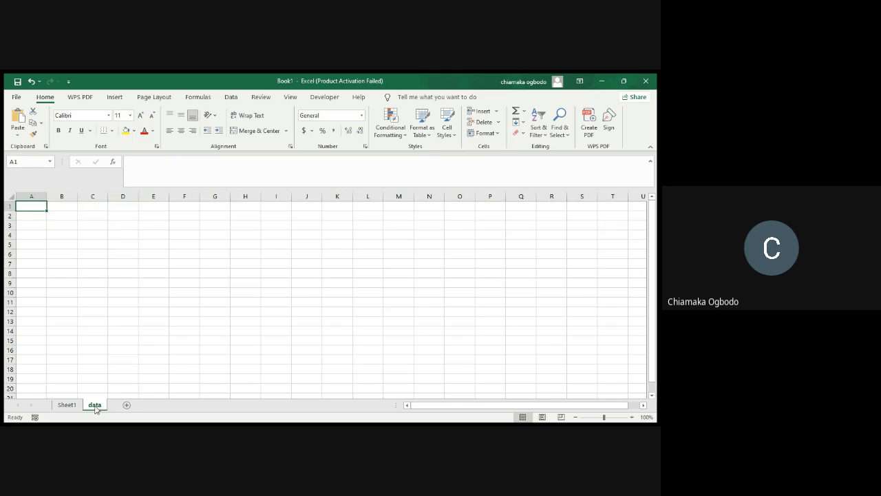
{"action": "left_click", "coordinate": [136, 294]}
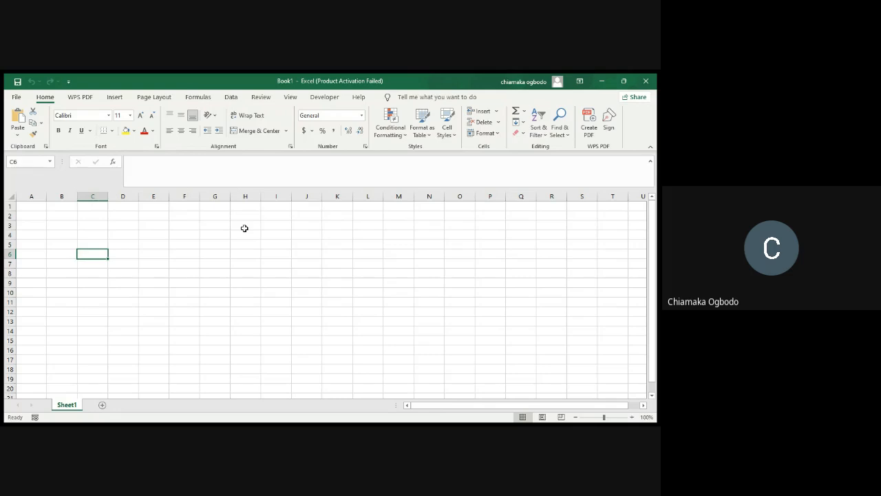
Open the recent COCA-COLA SALES DATA workbook, bring it to the front and select its Retailer column
{"action": "left_click", "coordinate": [21, 102]}
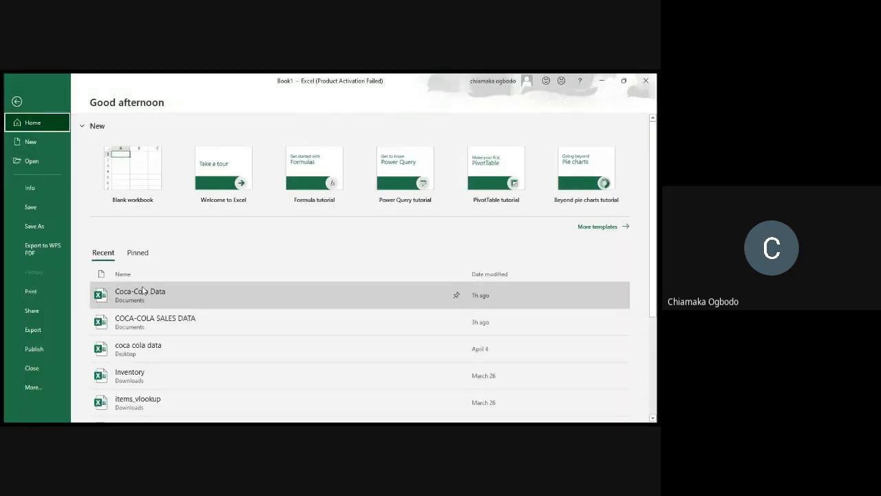
{"action": "left_click", "coordinate": [151, 325]}
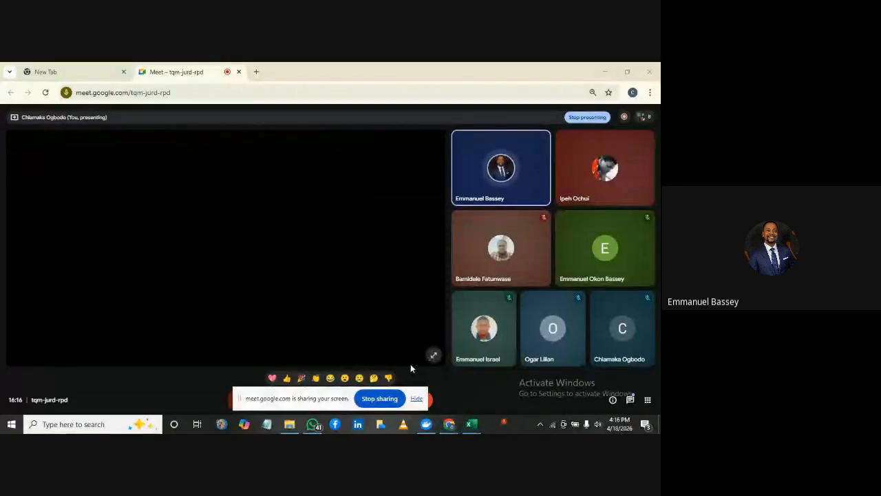
{"action": "mouse_move", "coordinate": [476, 426]}
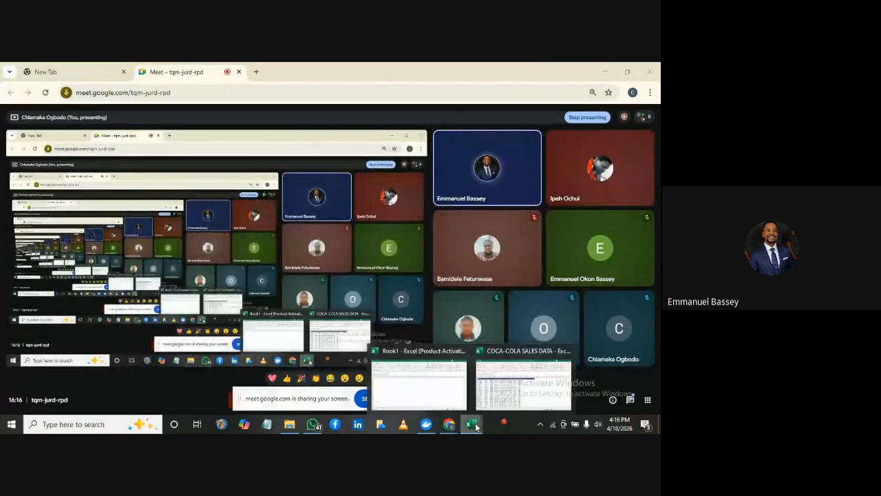
{"action": "left_click", "coordinate": [504, 391]}
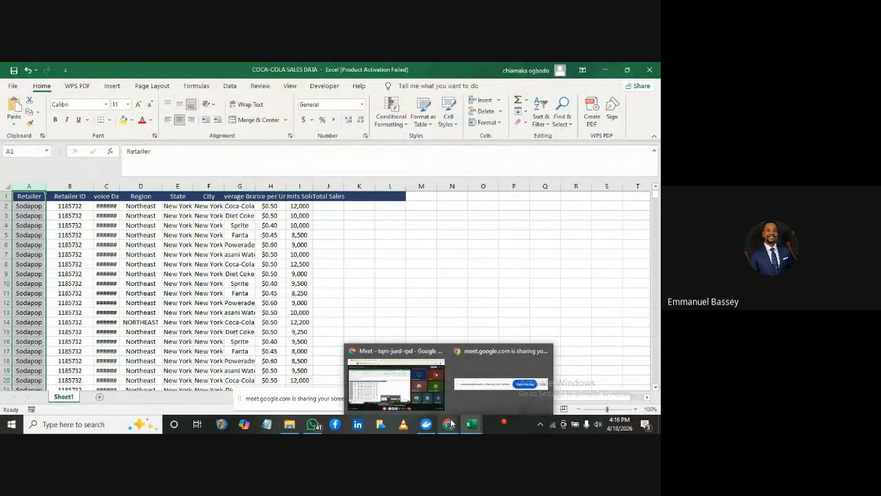
{"action": "left_click", "coordinate": [405, 264]}
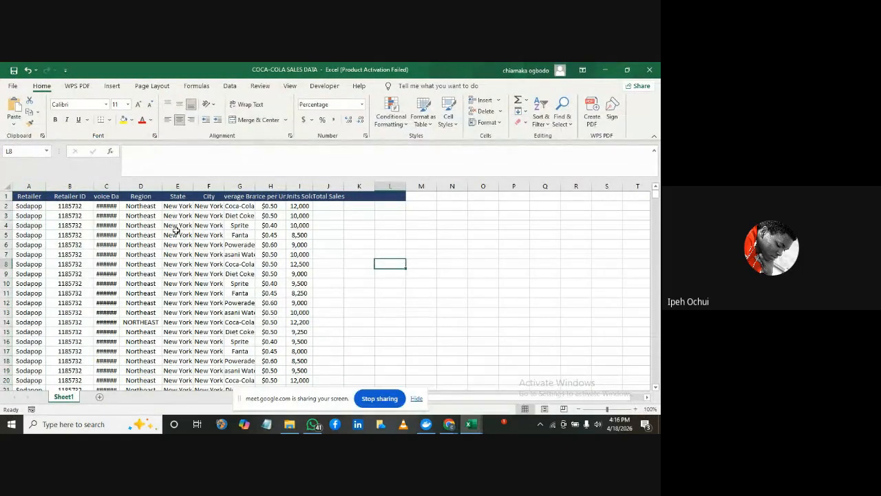
{"action": "left_click", "coordinate": [29, 186]}
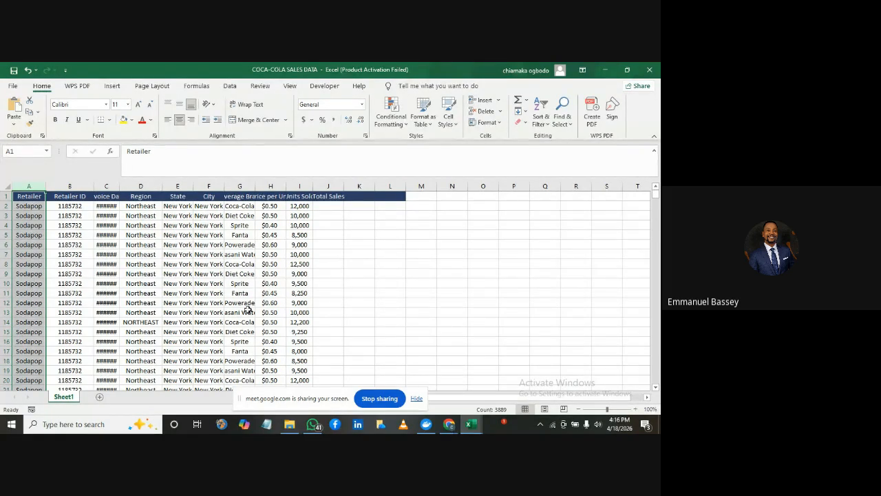
Switch to Google Meet to hide the screen-sharing notice, and return to the COCA-COLA SALES DATA workbook in Excel
{"action": "left_click", "coordinate": [449, 425]}
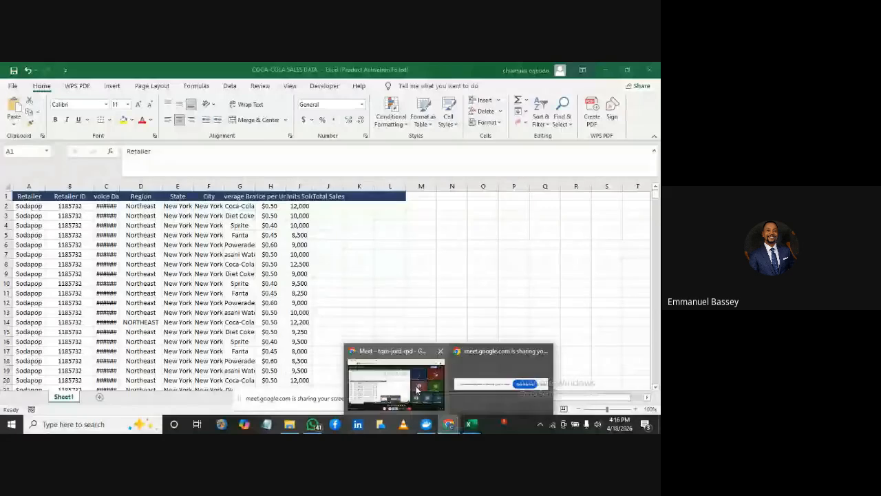
{"action": "left_click", "coordinate": [393, 365]}
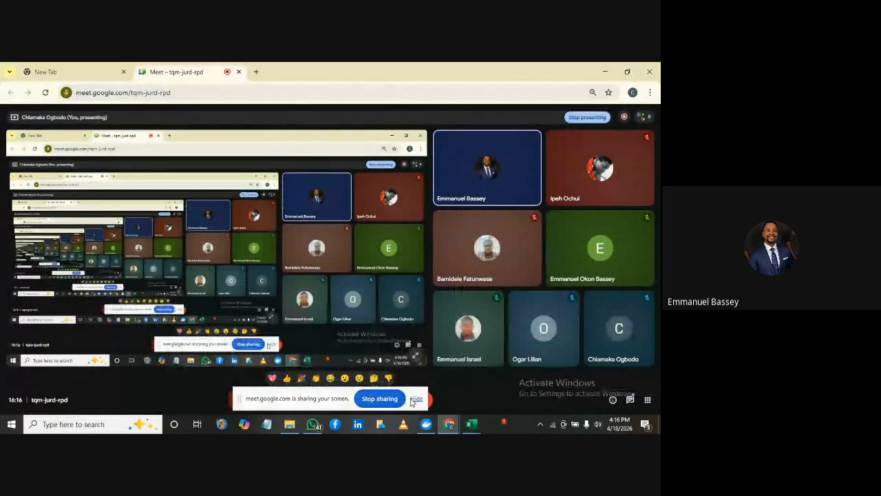
{"action": "left_click", "coordinate": [416, 400]}
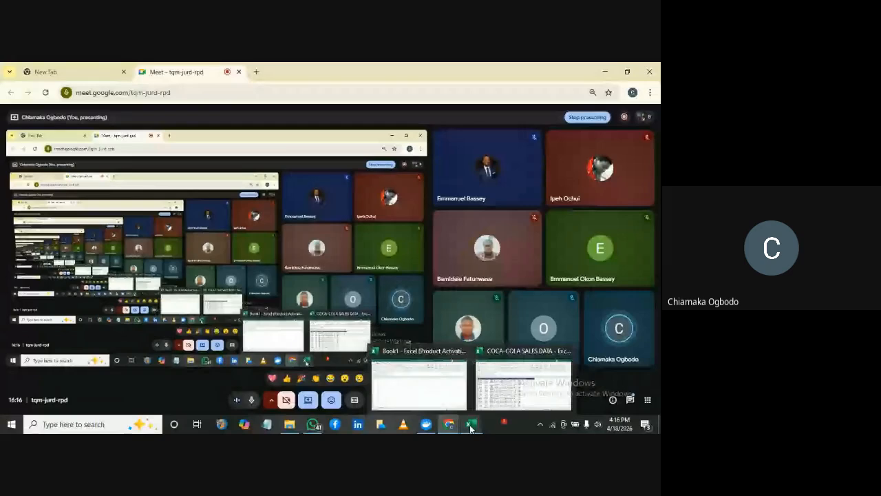
{"action": "left_click", "coordinate": [515, 396]}
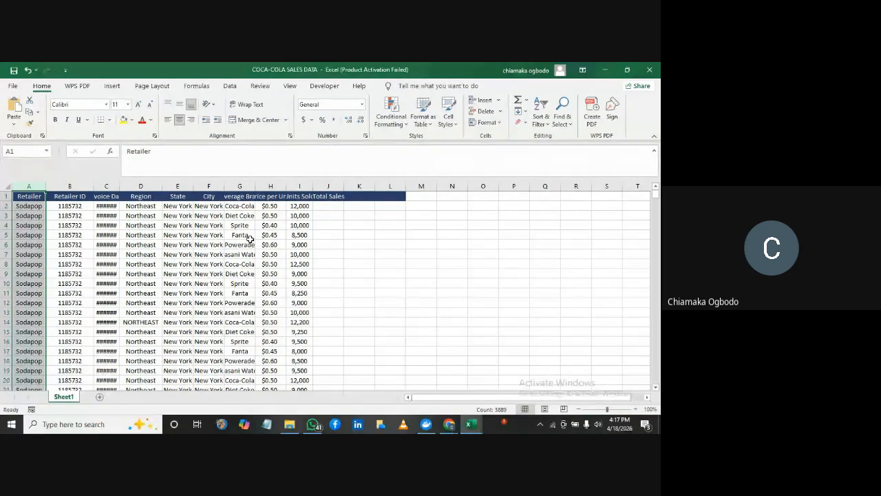
Highlight the Retailer ID column, row 2 and the Retailer column to examine how the sales data is laid out
{"action": "mouse_move", "coordinate": [656, 195]}
{"action": "left_mouse_down"}
{"action": "mouse_move", "coordinate": [655, 270]}
{"action": "mouse_move", "coordinate": [656, 195]}
{"action": "left_mouse_up"}
{"action": "left_click", "coordinate": [68, 187]}
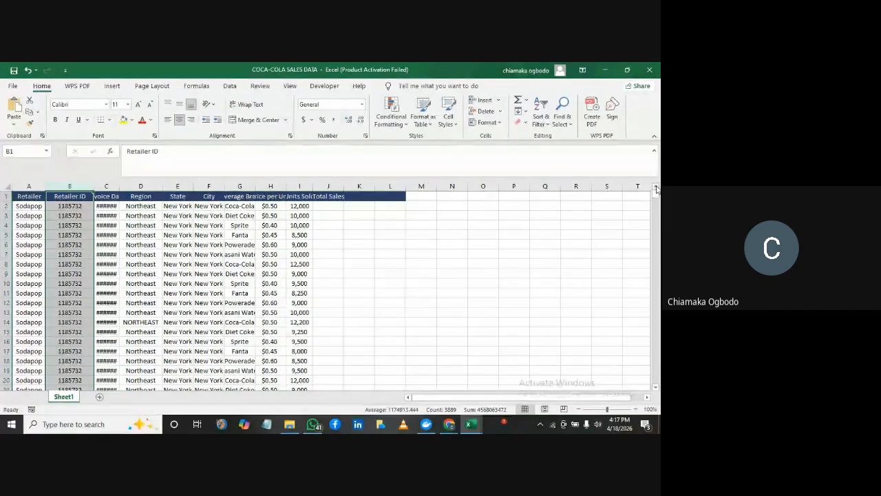
{"action": "left_click", "coordinate": [390, 244]}
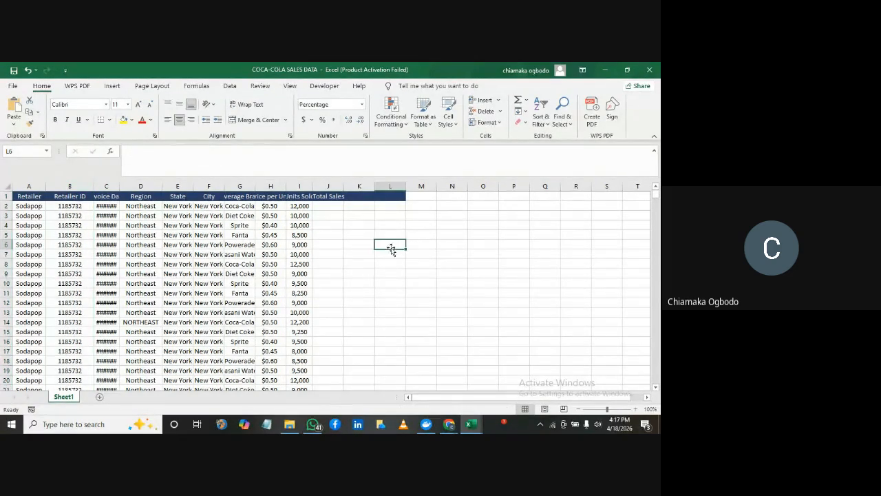
{"action": "left_click", "coordinate": [5, 206]}
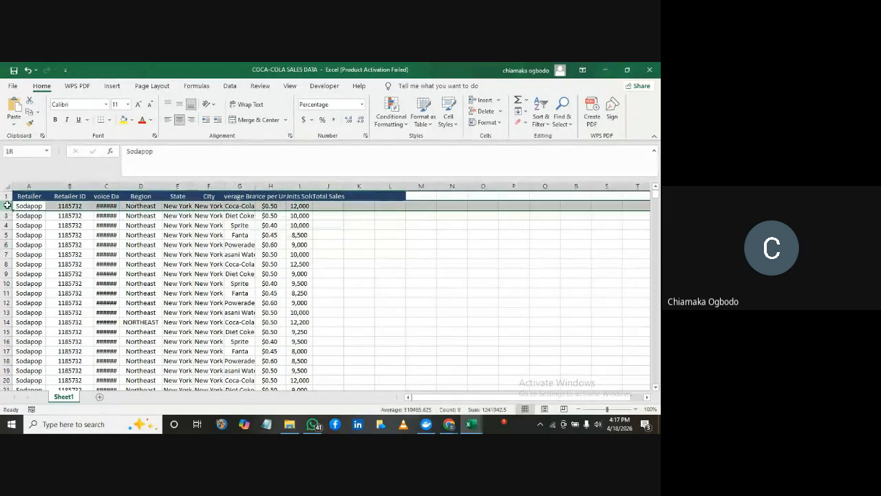
{"action": "left_click", "coordinate": [26, 186]}
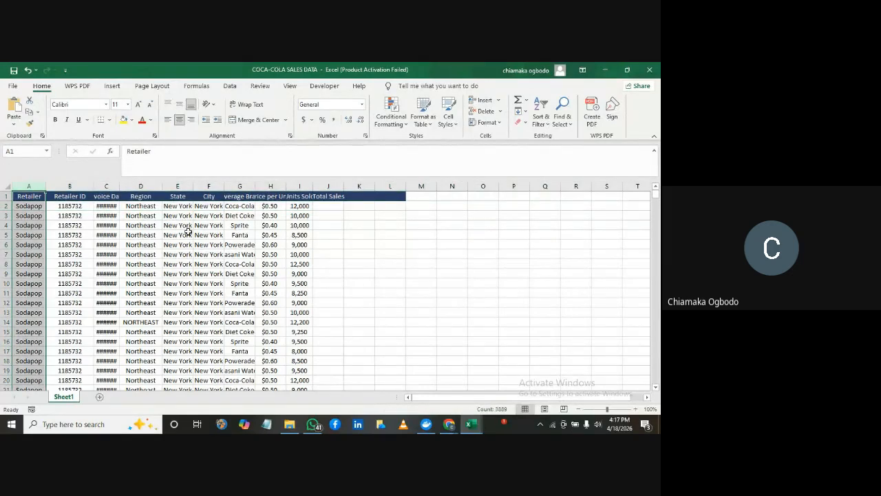
{"action": "left_click", "coordinate": [134, 253]}
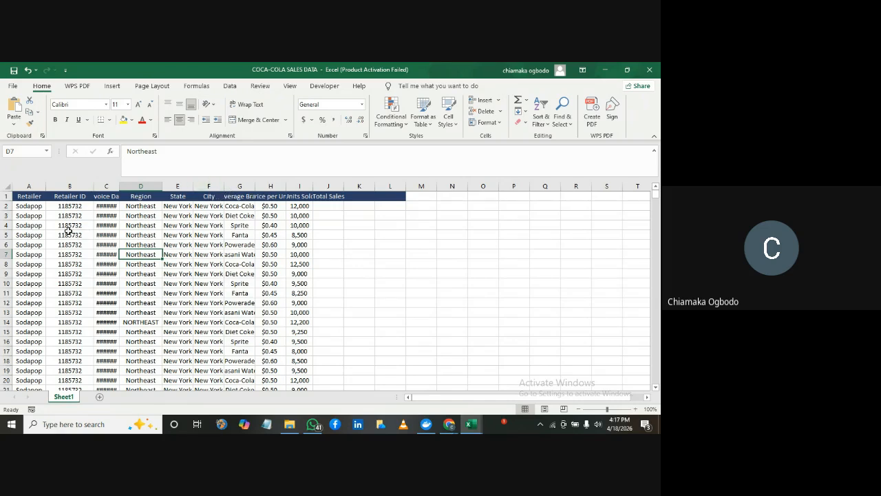
Select the whole sales table and AutoFit its row heights and column widths
{"action": "left_click", "coordinate": [42, 218]}
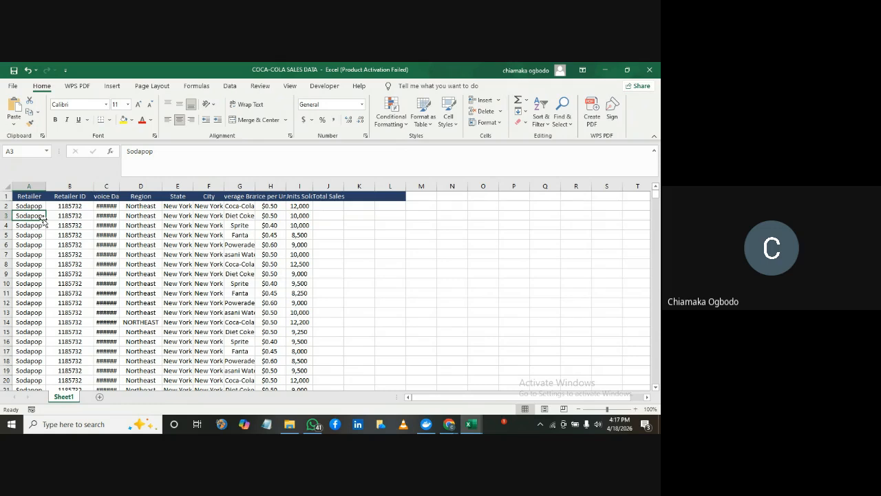
{"action": "key", "text": "ctrl+a"}
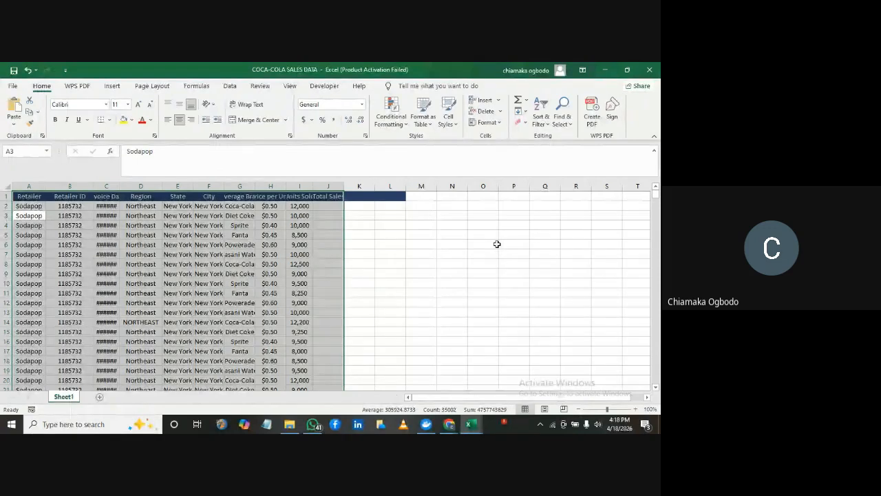
{"action": "left_click", "coordinate": [500, 123]}
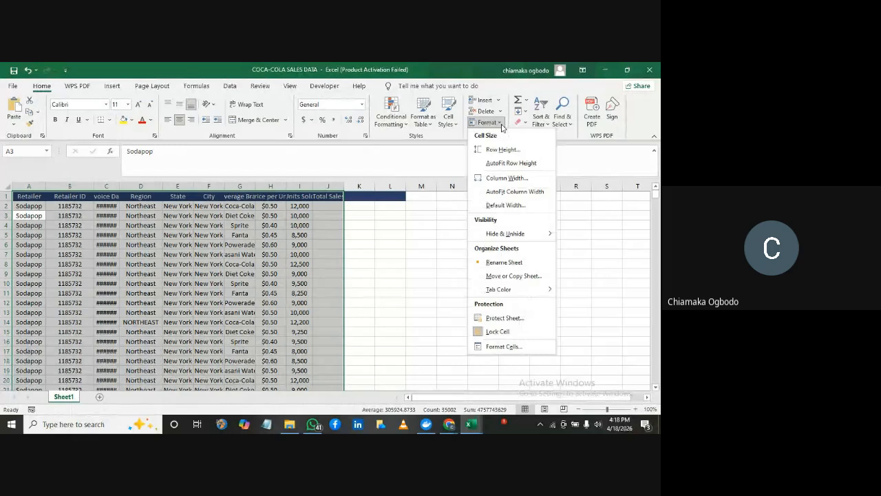
{"action": "left_click", "coordinate": [506, 163]}
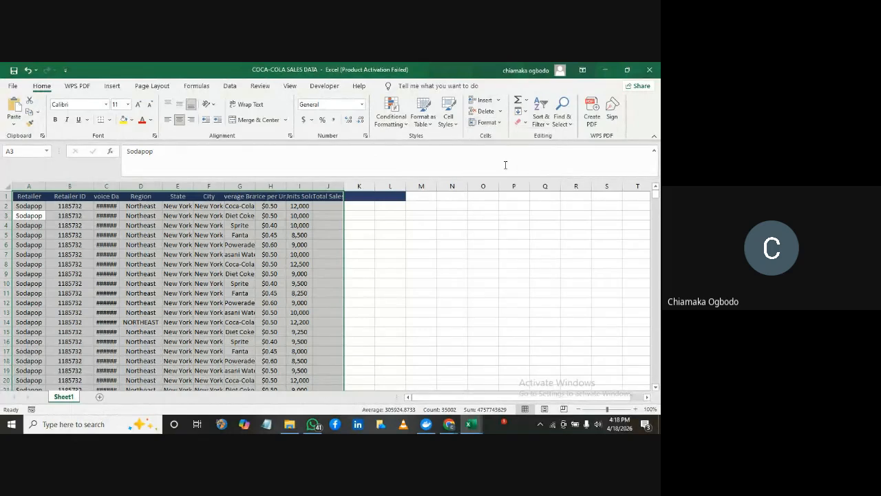
{"action": "left_click", "coordinate": [488, 122]}
{"action": "left_click", "coordinate": [515, 192]}
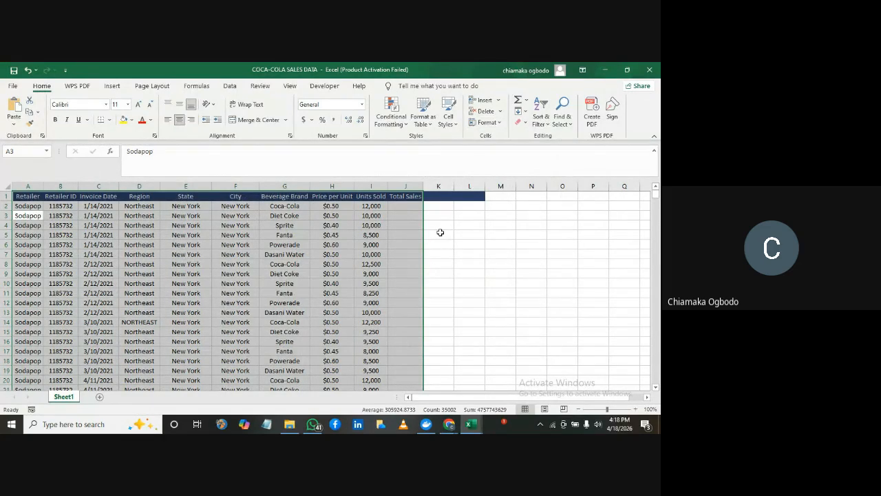
{"action": "left_click", "coordinate": [215, 235]}
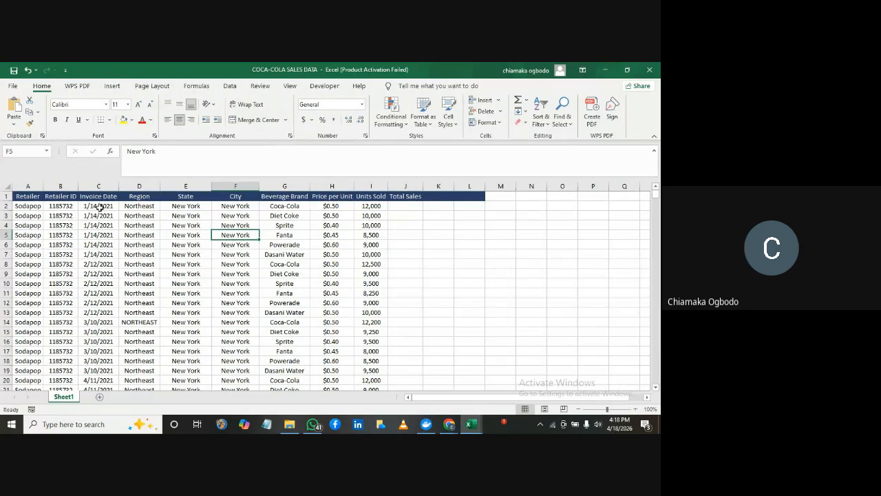
{"action": "left_click", "coordinate": [419, 237]}
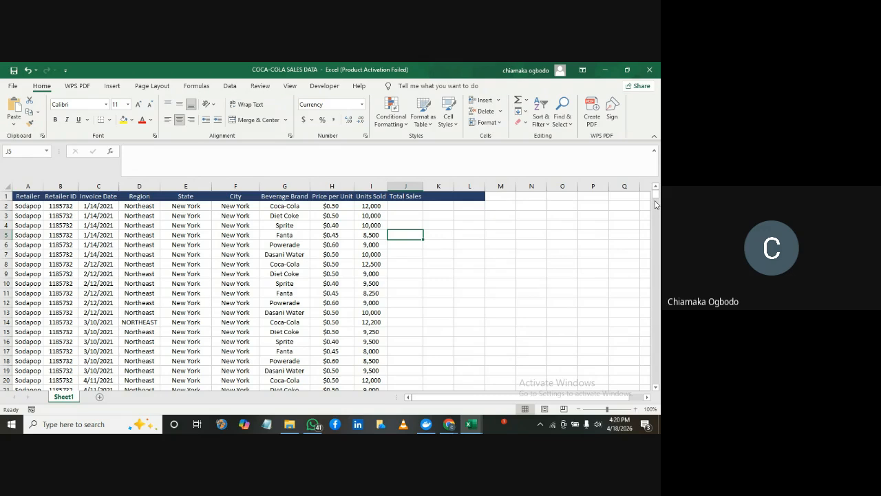
Rename the Sheet1 worksheet as COCA-COLA
{"action": "double_click", "coordinate": [64, 398]}
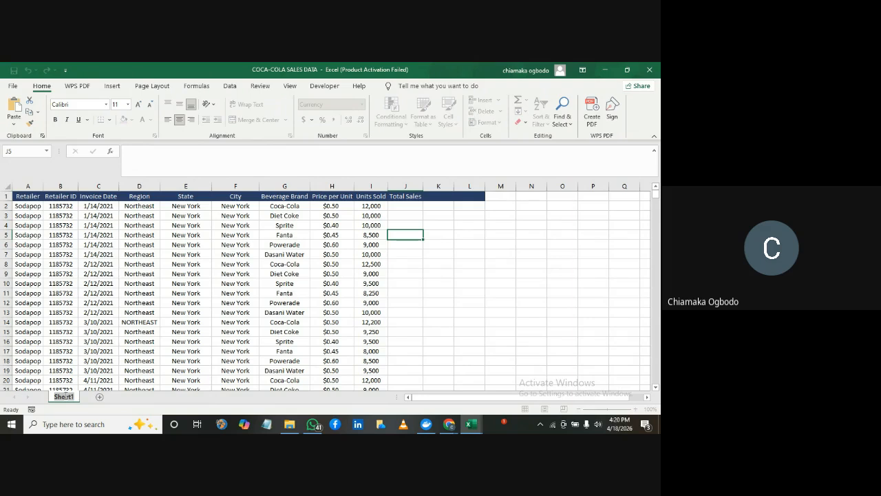
{"action": "type", "text": "COCA-COLA"}
{"action": "key", "text": "Return"}
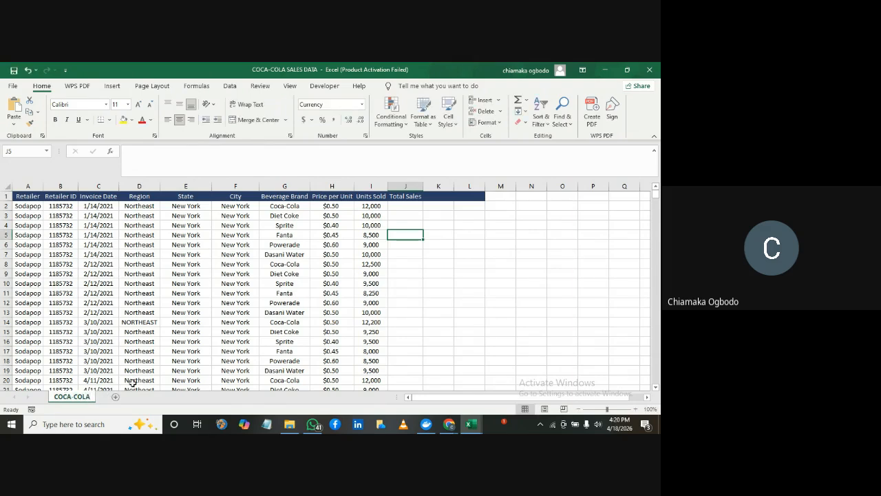
Add a new worksheet and copy the entire sales table from the COCA-COLA sheet, returning to the new sheet
{"action": "left_click", "coordinate": [119, 400]}
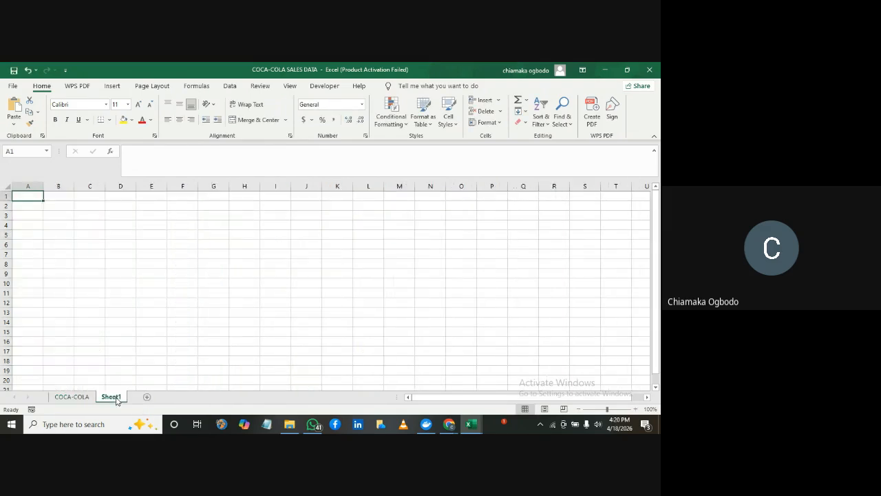
{"action": "left_click", "coordinate": [59, 398]}
{"action": "left_click", "coordinate": [48, 267]}
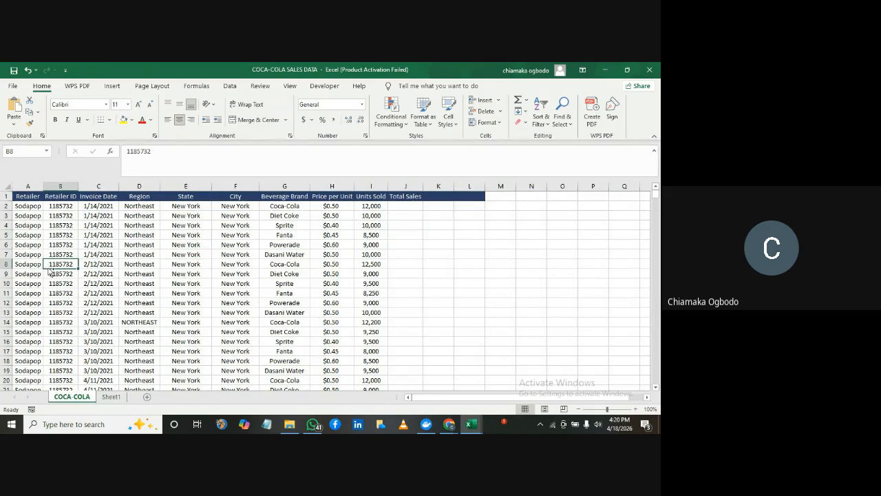
{"action": "key", "text": "ctrl+a"}
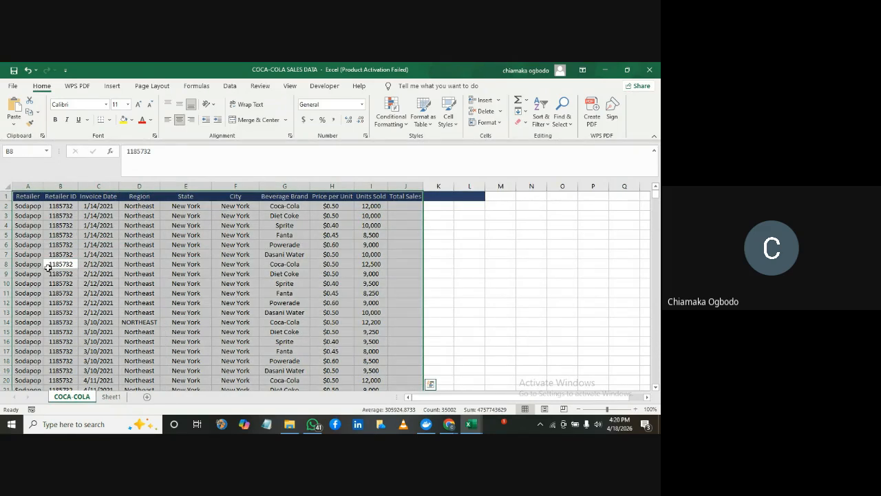
{"action": "key", "text": "ctrl+c"}
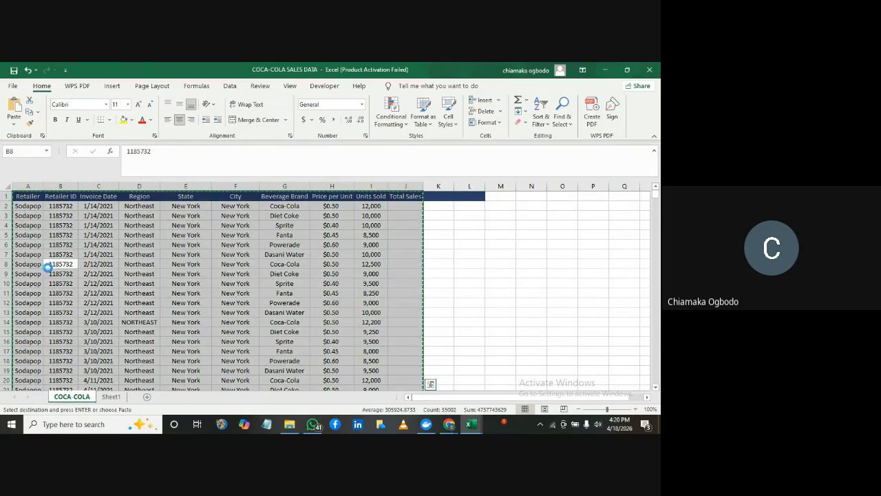
{"action": "left_click", "coordinate": [111, 397]}
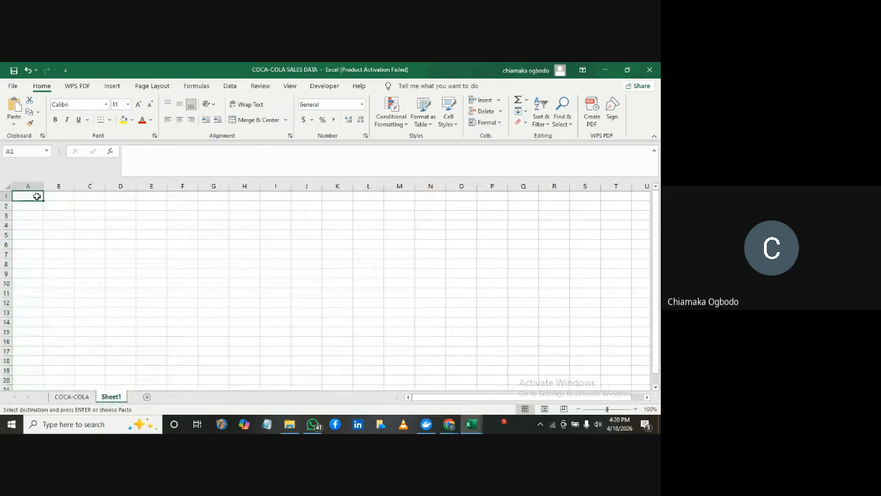
Try a regular paste of the copied sales table at A1 of Sheet1 and undo it
{"action": "key", "text": "ctrl+v"}
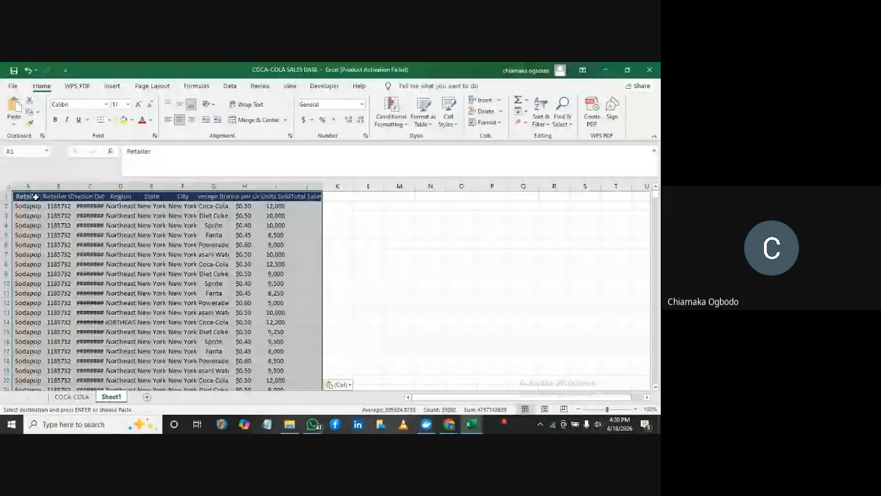
{"action": "key", "text": "ctrl+z"}
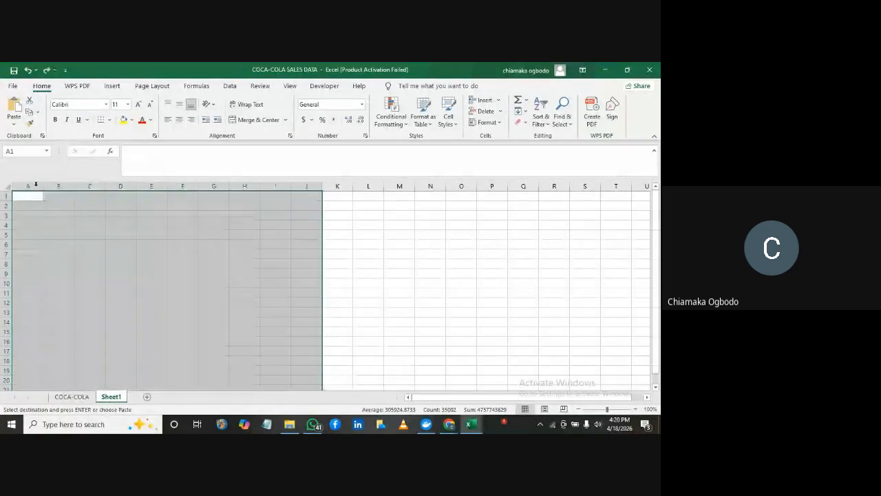
Paste the copied sales table at A1 of Sheet1 as values only, and paste it again over itself with values and source formatting
{"action": "left_click", "coordinate": [14, 123]}
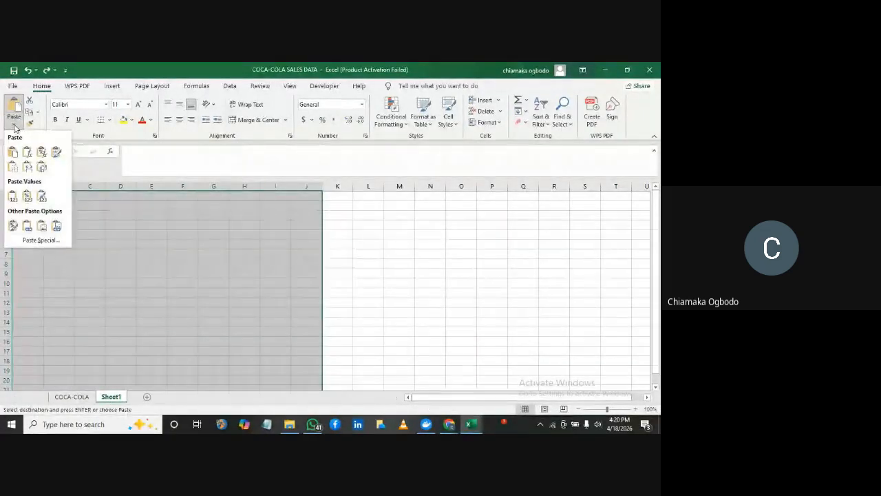
{"action": "left_click", "coordinate": [13, 196]}
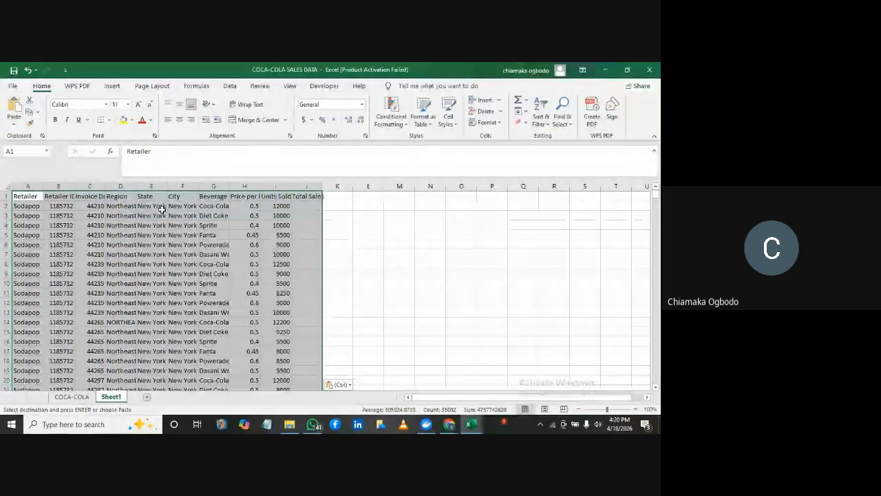
{"action": "left_click", "coordinate": [17, 128]}
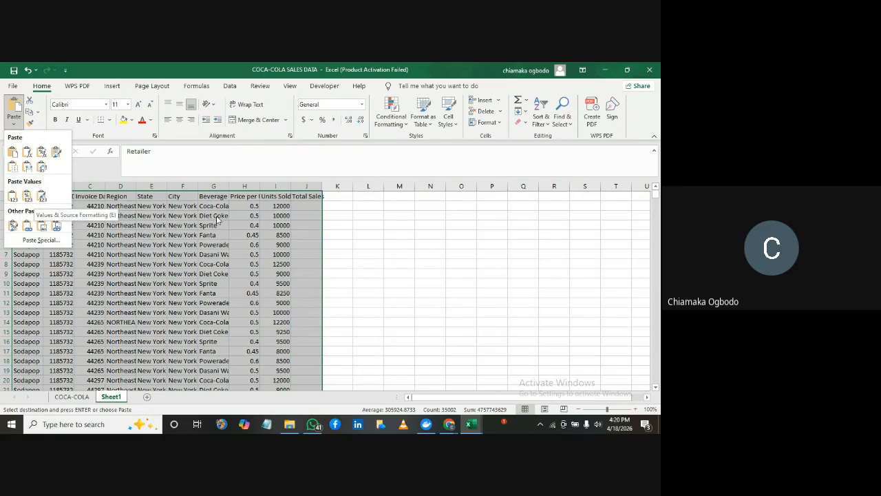
{"action": "left_click", "coordinate": [42, 198]}
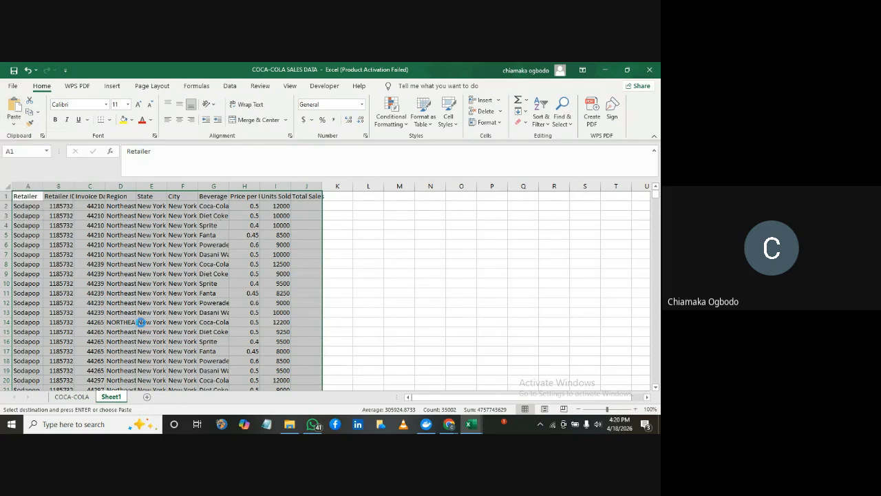
{"action": "key", "text": "ctrl+z"}
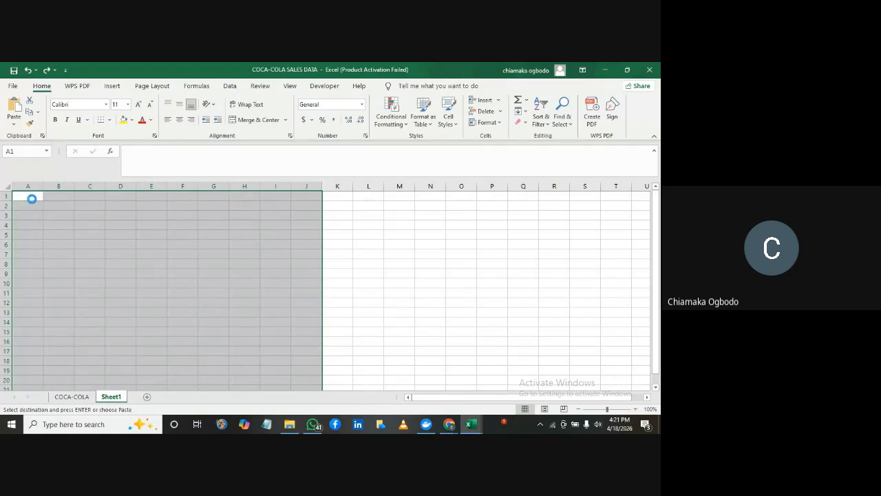
Rename the Sheet1 worksheet as ANALYSIS
{"action": "double_click", "coordinate": [112, 397]}
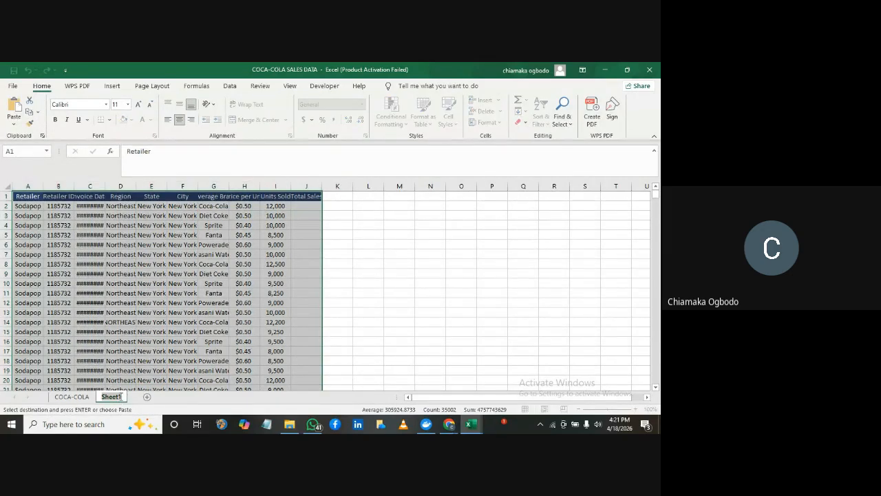
{"action": "key", "text": "BackSpace"}
{"action": "type", "text": "ANALYSIS"}
{"action": "key", "text": "Return"}
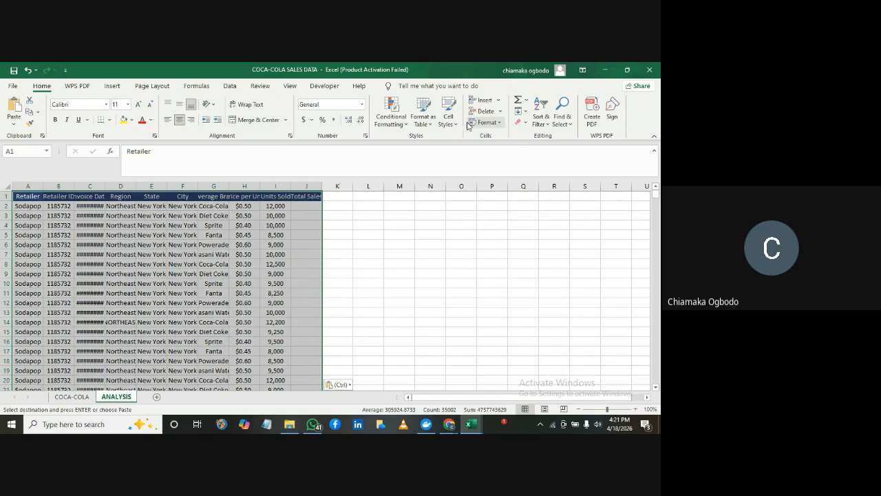
AutoFit the column widths of the pasted sales table on the ANALYSIS sheet and deselect the table
{"action": "left_click", "coordinate": [502, 122]}
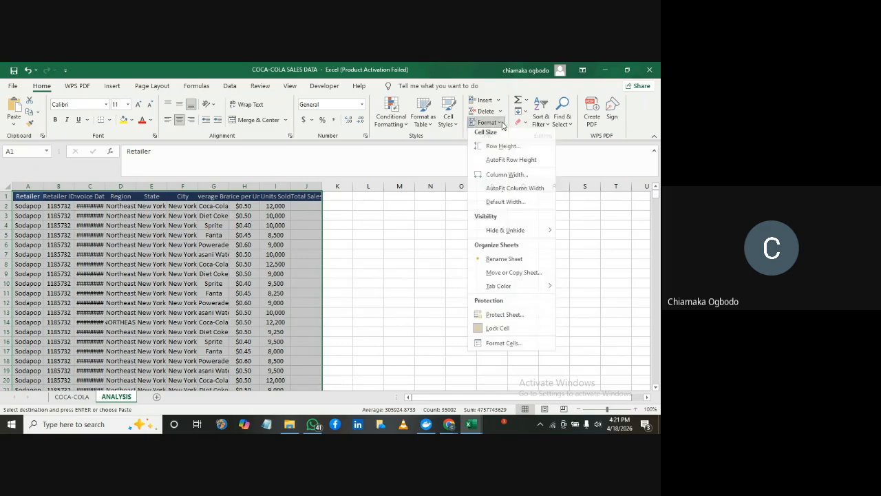
{"action": "left_click", "coordinate": [503, 190]}
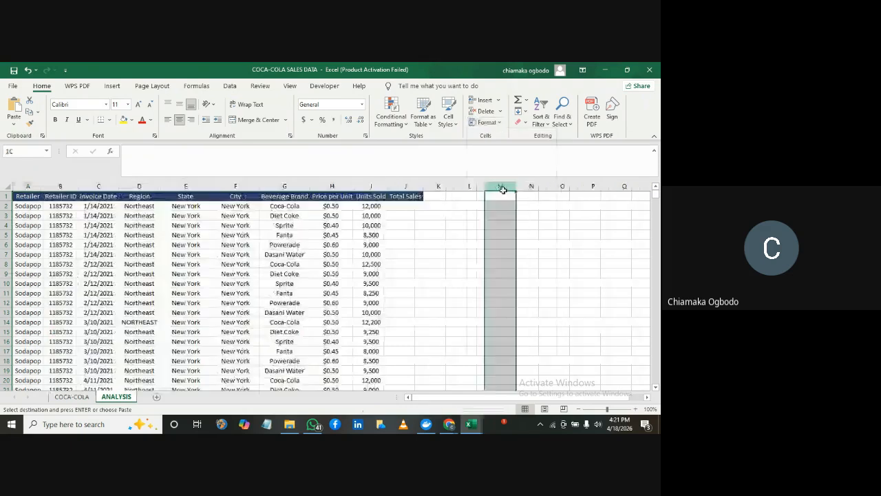
{"action": "left_click", "coordinate": [285, 224]}
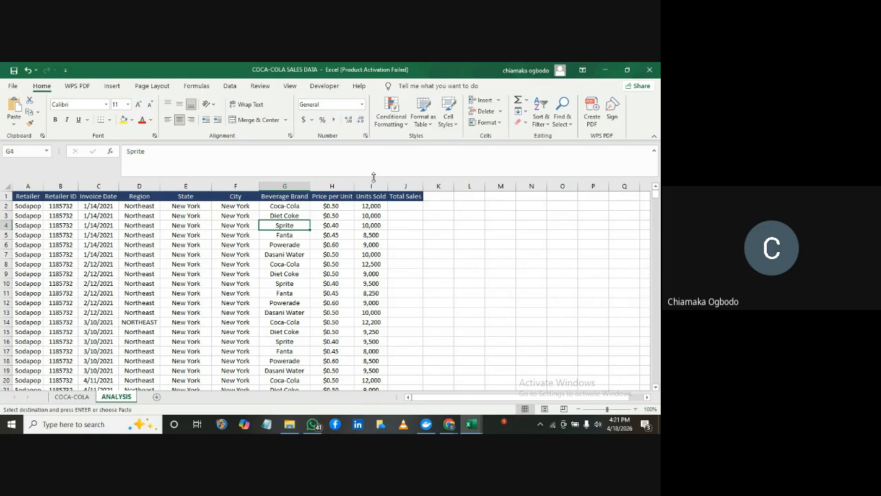
{"action": "left_click", "coordinate": [405, 206]}
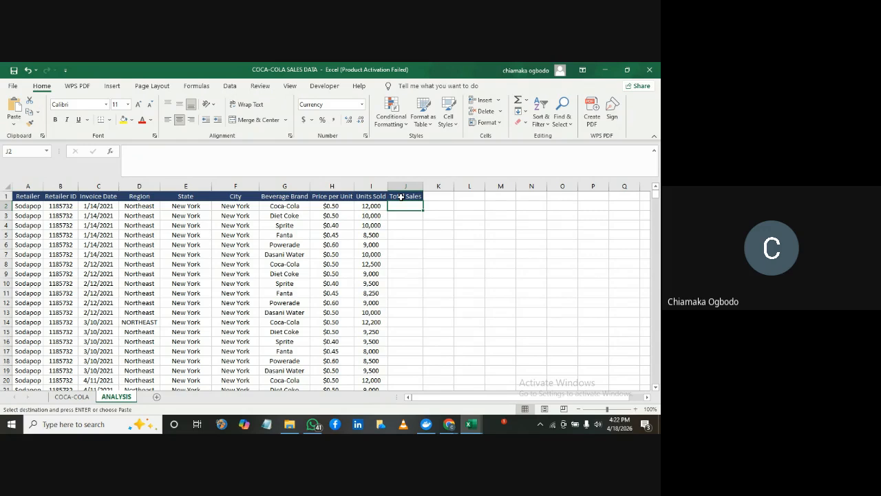
Insert a blank column before the Region column, directly after Invoice Date
{"action": "left_click", "coordinate": [139, 187]}
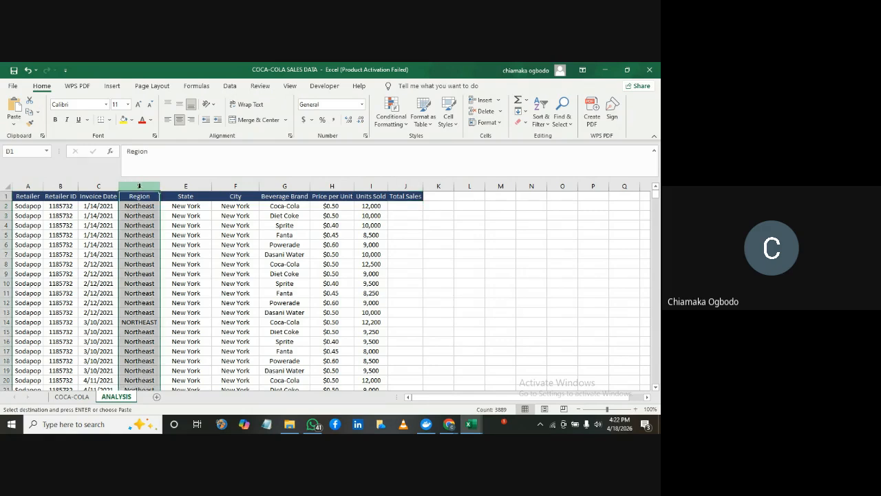
{"action": "right_click", "coordinate": [139, 187]}
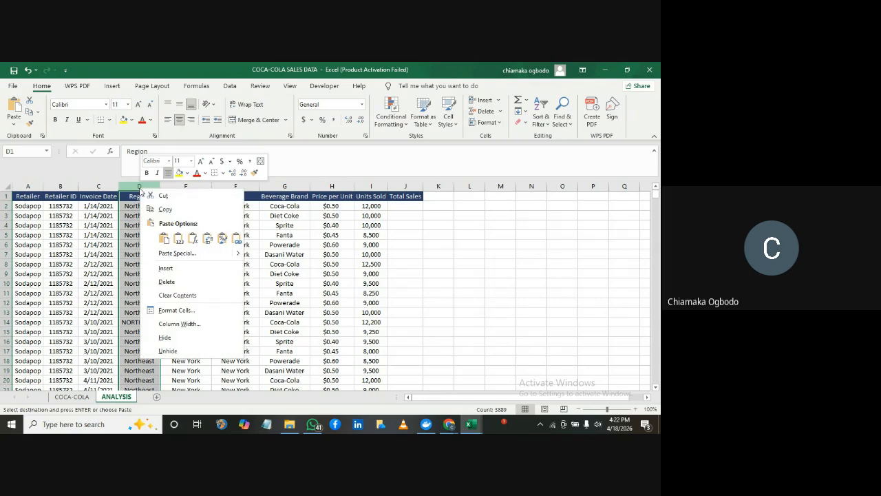
{"action": "left_click", "coordinate": [166, 269]}
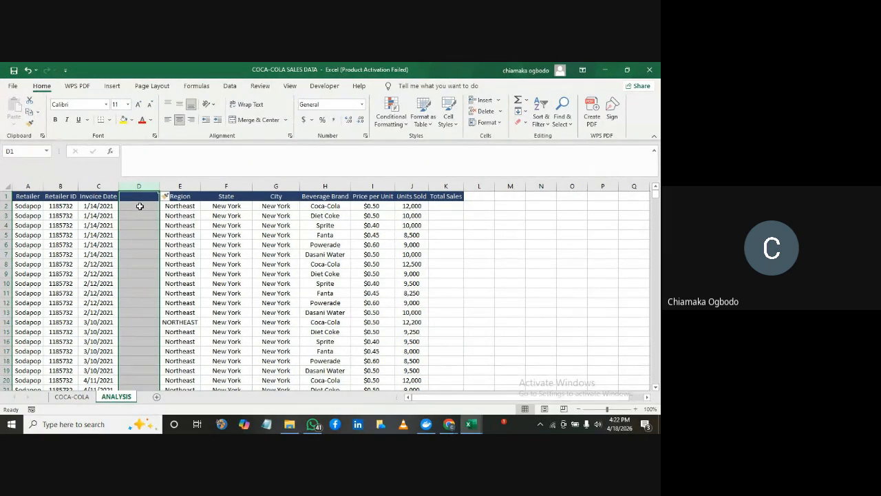
Enter the header Month in cell D1 of the blank column
{"action": "left_click", "coordinate": [139, 196]}
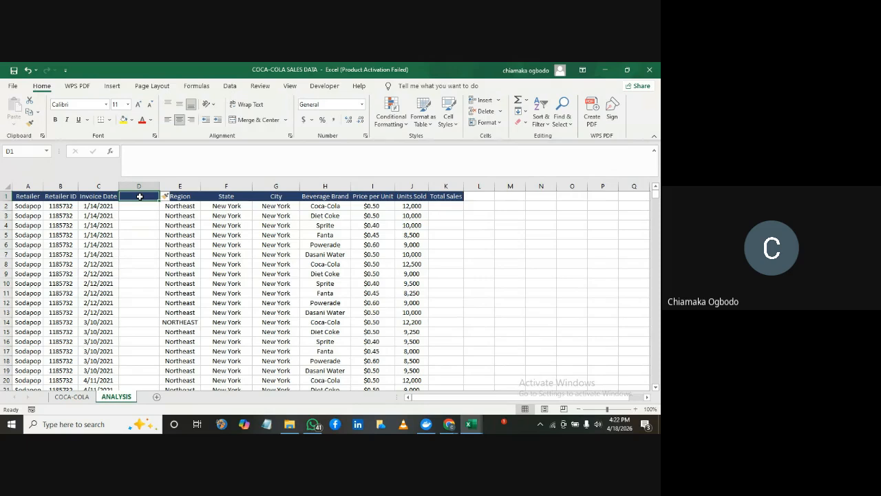
{"action": "double_click", "coordinate": [140, 197]}
{"action": "type", "text": "Month"}
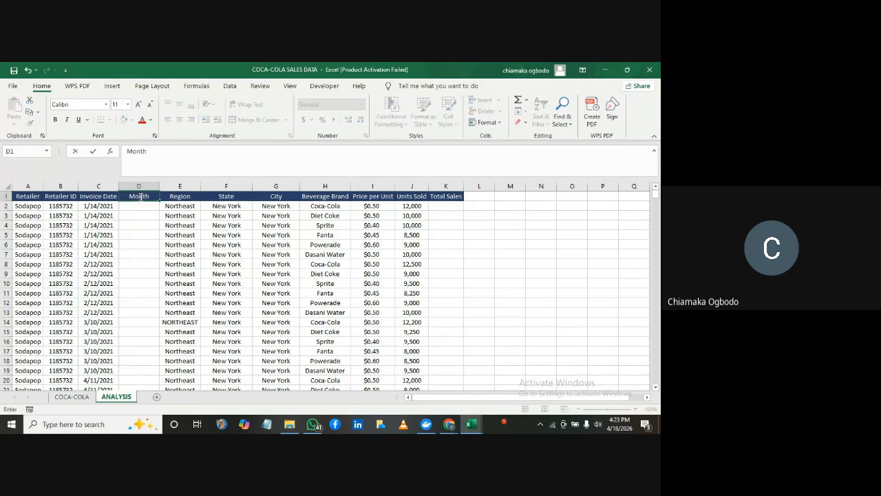
{"action": "key", "text": "Return"}
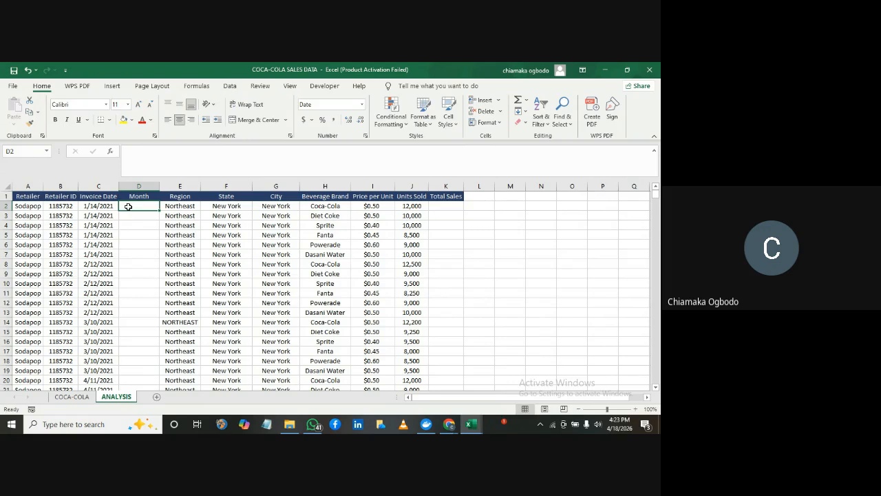
Enter the formula =TEXT(C2,"mmm") in D2 to extract the abbreviated month from the invoice date, and reselect the cell
{"action": "type", "text": "="}
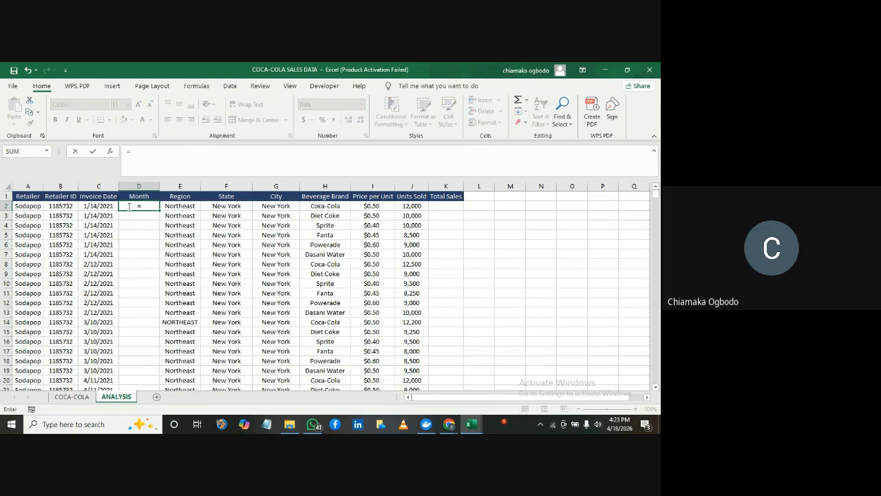
{"action": "type", "text": "text"}
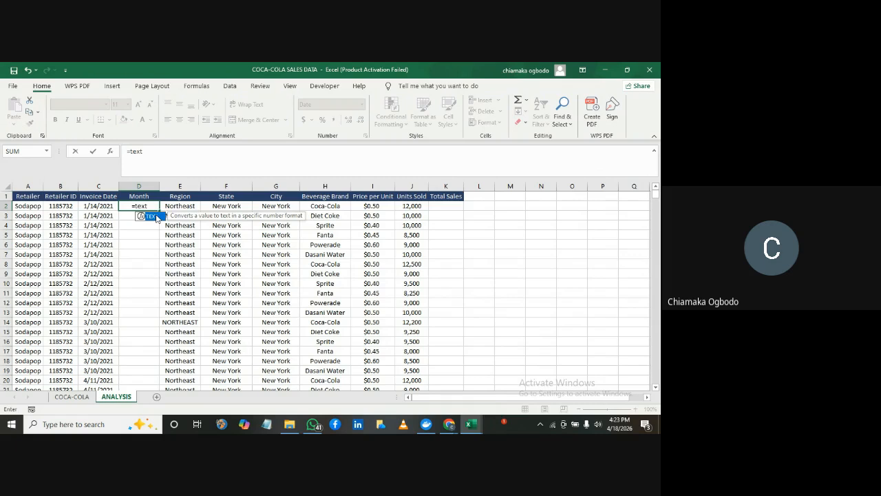
{"action": "double_click", "coordinate": [153, 216]}
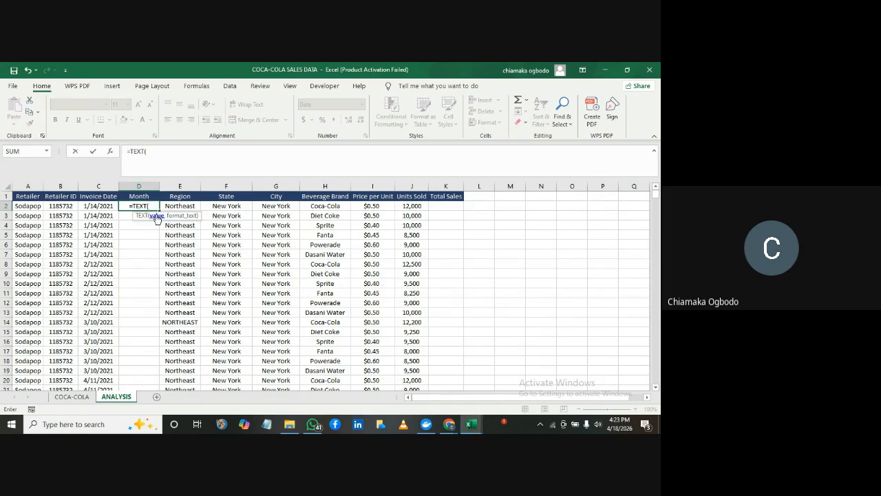
{"action": "left_click", "coordinate": [102, 206]}
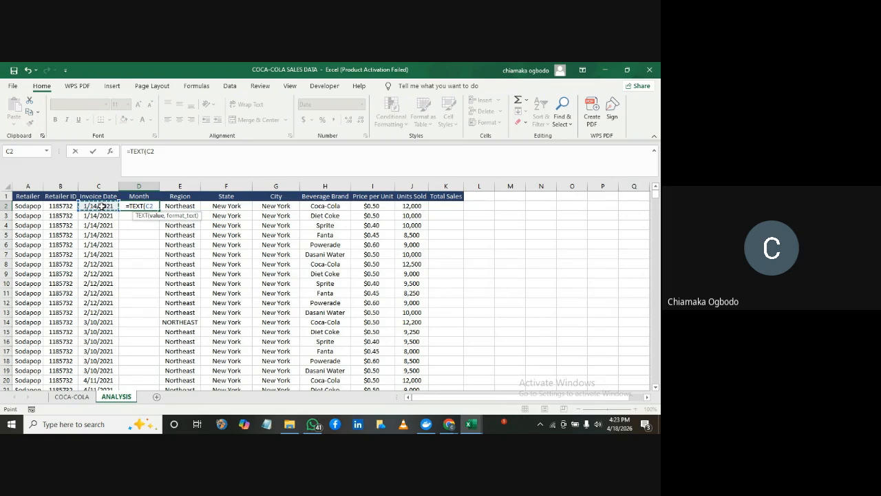
{"action": "type", "text": ","}
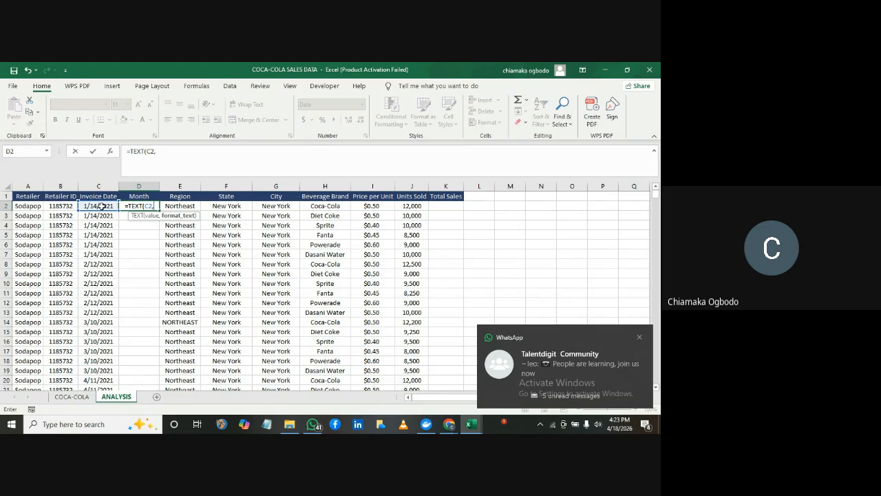
{"action": "type", "text": "\""}
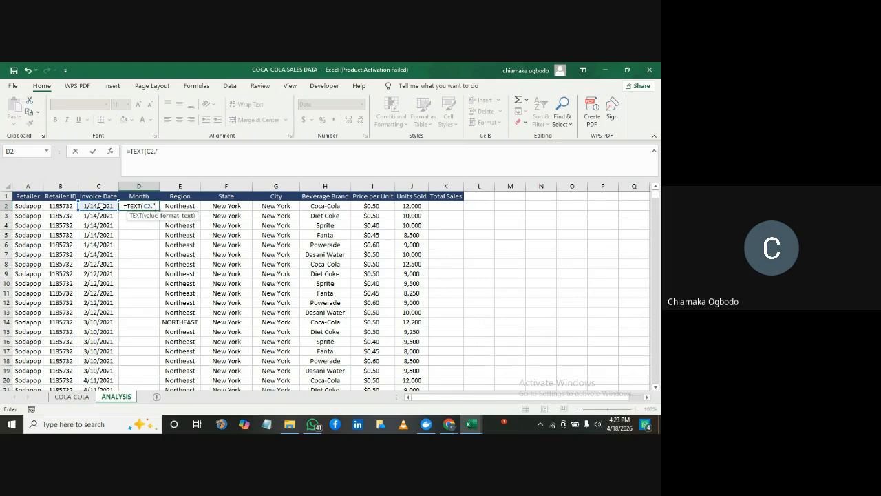
{"action": "type", "text": "m"}
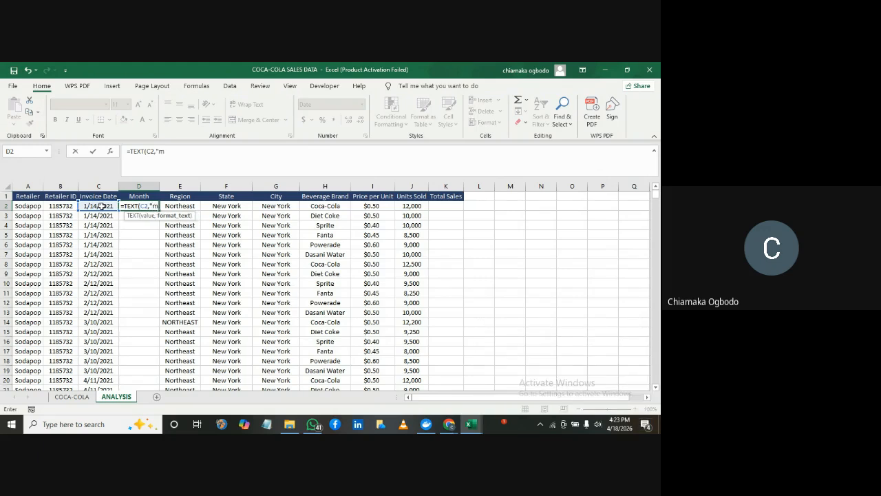
{"action": "type", "text": "mm\""}
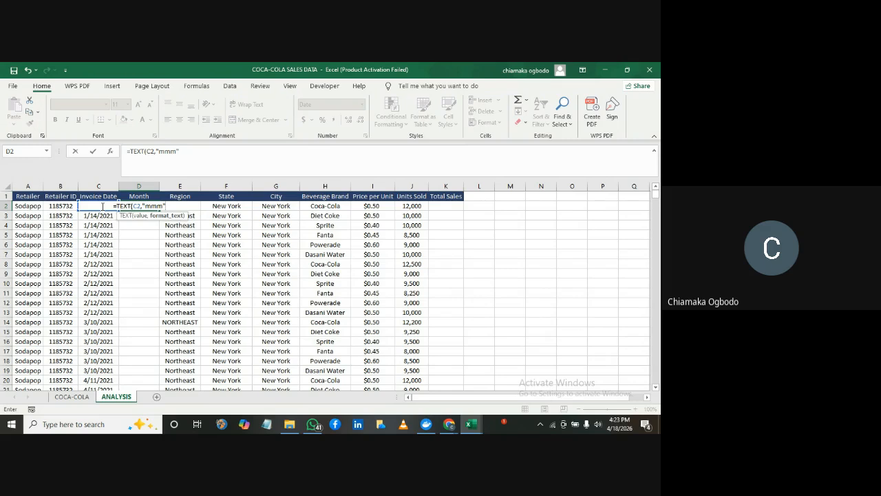
{"action": "type", "text": ")"}
{"action": "key", "text": "Return"}
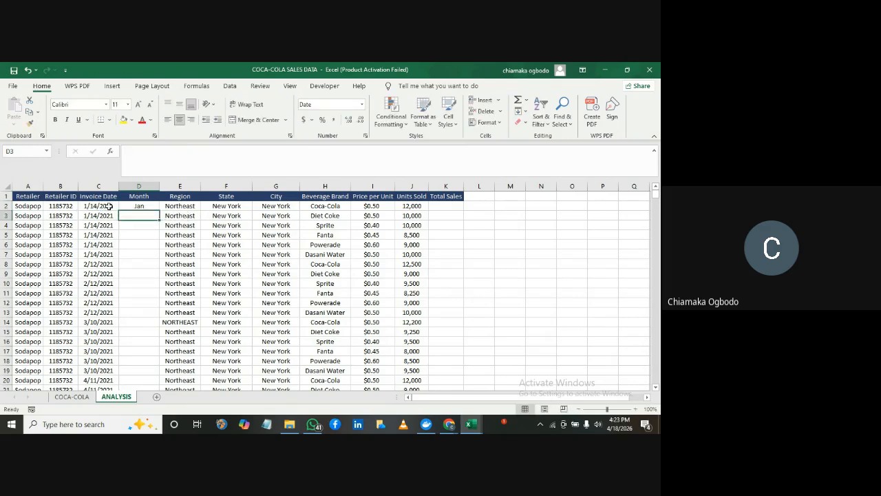
{"action": "left_click", "coordinate": [128, 206]}
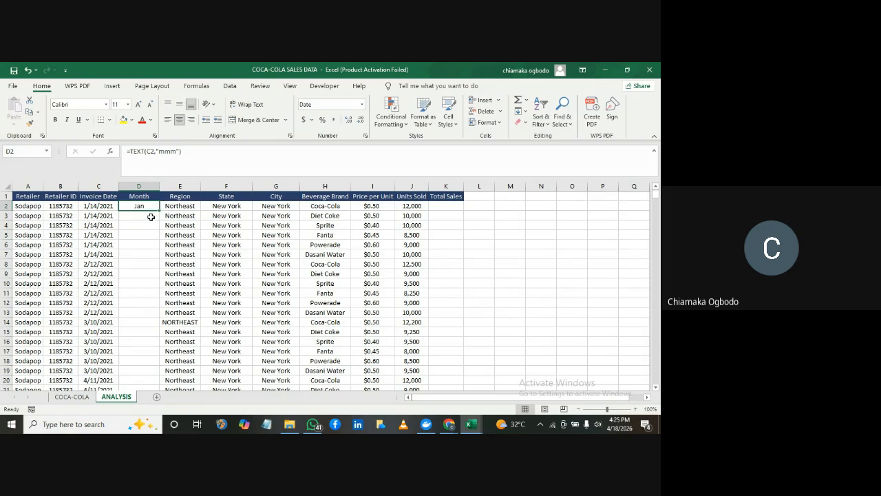
Try the formula =TEXT(C3,"mmm") in D3 and clear the cell again
{"action": "left_click", "coordinate": [144, 216]}
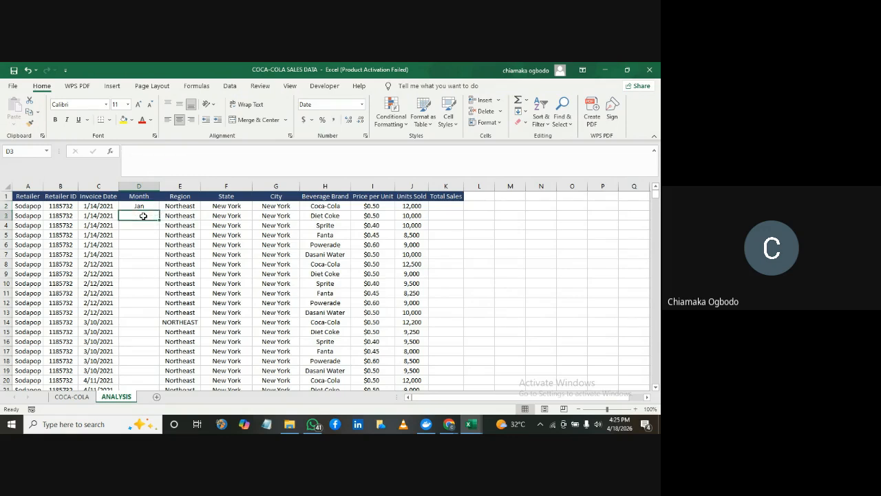
{"action": "type", "text": "=tex"}
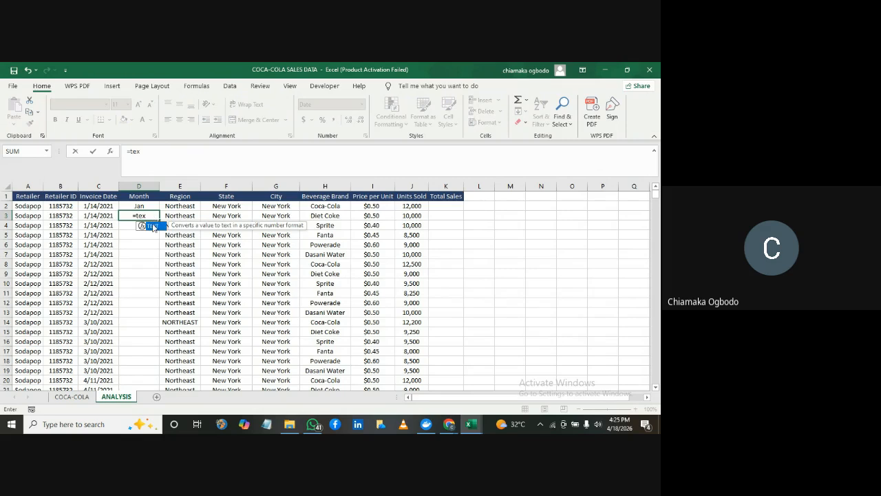
{"action": "double_click", "coordinate": [152, 226]}
{"action": "left_click", "coordinate": [104, 216]}
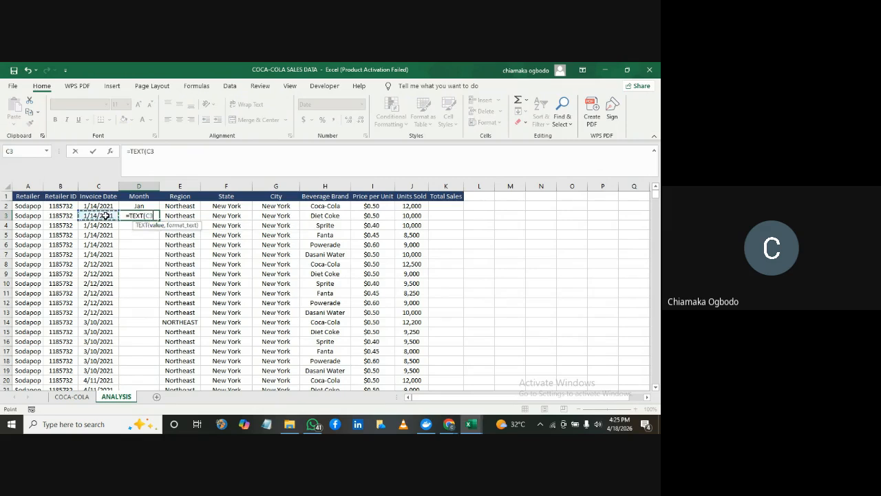
{"action": "type", "text": ","}
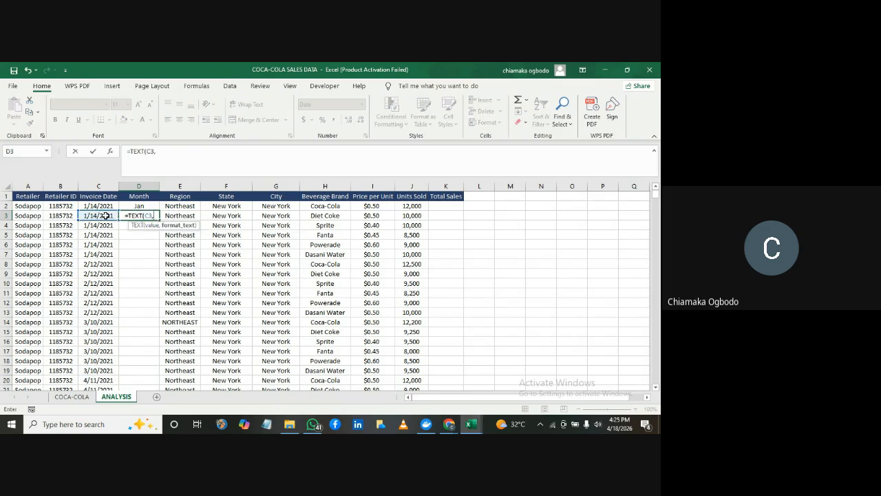
{"action": "type", "text": "\"mmm"}
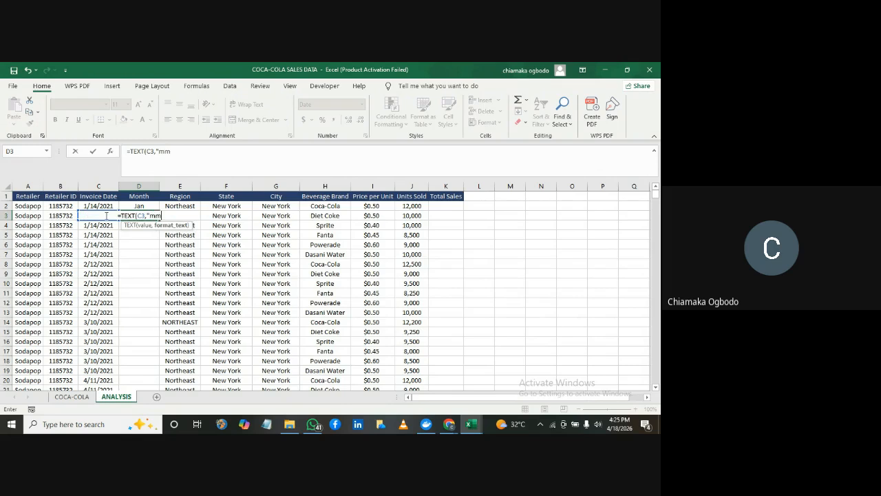
{"action": "type", "text": "\")"}
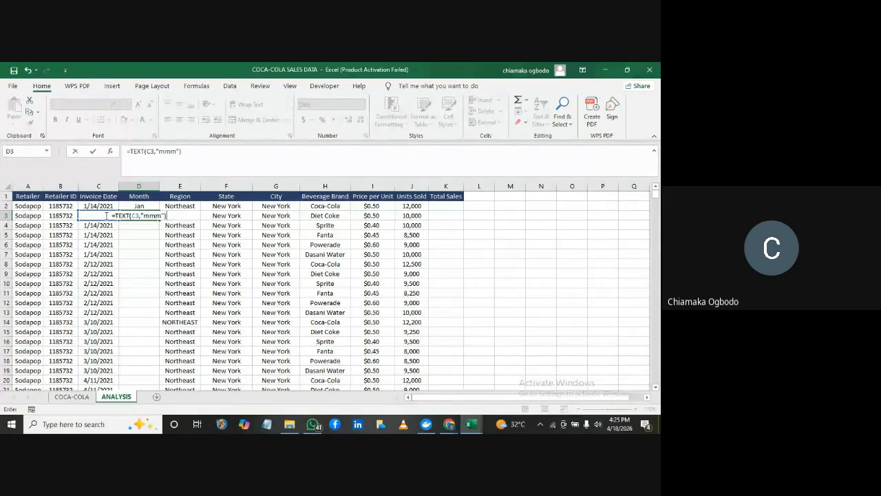
{"action": "key", "text": "Return"}
{"action": "left_click", "coordinate": [141, 216]}
{"action": "key", "text": "Delete"}
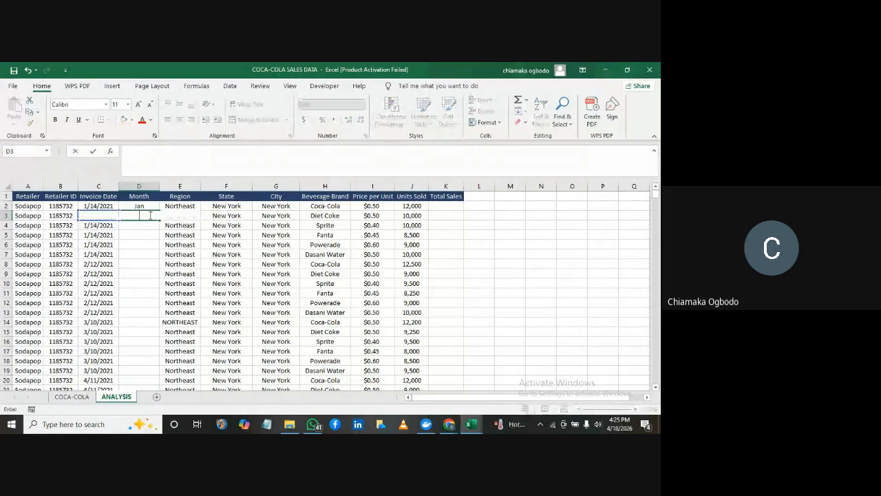
Fill the D2 month formula down the whole Month column and check it through the last data row
{"action": "left_click", "coordinate": [147, 206]}
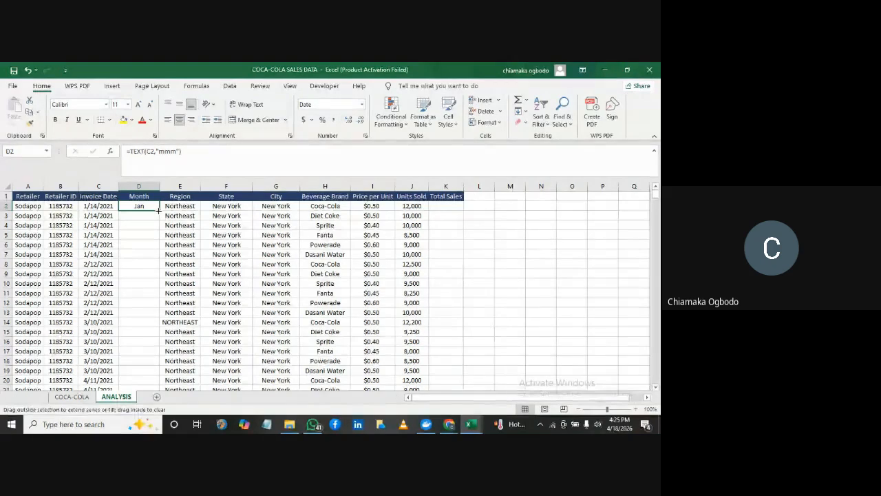
{"action": "double_click", "coordinate": [159, 210]}
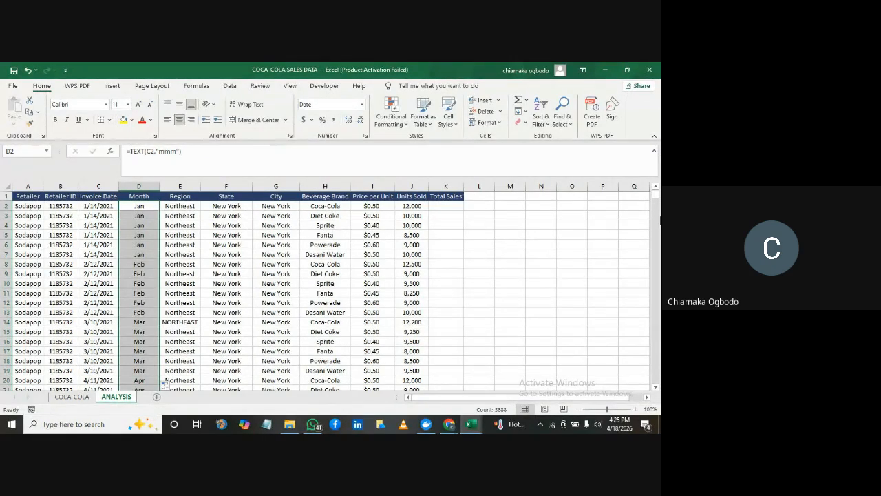
{"action": "left_click_drag", "start_coordinate": [656, 197], "coordinate": [658, 392]}
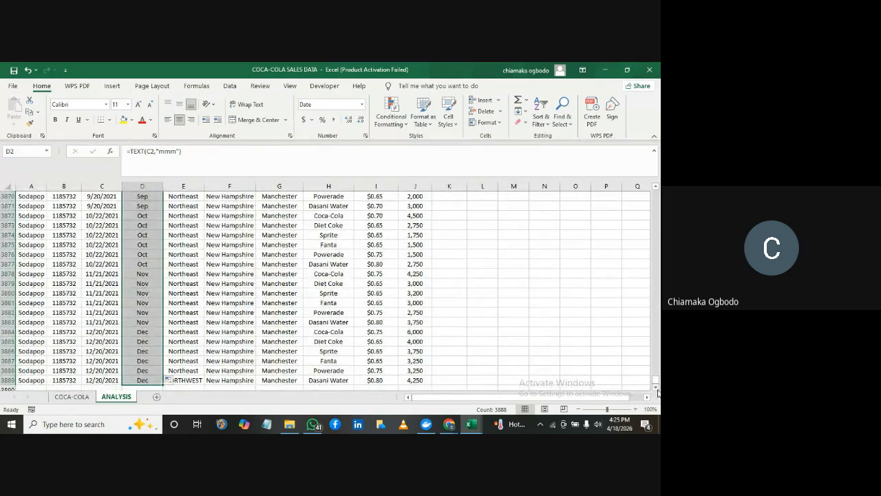
{"action": "left_click_drag", "start_coordinate": [656, 385], "coordinate": [657, 186]}
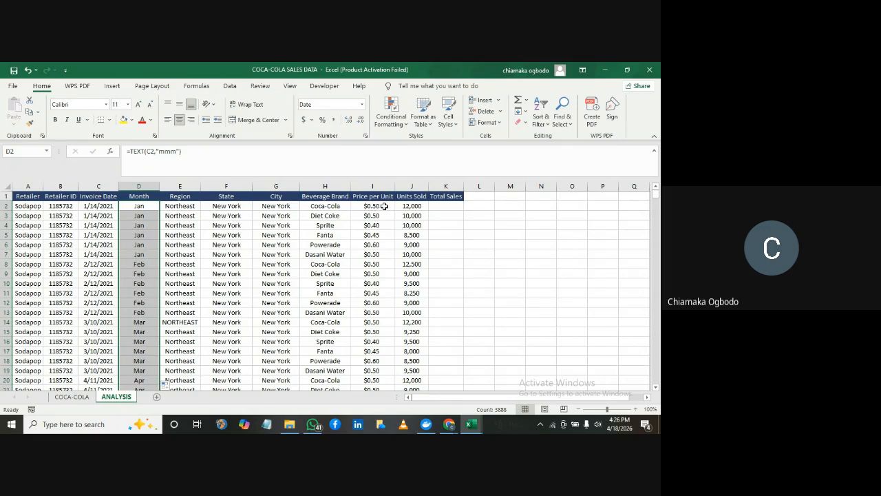
Enter the formula =I2*J2 in K2 under Total Sales, multiplying price per unit by units sold
{"action": "left_click", "coordinate": [439, 207]}
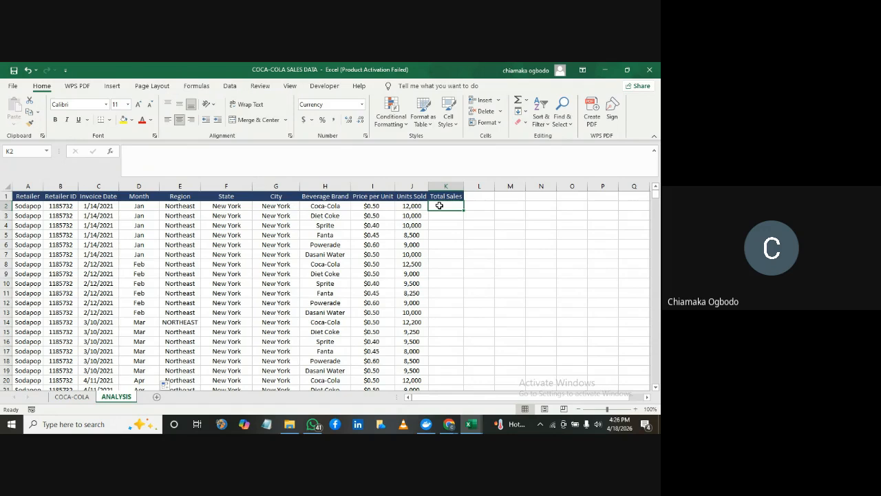
{"action": "type", "text": "="}
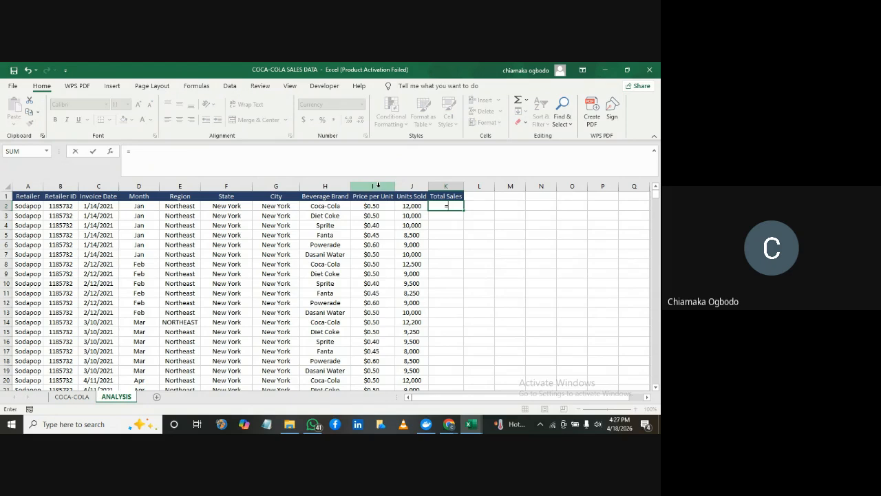
{"action": "left_click", "coordinate": [378, 186]}
{"action": "key", "text": "BackSpace"}
{"action": "key", "text": "BackSpace"}
{"action": "key", "text": "BackSpace"}
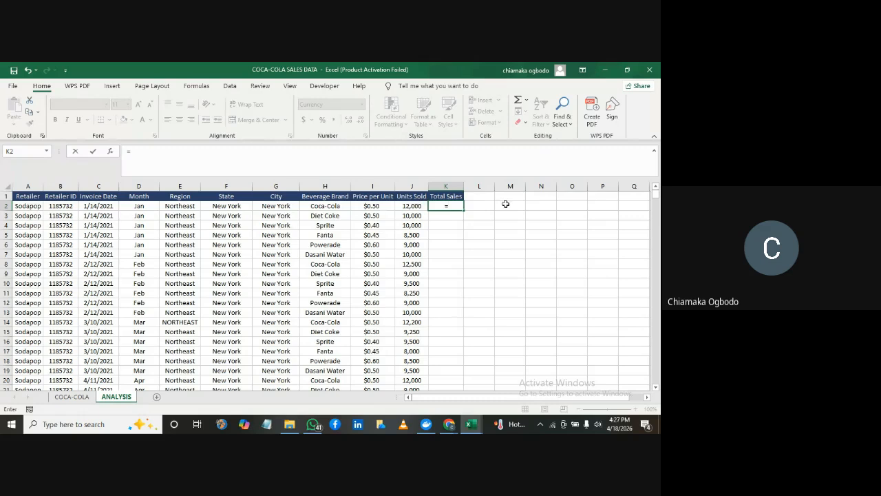
{"action": "type", "text": "I1"}
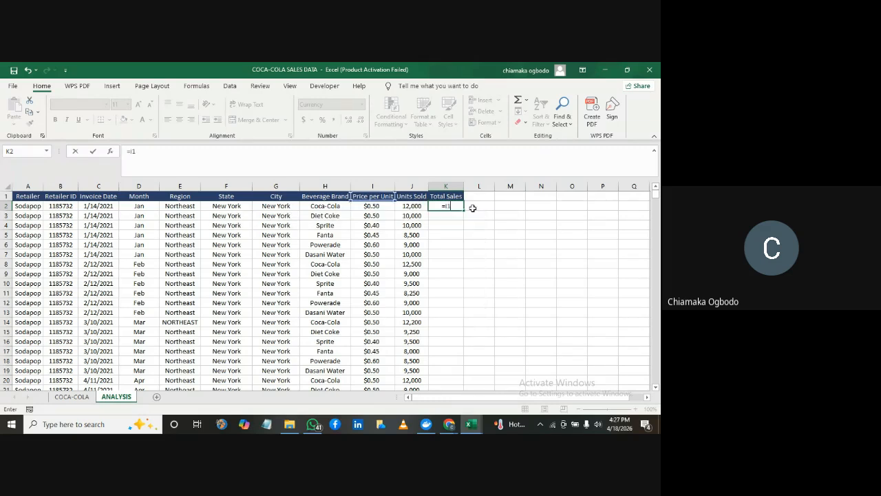
{"action": "key", "text": "BackSpace"}
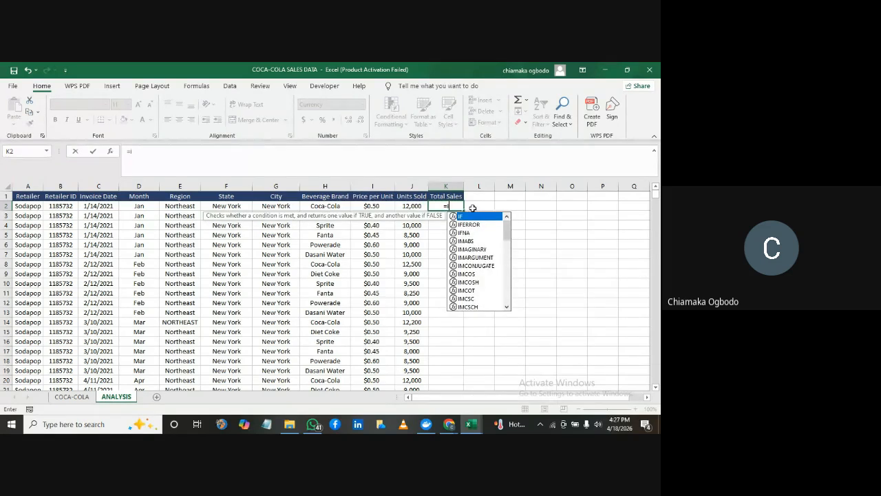
{"action": "key", "text": "BackSpace"}
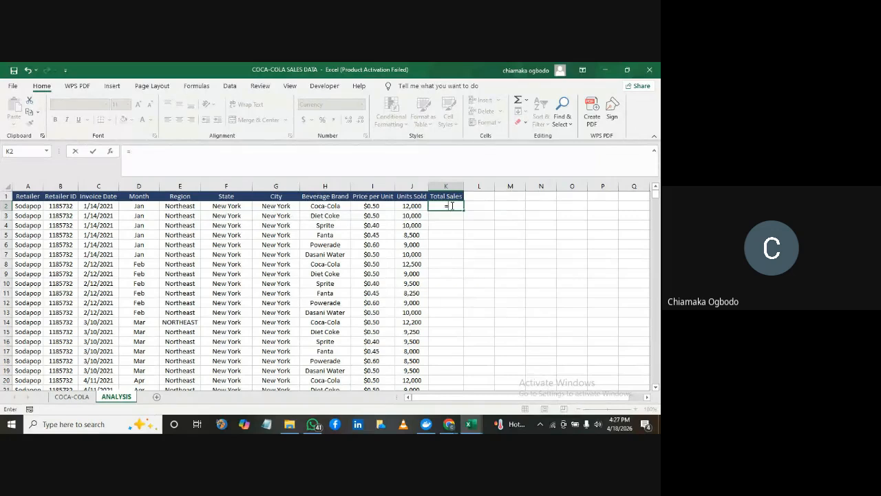
{"action": "left_click", "coordinate": [373, 206]}
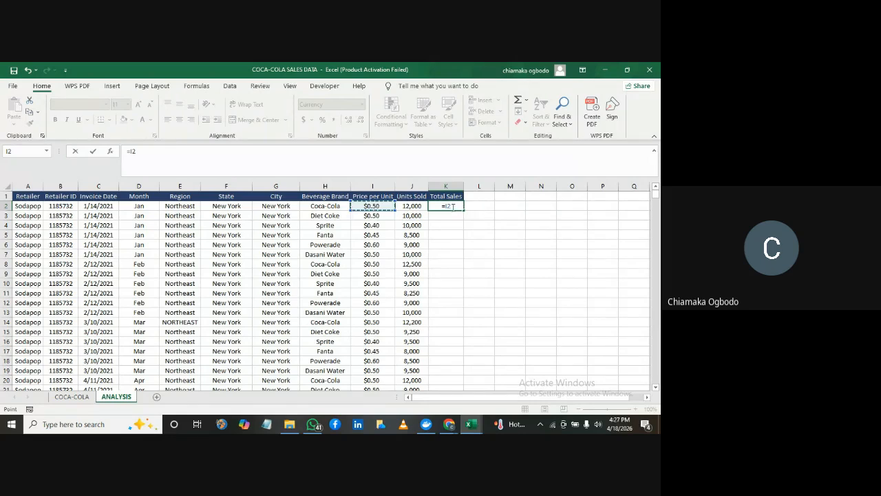
{"action": "type", "text": "*"}
{"action": "left_click", "coordinate": [418, 206]}
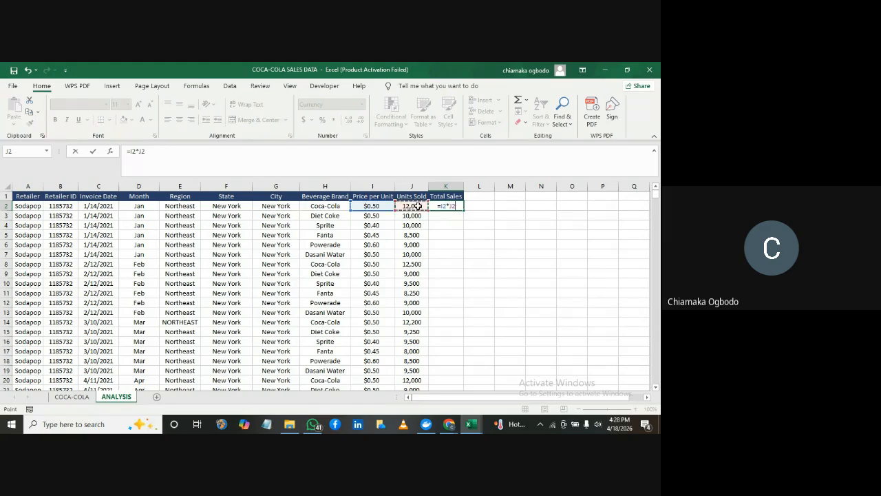
{"action": "key", "text": "Return"}
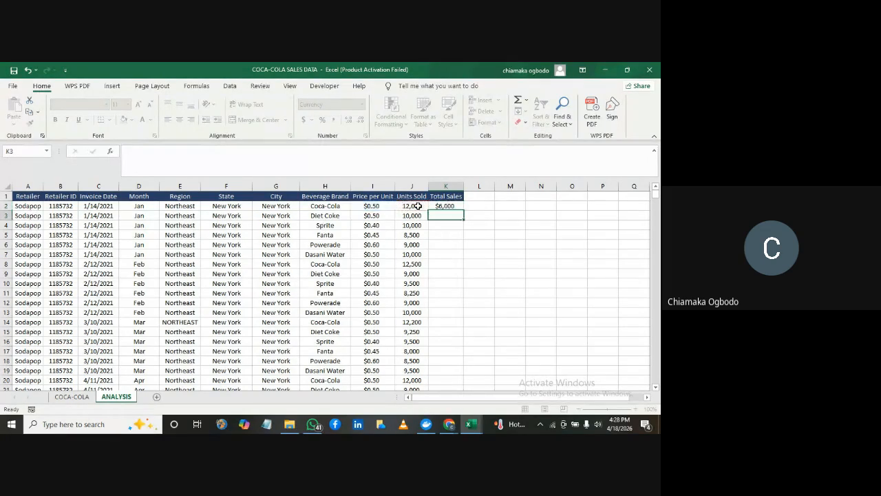
Clear K2, enter its total sales formula again by writing out the references as =i2*j2, and reselect the cell
{"action": "left_click", "coordinate": [446, 205]}
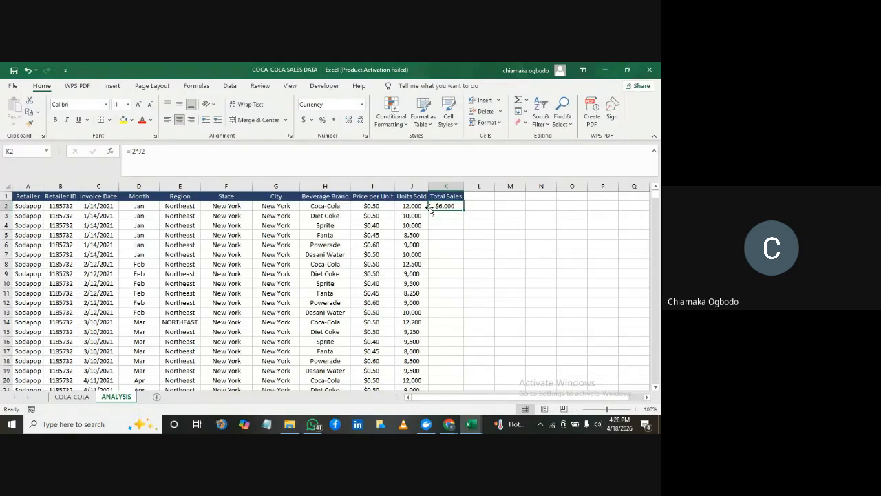
{"action": "key", "text": "BackSpace"}
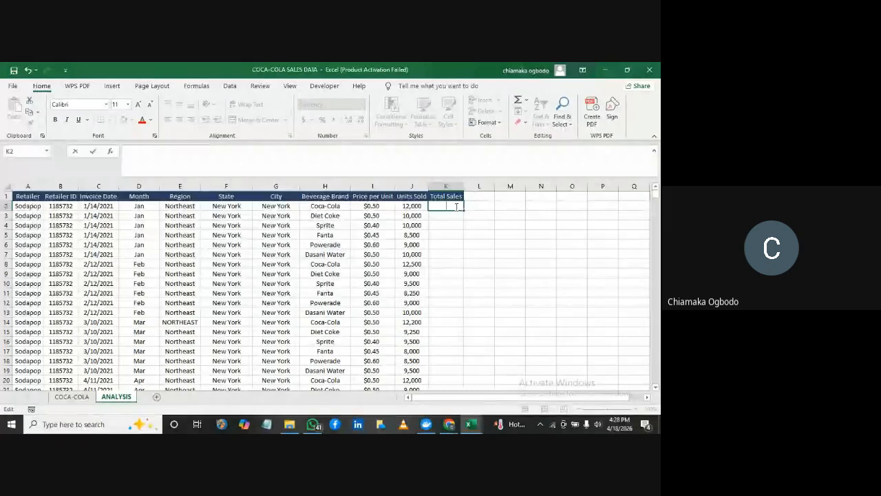
{"action": "type", "text": "="}
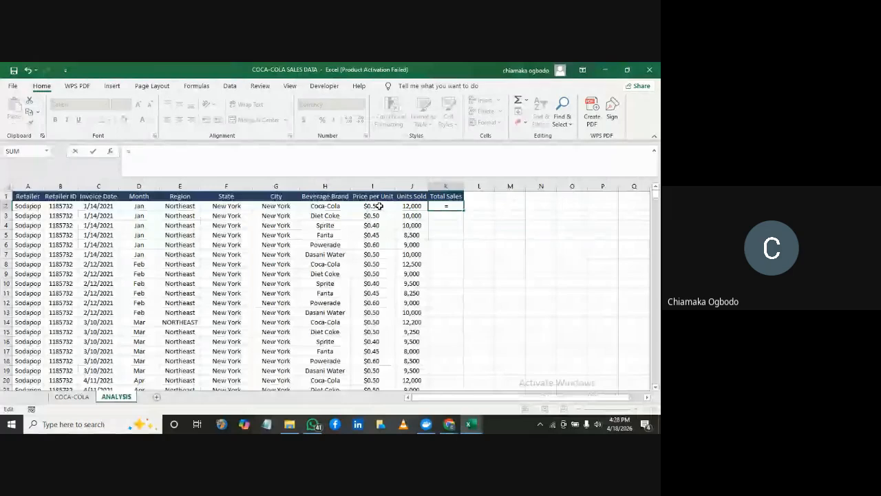
{"action": "type", "text": "I2*J"}
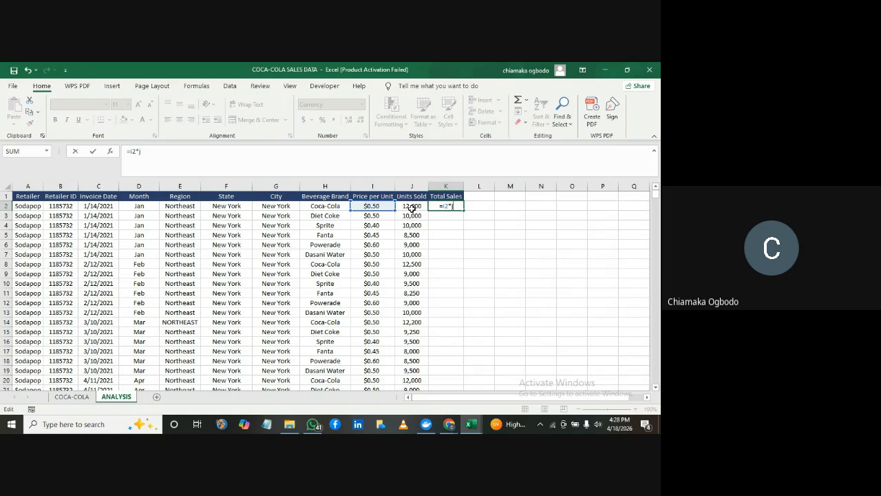
{"action": "left_click", "coordinate": [412, 207]}
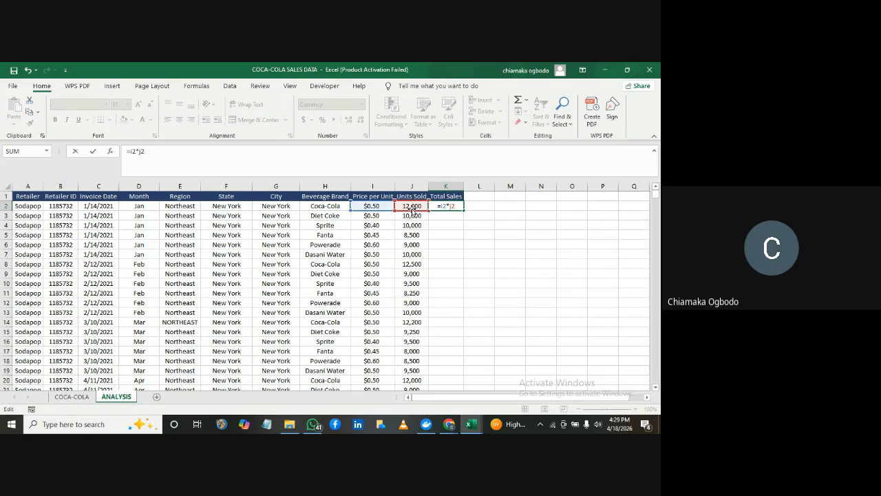
{"action": "key", "text": "Return"}
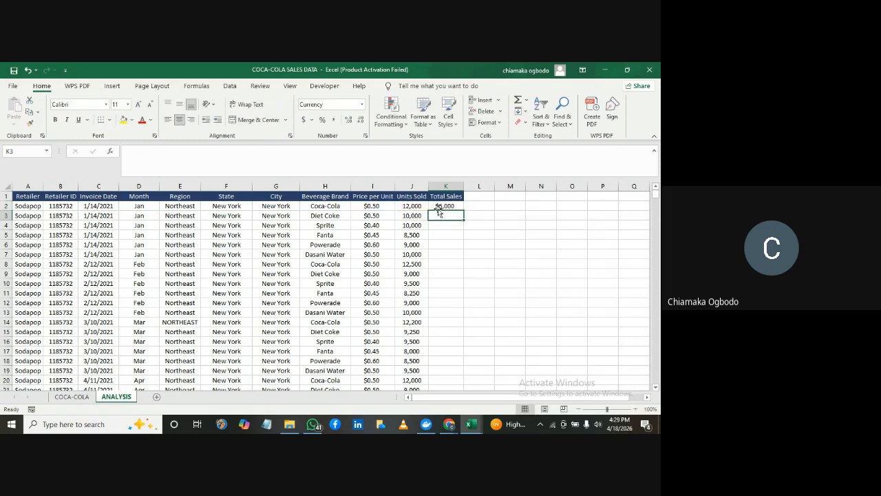
{"action": "left_click", "coordinate": [444, 205]}
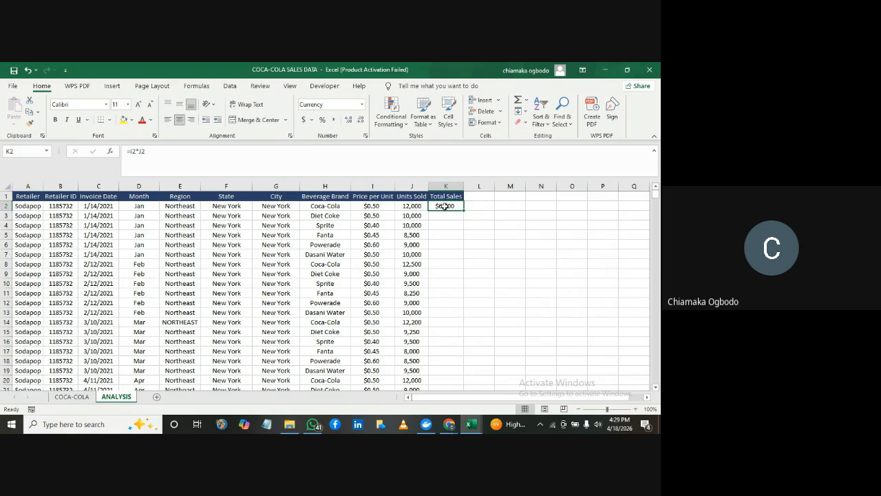
{"action": "left_click", "coordinate": [311, 121]}
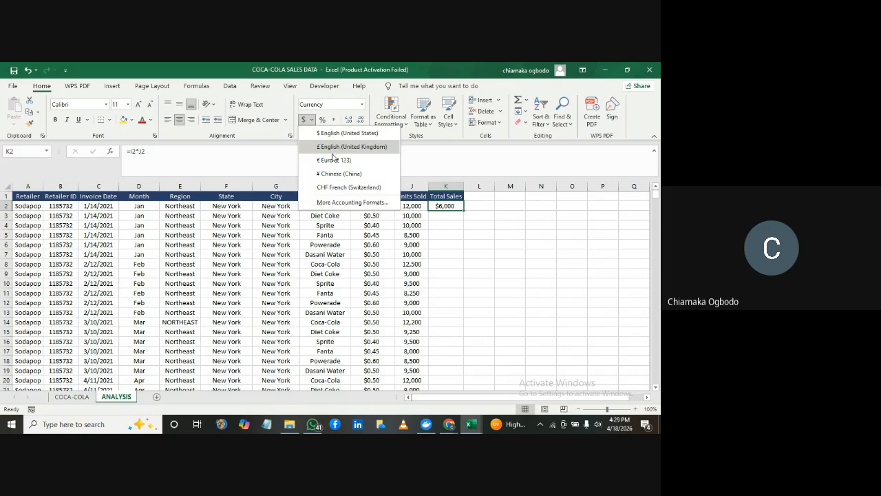
{"action": "left_click", "coordinate": [336, 204]}
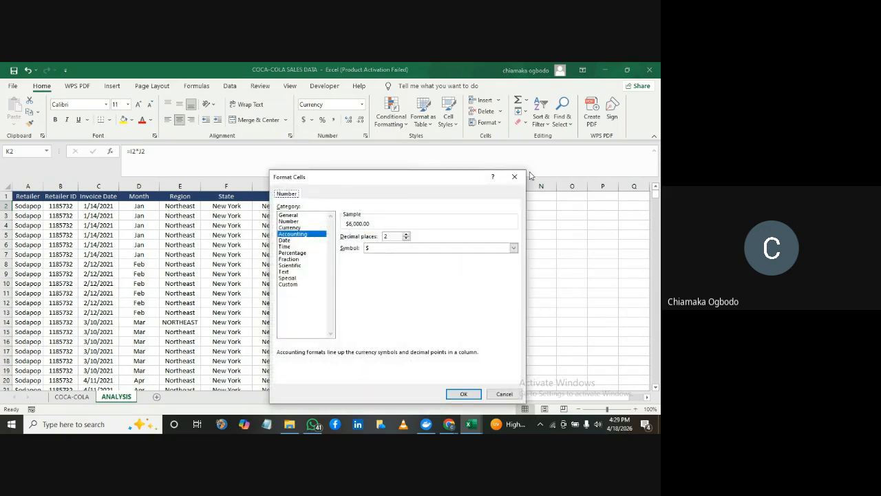
{"action": "left_click", "coordinate": [520, 177]}
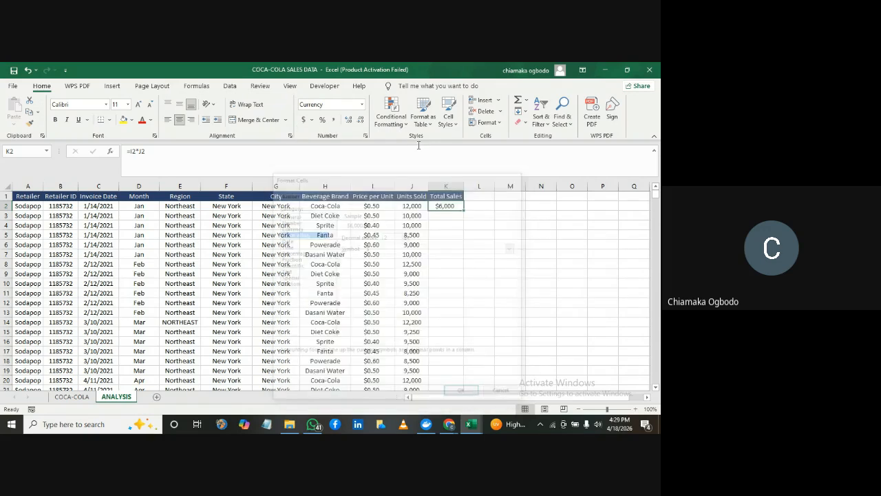
Try formatting K2 as Currency with the ₦ Edo symbol and 0 decimal places, and undo that format
{"action": "left_click", "coordinate": [312, 120]}
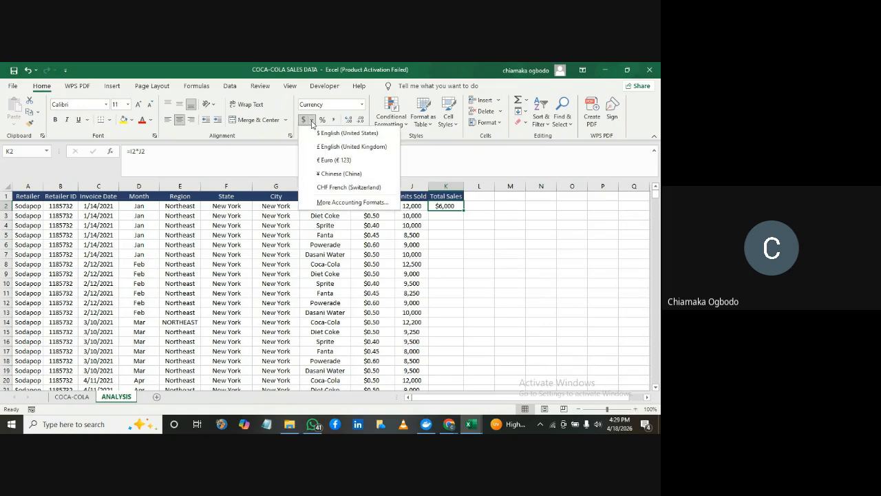
{"action": "left_click", "coordinate": [336, 202]}
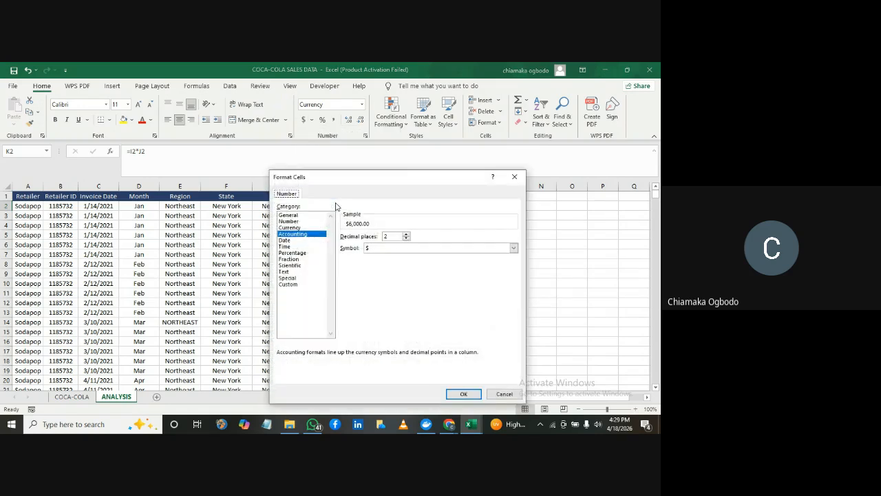
{"action": "left_click", "coordinate": [297, 228]}
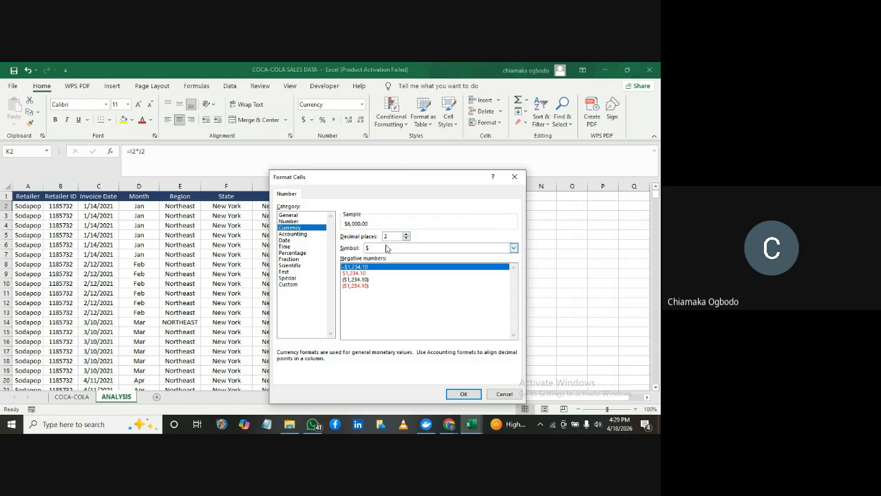
{"action": "left_click", "coordinate": [514, 248]}
{"action": "left_click_drag", "start_coordinate": [514, 266], "coordinate": [516, 275]}
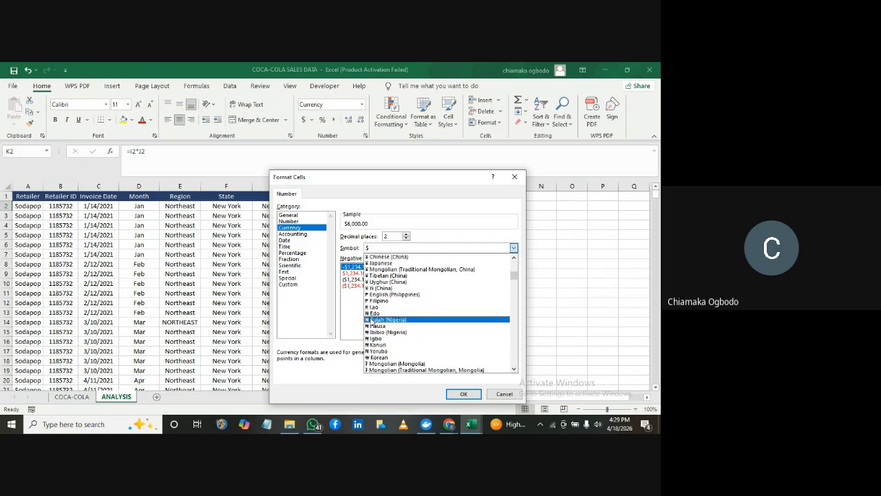
{"action": "left_click", "coordinate": [375, 314]}
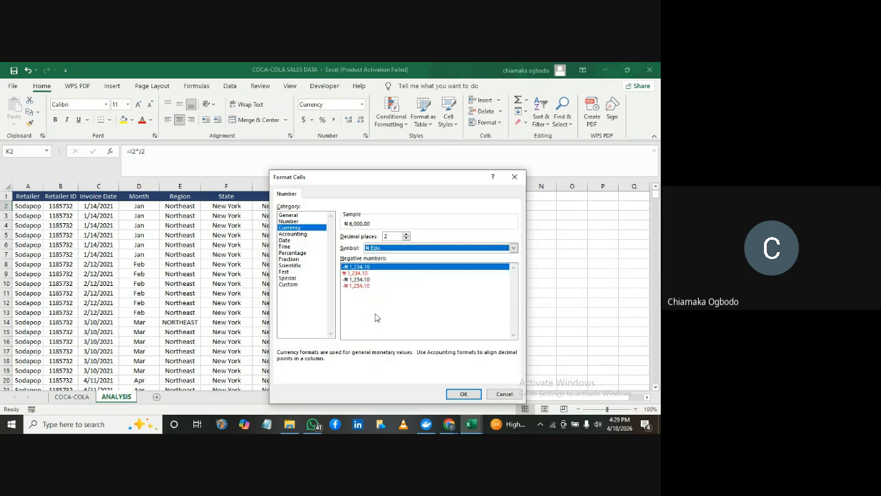
{"action": "left_click", "coordinate": [407, 239]}
{"action": "left_click", "coordinate": [407, 239]}
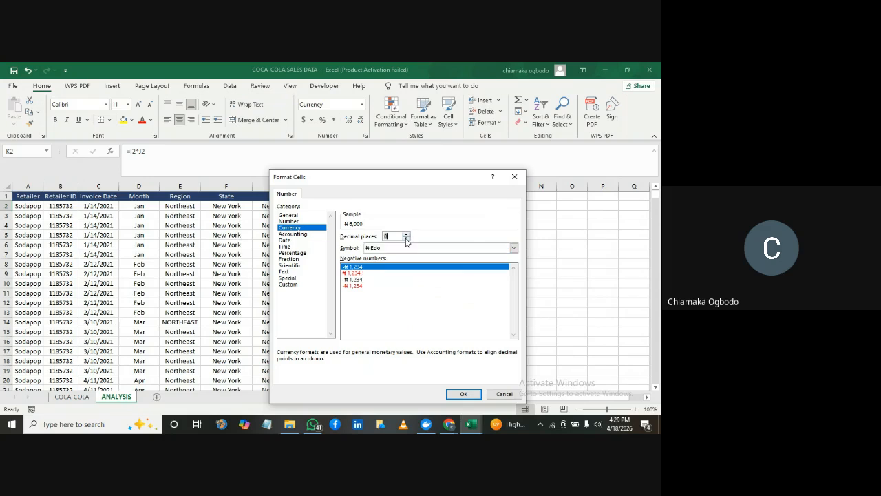
{"action": "left_click", "coordinate": [458, 396]}
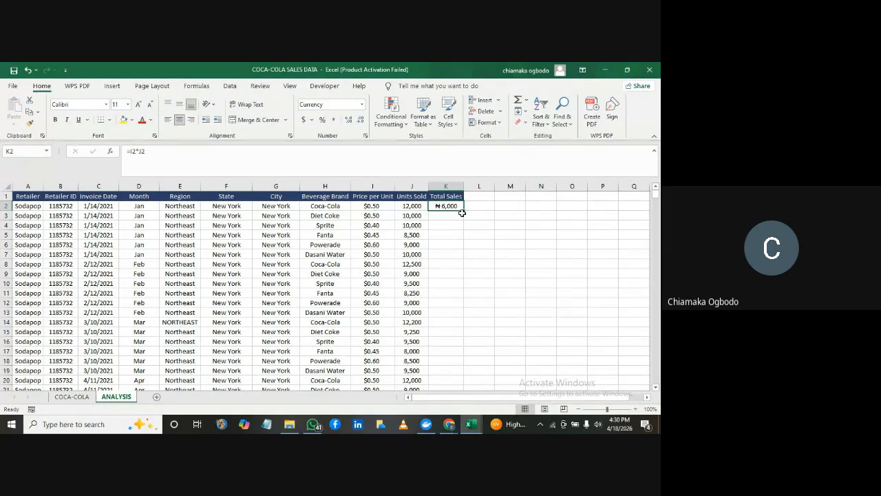
{"action": "key", "text": "ctrl+z"}
Fill the K2 total sales formula down the whole Total Sales column and return to the first rows
{"action": "double_click", "coordinate": [463, 210]}
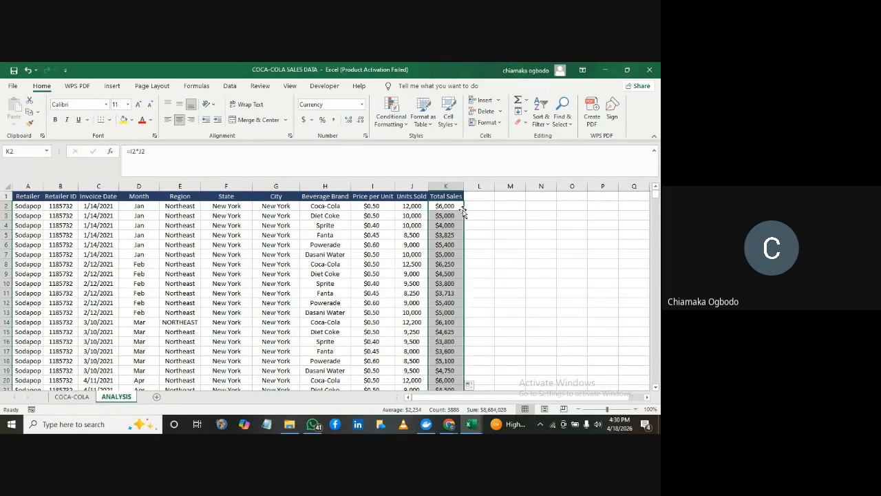
{"action": "mouse_move", "coordinate": [657, 198]}
{"action": "left_mouse_down"}
{"action": "mouse_move", "coordinate": [657, 339]}
{"action": "mouse_move", "coordinate": [656, 189]}
{"action": "left_mouse_up"}
Switch to the Google Meet window in Chrome to check the call, and return to the Excel workbook
{"action": "left_click", "coordinate": [454, 425]}
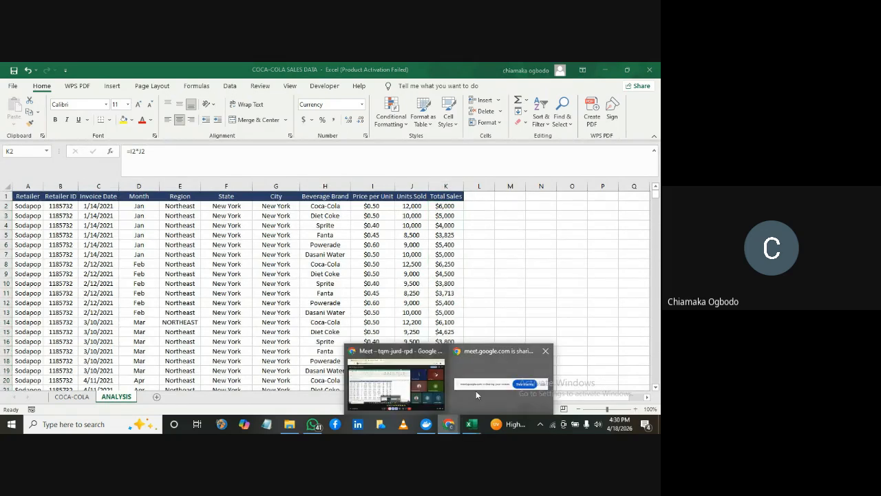
{"action": "left_click", "coordinate": [380, 388]}
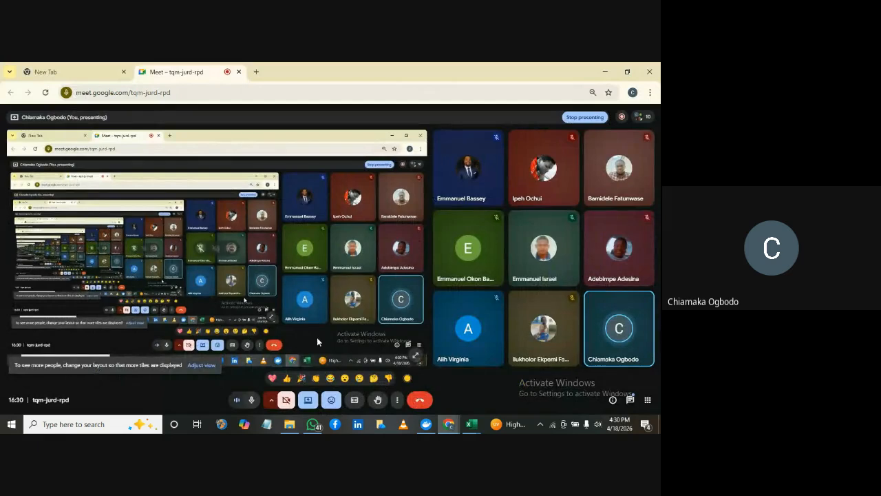
{"action": "mouse_move", "coordinate": [470, 427]}
{"action": "left_click", "coordinate": [523, 382]}
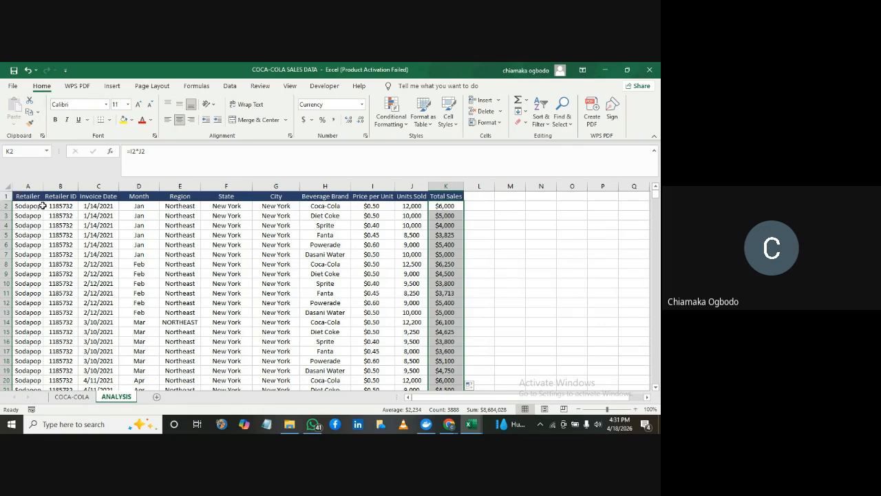
Select the entire data range on the ANALYSIS sheet and turn on filters for its header row
{"action": "left_click", "coordinate": [112, 237]}
{"action": "key", "text": "ctrl+a"}
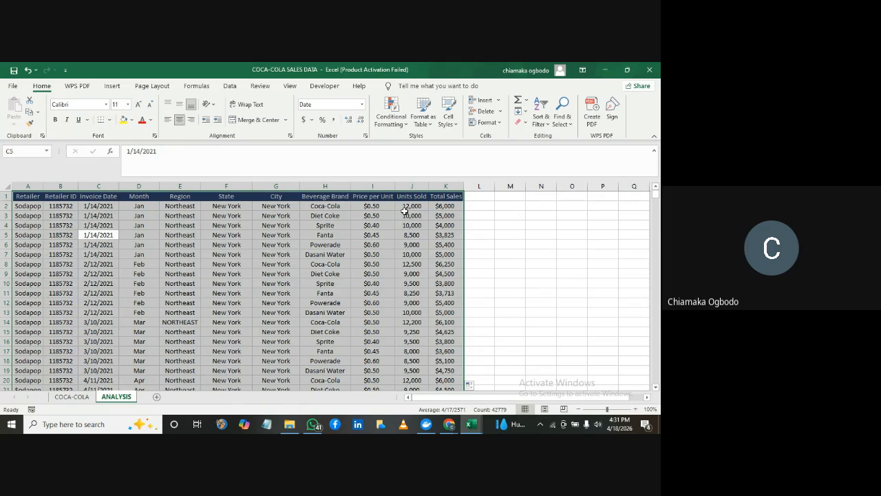
{"action": "left_click", "coordinate": [541, 121]}
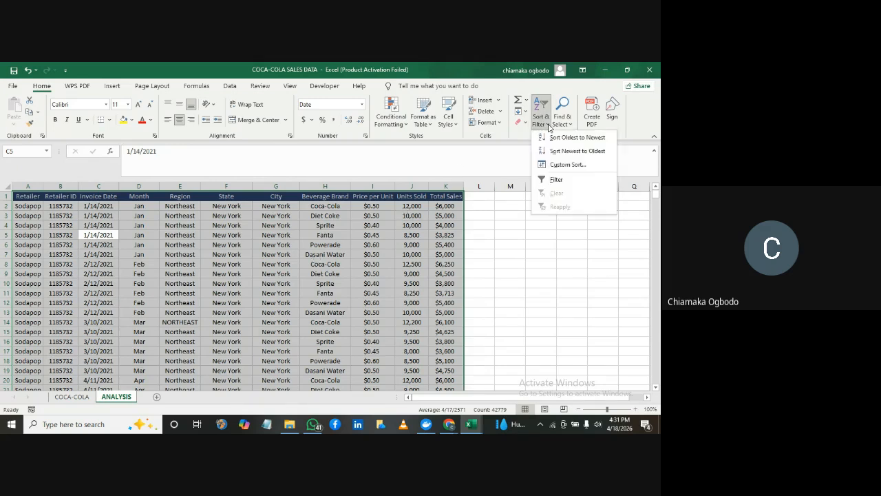
{"action": "left_click", "coordinate": [552, 179]}
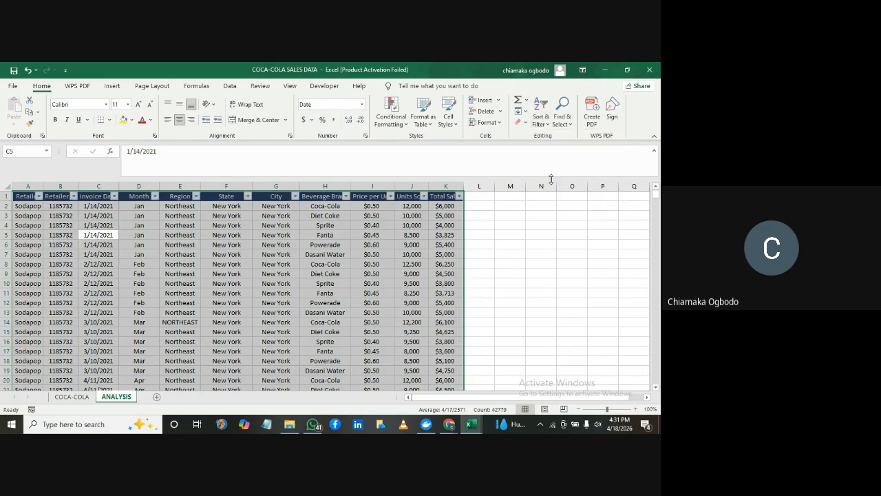
Filter the Month column to show only Jan, finding the month by searching the filter values for "ja"
{"action": "left_click", "coordinate": [155, 196]}
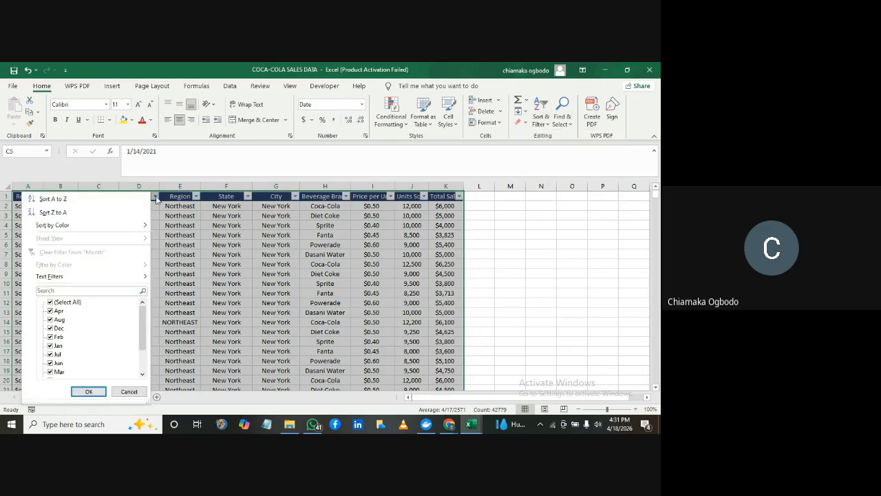
{"action": "left_click", "coordinate": [155, 196]}
{"action": "left_click", "coordinate": [155, 196]}
{"action": "mouse_move", "coordinate": [145, 312]}
{"action": "left_mouse_down"}
{"action": "mouse_move", "coordinate": [142, 347]}
{"action": "mouse_move", "coordinate": [141, 304]}
{"action": "left_mouse_up"}
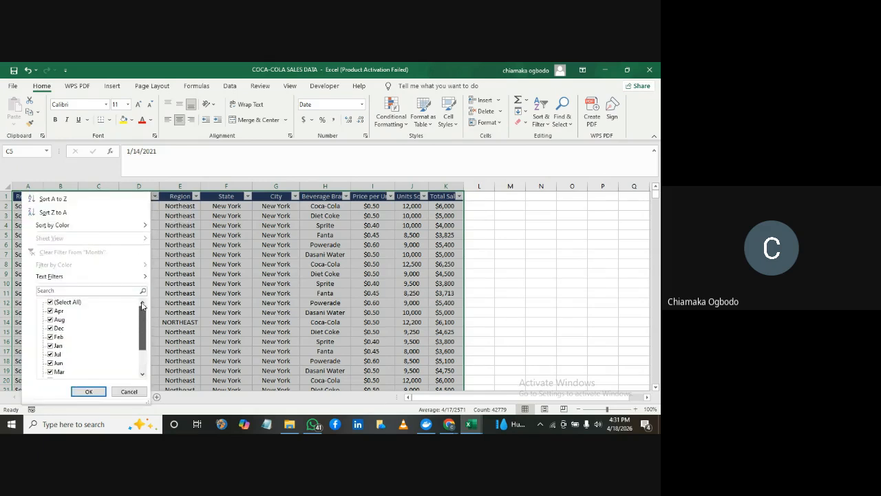
{"action": "left_click", "coordinate": [49, 301]}
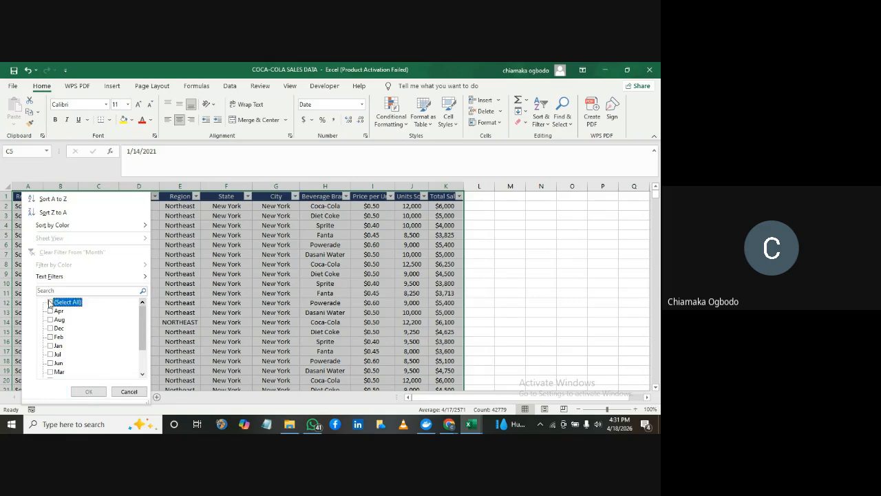
{"action": "left_click", "coordinate": [50, 291]}
{"action": "type", "text": "ja"}
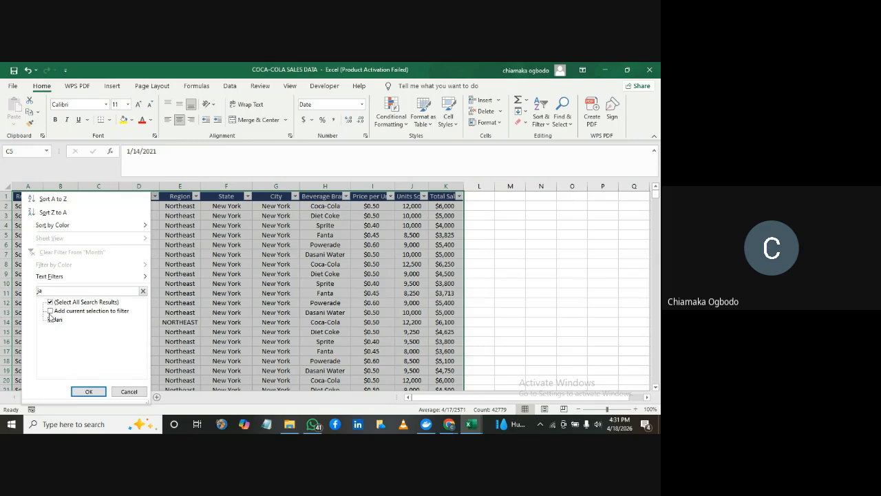
{"action": "left_click", "coordinate": [50, 320]}
{"action": "left_click", "coordinate": [51, 320]}
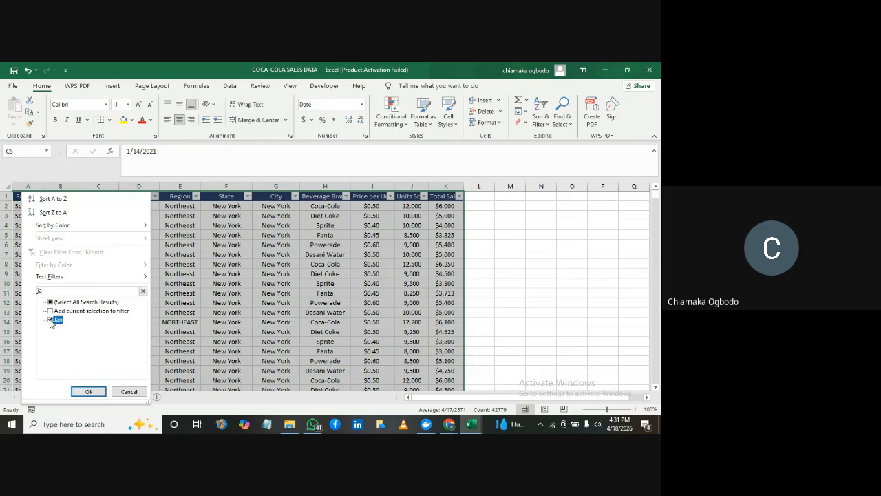
{"action": "left_click", "coordinate": [88, 391]}
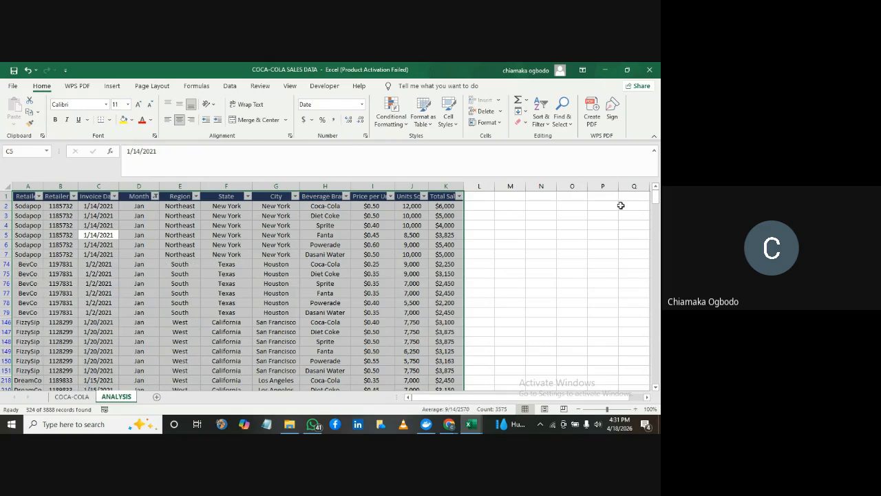
Review the filtered rows down to the last record, select the Month column, and return to the first rows
{"action": "left_click_drag", "start_coordinate": [656, 201], "coordinate": [657, 376]}
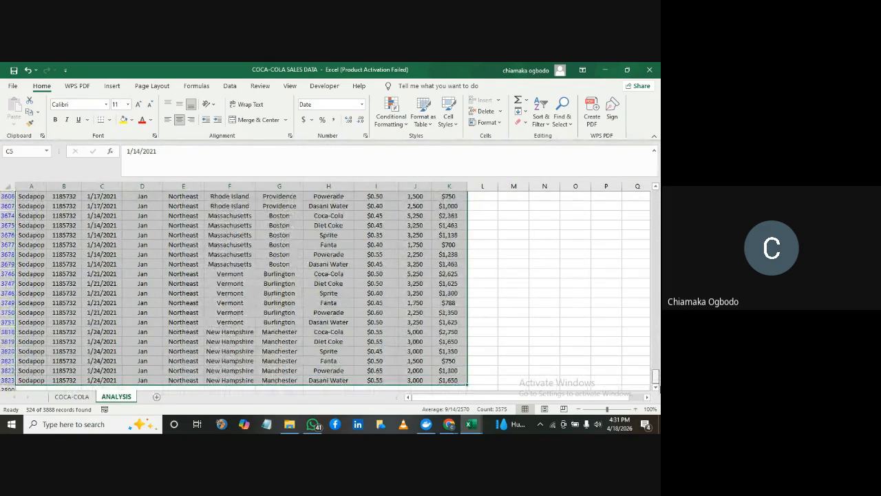
{"action": "left_click", "coordinate": [142, 186]}
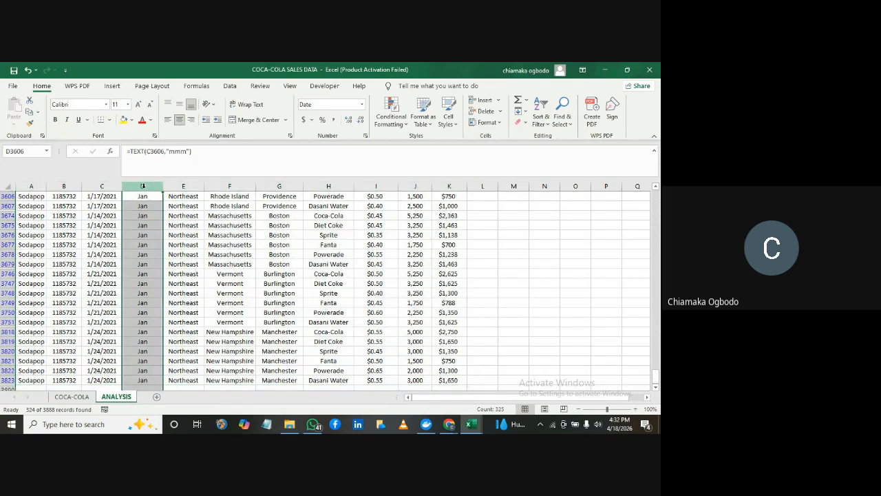
{"action": "left_click_drag", "start_coordinate": [656, 376], "coordinate": [657, 180]}
Freeze the top row of the ANALYSIS sheet and check that the headers stay in view further down the data
{"action": "left_click", "coordinate": [7, 196]}
{"action": "left_click", "coordinate": [290, 86]}
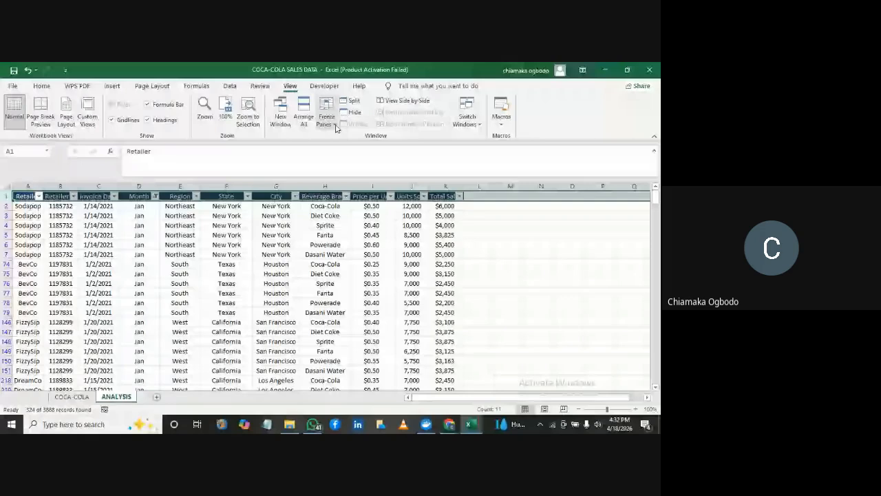
{"action": "left_click", "coordinate": [337, 125]}
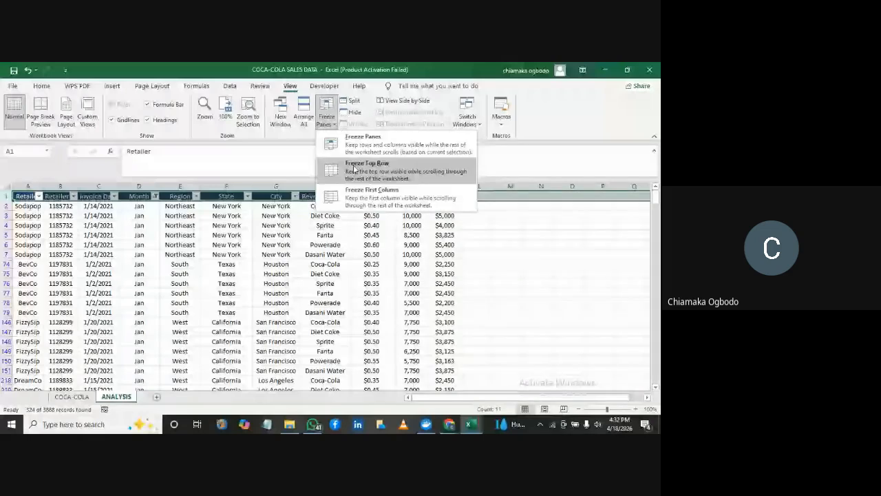
{"action": "left_click", "coordinate": [355, 170]}
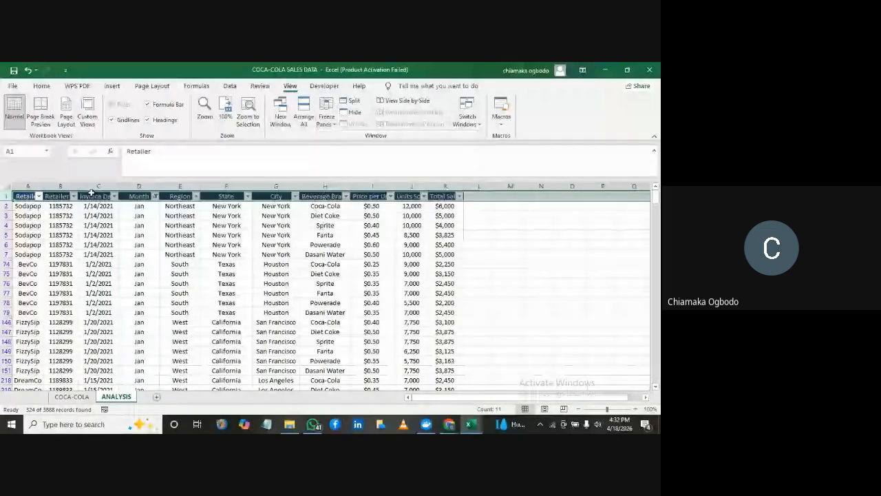
{"action": "left_click", "coordinate": [42, 86]}
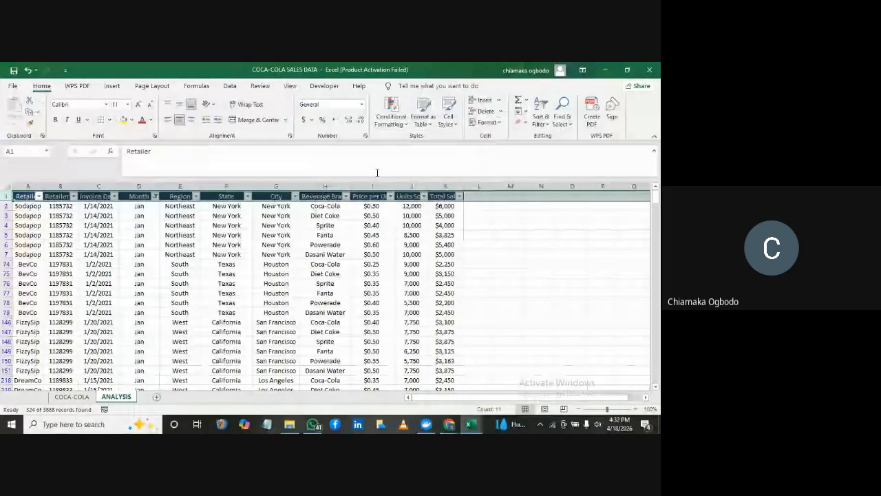
{"action": "scroll", "coordinate": [331, 289], "scroll_direction": "down", "scroll_amount": 7}
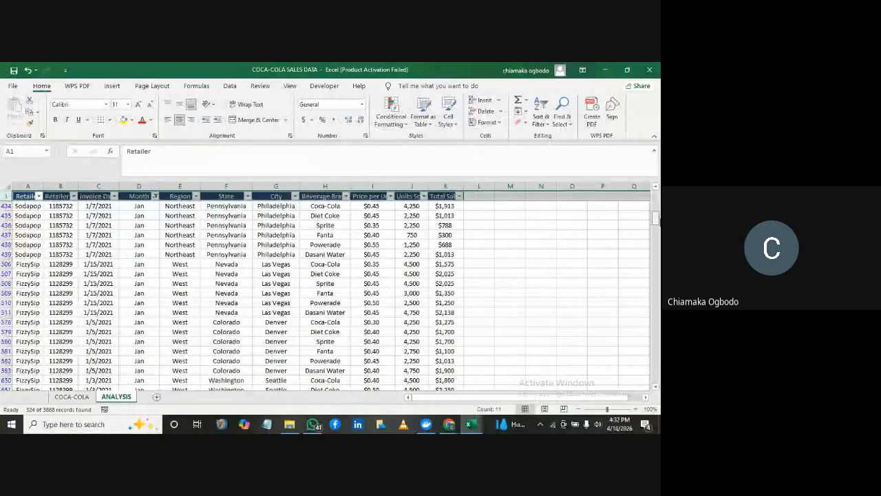
{"action": "scroll", "coordinate": [331, 289], "scroll_direction": "up", "scroll_amount": 7}
Select the Month column and change its filter to show only Jul
{"action": "left_click", "coordinate": [144, 185]}
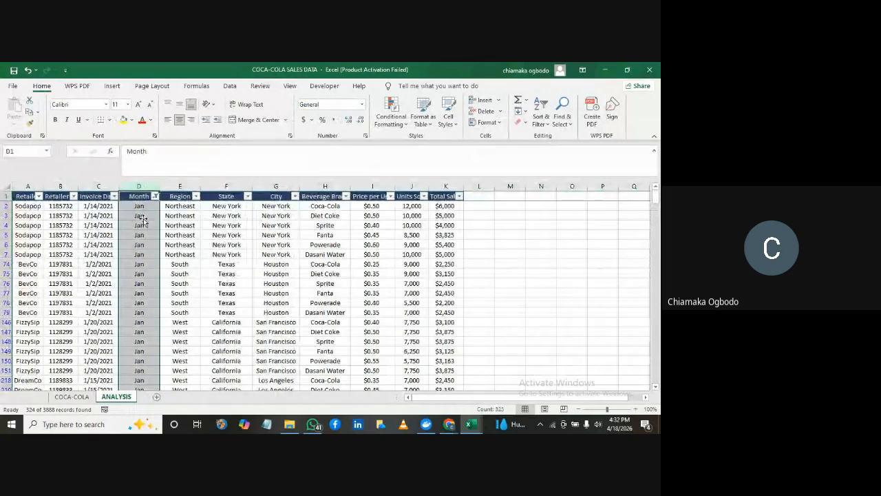
{"action": "left_click_drag", "start_coordinate": [657, 199], "coordinate": [660, 136]}
{"action": "left_click", "coordinate": [154, 198]}
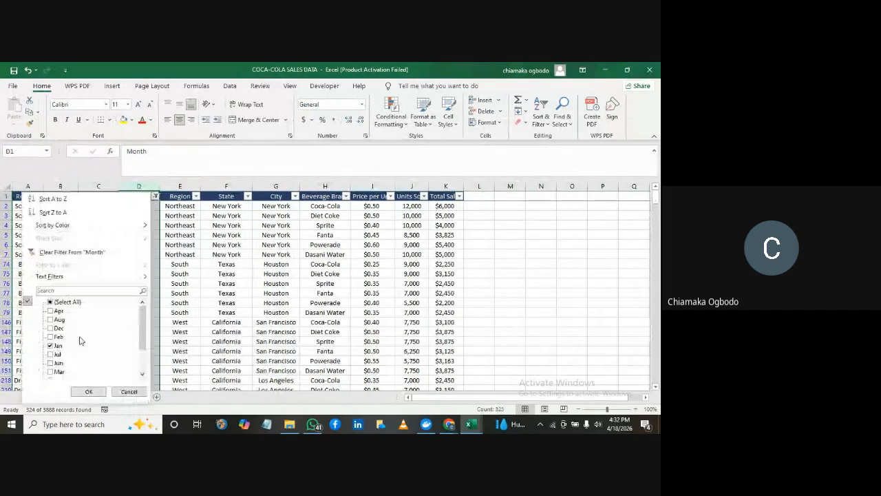
{"action": "left_click", "coordinate": [51, 347]}
{"action": "left_click", "coordinate": [50, 354]}
{"action": "left_click", "coordinate": [84, 392]}
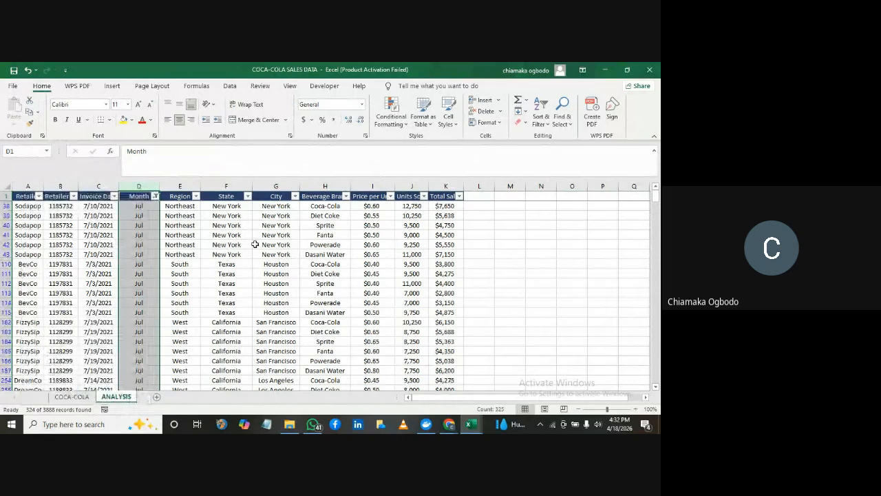
Filter the Region column to show only Northeast and select cell K43 in Total Sales
{"action": "left_click", "coordinate": [155, 197]}
{"action": "left_click", "coordinate": [155, 198]}
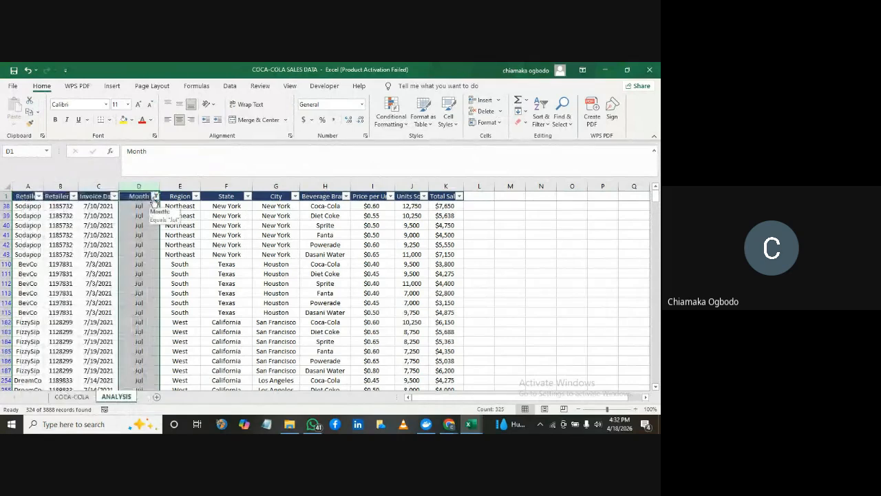
{"action": "left_click", "coordinate": [196, 196]}
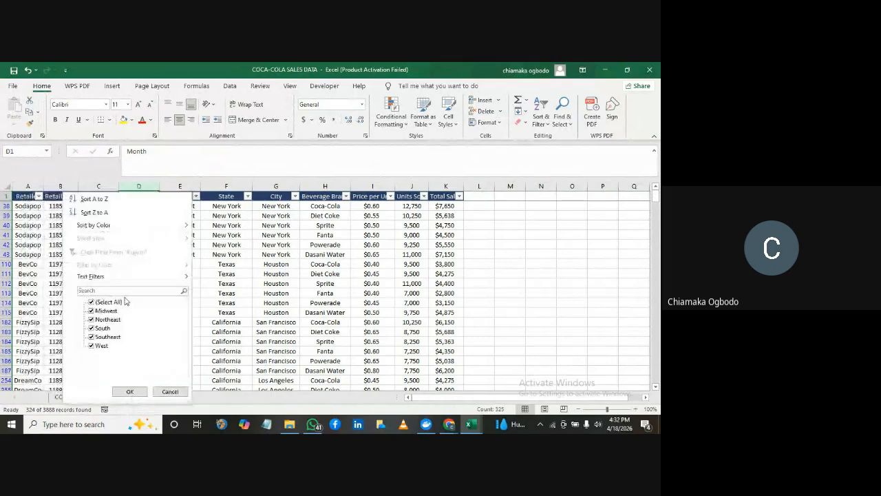
{"action": "left_click", "coordinate": [91, 303]}
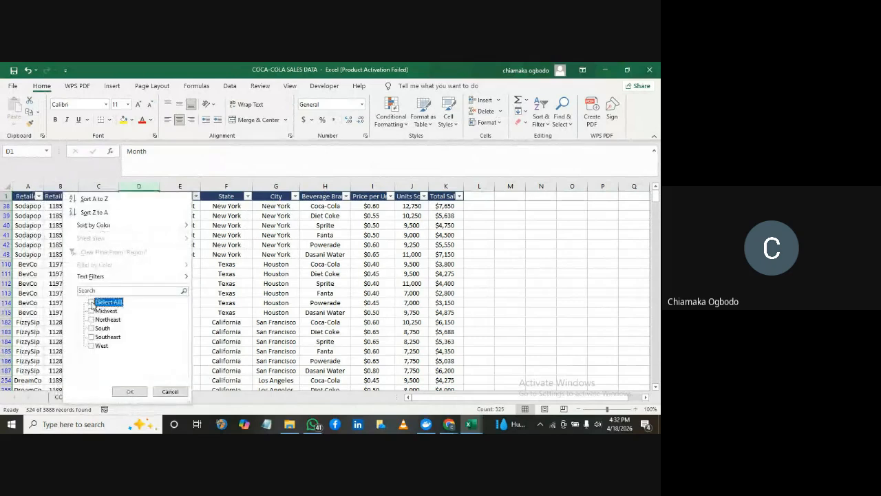
{"action": "left_click", "coordinate": [91, 320]}
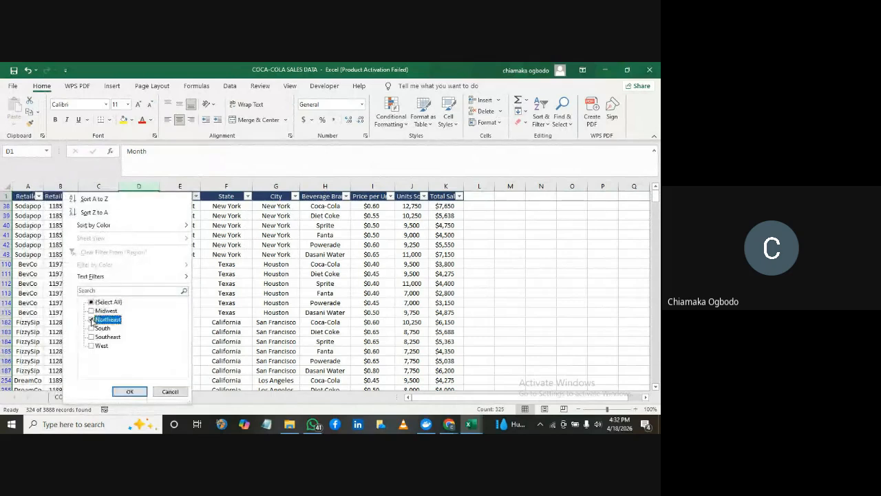
{"action": "left_click", "coordinate": [129, 391]}
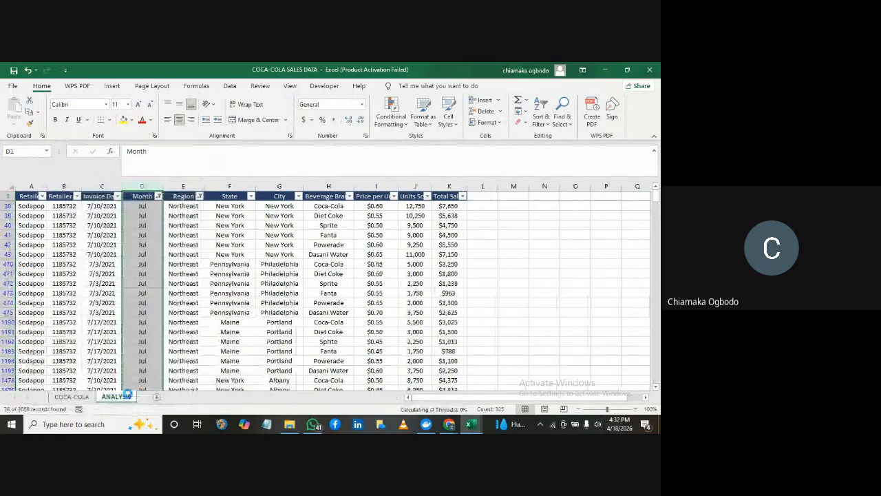
{"action": "left_click_drag", "start_coordinate": [449, 254], "coordinate": [449, 255]}
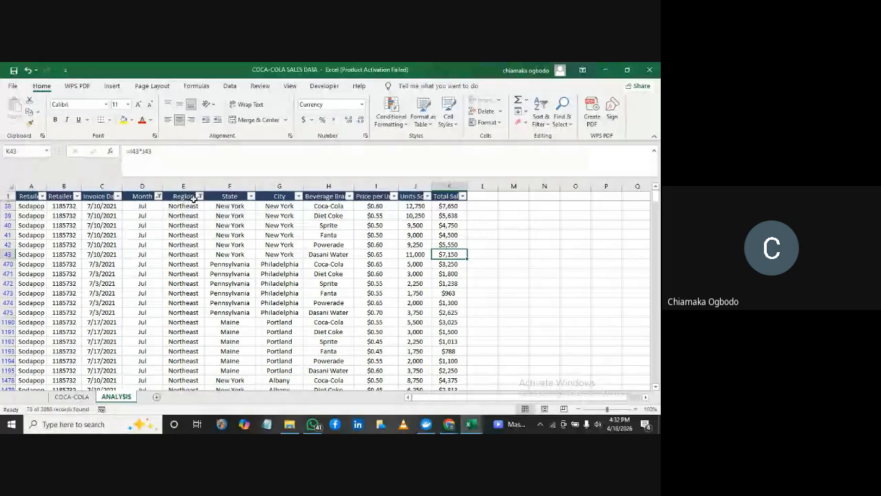
Reset the Region and Month filters to include all values so every record on the ANALYSIS sheet is shown
{"action": "left_click", "coordinate": [197, 196]}
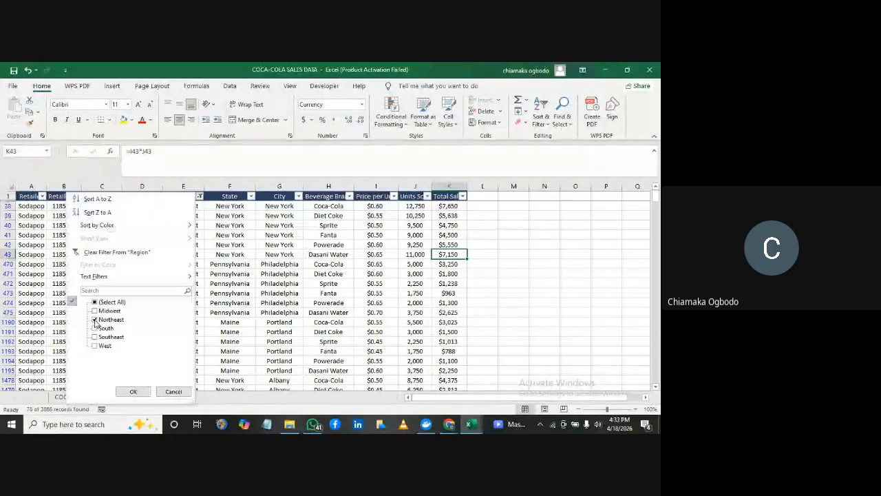
{"action": "left_click", "coordinate": [95, 321]}
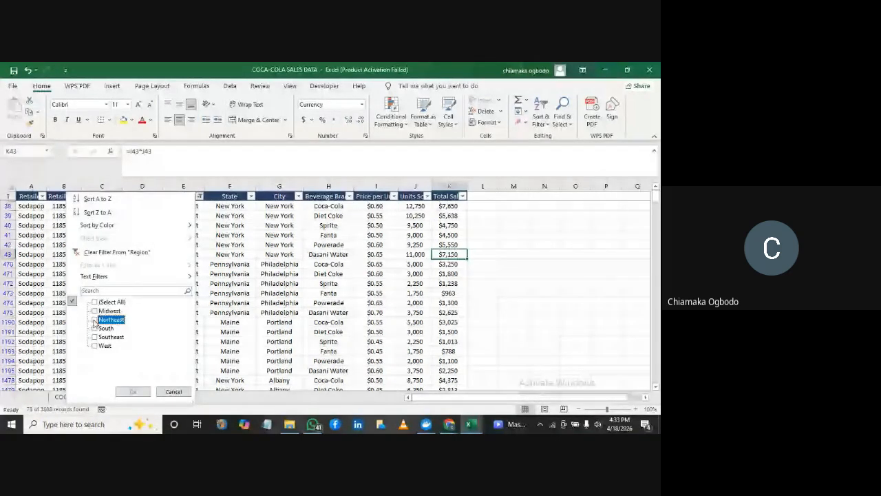
{"action": "left_click", "coordinate": [95, 301]}
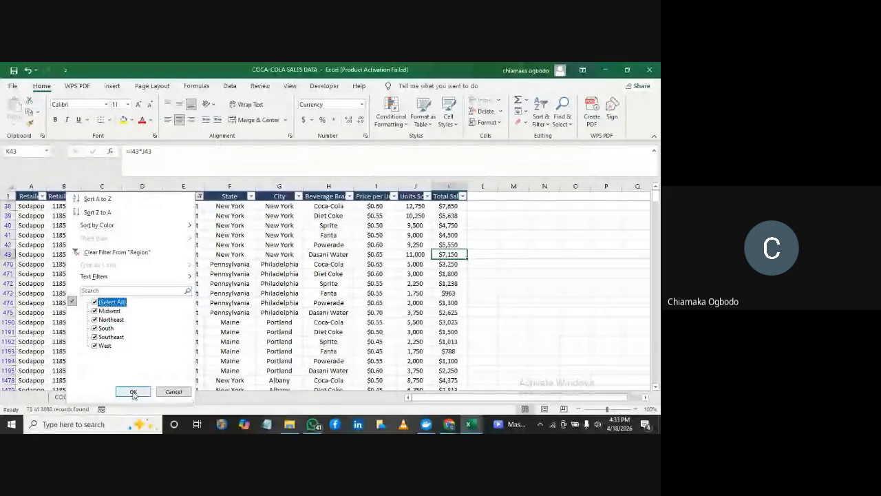
{"action": "left_click", "coordinate": [133, 392]}
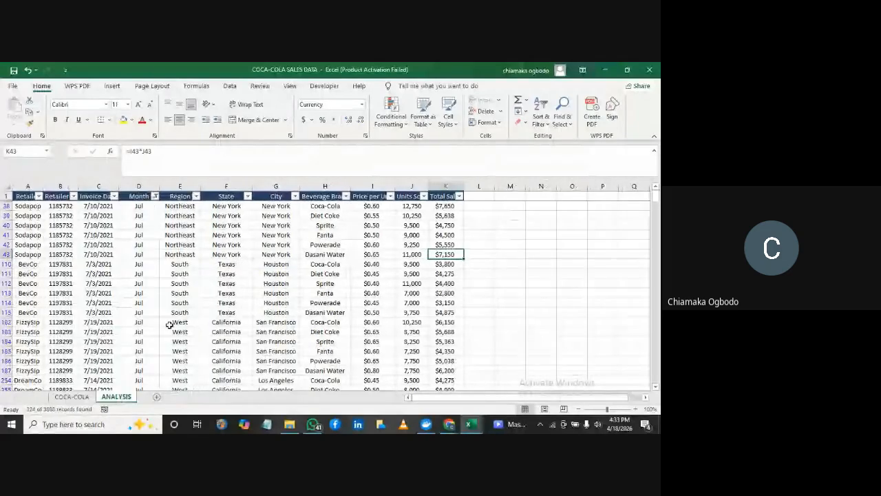
{"action": "left_click", "coordinate": [154, 196]}
{"action": "left_click", "coordinate": [50, 302]}
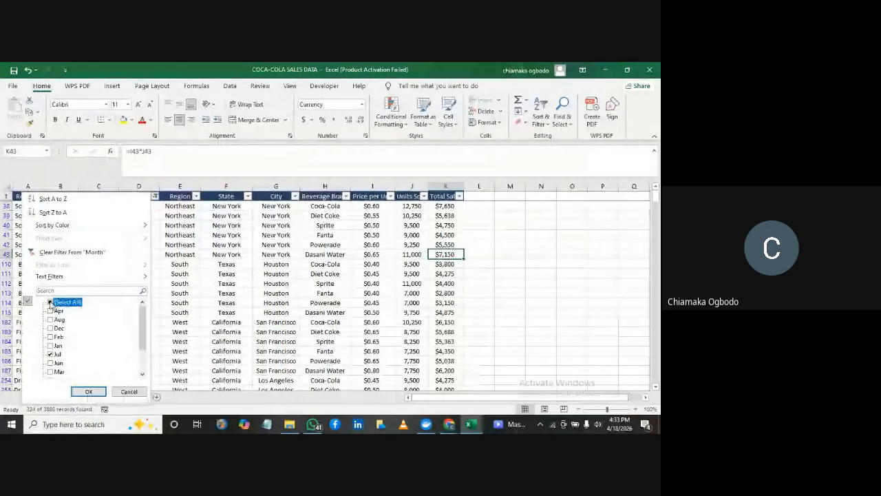
{"action": "left_click", "coordinate": [89, 391]}
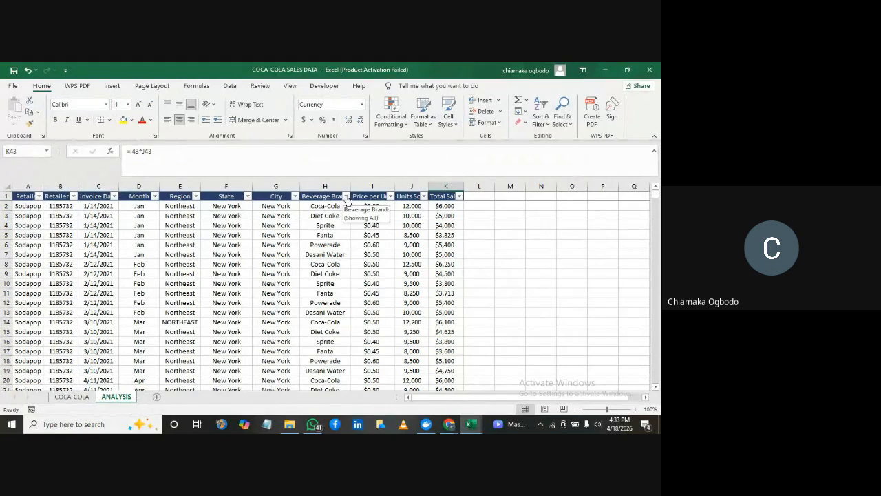
Filter the Beverage Brand column to show only Coca-Cola and review the filtered rows
{"action": "left_click", "coordinate": [346, 196]}
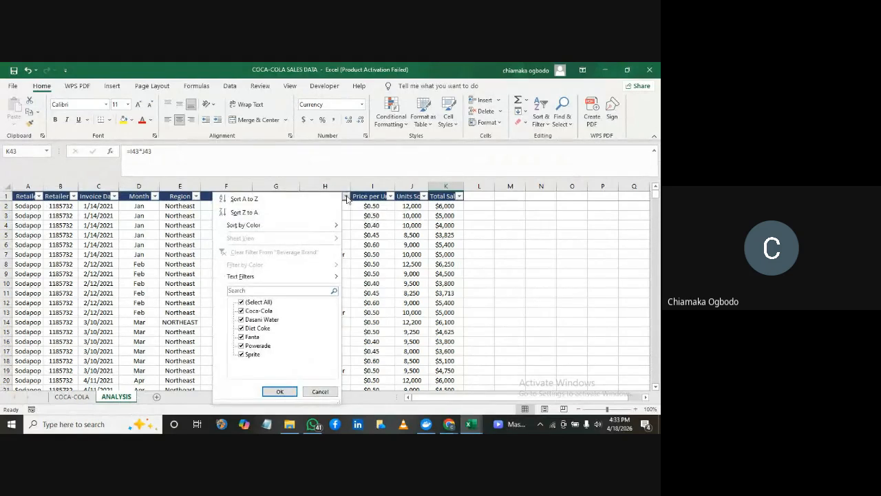
{"action": "left_click", "coordinate": [241, 303]}
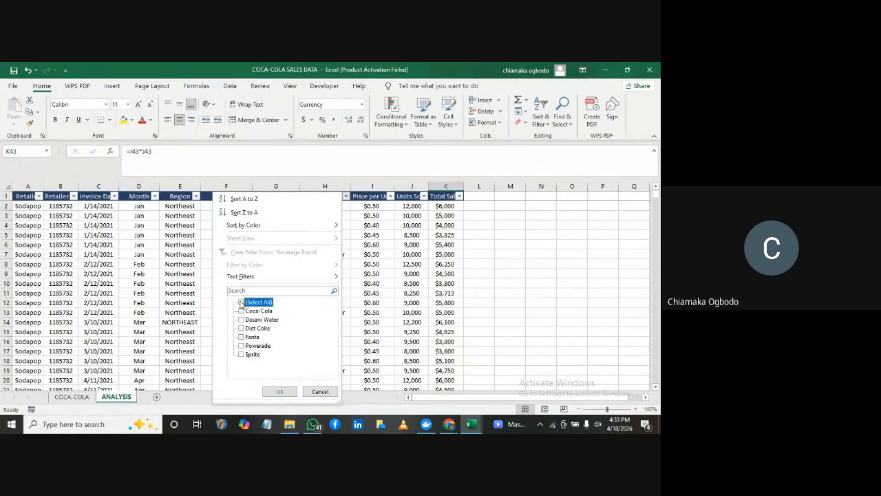
{"action": "left_click", "coordinate": [241, 311]}
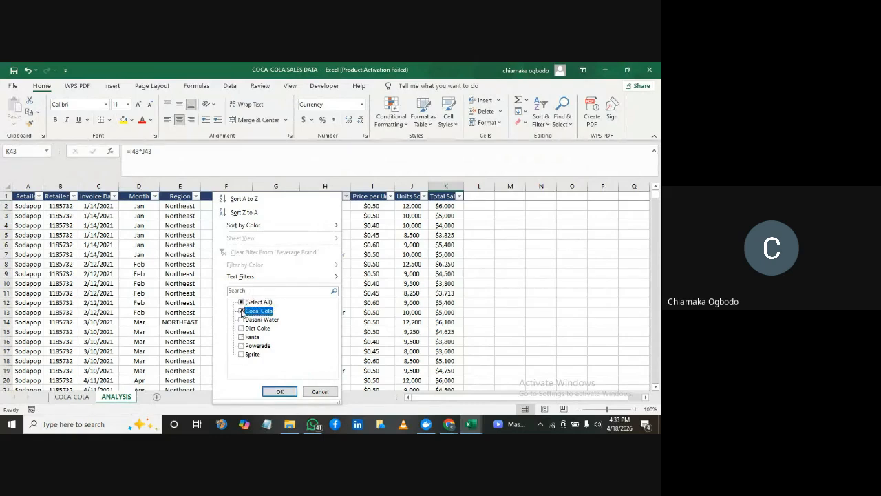
{"action": "left_click", "coordinate": [279, 391]}
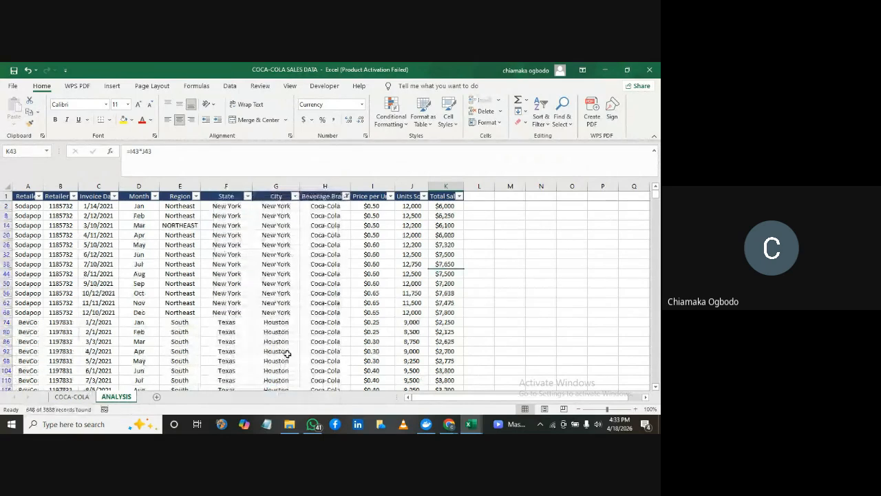
{"action": "left_click_drag", "start_coordinate": [655, 196], "coordinate": [660, 163]}
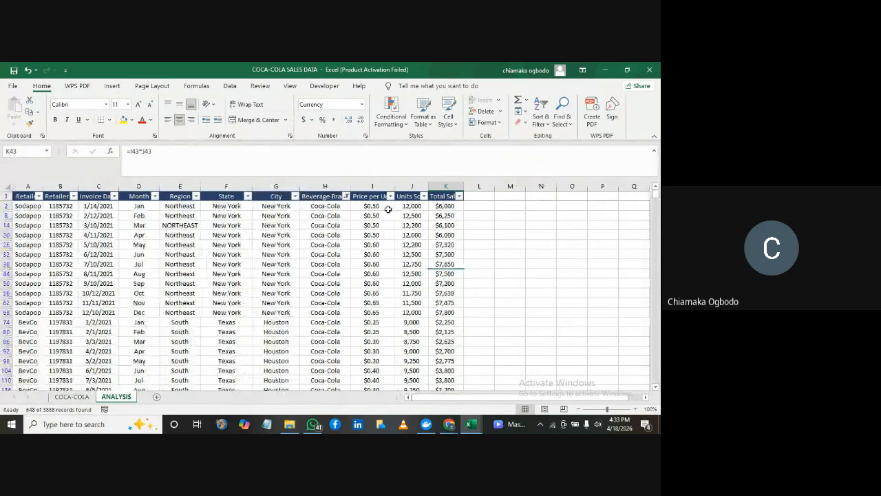
Reset the Beverage Brand filter to include all brands and select an empty cell beside the data
{"action": "left_click", "coordinate": [346, 197]}
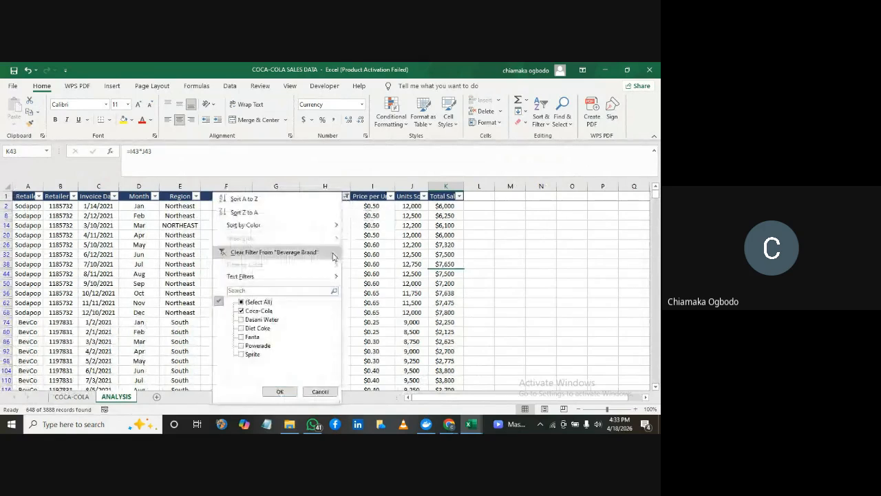
{"action": "left_click", "coordinate": [241, 311]}
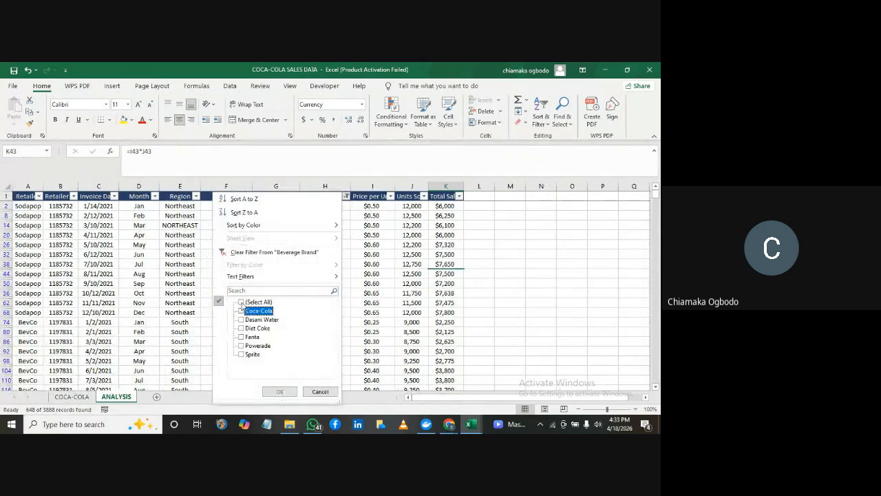
{"action": "left_click", "coordinate": [241, 302]}
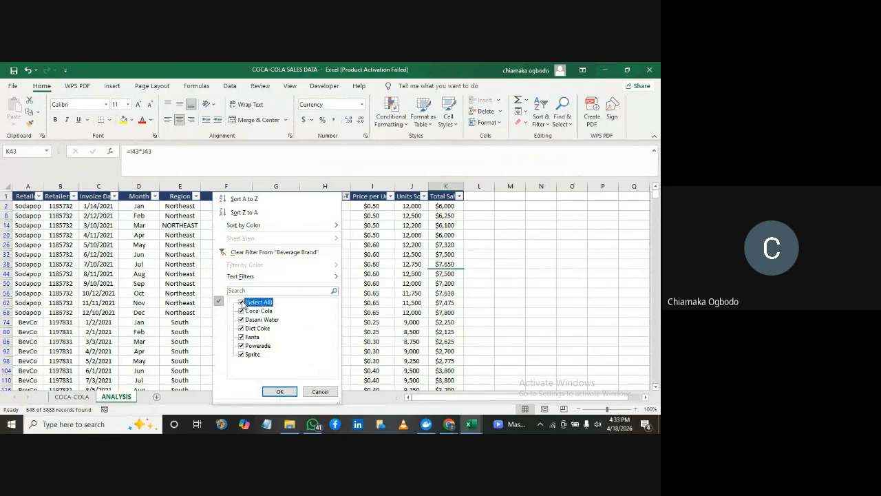
{"action": "left_click", "coordinate": [283, 391]}
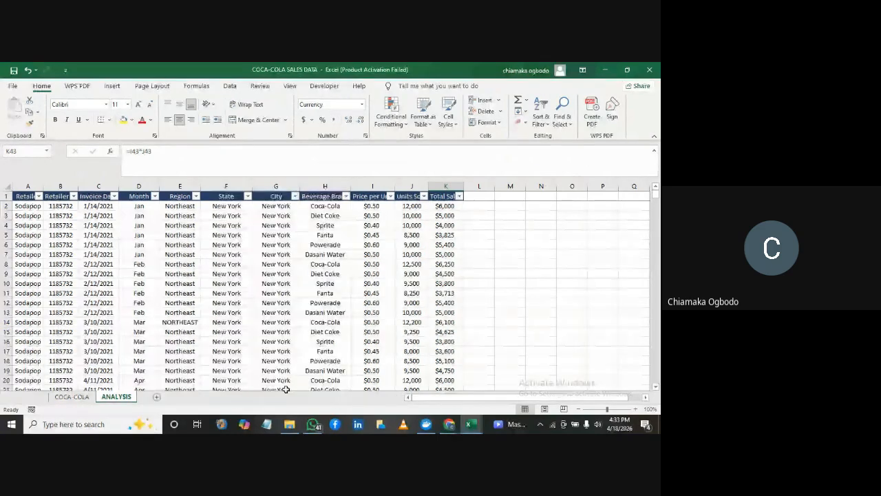
{"action": "left_click", "coordinate": [476, 305]}
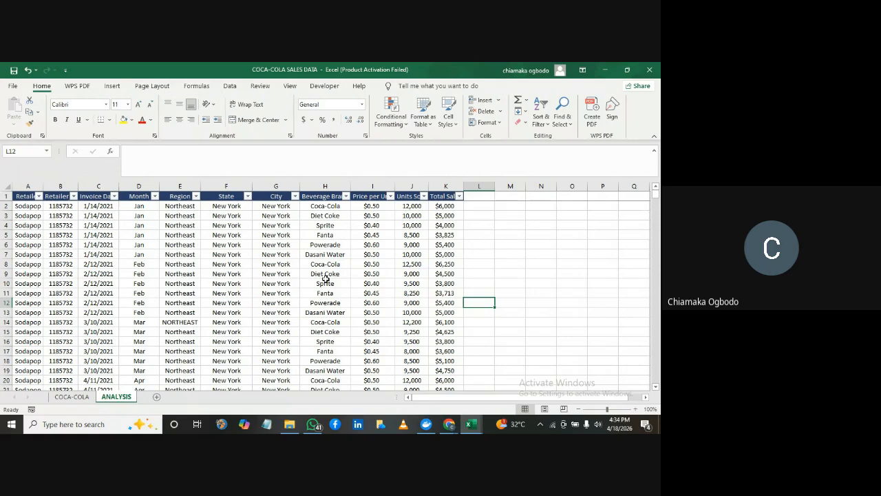
Select the whole data range on the ANALYSIS sheet and create a PivotTable from it on a new worksheet
{"action": "left_click", "coordinate": [276, 263]}
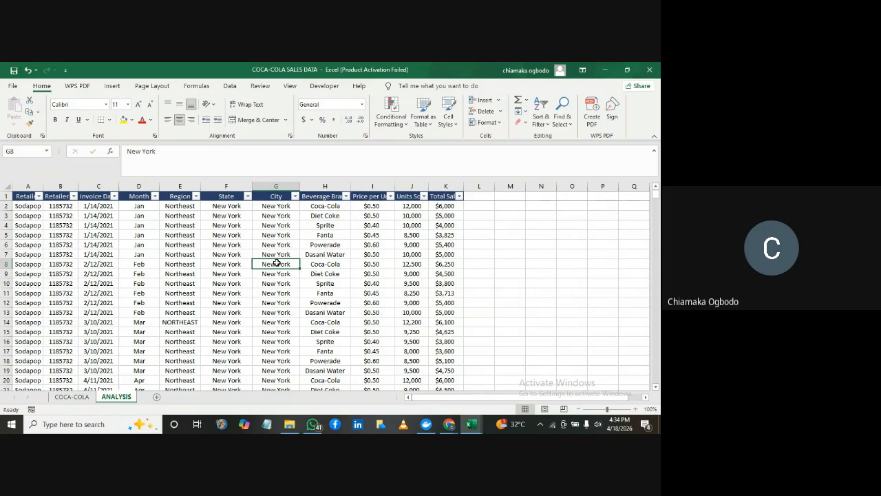
{"action": "key", "text": "ctrl+a"}
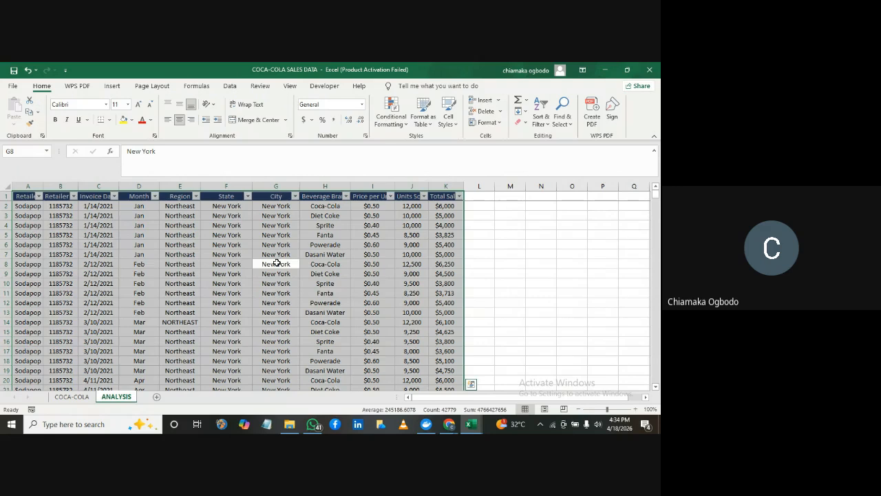
{"action": "left_click", "coordinate": [112, 86]}
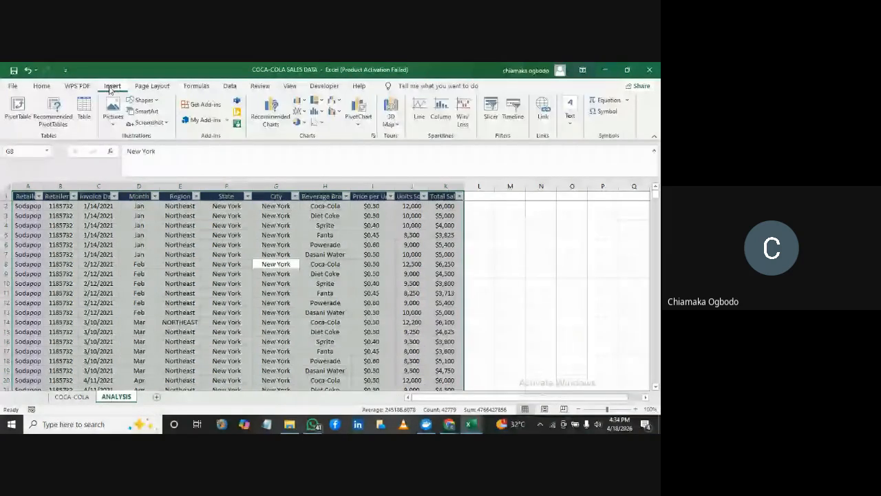
{"action": "left_click", "coordinate": [18, 109]}
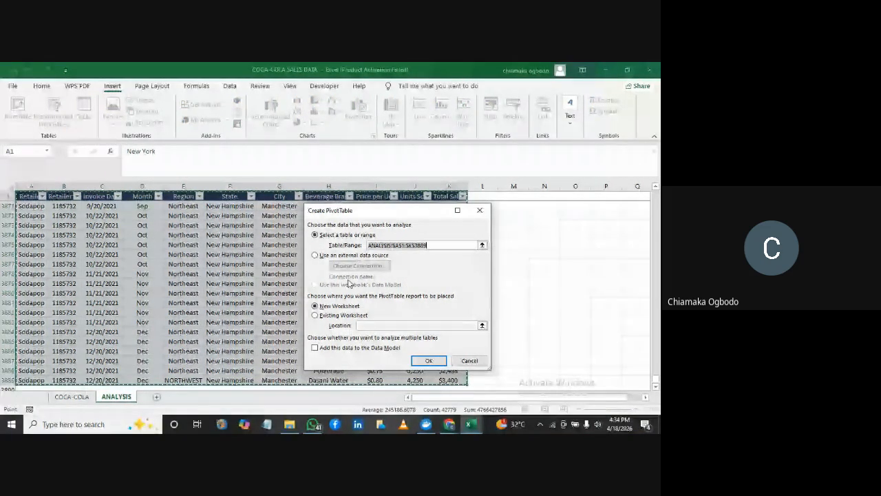
{"action": "left_click", "coordinate": [419, 362]}
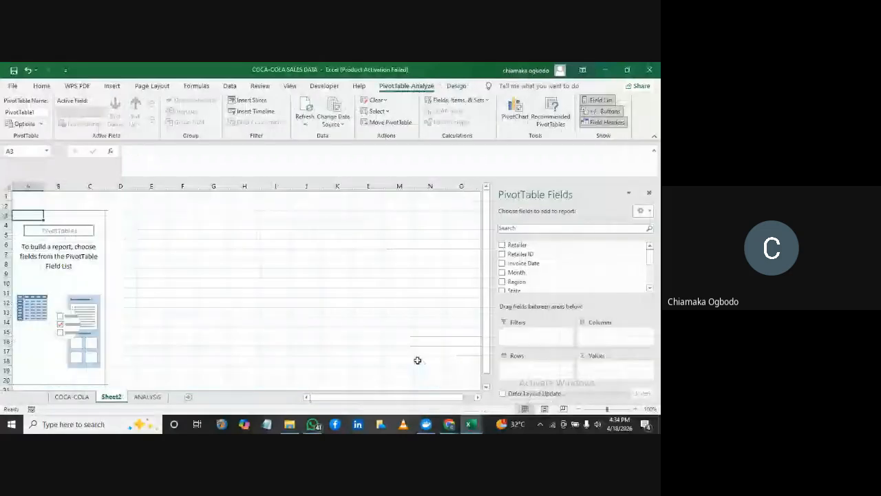
Rename the new PivotTable worksheet as "pivot analysis"
{"action": "double_click", "coordinate": [117, 397]}
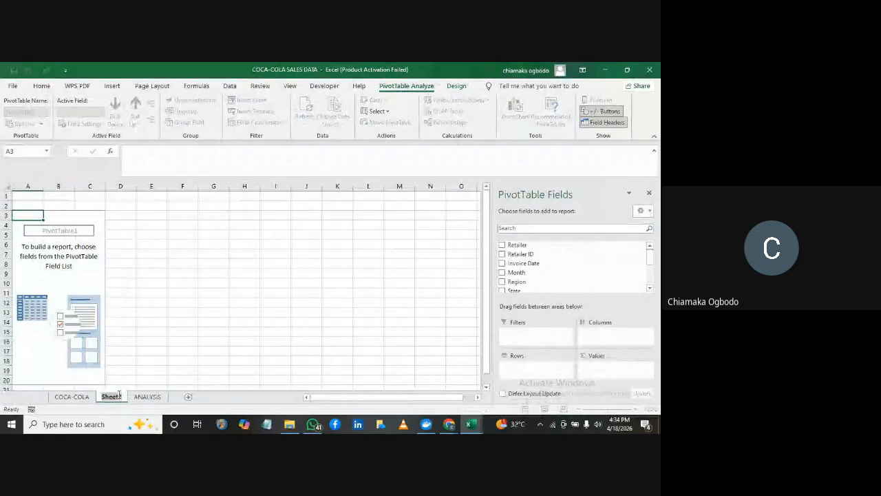
{"action": "type", "text": "pivot"}
{"action": "key", "text": "Return"}
{"action": "type", "text": ".analysis"}
{"action": "key", "text": "Return"}
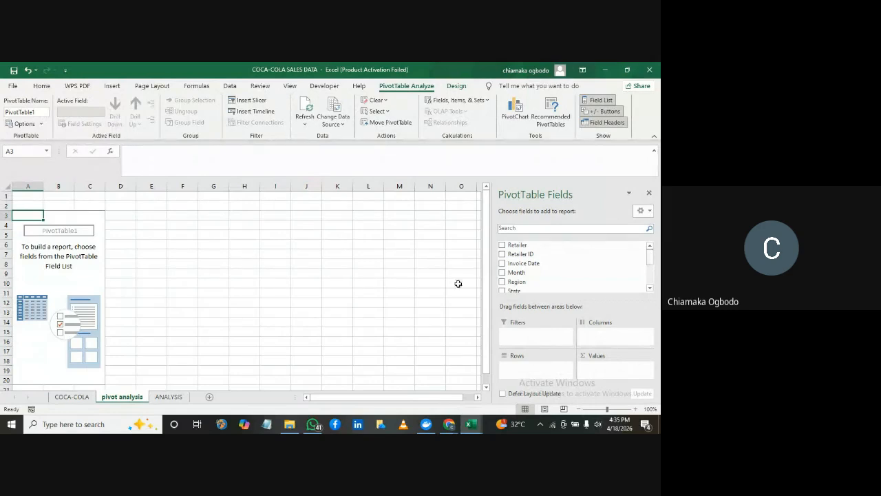
View the COCA-COLA sheet, return to the pivot analysis sheet, and look through the available PivotTable fields
{"action": "left_click", "coordinate": [71, 398]}
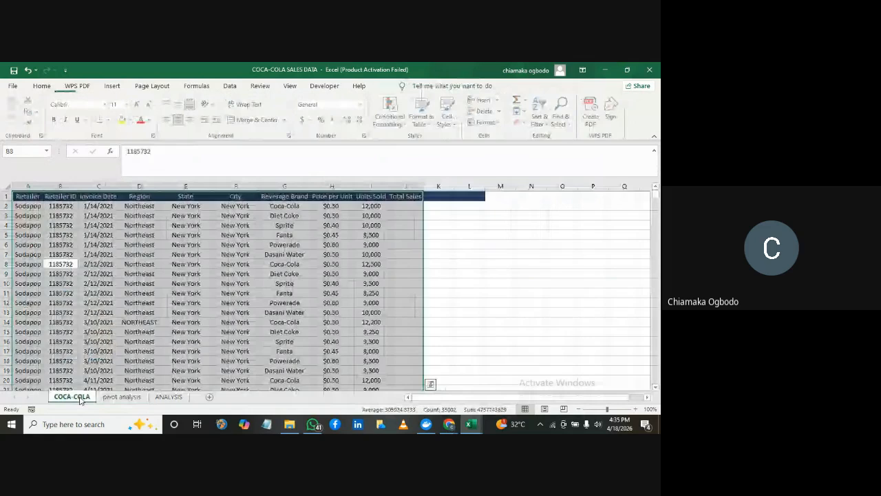
{"action": "left_click", "coordinate": [121, 397]}
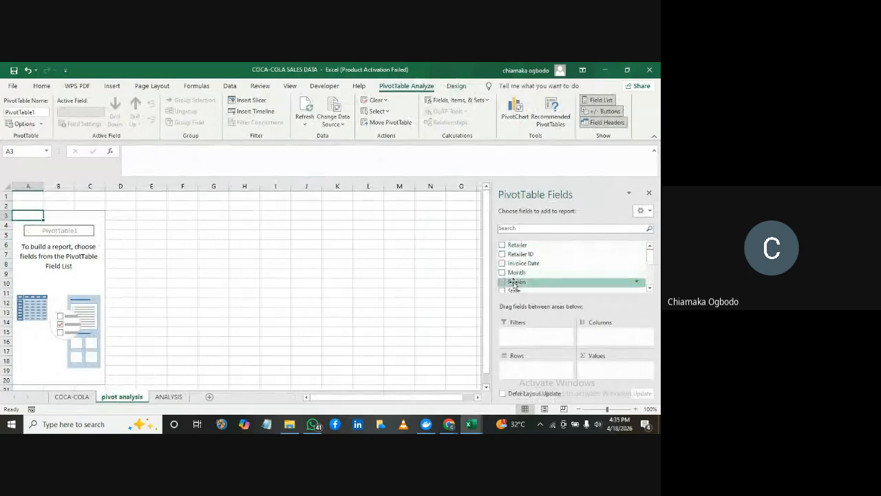
{"action": "mouse_move", "coordinate": [651, 259]}
{"action": "left_mouse_down"}
{"action": "mouse_move", "coordinate": [651, 281]}
{"action": "mouse_move", "coordinate": [651, 256]}
{"action": "left_mouse_up"}
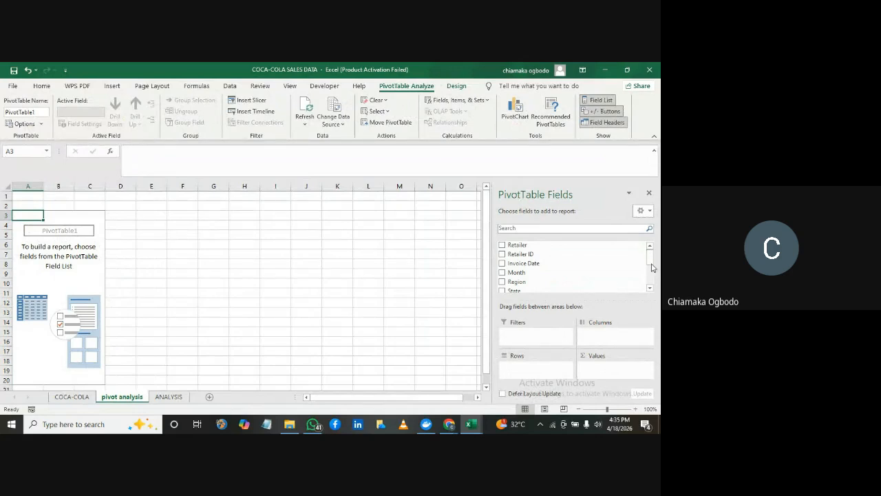
{"action": "mouse_move", "coordinate": [652, 260]}
{"action": "left_mouse_down"}
{"action": "mouse_move", "coordinate": [650, 284]}
{"action": "mouse_move", "coordinate": [653, 262]}
{"action": "left_mouse_up"}
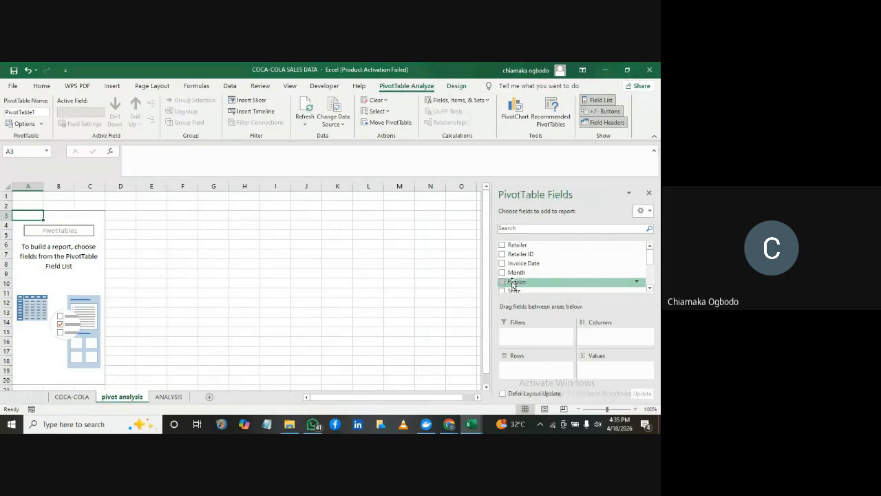
Try the Region field as PivotTable rows and as columns, removing it from the layout each time
{"action": "left_click_drag", "start_coordinate": [514, 282], "coordinate": [461, 348]}
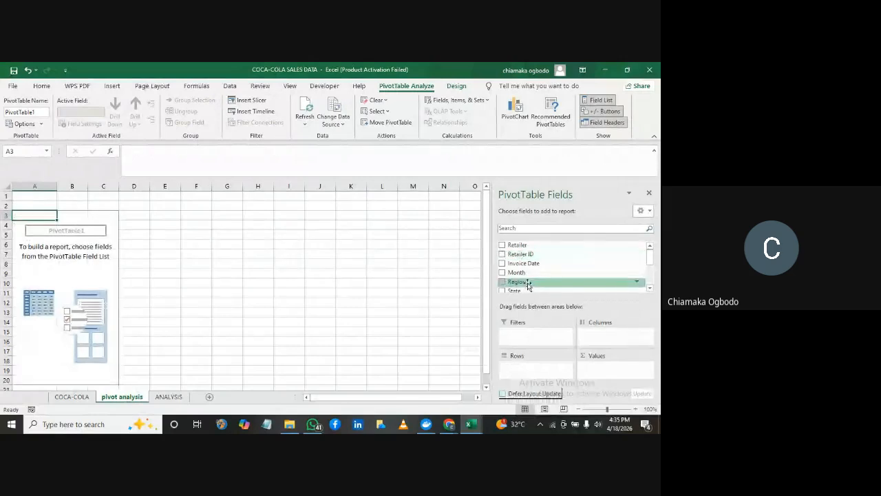
{"action": "left_click_drag", "start_coordinate": [526, 284], "coordinate": [517, 367]}
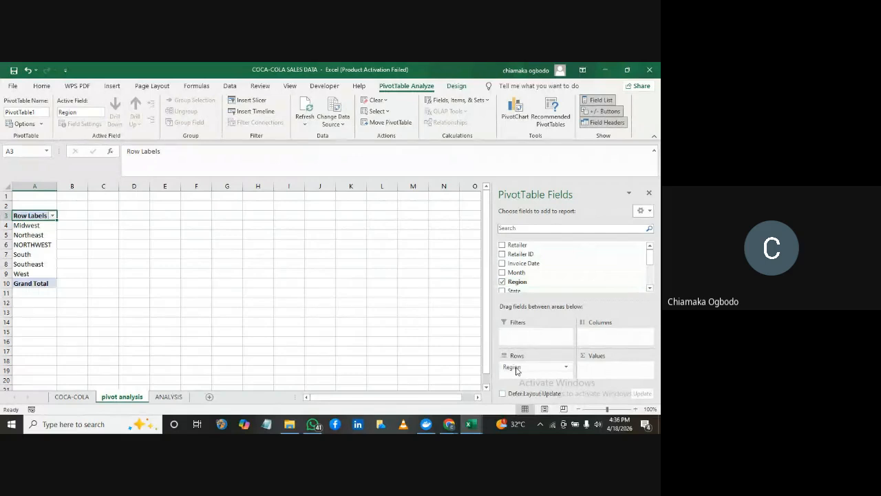
{"action": "left_click_drag", "start_coordinate": [516, 370], "coordinate": [455, 343]}
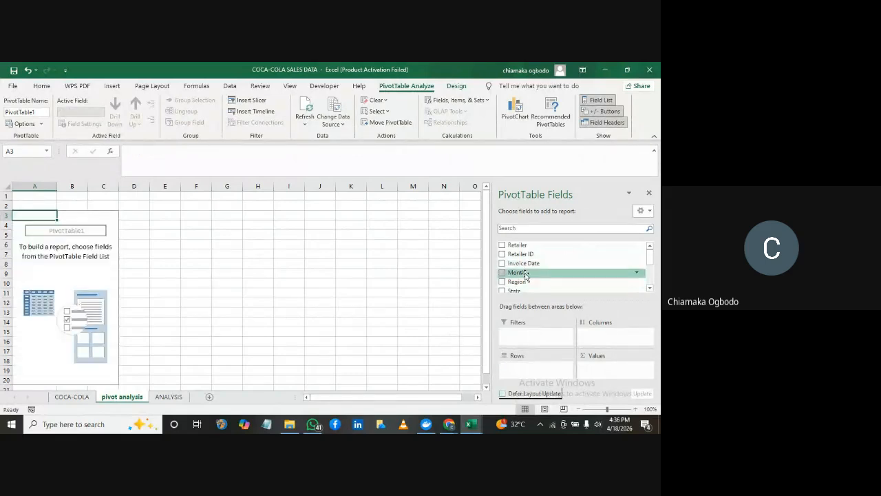
{"action": "left_click_drag", "start_coordinate": [522, 281], "coordinate": [609, 338]}
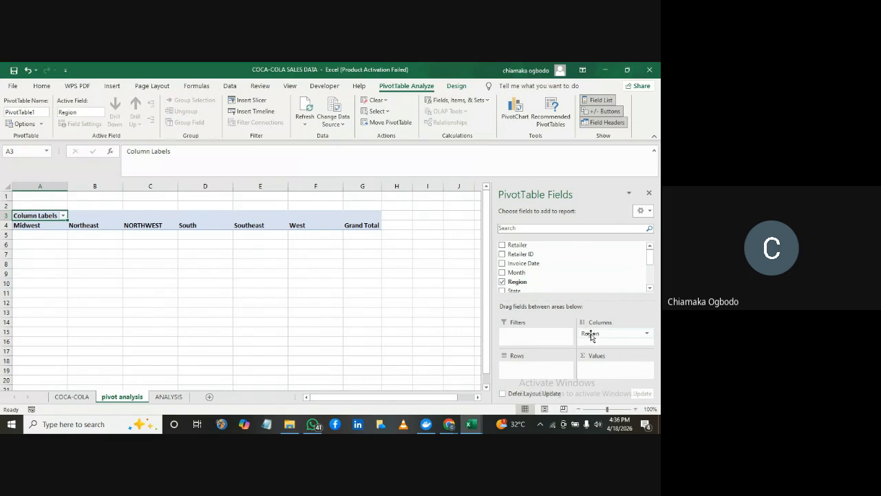
{"action": "left_click_drag", "start_coordinate": [591, 335], "coordinate": [452, 319]}
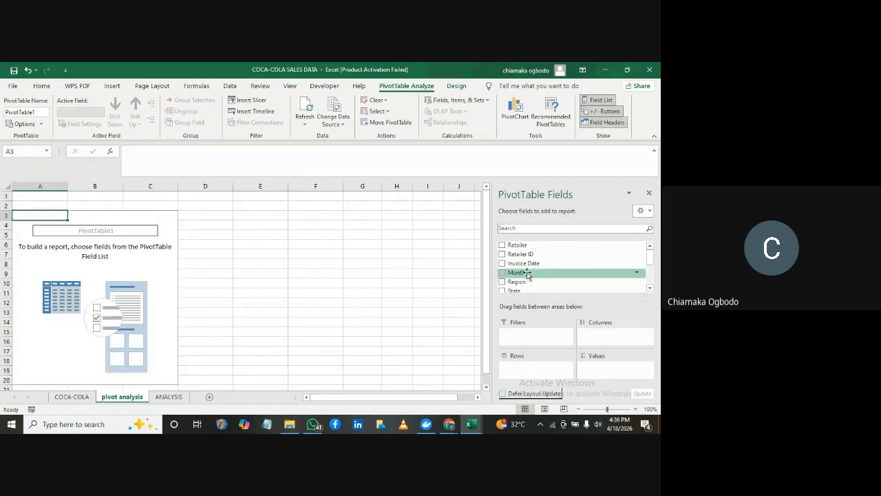
Set Region as the PivotTable rows and add Total Sales as the summed values
{"action": "left_click_drag", "start_coordinate": [517, 282], "coordinate": [516, 368]}
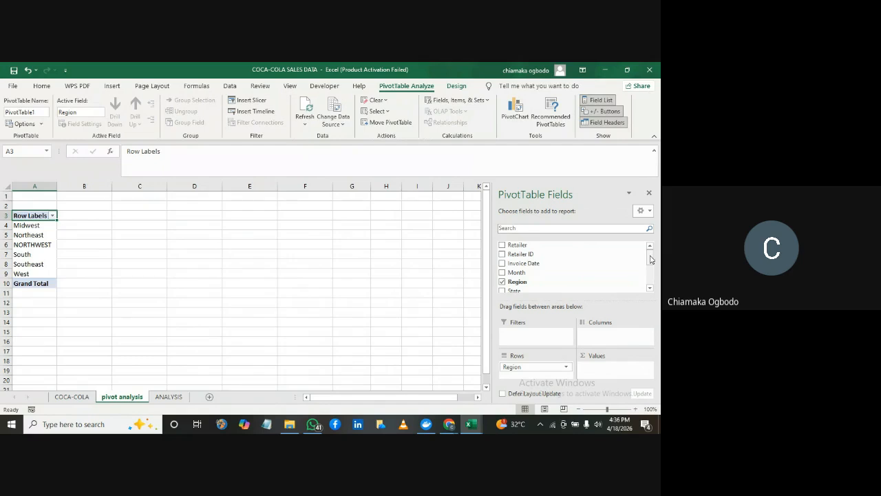
{"action": "left_click_drag", "start_coordinate": [651, 258], "coordinate": [649, 282]}
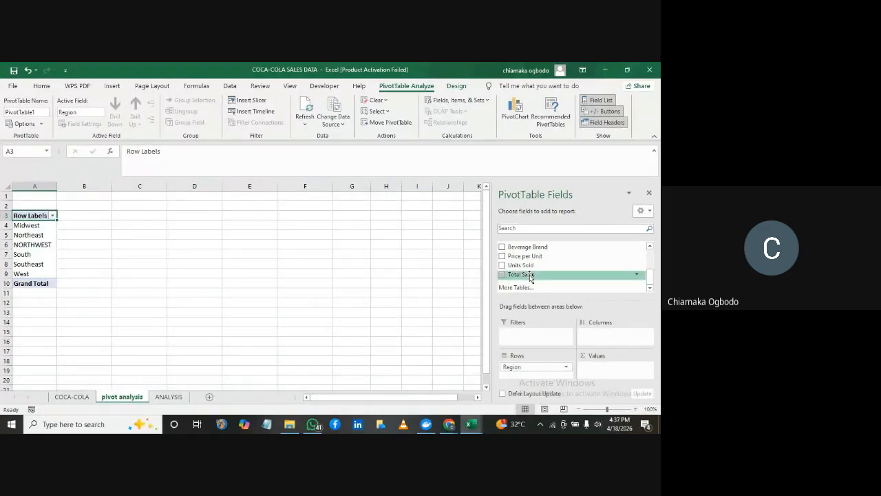
{"action": "left_click_drag", "start_coordinate": [530, 277], "coordinate": [609, 372]}
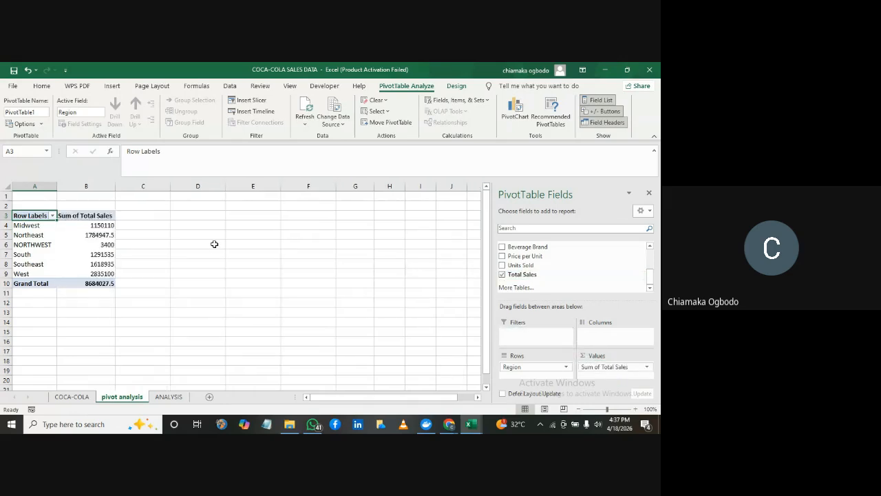
Rename the PivotTable's row labels header in A3 as "regions"
{"action": "mouse_move", "coordinate": [90, 225]}
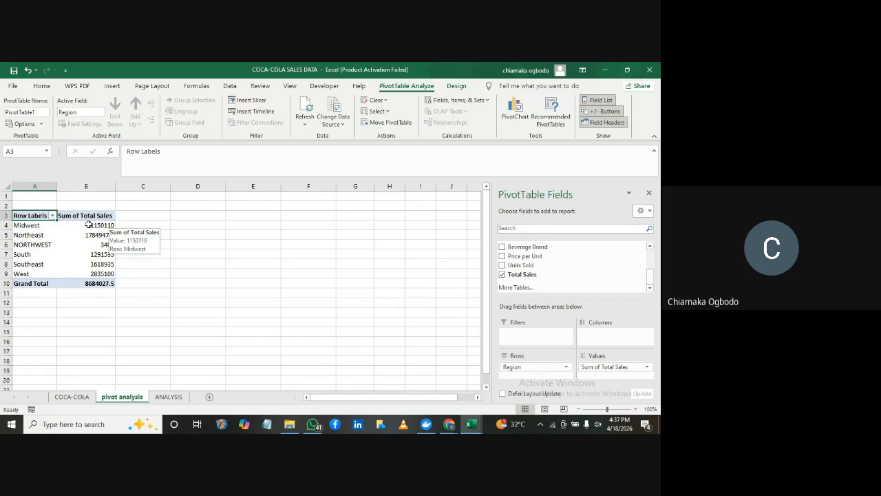
{"action": "double_click", "coordinate": [34, 216]}
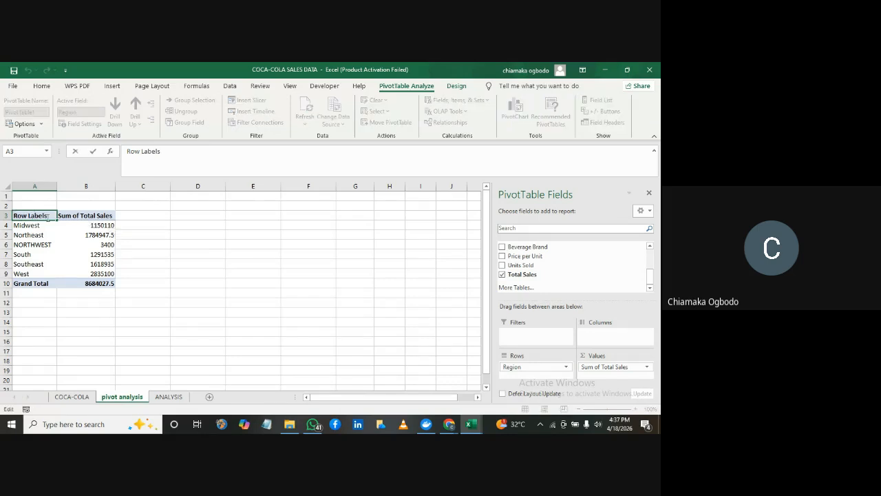
{"action": "key", "text": "BackSpace"}
{"action": "key", "text": "BackSpace"}
{"action": "key", "text": "BackSpace"}
{"action": "key", "text": "BackSpace"}
{"action": "key", "text": "BackSpace"}
{"action": "key", "text": "BackSpace"}
{"action": "key", "text": "BackSpace"}
{"action": "key", "text": "BackSpace"}
{"action": "key", "text": "BackSpace"}
{"action": "key", "text": "BackSpace"}
{"action": "type", "text": "regions"}
{"action": "key", "text": "Return"}
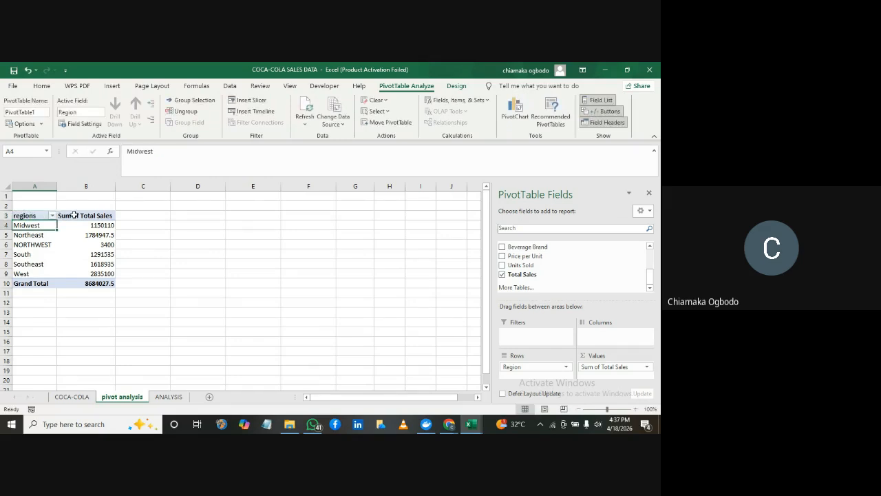
Try to set the custom name of the summed Total Sales value field to "total sales"
{"action": "double_click", "coordinate": [96, 216]}
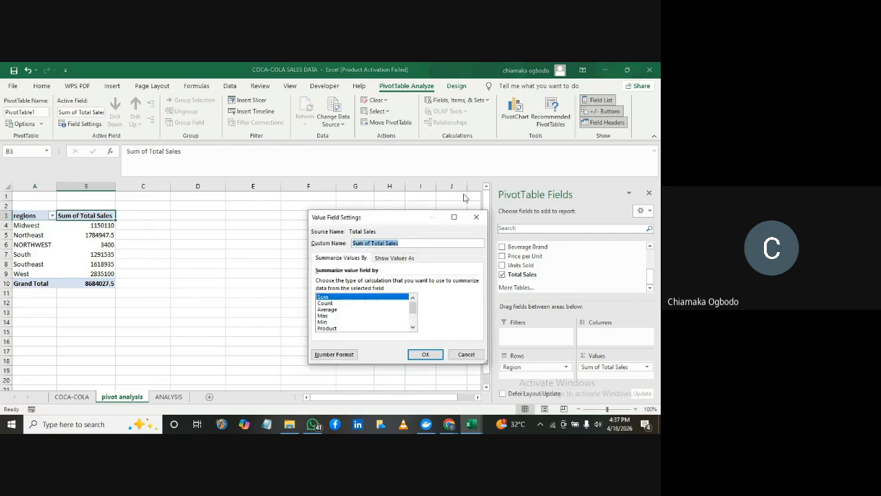
{"action": "left_click", "coordinate": [475, 217]}
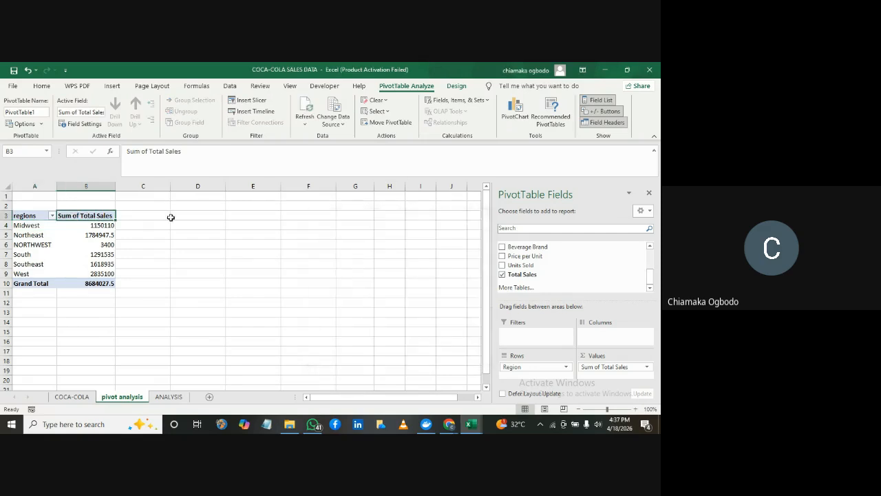
{"action": "double_click", "coordinate": [104, 216]}
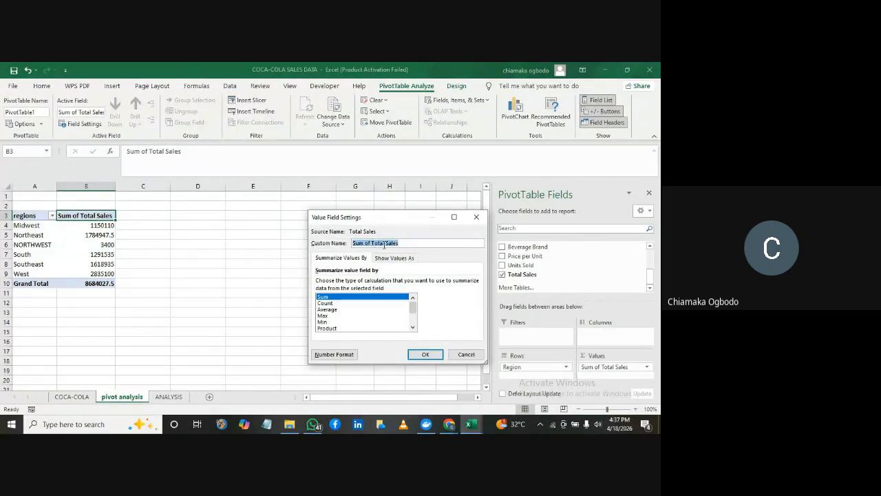
{"action": "key", "text": "BackSpace"}
{"action": "type", "text": "total sale"}
{"action": "key", "text": "Return"}
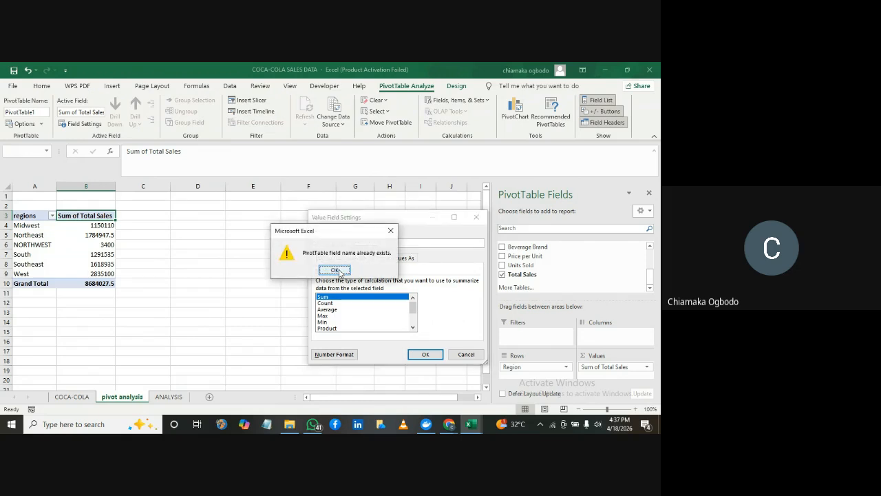
{"action": "left_click", "coordinate": [391, 231]}
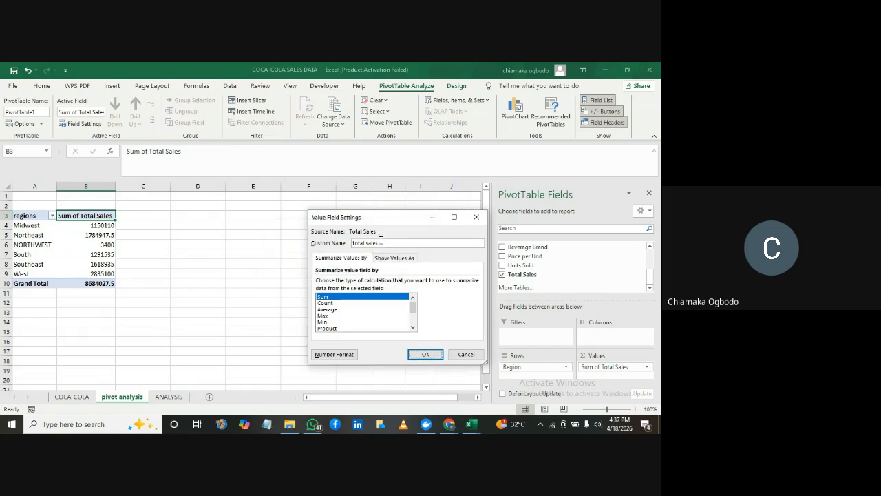
Set the custom name of the summed Total Sales value field to "sales"
{"action": "left_click", "coordinate": [380, 243]}
{"action": "key", "text": "BackSpace"}
{"action": "key", "text": "BackSpace"}
{"action": "key", "text": "BackSpace"}
{"action": "key", "text": "BackSpace"}
{"action": "key", "text": "BackSpace"}
{"action": "key", "text": "BackSpace"}
{"action": "key", "text": "BackSpace"}
{"action": "key", "text": "BackSpace"}
{"action": "key", "text": "BackSpace"}
{"action": "key", "text": "BackSpace"}
{"action": "key", "text": "BackSpace"}
{"action": "type", "text": "sales"}
{"action": "key", "text": "Return"}
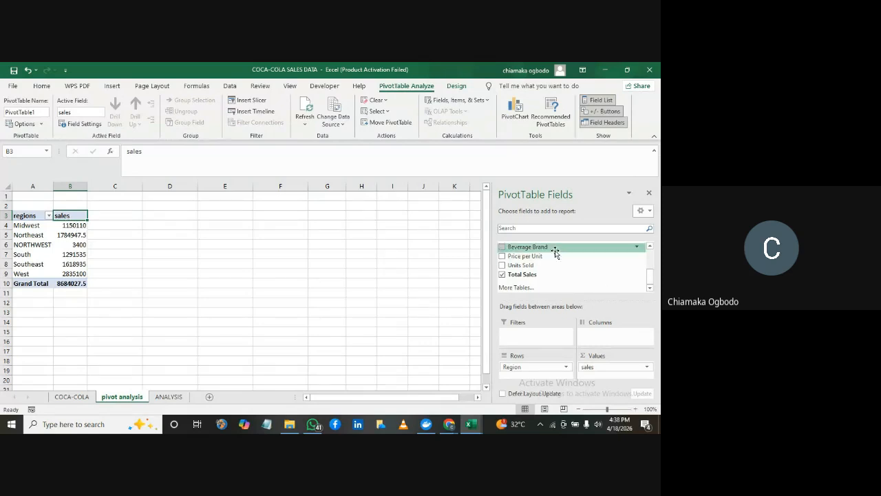
Try Beverage Brand as a second row field under Region and remove it from the PivotTable layout
{"action": "left_click_drag", "start_coordinate": [548, 249], "coordinate": [529, 377]}
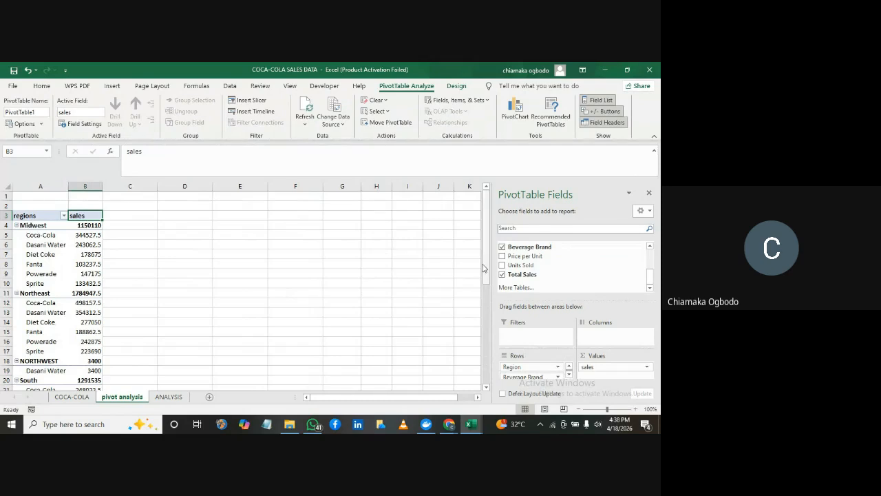
{"action": "left_click_drag", "start_coordinate": [487, 269], "coordinate": [491, 197]}
{"action": "left_click_drag", "start_coordinate": [551, 375], "coordinate": [402, 346]}
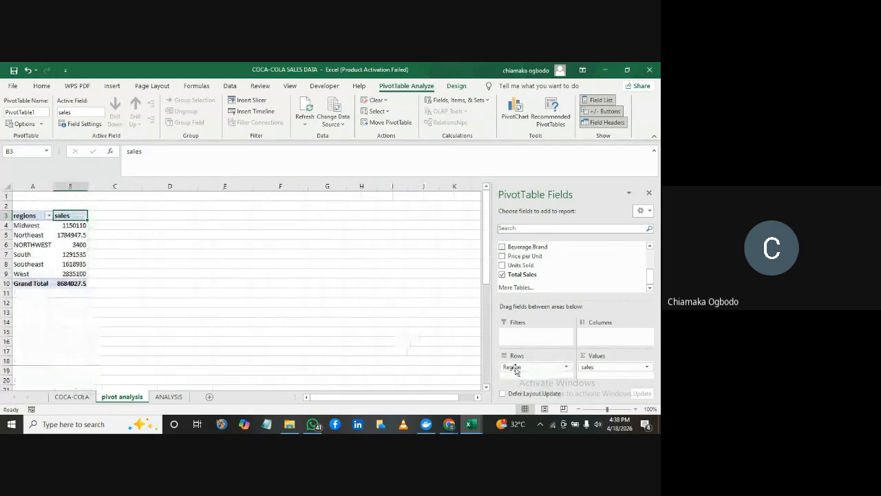
Clear the PivotTable layout by removing Region from the rows and sales from the values
{"action": "left_click_drag", "start_coordinate": [527, 370], "coordinate": [361, 317]}
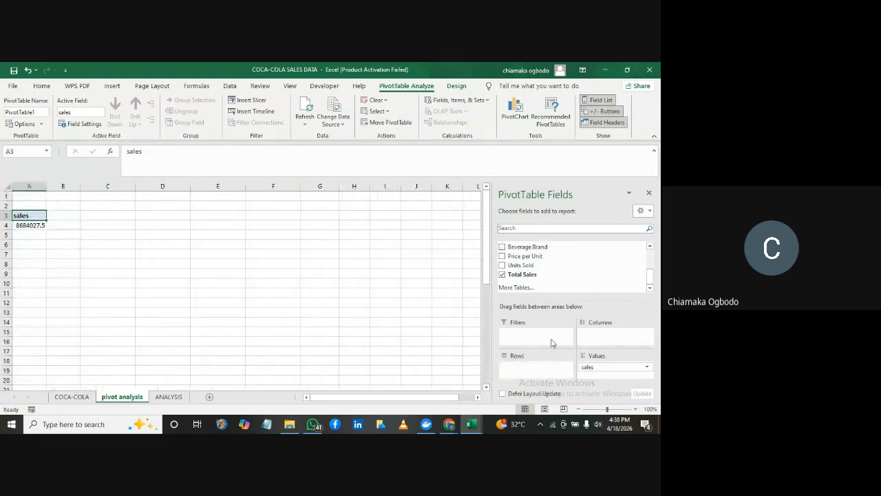
{"action": "left_click_drag", "start_coordinate": [602, 366], "coordinate": [424, 331]}
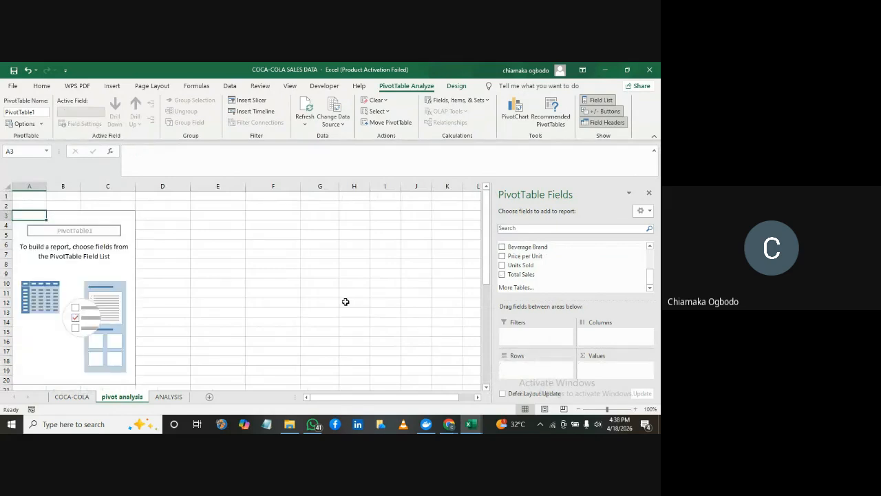
Add a blank worksheet after the ANALYSIS sheet and return to the pivot analysis sheet
{"action": "left_click", "coordinate": [169, 397]}
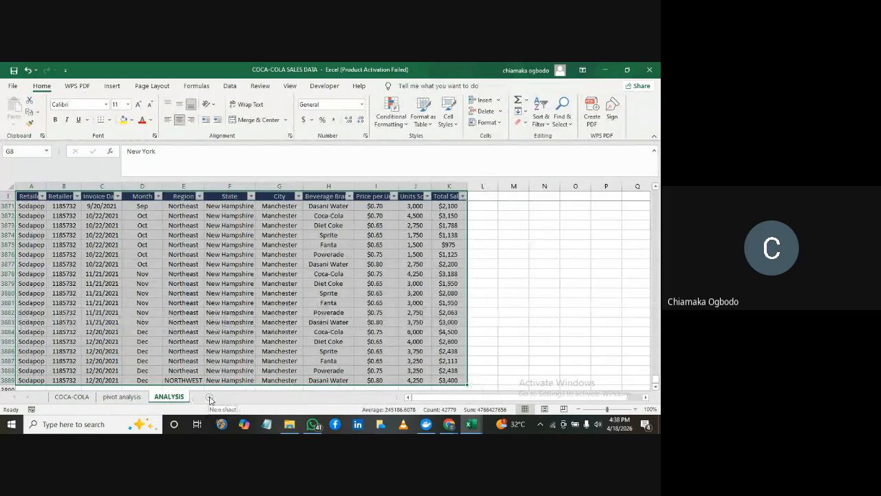
{"action": "left_click", "coordinate": [210, 399]}
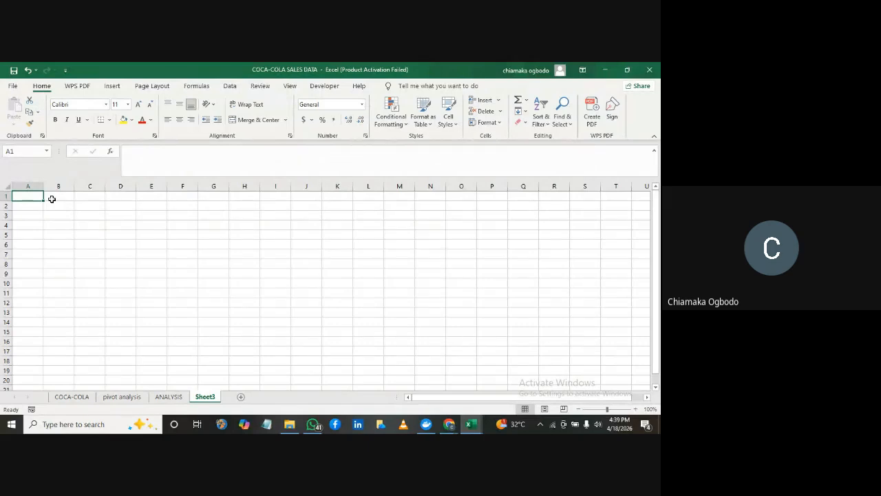
{"action": "left_click", "coordinate": [135, 398]}
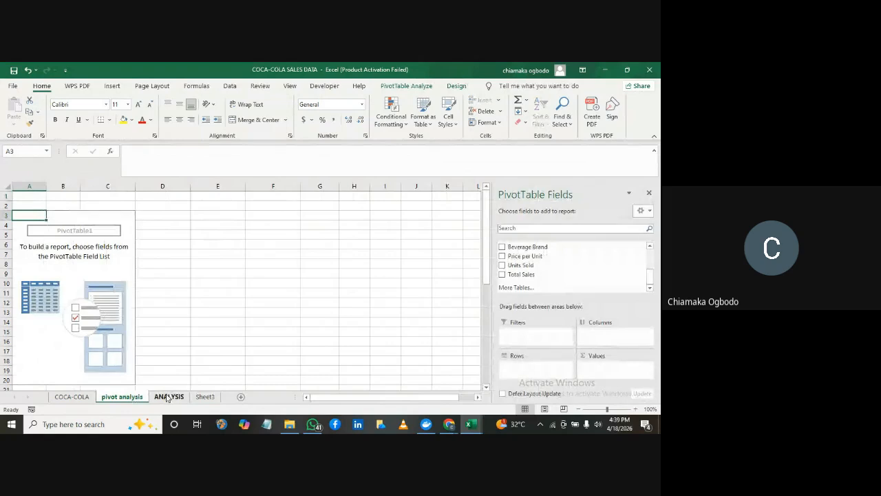
Try Retailer as the PivotTable rows and remove it from the layout
{"action": "left_click_drag", "start_coordinate": [653, 276], "coordinate": [652, 242]}
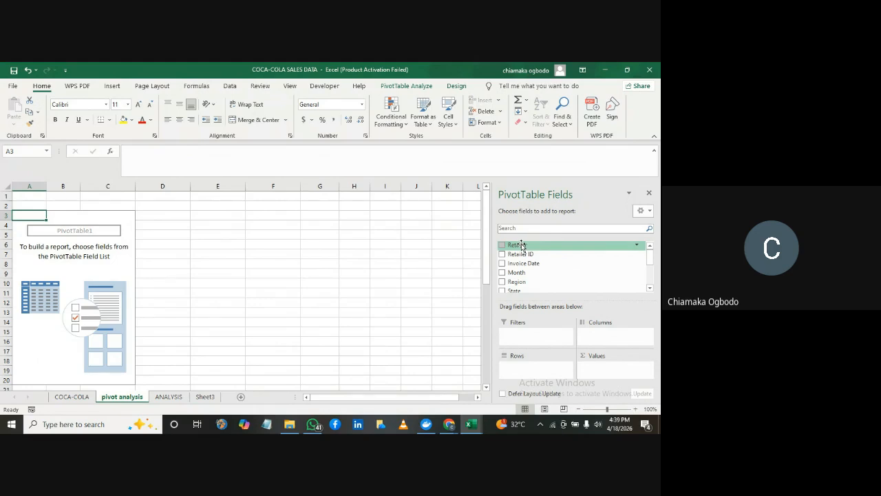
{"action": "left_click_drag", "start_coordinate": [522, 246], "coordinate": [522, 365]}
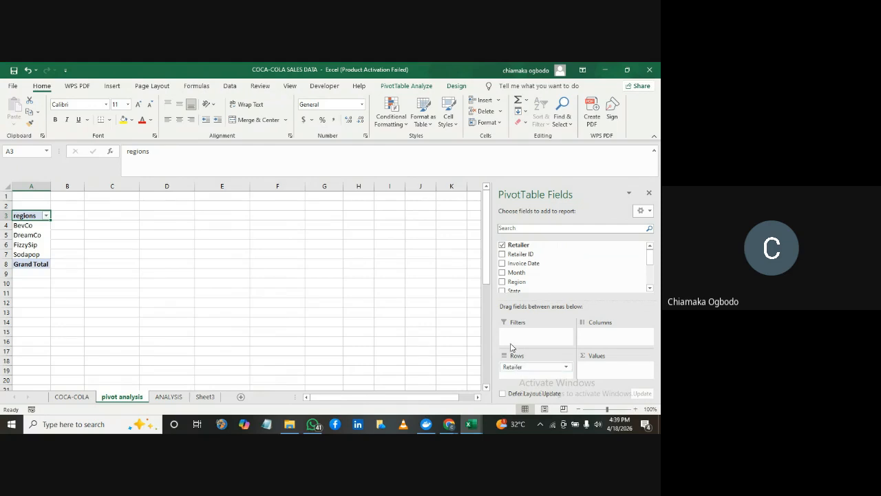
{"action": "left_click_drag", "start_coordinate": [530, 371], "coordinate": [431, 288]}
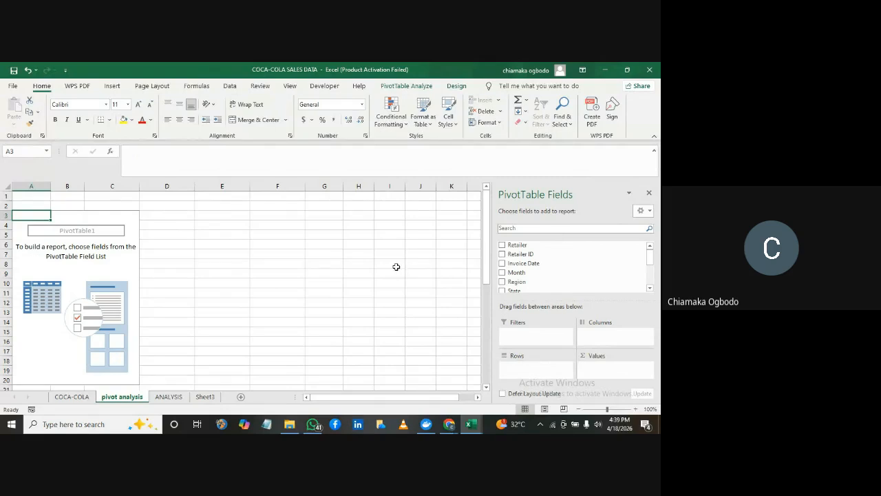
Check the ANALYSIS sheet, then set Retailer as the PivotTable rows and Total Sales as the summed values on pivot analysis
{"action": "left_click", "coordinate": [169, 397]}
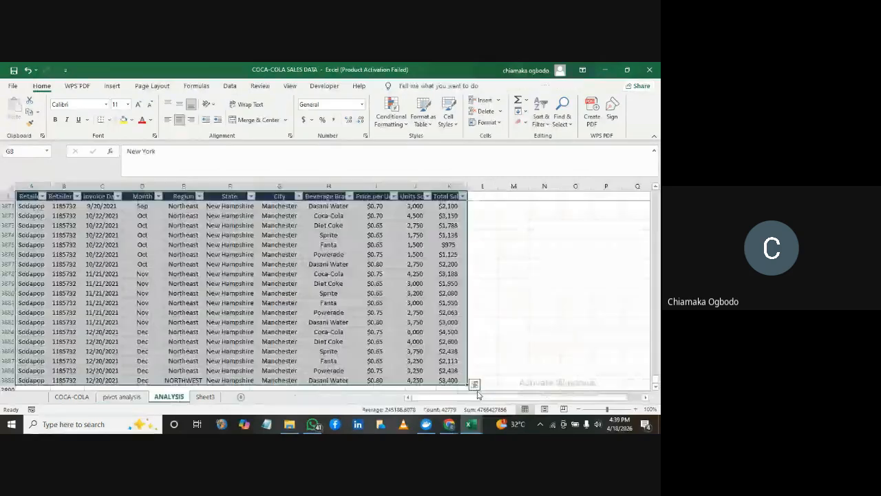
{"action": "left_click", "coordinate": [112, 398]}
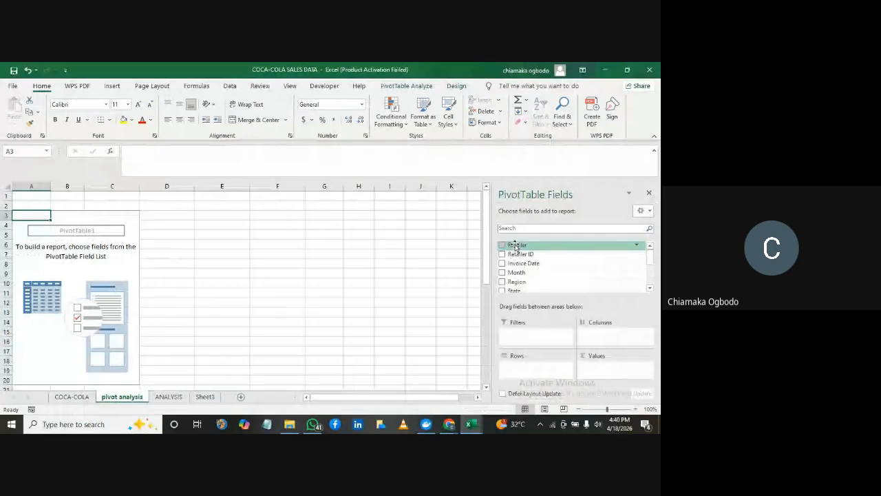
{"action": "left_click_drag", "start_coordinate": [516, 246], "coordinate": [512, 366]}
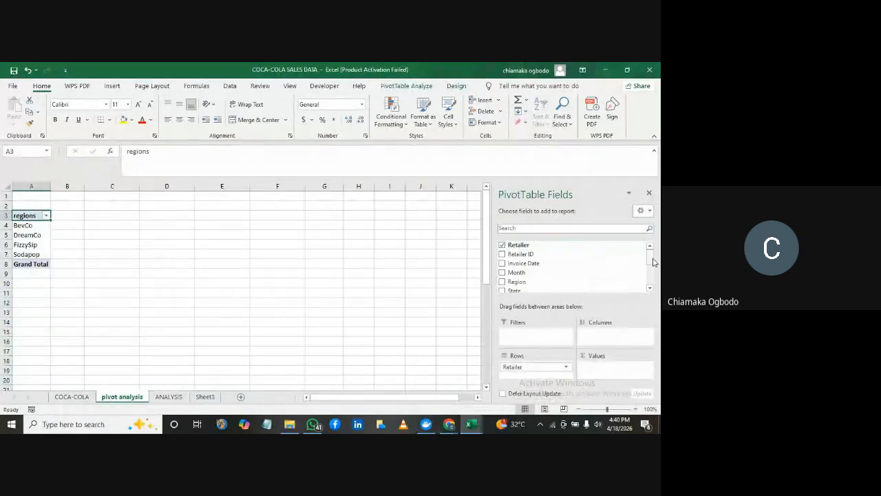
{"action": "scroll", "coordinate": [654, 261], "scroll_direction": "down", "scroll_amount": 5}
{"action": "left_click_drag", "start_coordinate": [529, 275], "coordinate": [596, 368]}
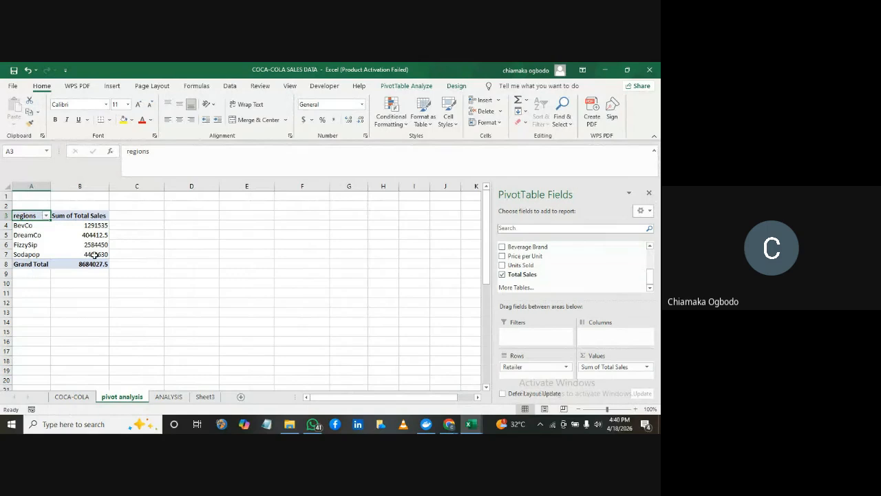
Set the custom name of the summed Total Sales value field to "total sales for retailer"
{"action": "mouse_move", "coordinate": [96, 235]}
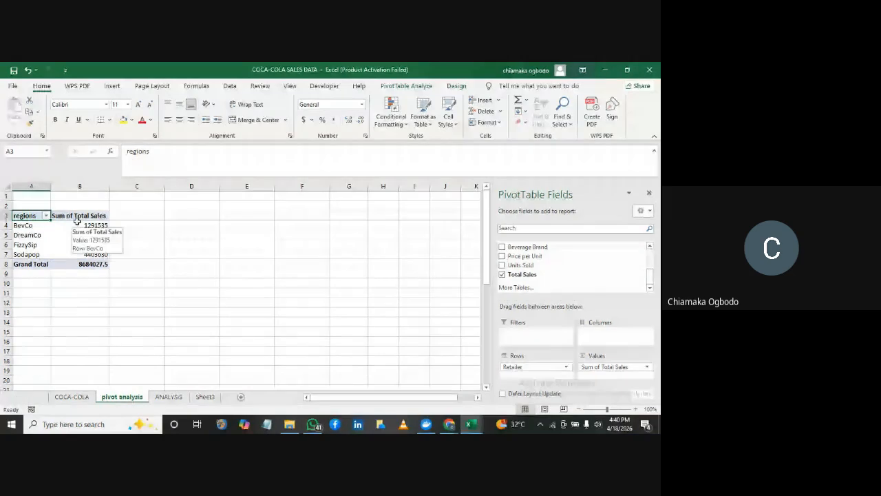
{"action": "left_click", "coordinate": [80, 215]}
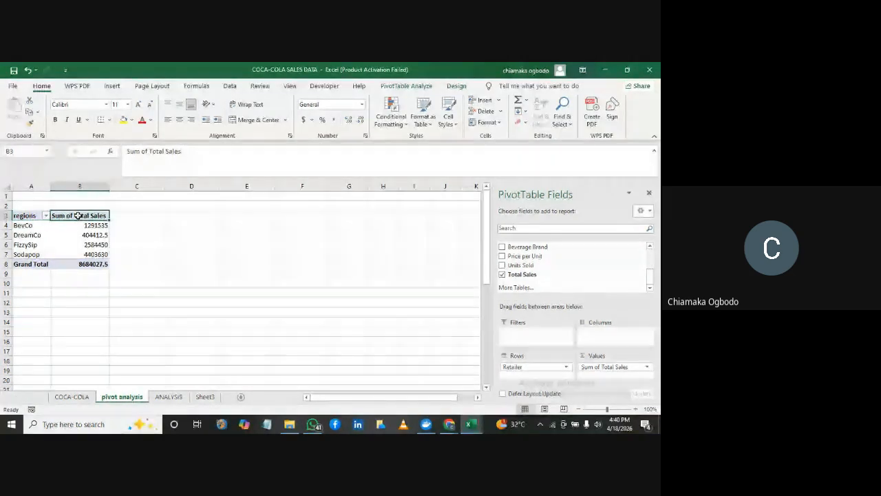
{"action": "double_click", "coordinate": [78, 216]}
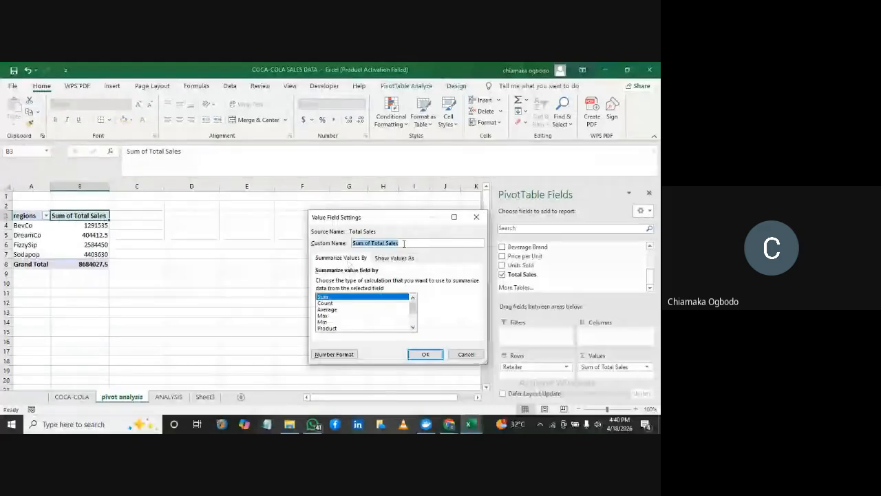
{"action": "type", "text": "sa"}
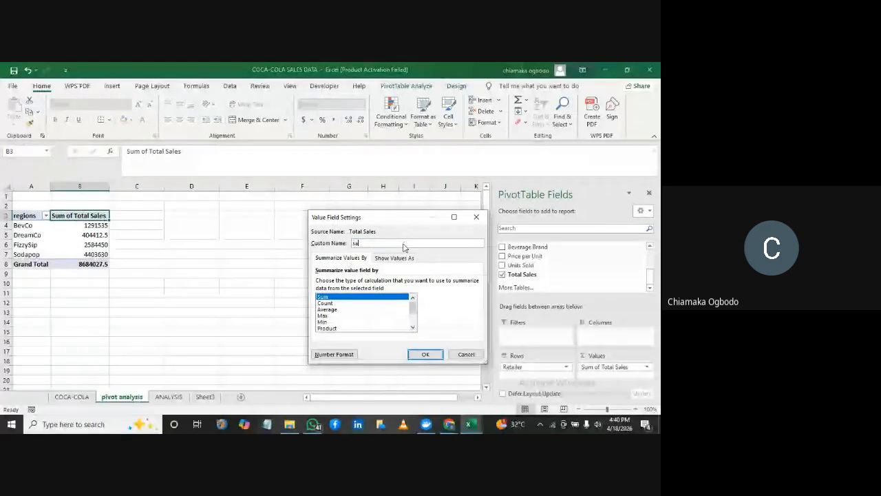
{"action": "type", "text": "les"}
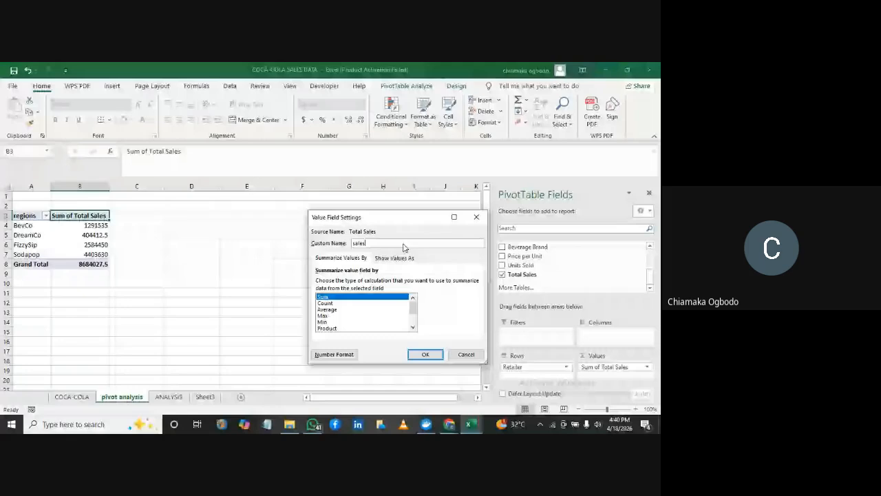
{"action": "key", "text": "BackSpace"}
{"action": "key", "text": "BackSpace"}
{"action": "key", "text": "BackSpace"}
{"action": "key", "text": "BackSpace"}
{"action": "key", "text": "BackSpace"}
{"action": "type", "text": "total sal"}
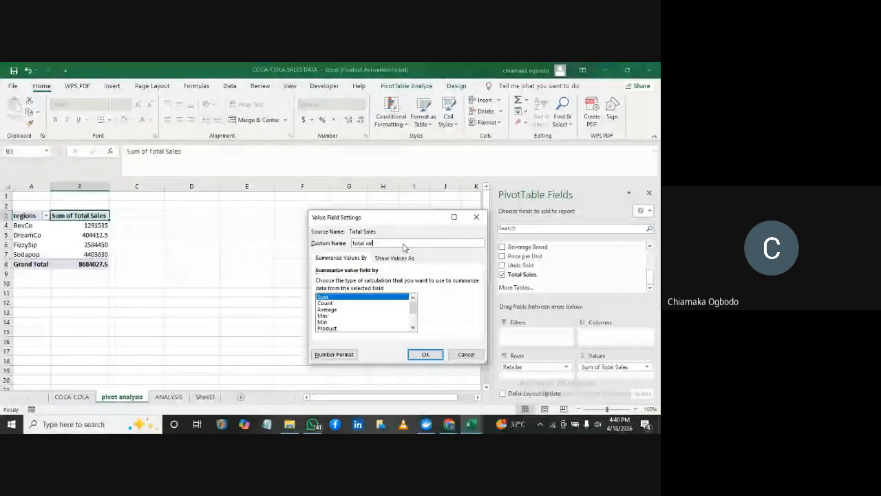
{"action": "type", "text": "es for"}
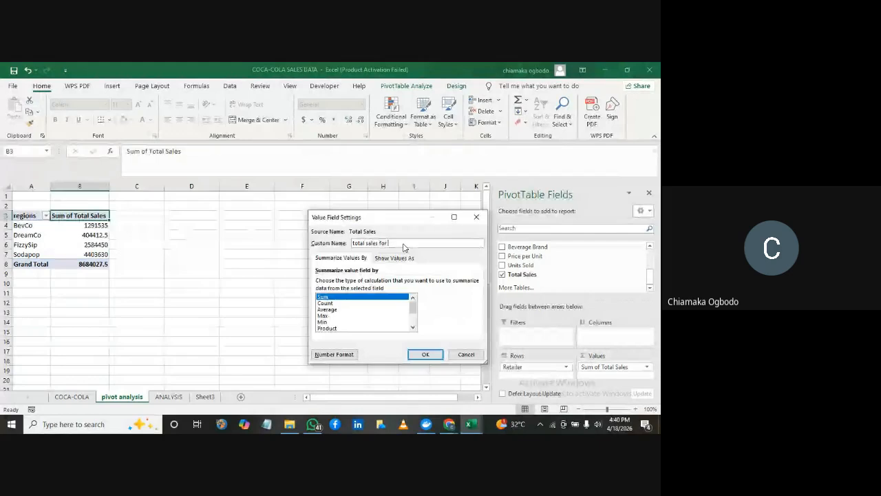
{"action": "type", "text": " r"}
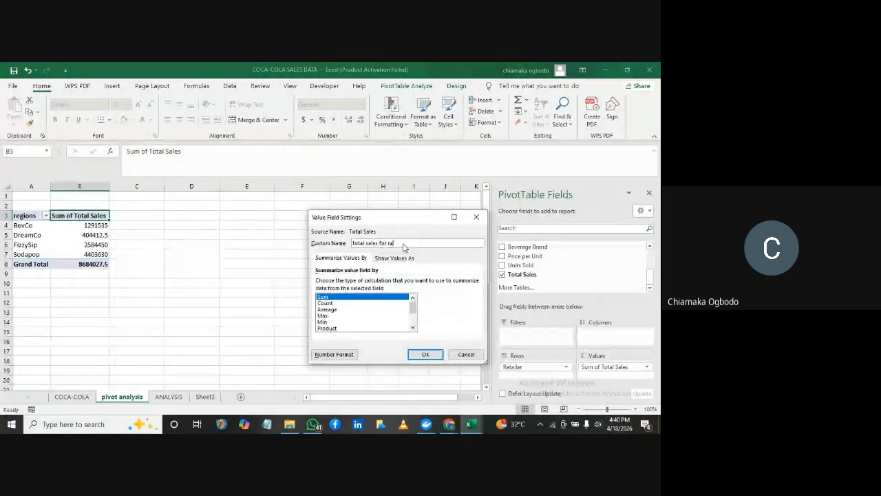
{"action": "type", "text": "etaile"}
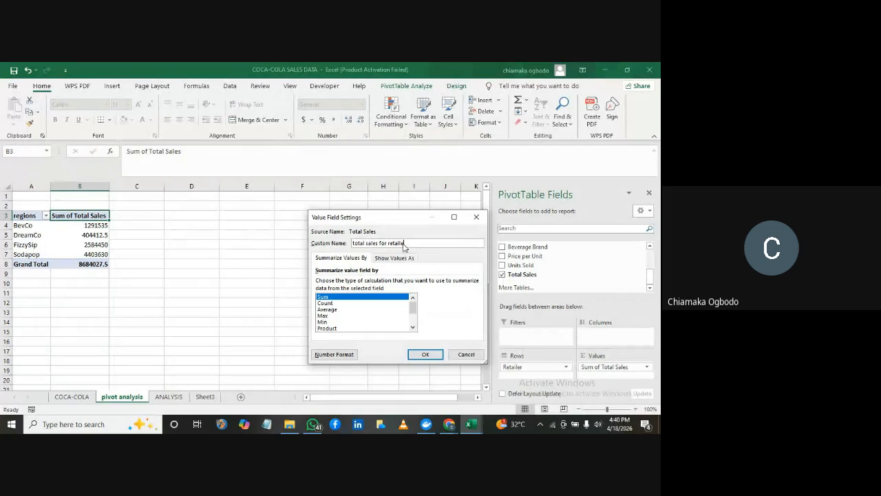
{"action": "type", "text": "r"}
{"action": "key", "text": "Return"}
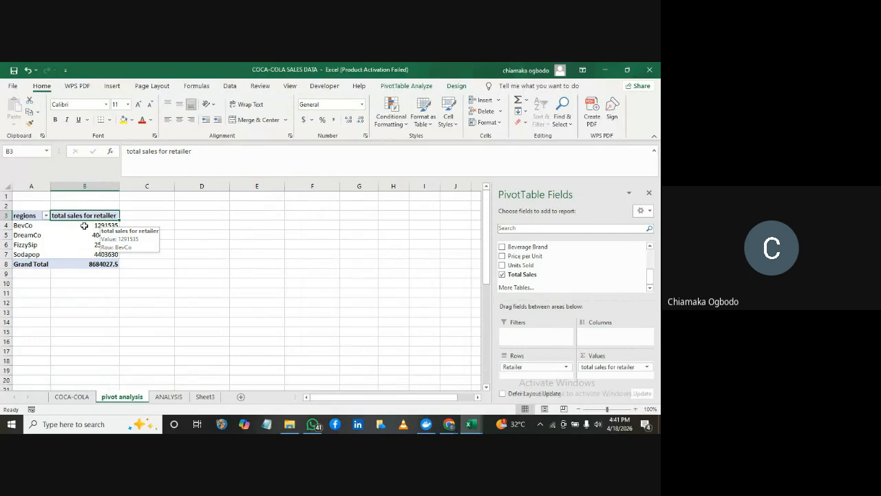
Format the retailer PivotTable's total sales values as Currency with the $ symbol and 0 decimal places
{"action": "left_click_drag", "start_coordinate": [72, 225], "coordinate": [103, 260]}
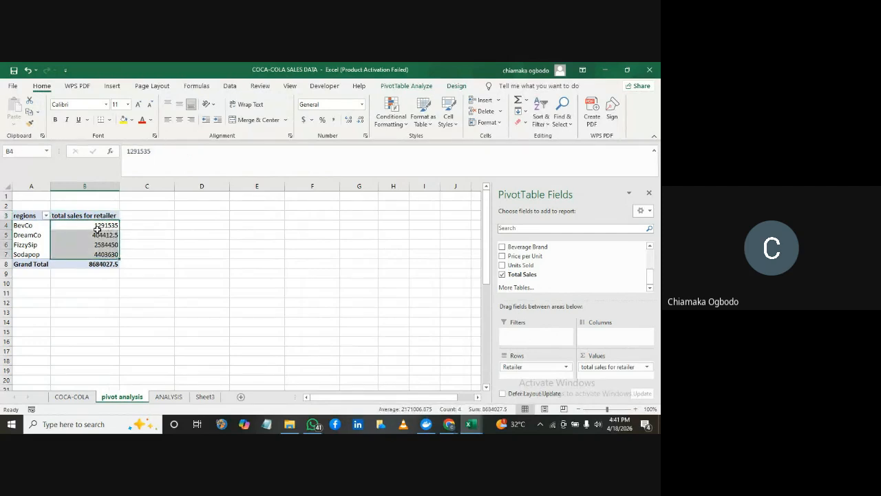
{"action": "right_click", "coordinate": [98, 231]}
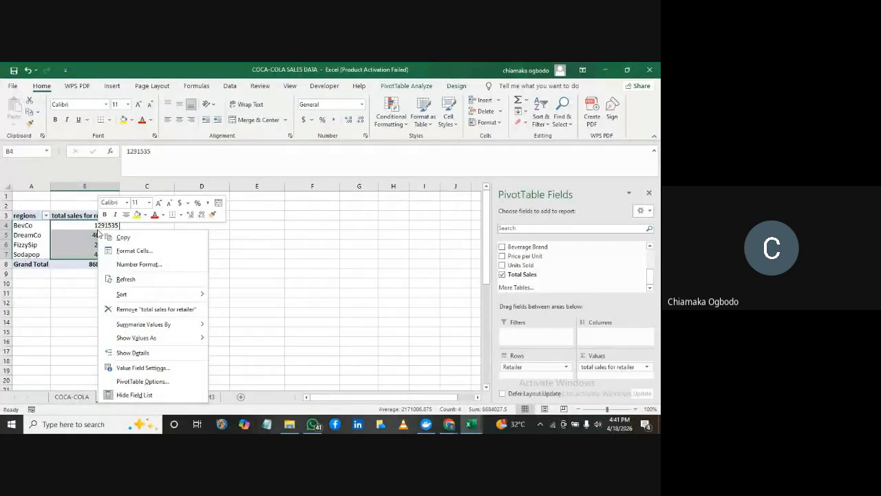
{"action": "left_click", "coordinate": [132, 264]}
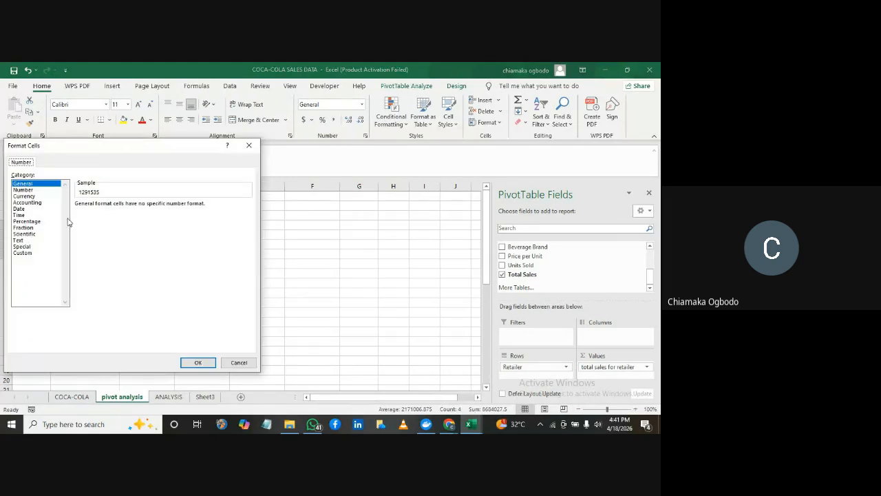
{"action": "left_click", "coordinate": [25, 196]}
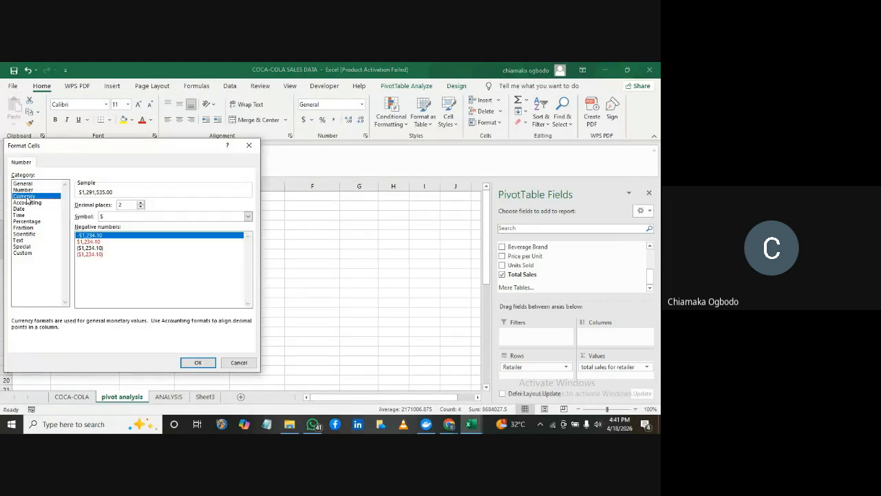
{"action": "left_click", "coordinate": [248, 217]}
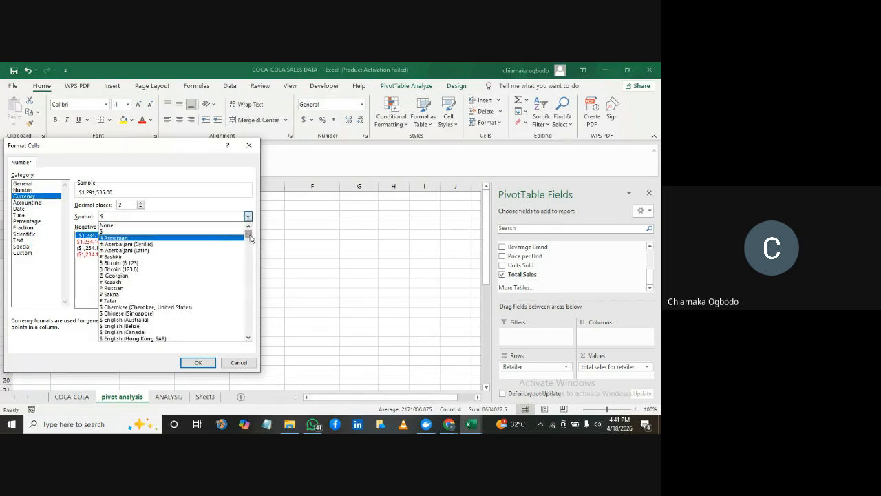
{"action": "left_click", "coordinate": [115, 218]}
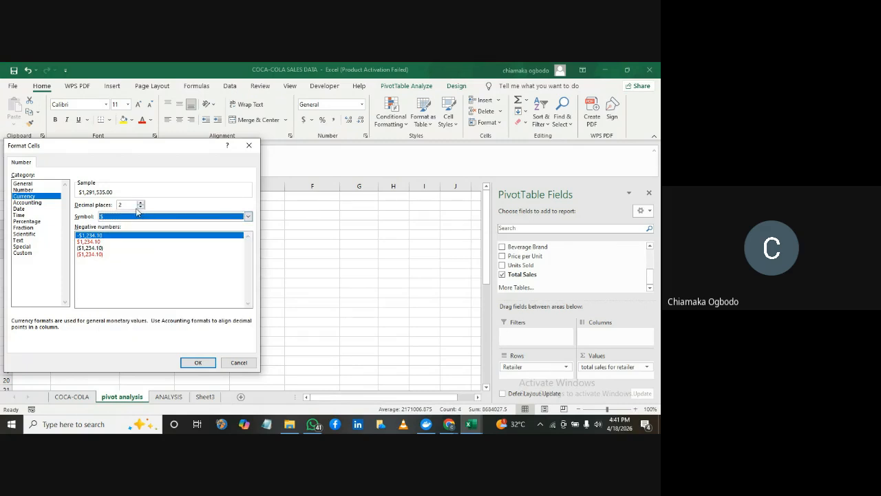
{"action": "left_click", "coordinate": [141, 208]}
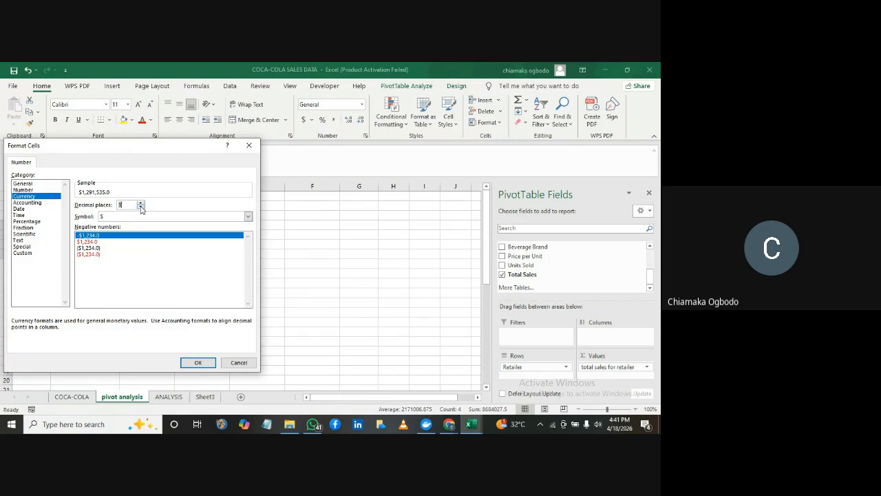
{"action": "left_click", "coordinate": [140, 208]}
{"action": "left_click", "coordinate": [197, 365]}
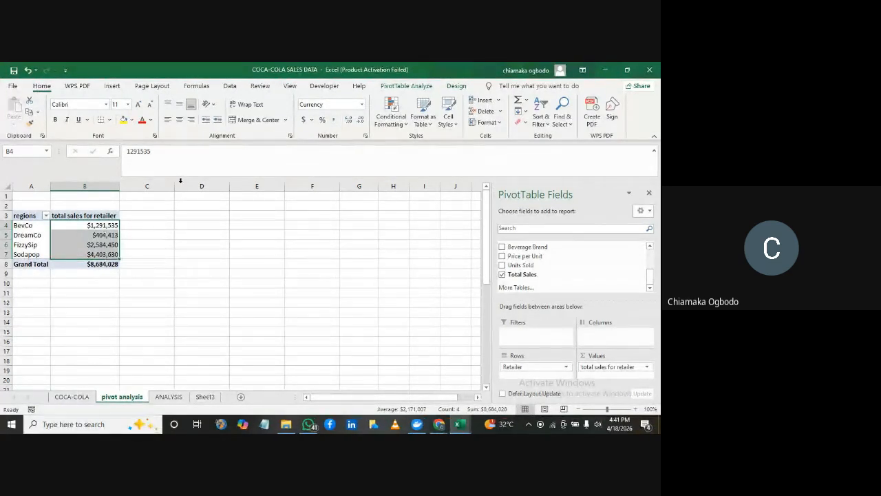
Rename the retailer PivotTable to "Retailer sales"
{"action": "left_click", "coordinate": [31, 244]}
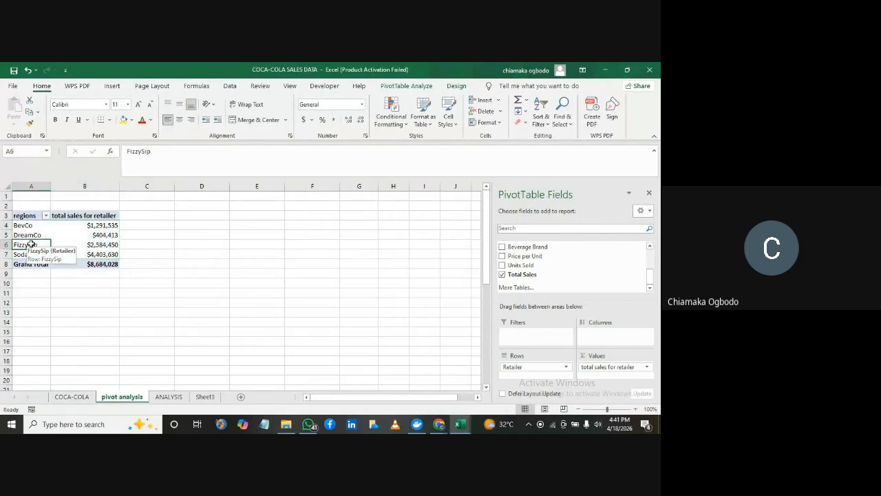
{"action": "left_click", "coordinate": [413, 87]}
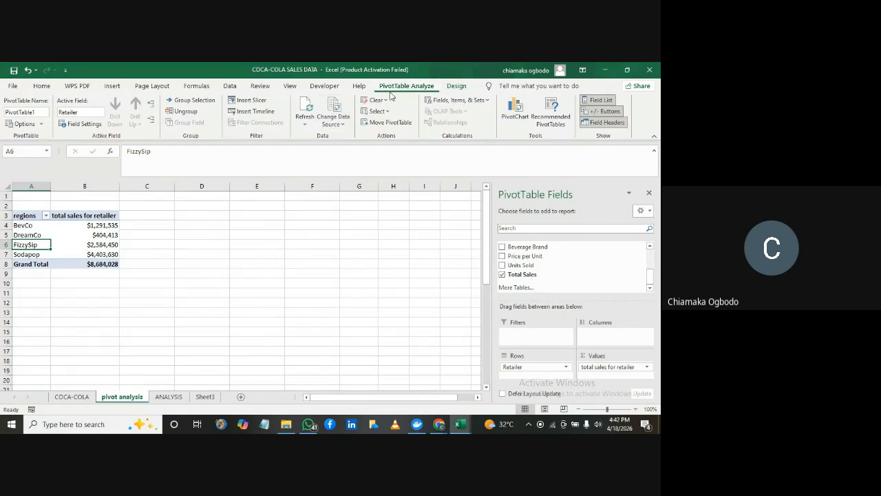
{"action": "double_click", "coordinate": [36, 112]}
{"action": "key", "text": "BackSpace"}
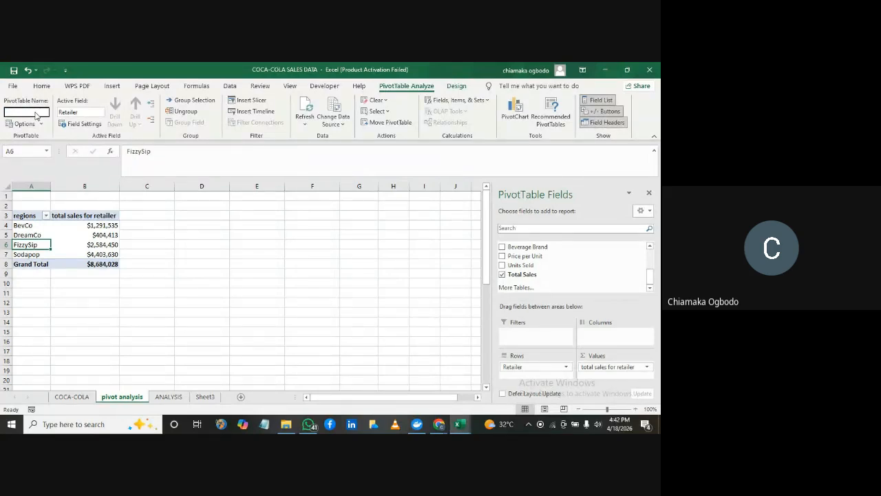
{"action": "type", "text": "Retailer sales"}
{"action": "key", "text": "Return"}
{"action": "left_click", "coordinate": [114, 274]}
{"action": "left_click", "coordinate": [72, 237]}
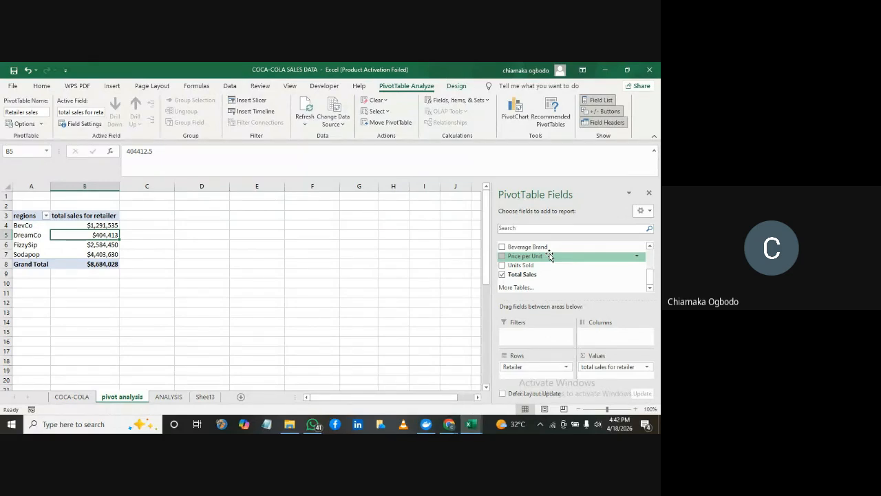
Copy the whole retailer PivotTable and paste the duplicate below it at cell A11
{"action": "left_click", "coordinate": [35, 226]}
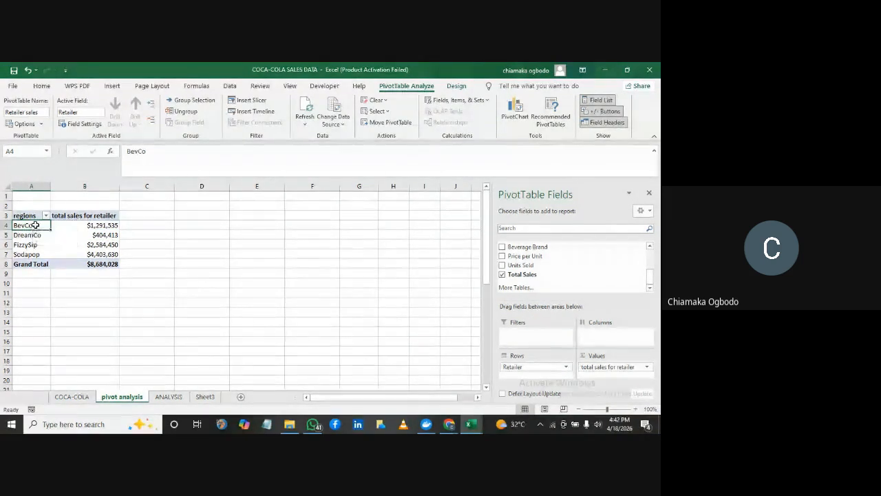
{"action": "key", "text": "ctrl+a"}
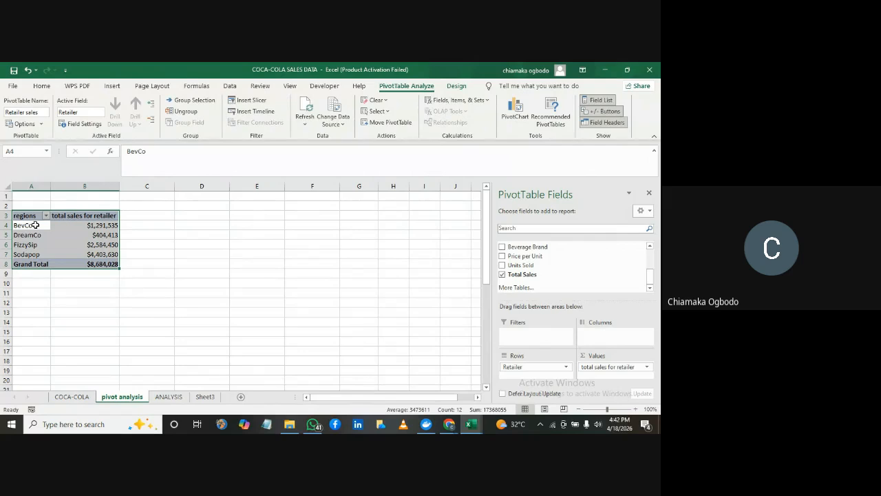
{"action": "key", "text": "ctrl+c"}
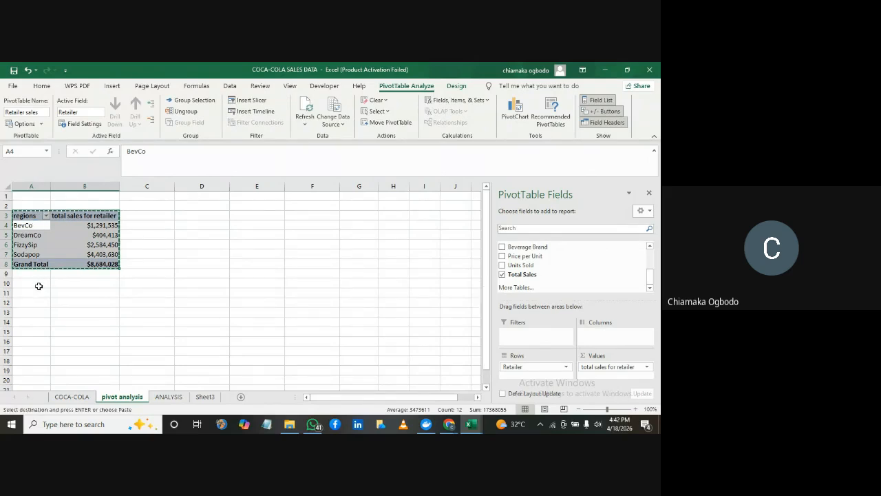
{"action": "left_click", "coordinate": [32, 293]}
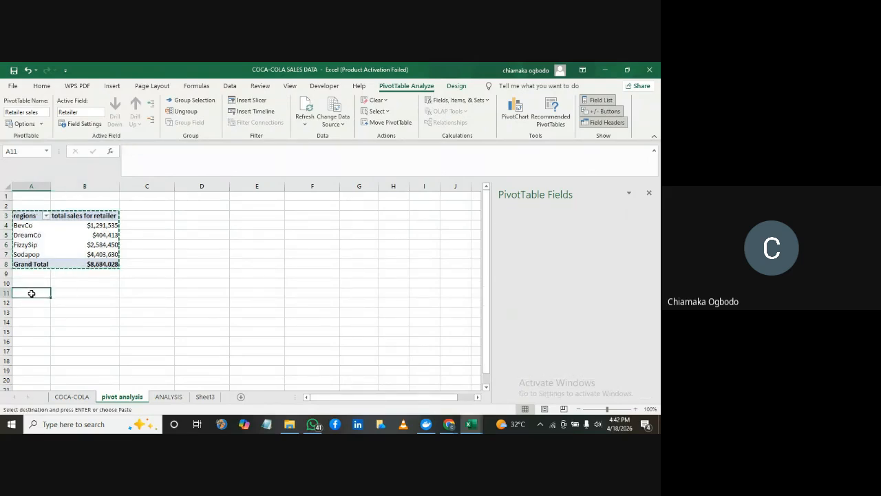
{"action": "key", "text": "ctrl+v"}
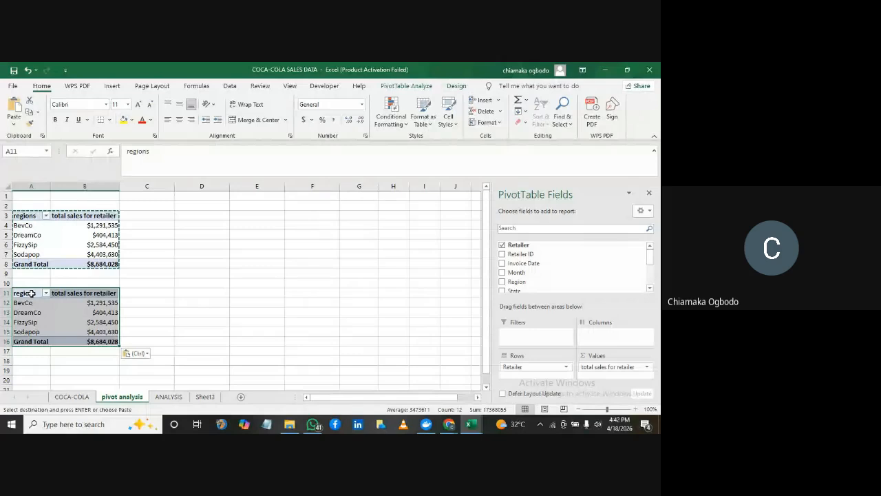
Replace the fields of the PivotTable copy at A11 with Beverage Brand as rows and Total Sales as summed values
{"action": "left_click", "coordinate": [179, 312]}
{"action": "double_click", "coordinate": [145, 312]}
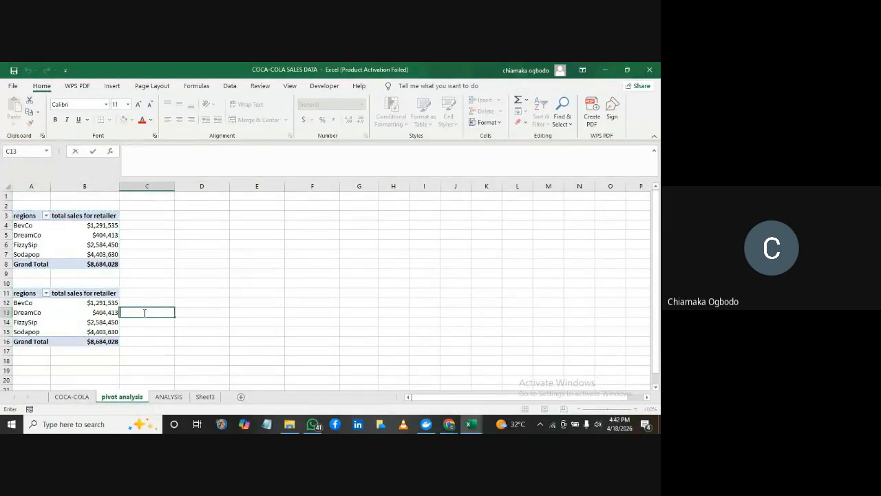
{"action": "left_click", "coordinate": [98, 313]}
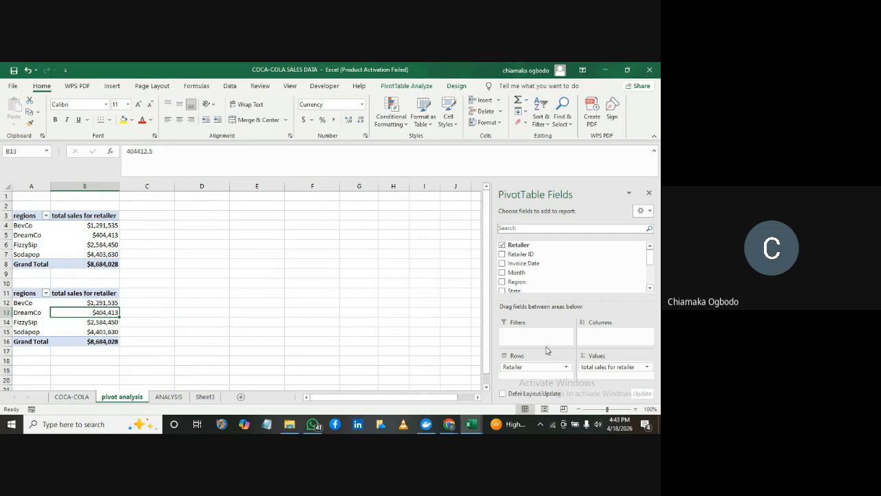
{"action": "left_click_drag", "start_coordinate": [548, 367], "coordinate": [417, 340]}
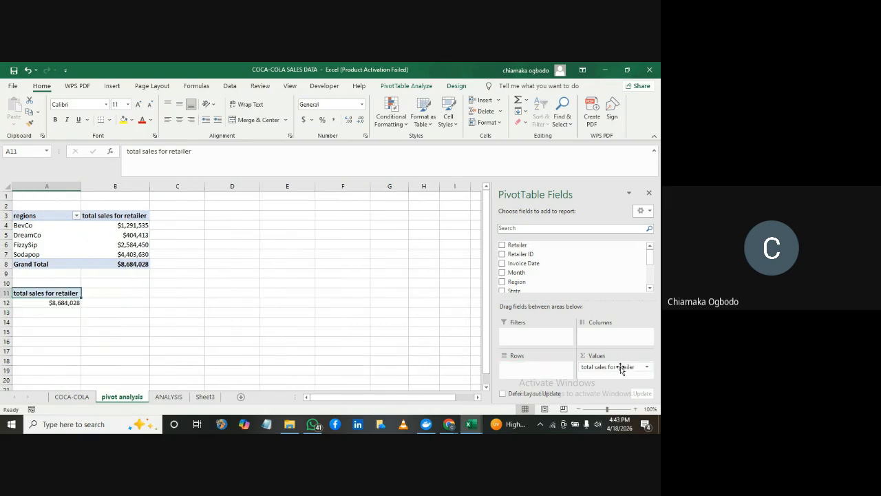
{"action": "left_click_drag", "start_coordinate": [621, 368], "coordinate": [439, 289]}
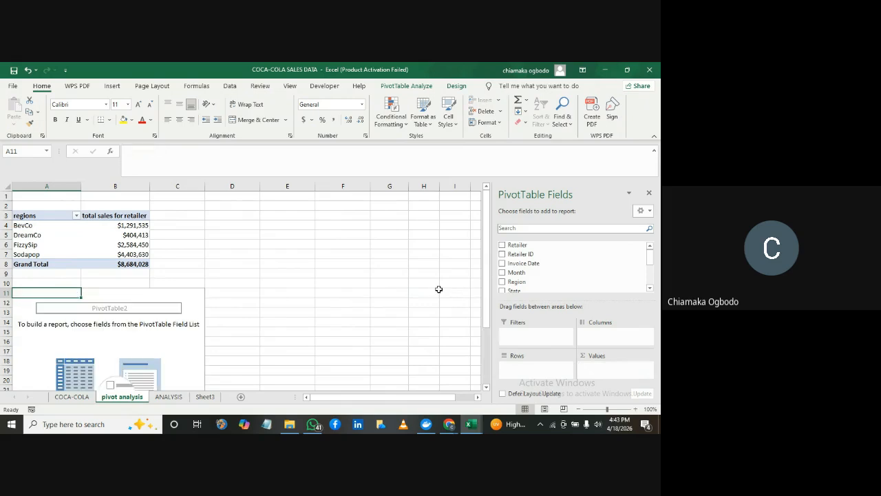
{"action": "left_click_drag", "start_coordinate": [652, 259], "coordinate": [654, 271]}
{"action": "left_click_drag", "start_coordinate": [528, 274], "coordinate": [525, 370]}
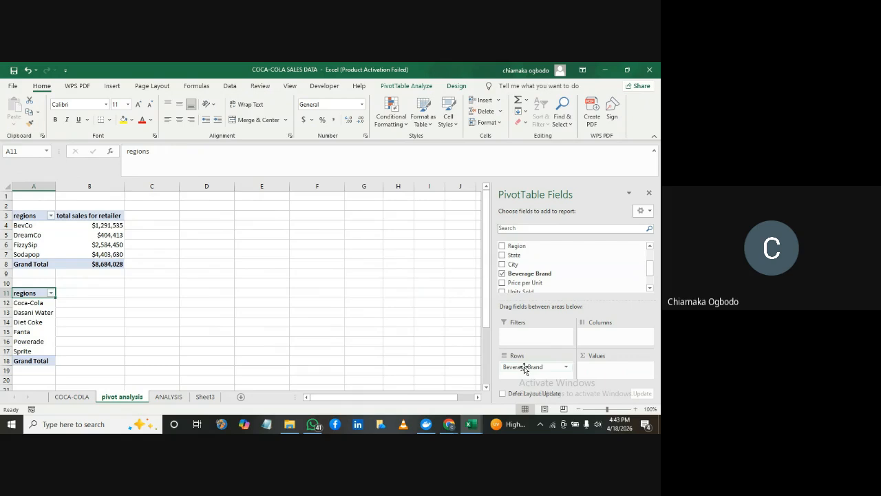
{"action": "left_click_drag", "start_coordinate": [653, 269], "coordinate": [653, 278]}
{"action": "left_click_drag", "start_coordinate": [530, 276], "coordinate": [595, 365]}
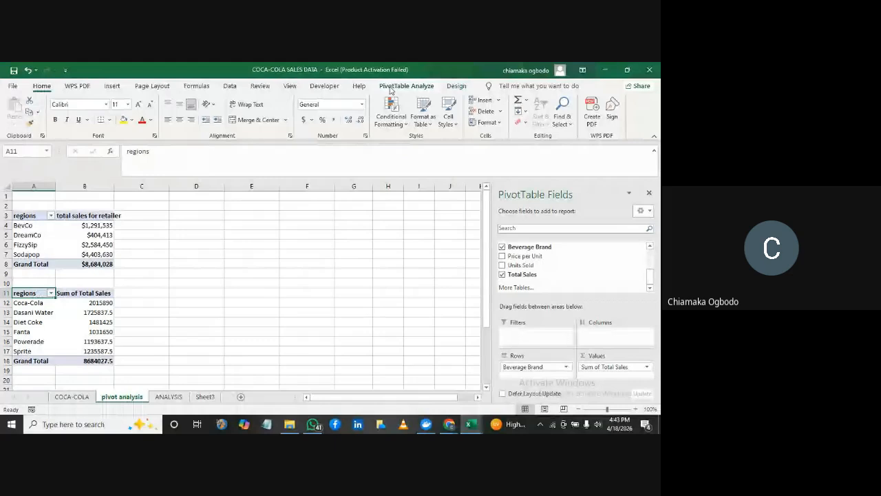
Rename the beverage brand PivotTable to "brand sales"
{"action": "left_click", "coordinate": [405, 86]}
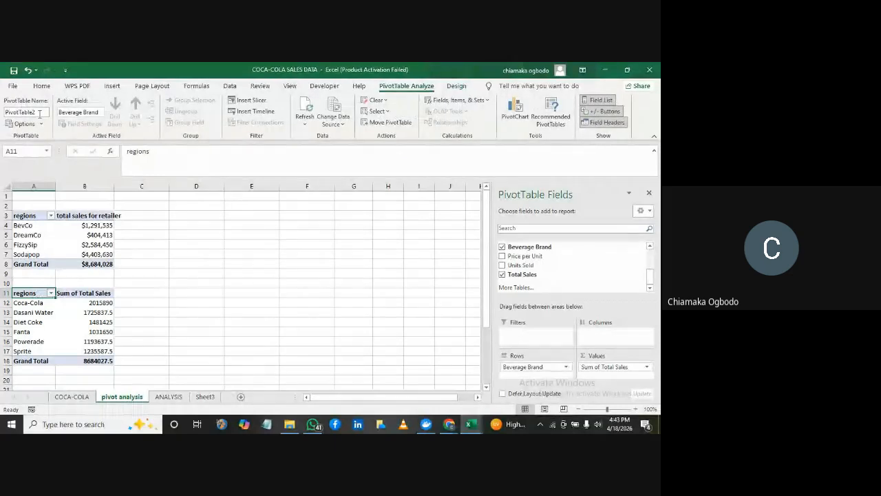
{"action": "left_click", "coordinate": [40, 113]}
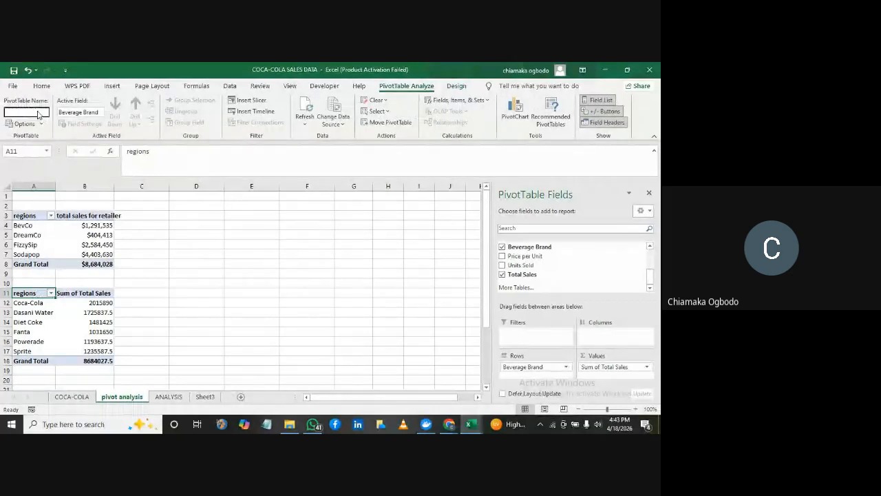
{"action": "key", "text": "BackSpace"}
{"action": "type", "text": "brand sales"}
{"action": "key", "text": "Return"}
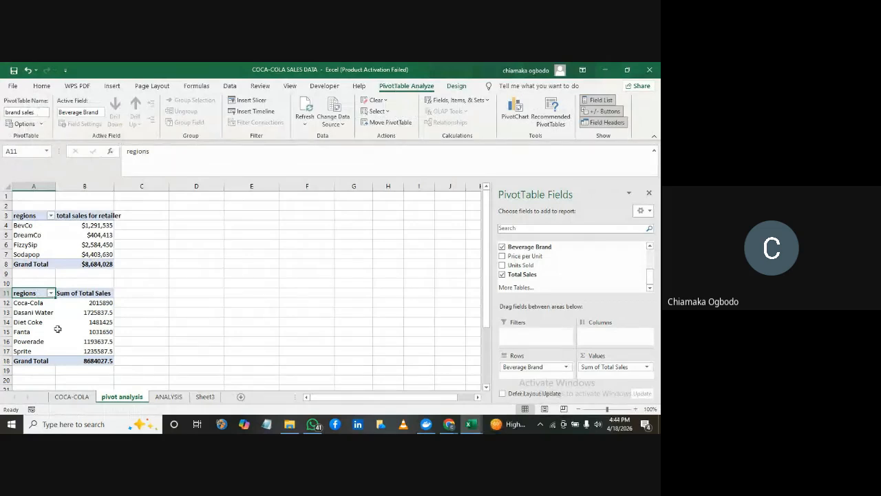
Set the custom name of the brand PivotTable's summed value field to "Total Sales brand"
{"action": "left_click", "coordinate": [89, 294]}
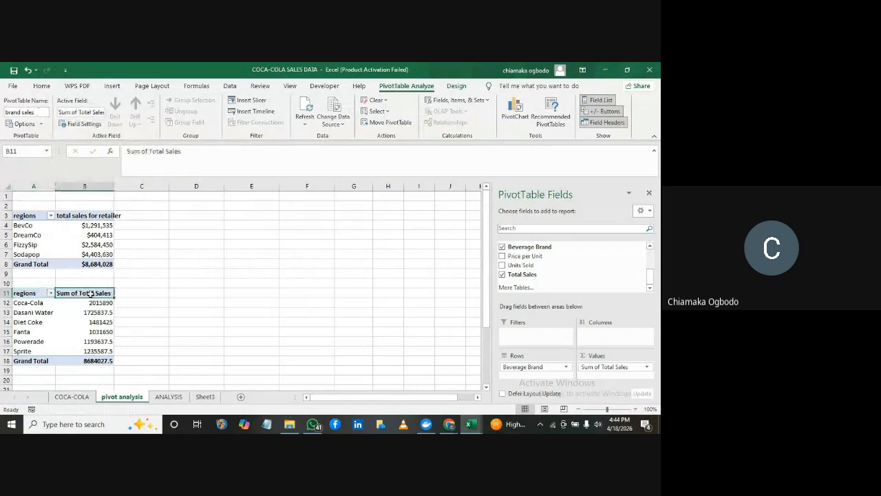
{"action": "double_click", "coordinate": [90, 293]}
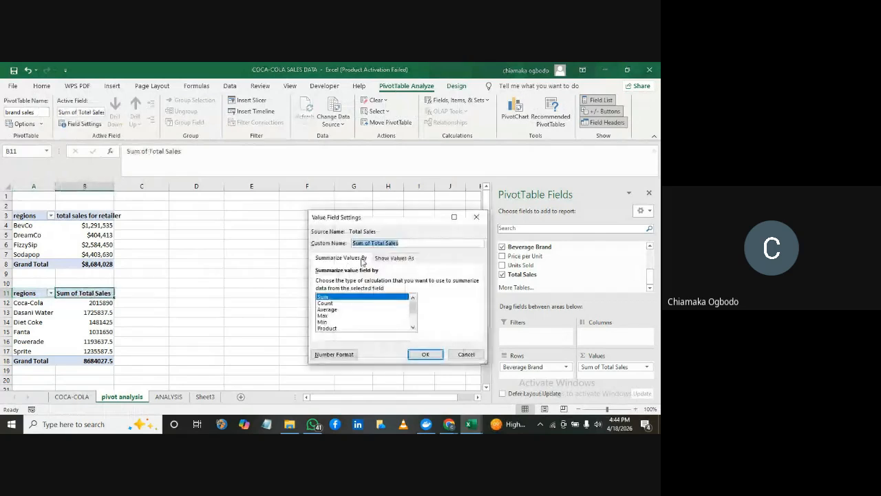
{"action": "left_click", "coordinate": [372, 243]}
{"action": "key", "text": "BackSpace"}
{"action": "key", "text": "BackSpace"}
{"action": "key", "text": "BackSpace"}
{"action": "key", "text": "BackSpace"}
{"action": "key", "text": "BackSpace"}
{"action": "key", "text": "BackSpace"}
{"action": "key", "text": "BackSpace"}
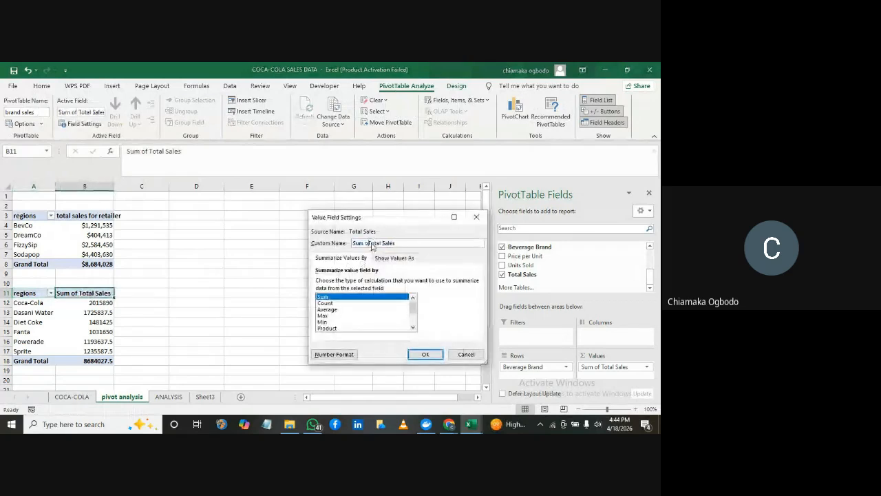
{"action": "left_click", "coordinate": [405, 243]}
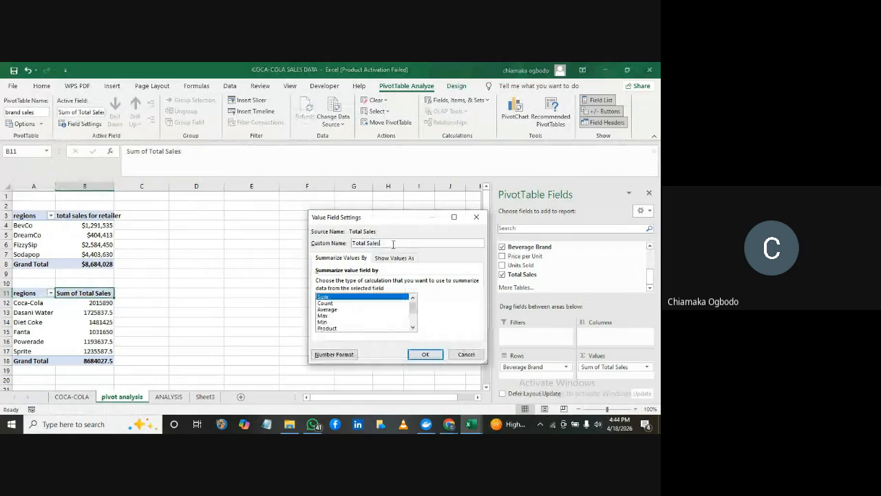
{"action": "type", "text": "brand"}
{"action": "key", "text": "Return"}
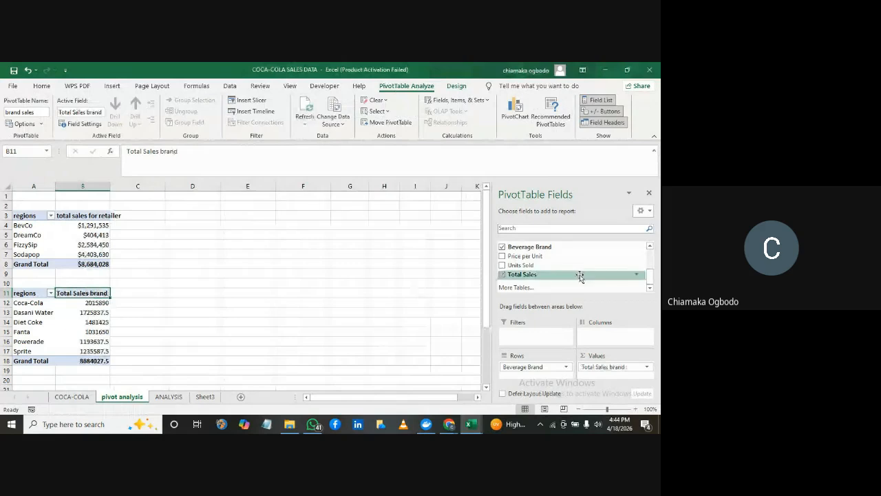
Copy the whole beverage brand PivotTable and paste the duplicate at cell D4
{"action": "left_click_drag", "start_coordinate": [654, 281], "coordinate": [653, 259]}
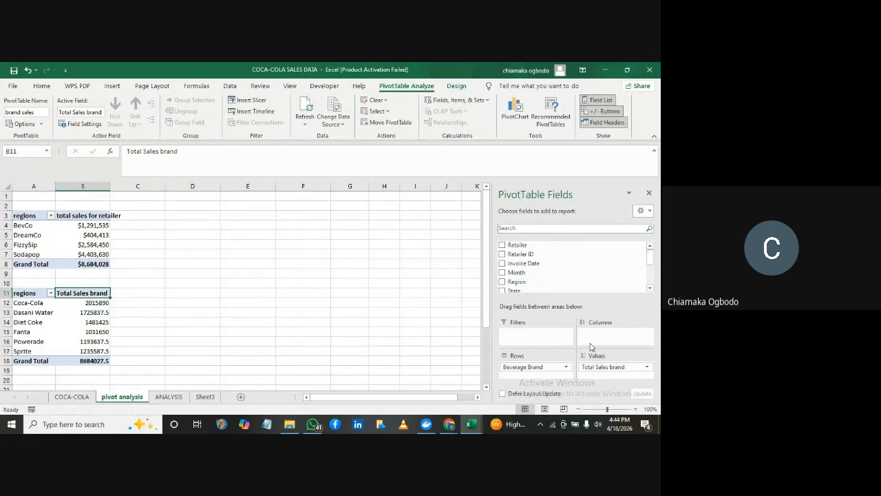
{"action": "left_click", "coordinate": [73, 320]}
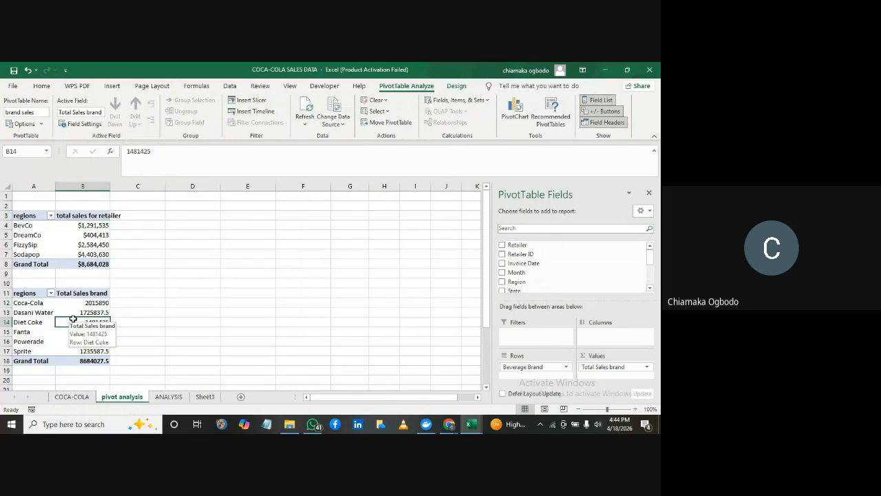
{"action": "key", "text": "ctrl+a"}
{"action": "key", "text": "ctrl+c"}
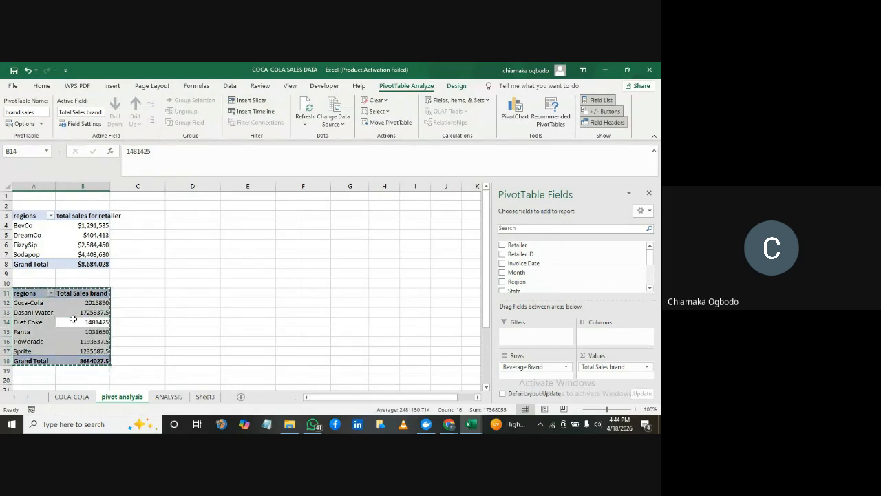
{"action": "left_click", "coordinate": [179, 226]}
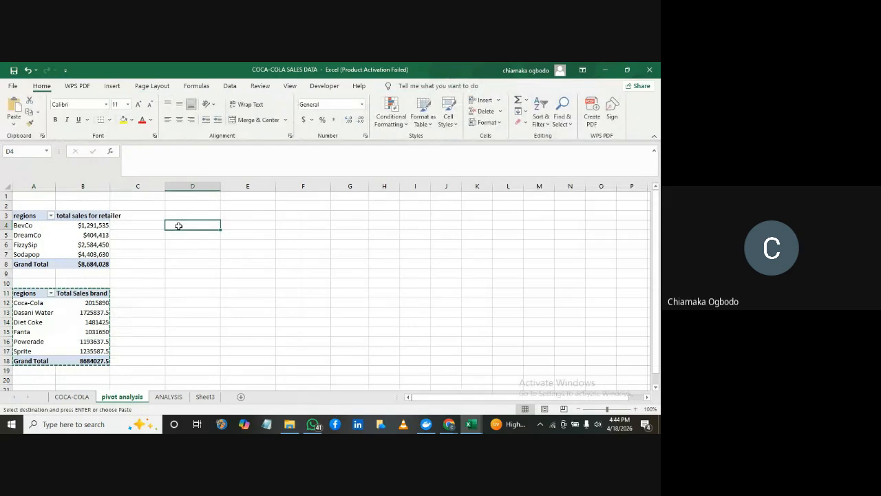
{"action": "key", "text": "ctrl+v"}
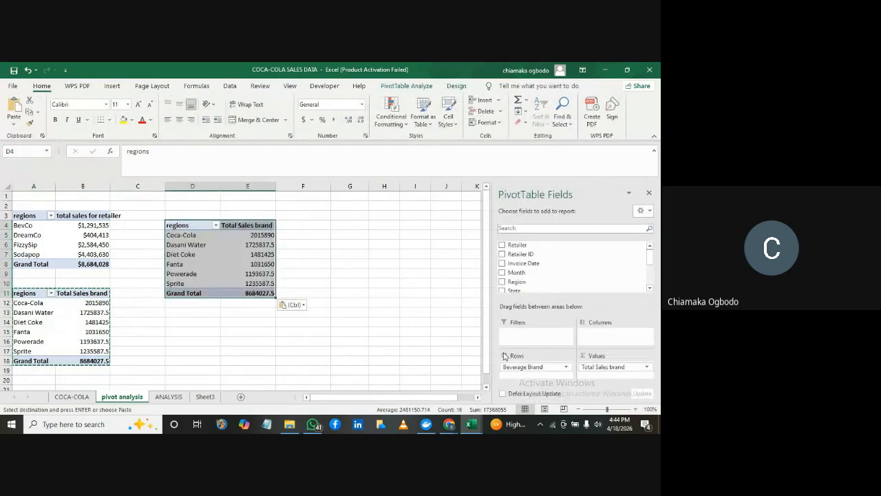
Replace the fields of the PivotTable copy at D4 with Month as rows and Total Sales as summed values
{"action": "left_click_drag", "start_coordinate": [522, 367], "coordinate": [449, 344]}
{"action": "left_click_drag", "start_coordinate": [589, 370], "coordinate": [454, 331]}
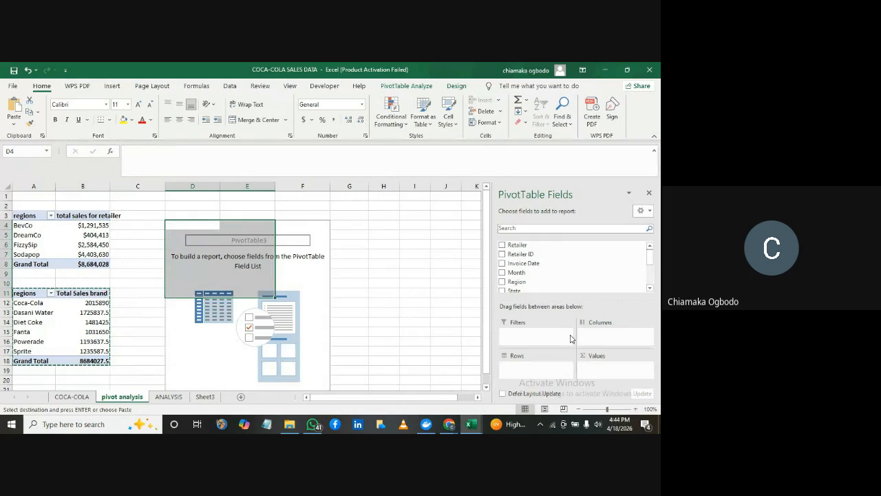
{"action": "left_click_drag", "start_coordinate": [560, 273], "coordinate": [534, 368]}
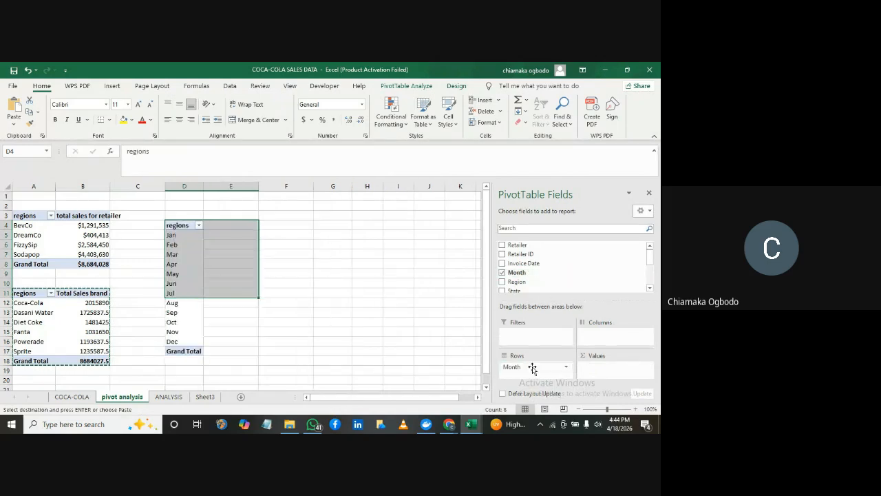
{"action": "scroll", "coordinate": [649, 262], "scroll_direction": "down", "scroll_amount": 1}
{"action": "scroll", "coordinate": [649, 262], "scroll_direction": "down", "scroll_amount": 3}
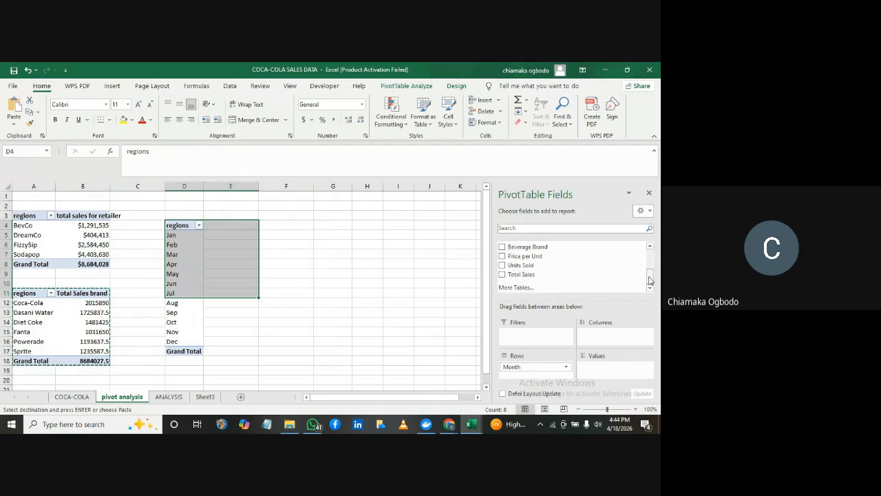
{"action": "left_click_drag", "start_coordinate": [519, 275], "coordinate": [598, 368]}
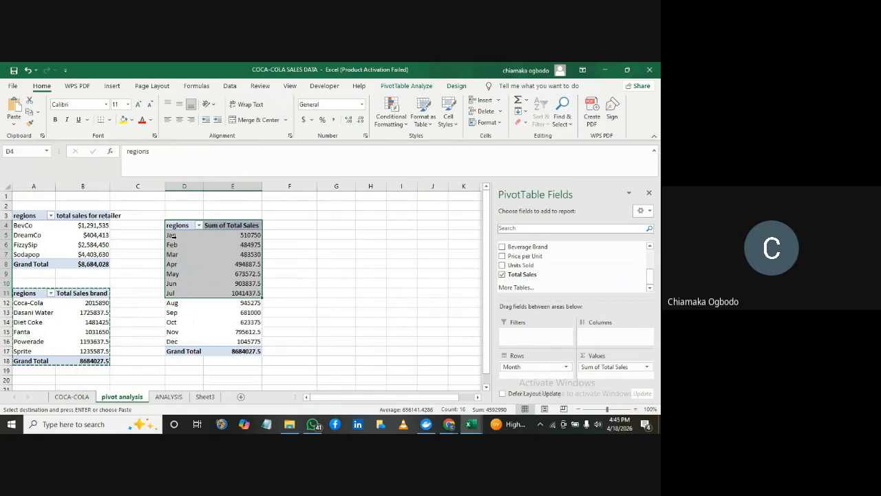
{"action": "mouse_move", "coordinate": [241, 250]}
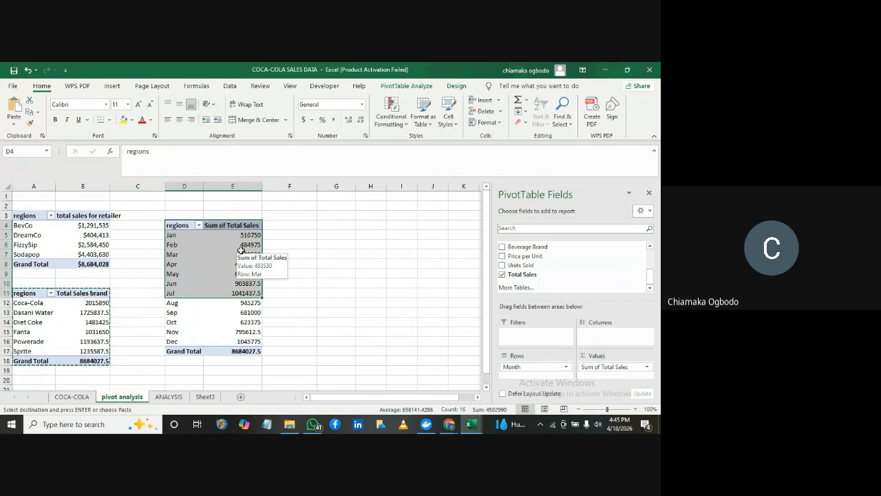
{"action": "left_click", "coordinate": [285, 234]}
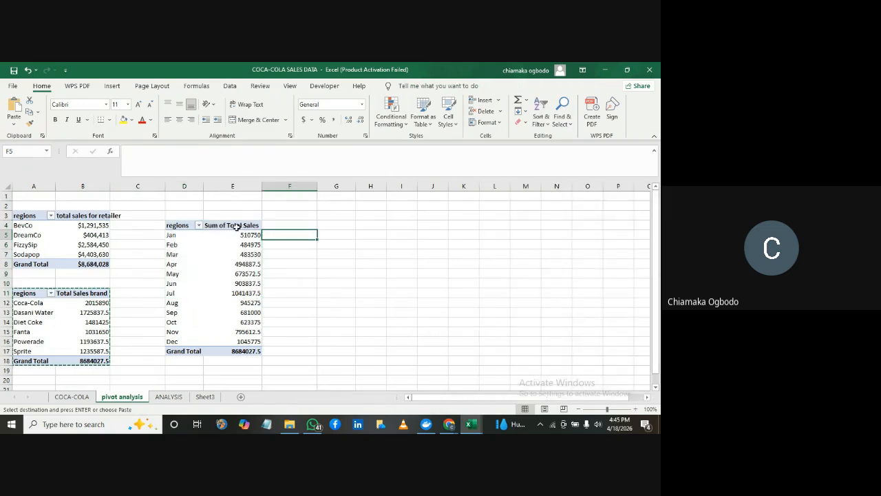
Change the row label header in cell D4 of the monthly PivotTable to "Month"
{"action": "double_click", "coordinate": [187, 224]}
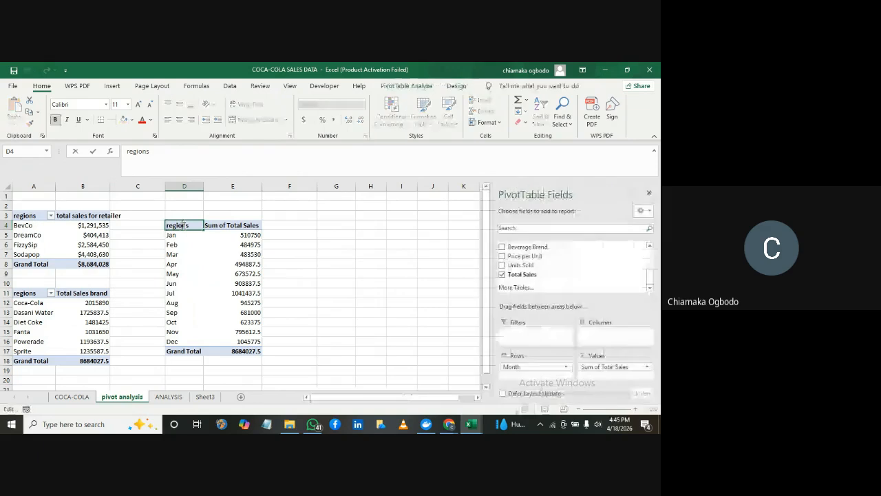
{"action": "key", "text": "BackSpace"}
{"action": "key", "text": "BackSpace"}
{"action": "key", "text": "BackSpace"}
{"action": "key", "text": "BackSpace"}
{"action": "key", "text": "BackSpace"}
{"action": "key", "text": "BackSpace"}
{"action": "key", "text": "BackSpace"}
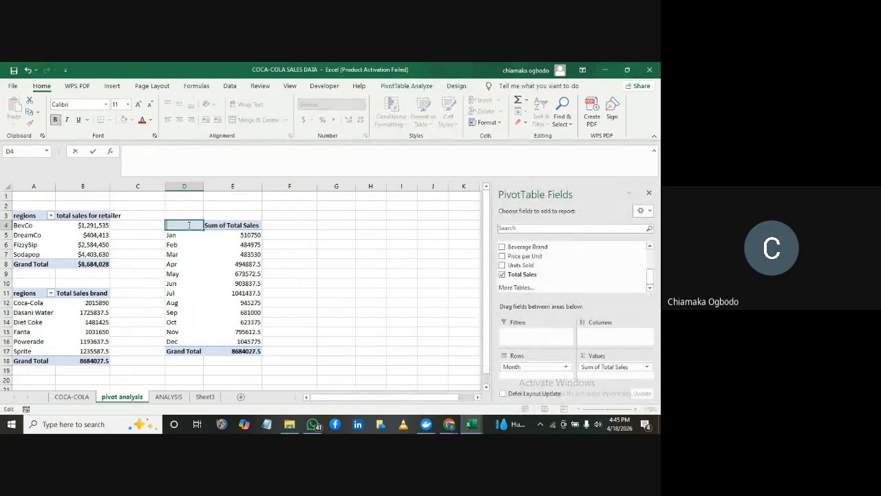
{"action": "type", "text": "Month"}
{"action": "key", "text": "Return"}
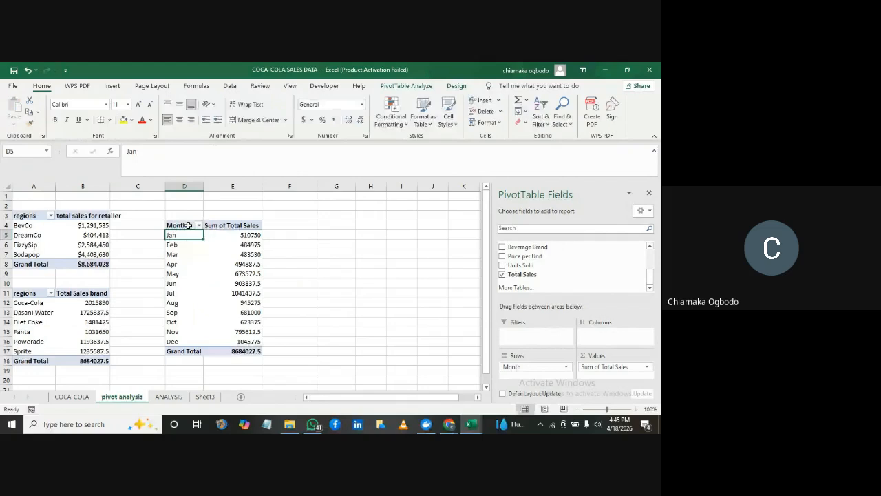
Set the custom name of the monthly PivotTable's summed value field to "Sales by month"
{"action": "double_click", "coordinate": [260, 226]}
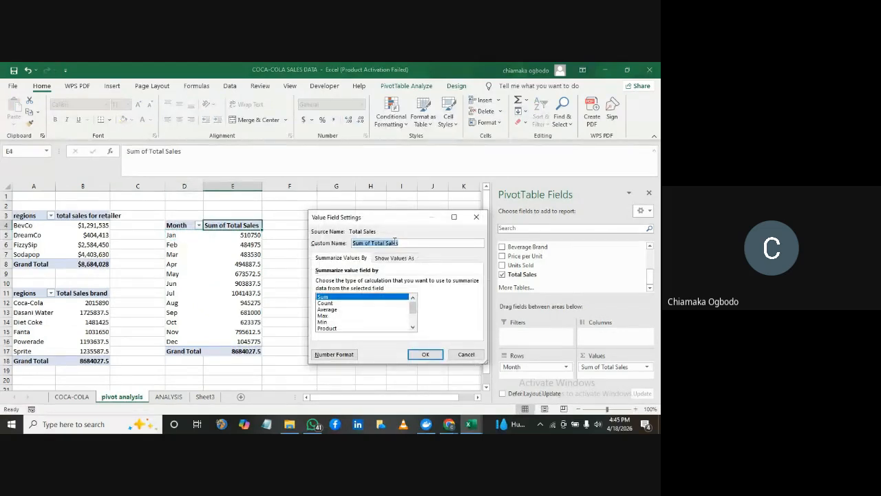
{"action": "left_click", "coordinate": [374, 242]}
{"action": "key", "text": "BackSpace"}
{"action": "key", "text": "BackSpace"}
{"action": "key", "text": "BackSpace"}
{"action": "key", "text": "BackSpace"}
{"action": "key", "text": "BackSpace"}
{"action": "key", "text": "BackSpace"}
{"action": "key", "text": "BackSpace"}
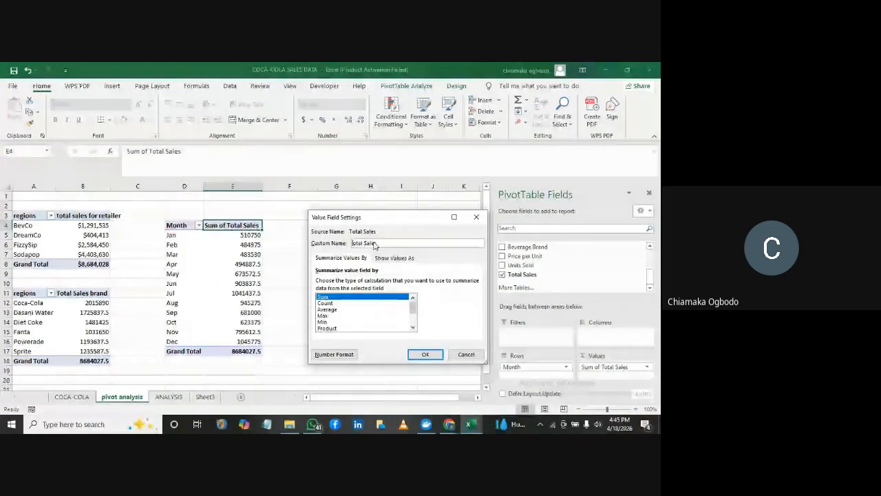
{"action": "key", "text": "Delete"}
{"action": "key", "text": "BackSpace"}
{"action": "key", "text": "BackSpace"}
{"action": "key", "text": "BackSpace"}
{"action": "left_click", "coordinate": [374, 247]}
{"action": "type", "text": "by"}
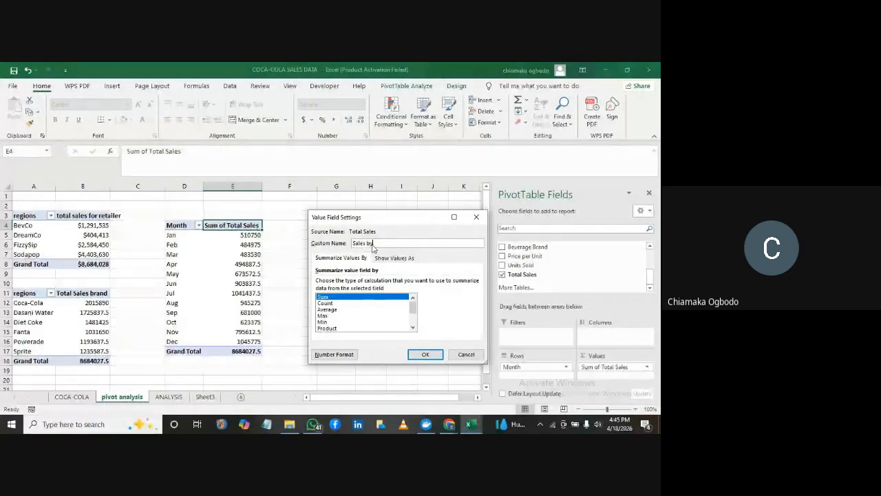
{"action": "type", "text": " month"}
{"action": "key", "text": "Return"}
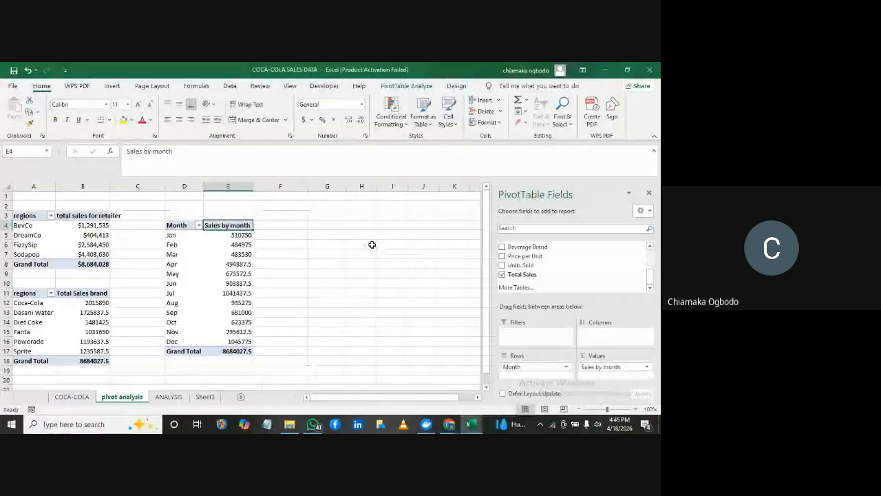
{"action": "left_click", "coordinate": [281, 241]}
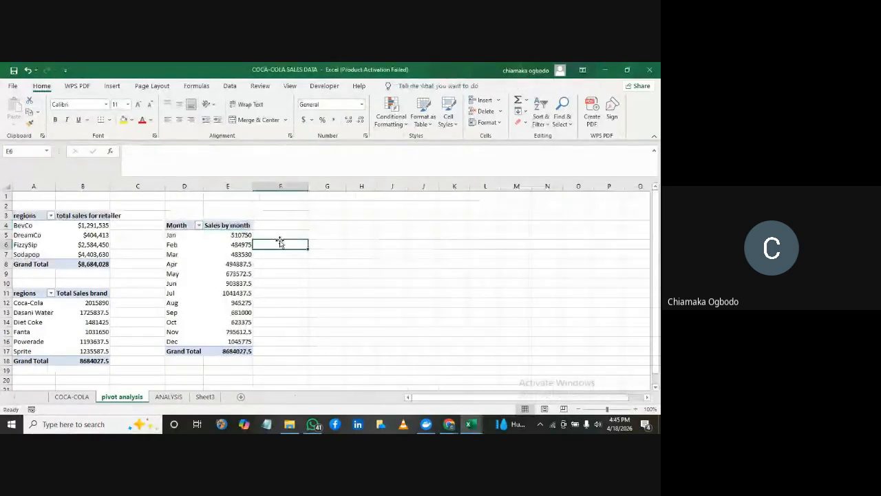
Format the monthly PivotTable's sales values as Currency with the $ symbol and 0 decimal places
{"action": "left_click", "coordinate": [237, 234]}
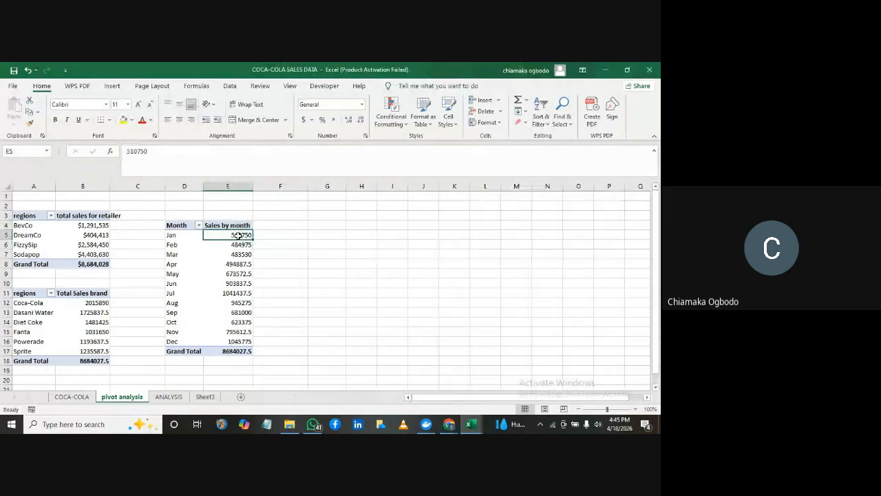
{"action": "left_click_drag", "start_coordinate": [238, 235], "coordinate": [231, 342]}
{"action": "right_click", "coordinate": [231, 315]}
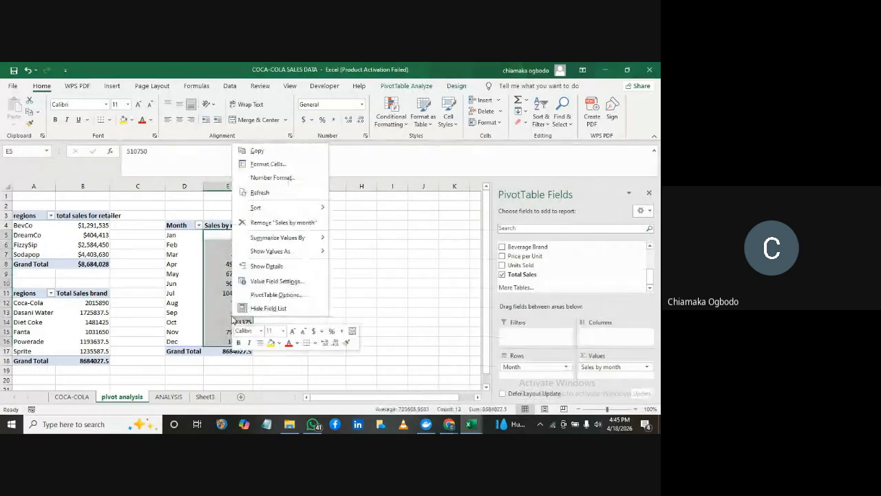
{"action": "left_click", "coordinate": [273, 178]}
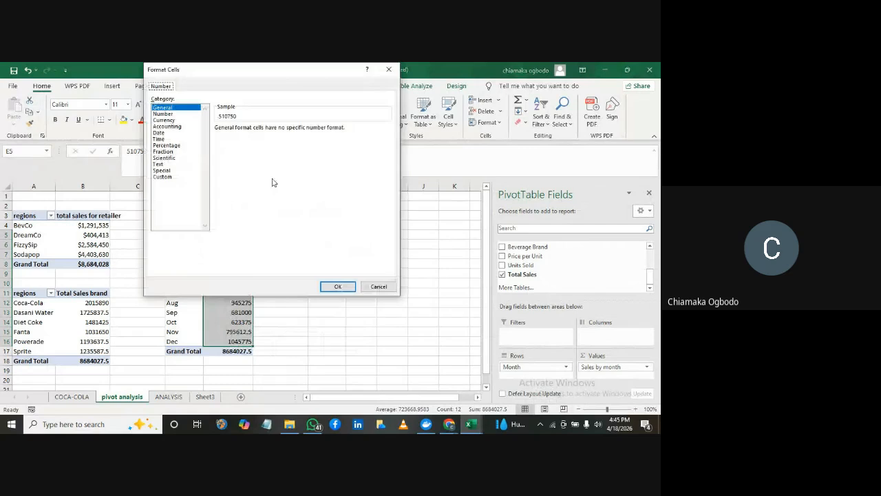
{"action": "left_click", "coordinate": [166, 121]}
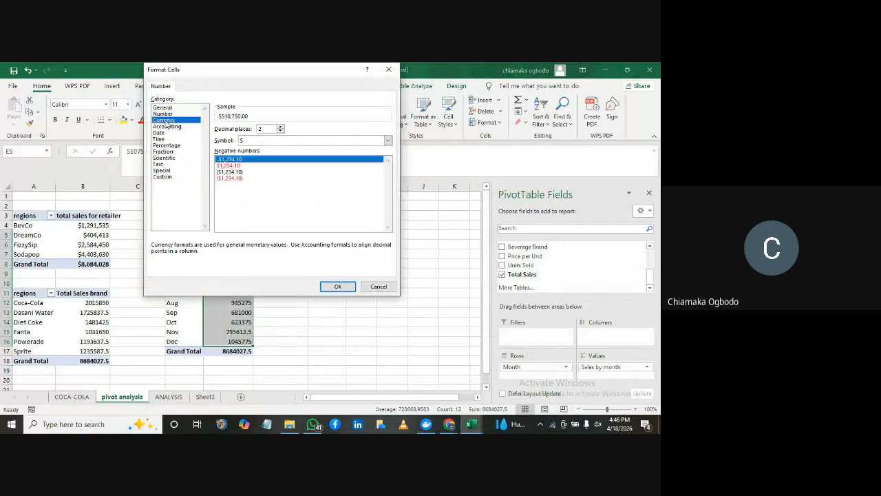
{"action": "left_click", "coordinate": [281, 132]}
{"action": "left_click", "coordinate": [280, 132]}
{"action": "left_click", "coordinate": [337, 287]}
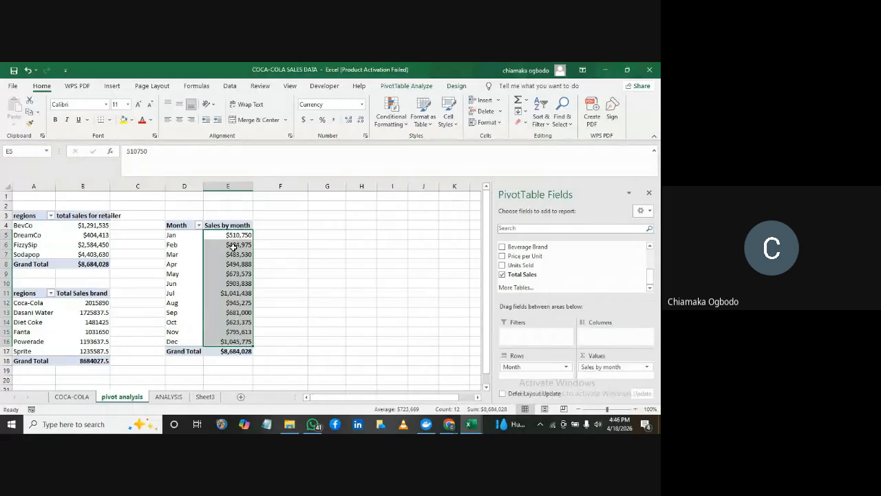
{"action": "mouse_move", "coordinate": [233, 246]}
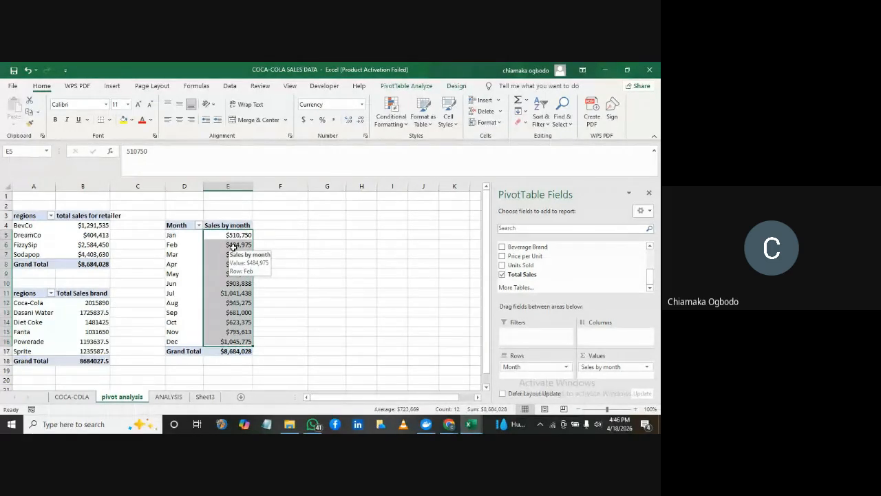
{"action": "left_click", "coordinate": [327, 215]}
{"action": "left_click", "coordinate": [226, 272]}
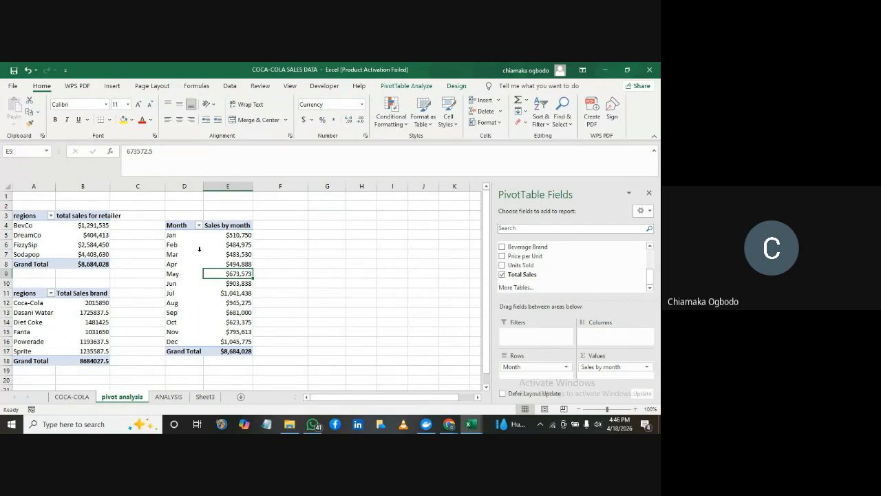
Insert a Clustered Bar PivotChart from the retailer PivotTable and move it up so it starts around column D, row 2
{"action": "left_click", "coordinate": [48, 225]}
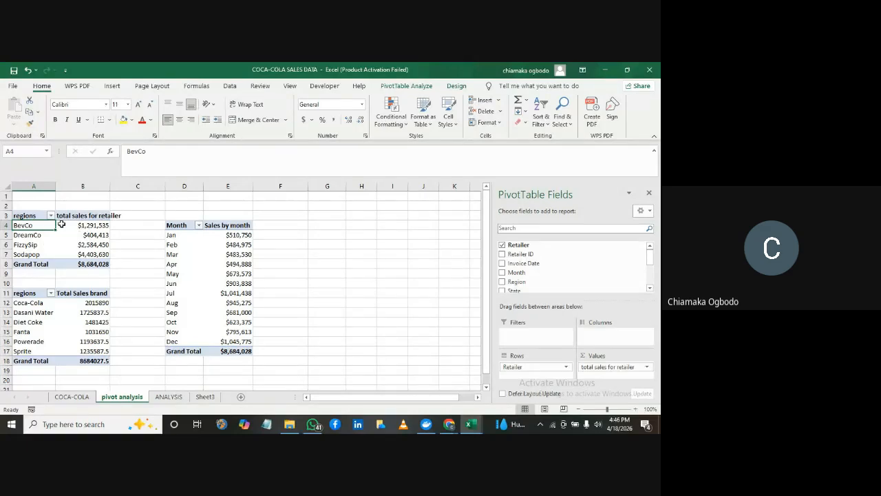
{"action": "left_click", "coordinate": [112, 87]}
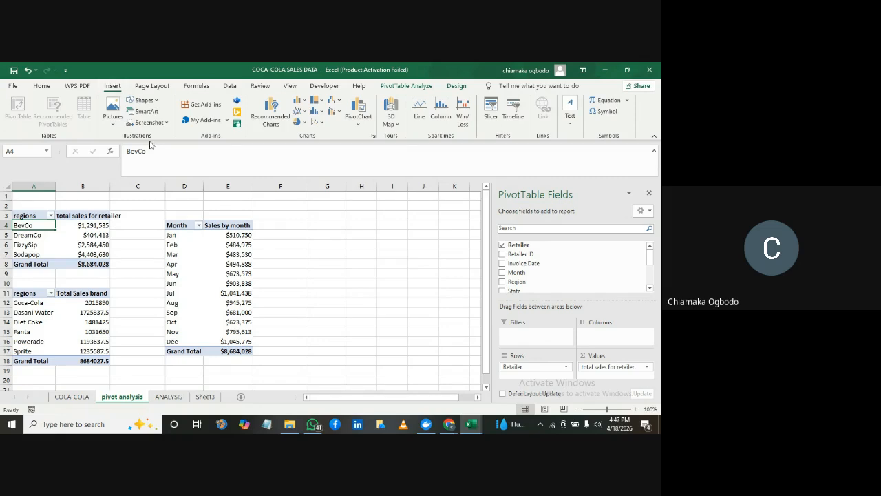
{"action": "left_click", "coordinate": [280, 121]}
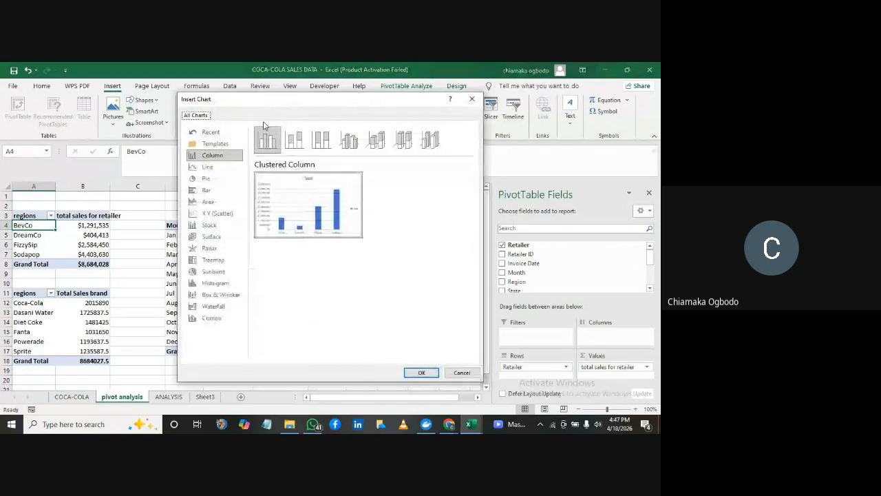
{"action": "left_click", "coordinate": [217, 192]}
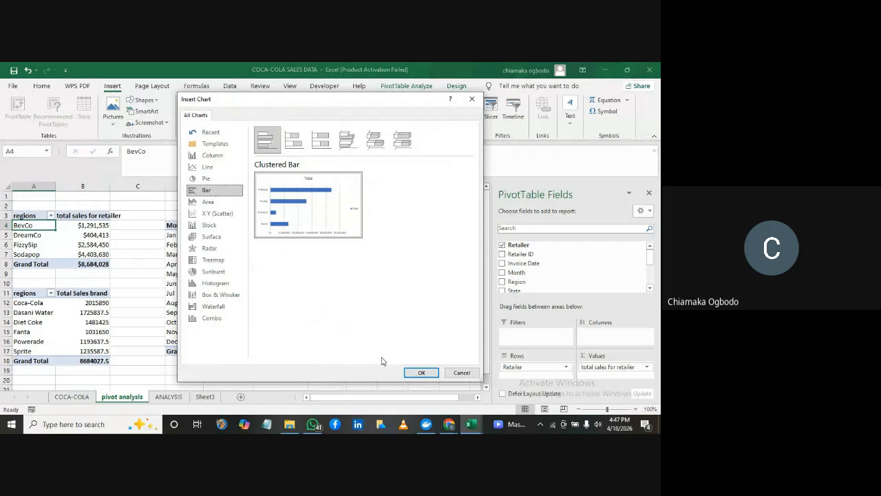
{"action": "left_click", "coordinate": [409, 373]}
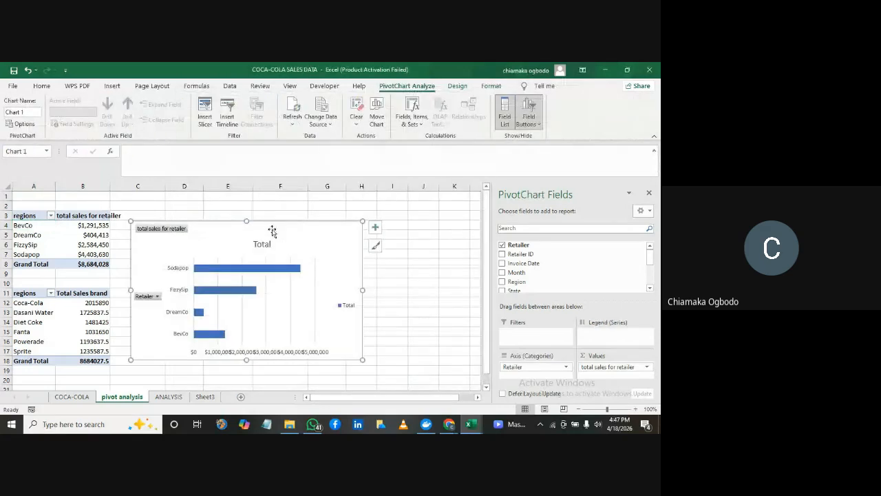
{"action": "left_click_drag", "start_coordinate": [272, 231], "coordinate": [305, 208]}
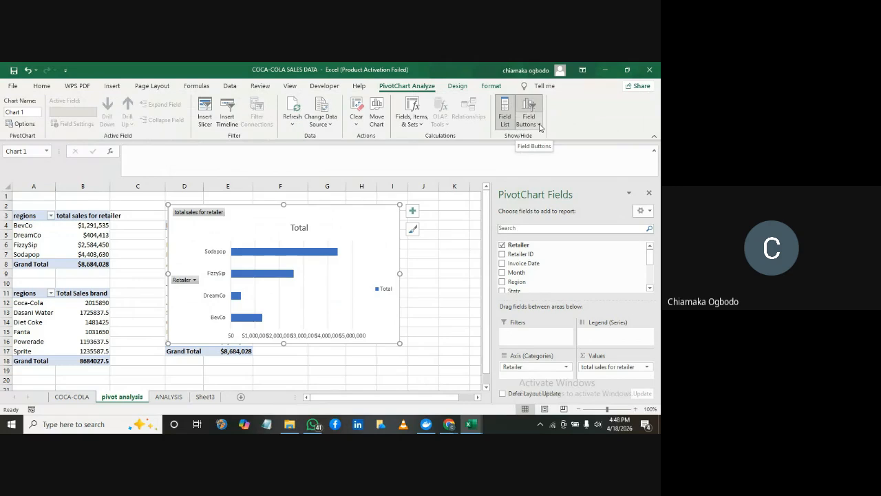
Hide all field buttons on the retailer PivotChart
{"action": "left_click", "coordinate": [540, 126]}
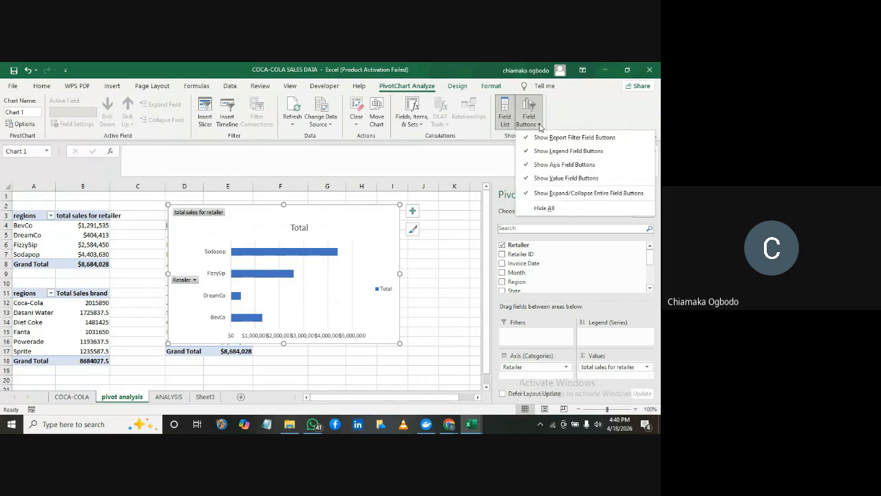
{"action": "left_click", "coordinate": [539, 127]}
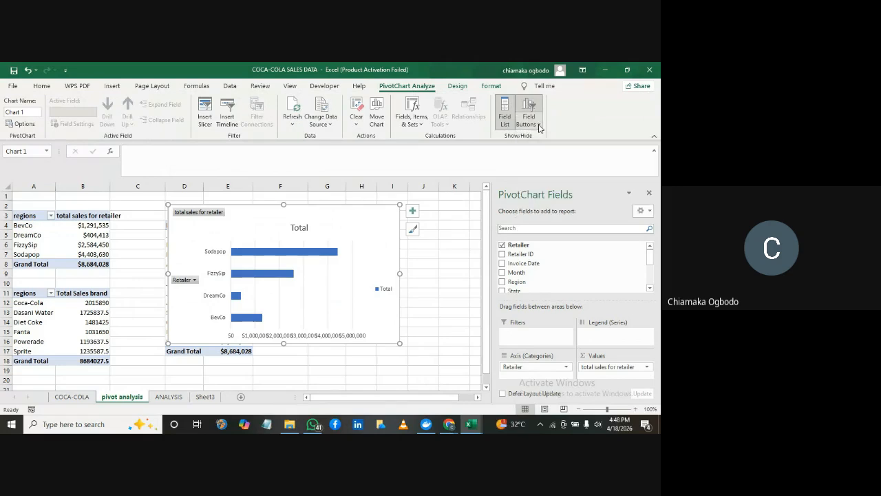
{"action": "left_click", "coordinate": [539, 128]}
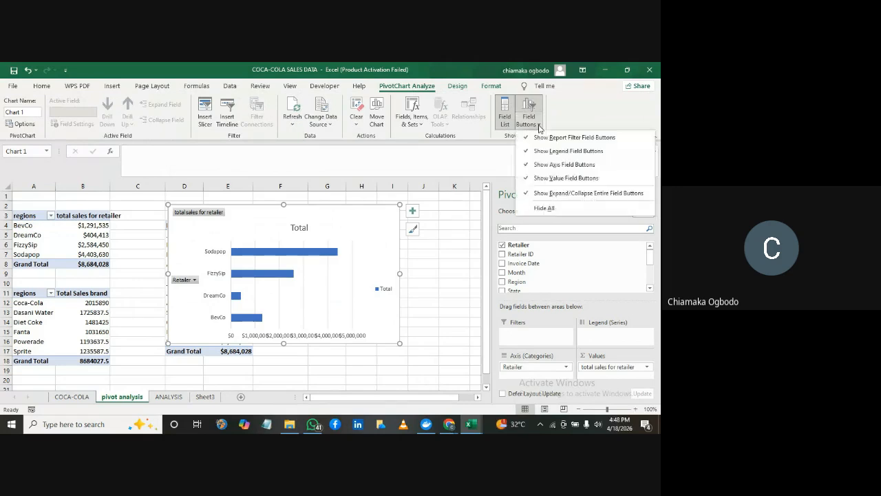
{"action": "left_click", "coordinate": [544, 208]}
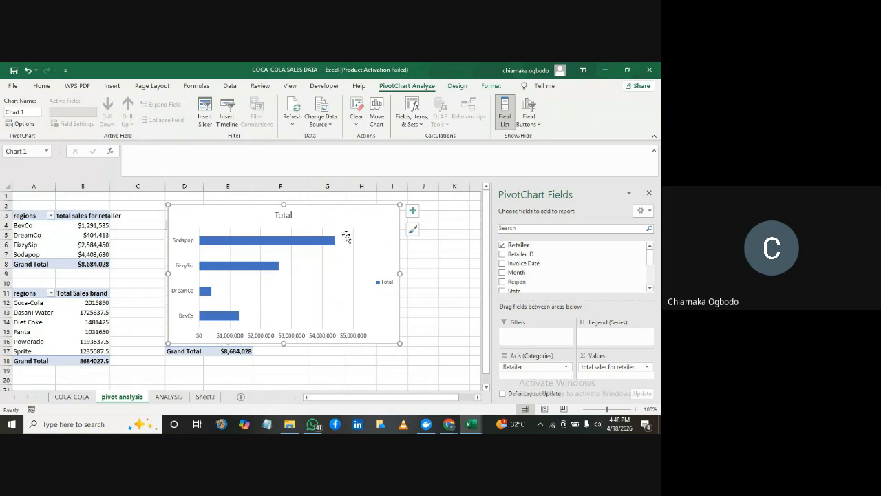
Try deleting the horizontal value axis from the retailer PivotChart, and undo the deletion
{"action": "left_click", "coordinate": [232, 336]}
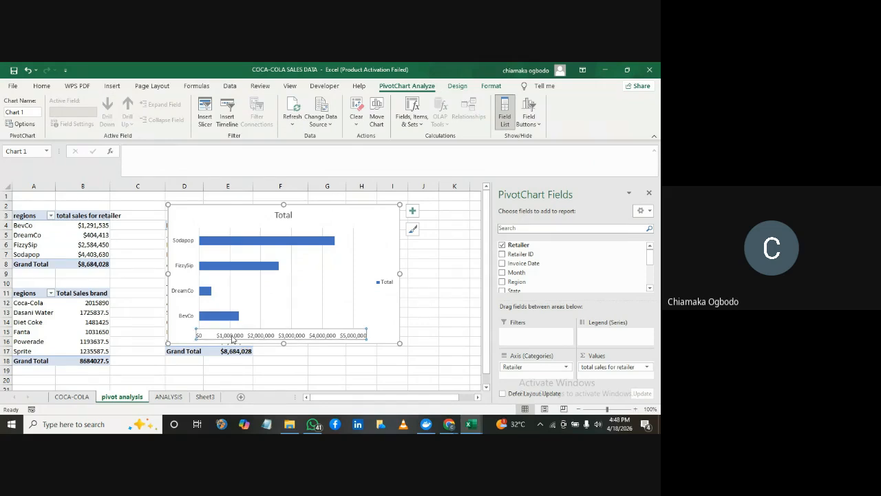
{"action": "key", "text": "Delete"}
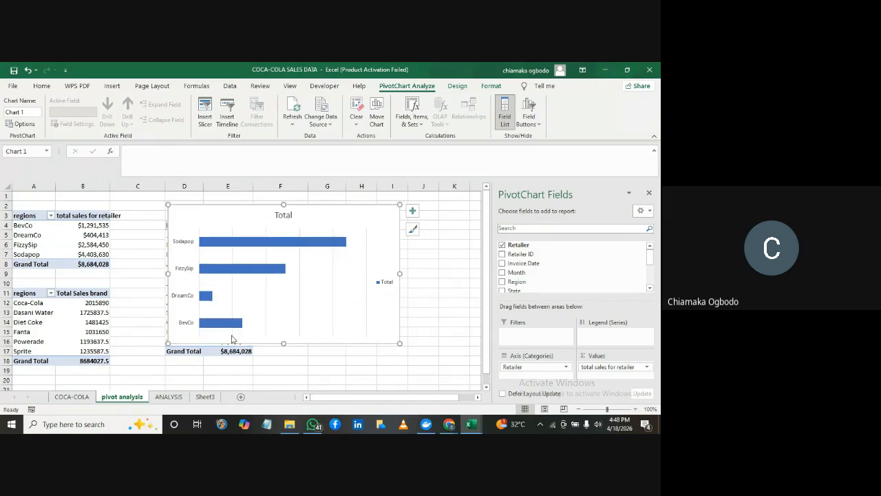
{"action": "key", "text": "ctrl+z"}
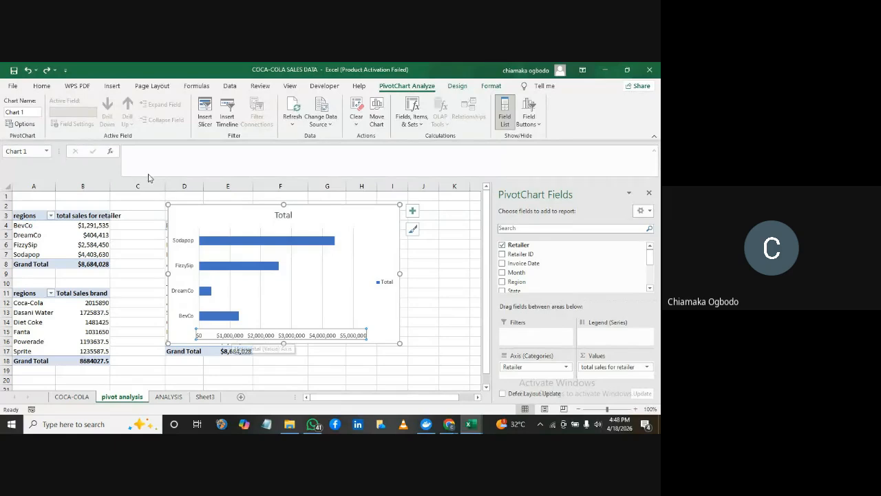
Apply a white fill and white font colour to the retailer PivotChart's horizontal value axis labels
{"action": "left_click", "coordinate": [45, 87]}
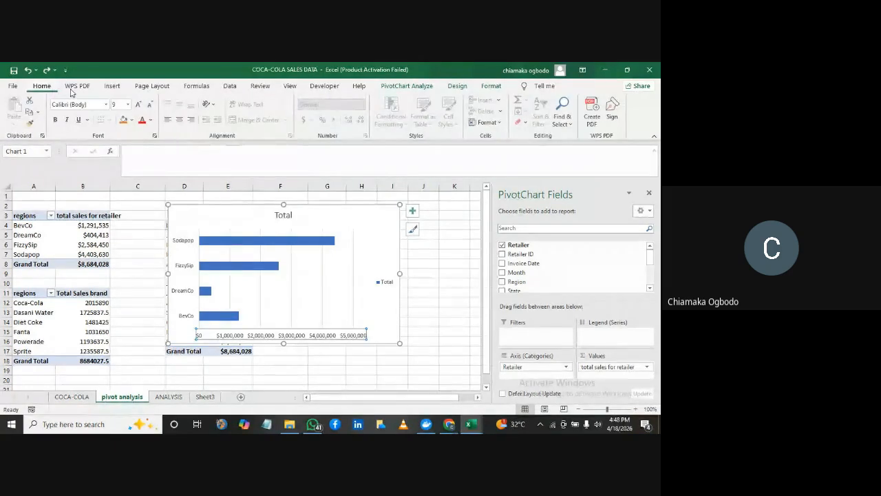
{"action": "left_click", "coordinate": [131, 120]}
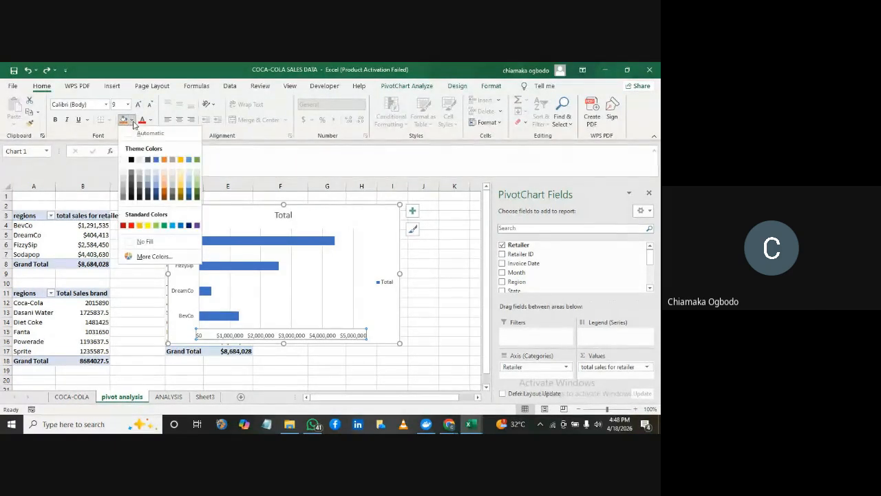
{"action": "left_click", "coordinate": [124, 161]}
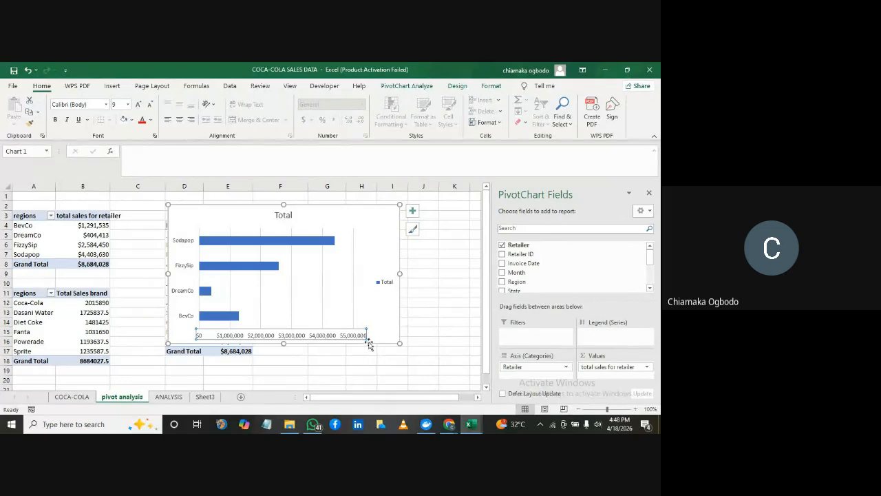
{"action": "left_click", "coordinate": [150, 120]}
{"action": "left_click", "coordinate": [151, 158]}
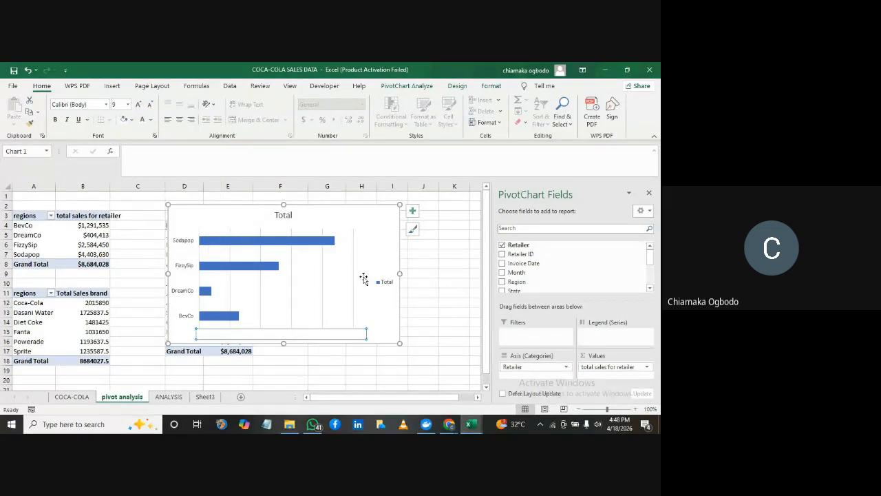
{"action": "left_click", "coordinate": [438, 281]}
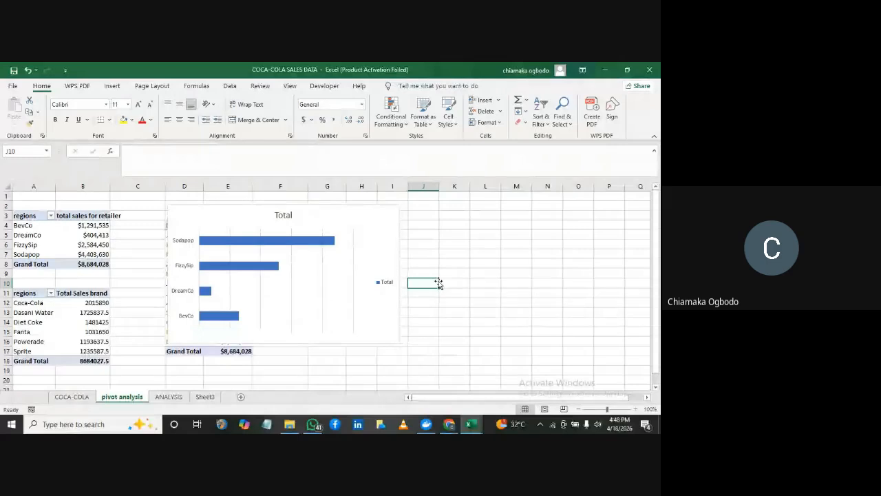
Delete the horizontal value axis from the retailer PivotChart
{"action": "left_click", "coordinate": [215, 338]}
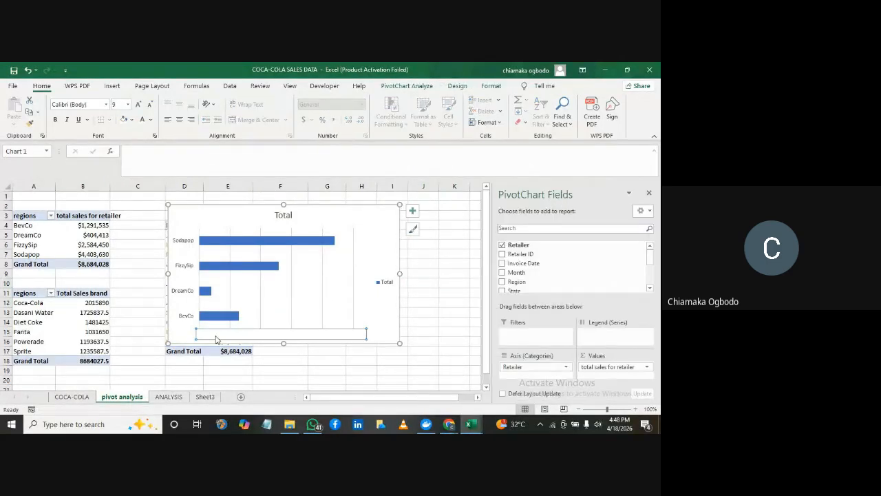
{"action": "key", "text": "Delete"}
{"action": "left_click", "coordinate": [315, 354]}
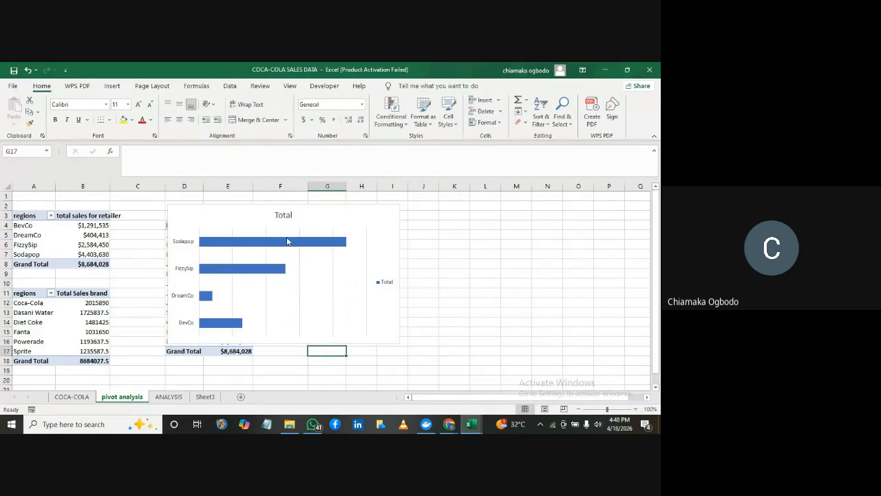
{"action": "left_click", "coordinate": [238, 206]}
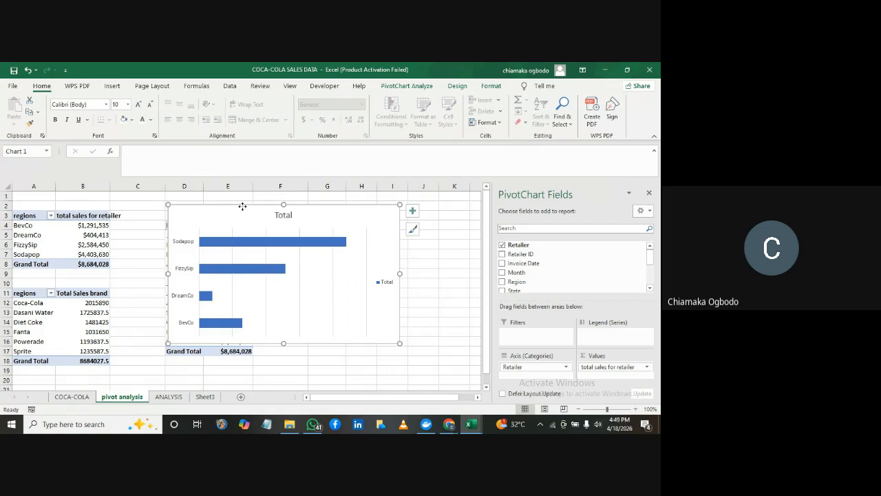
{"action": "right_click", "coordinate": [242, 208]}
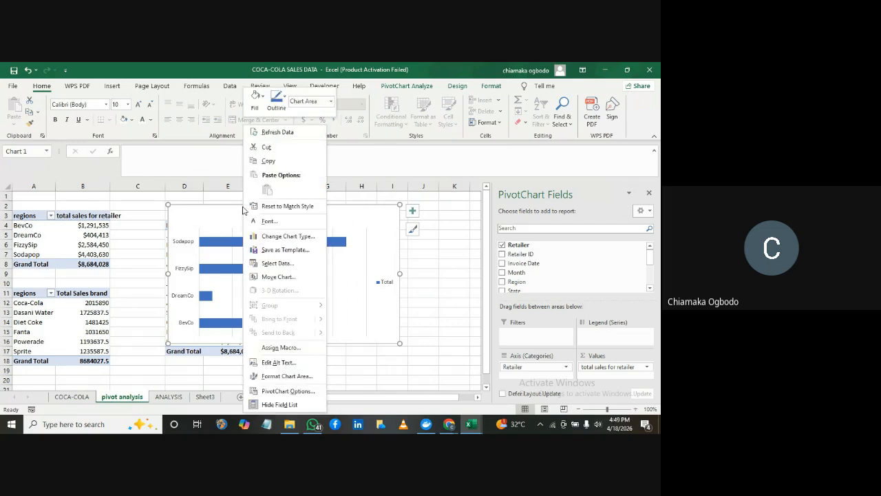
{"action": "left_click", "coordinate": [344, 222]}
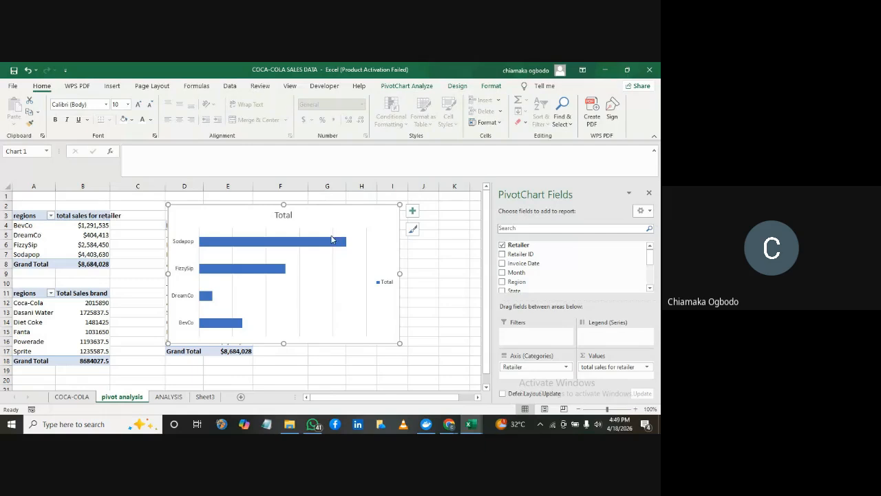
Sort the retailer PivotChart's bars by sales value from smallest to largest
{"action": "left_click", "coordinate": [327, 242]}
{"action": "right_click", "coordinate": [327, 241]}
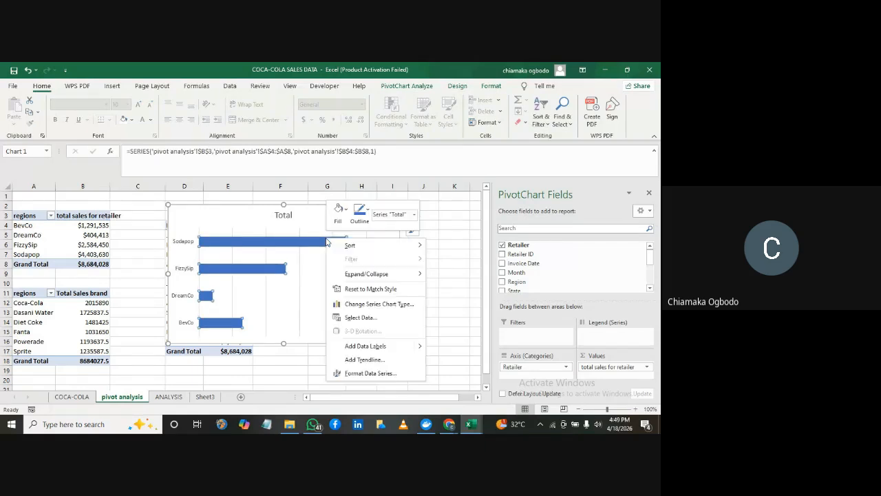
{"action": "key", "text": "Escape"}
{"action": "left_click", "coordinate": [304, 243]}
{"action": "right_click", "coordinate": [304, 243]}
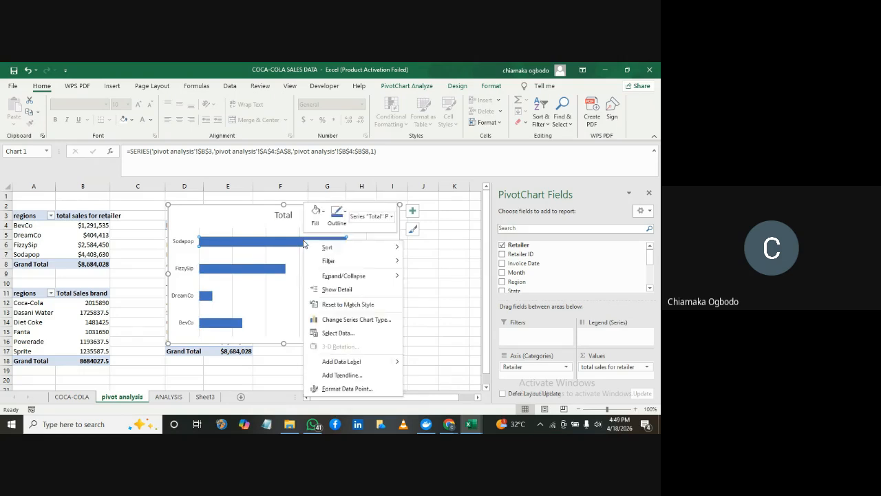
{"action": "mouse_move", "coordinate": [324, 248]}
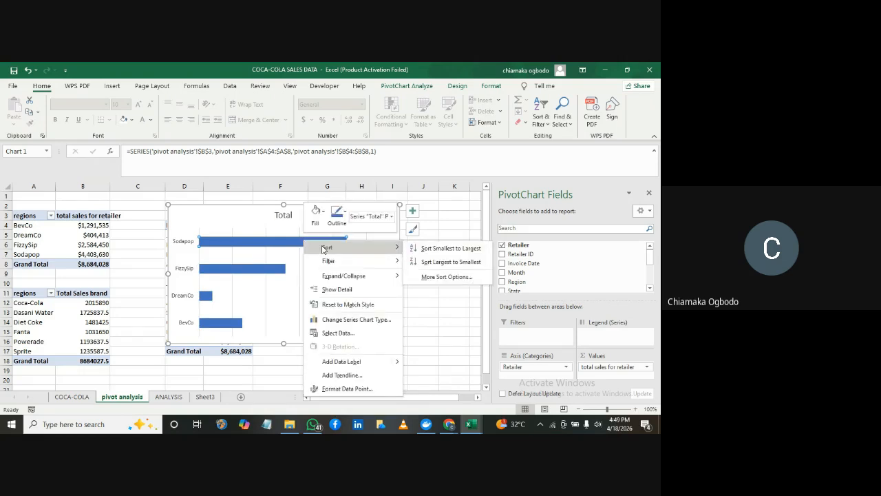
{"action": "left_click", "coordinate": [434, 249]}
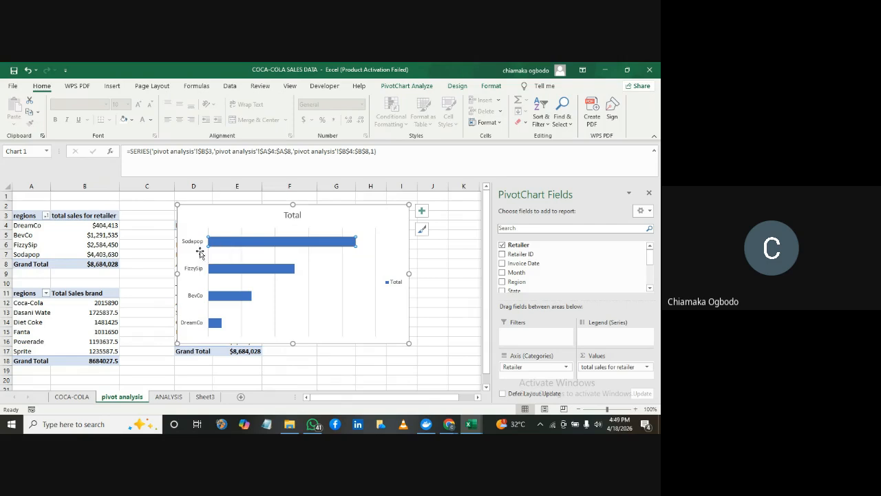
Open the data point fill options for the Sodapop bar in the retailer PivotChart
{"action": "mouse_move", "coordinate": [292, 247]}
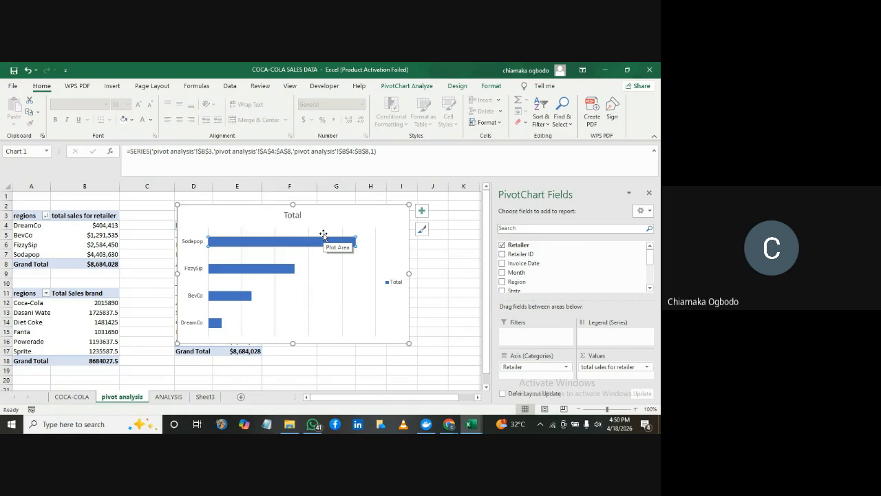
{"action": "mouse_move", "coordinate": [319, 243]}
{"action": "right_click", "coordinate": [317, 244]}
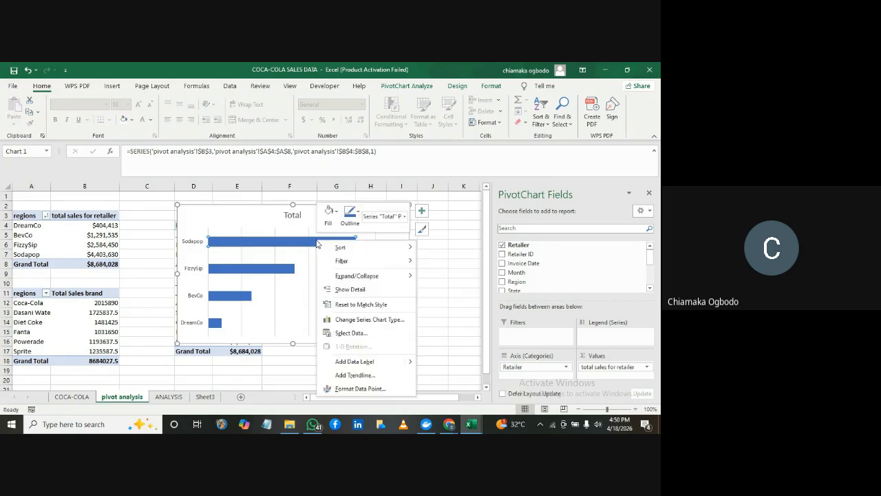
{"action": "left_click", "coordinate": [363, 390]}
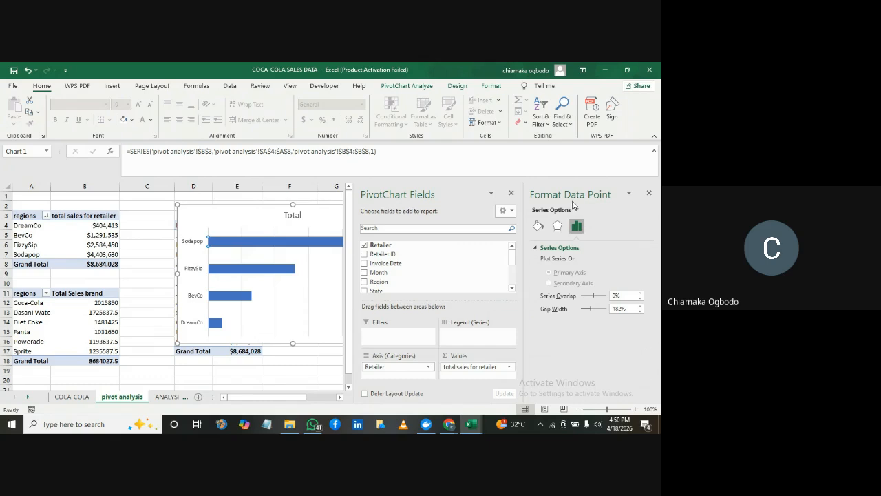
{"action": "left_click", "coordinate": [540, 229]}
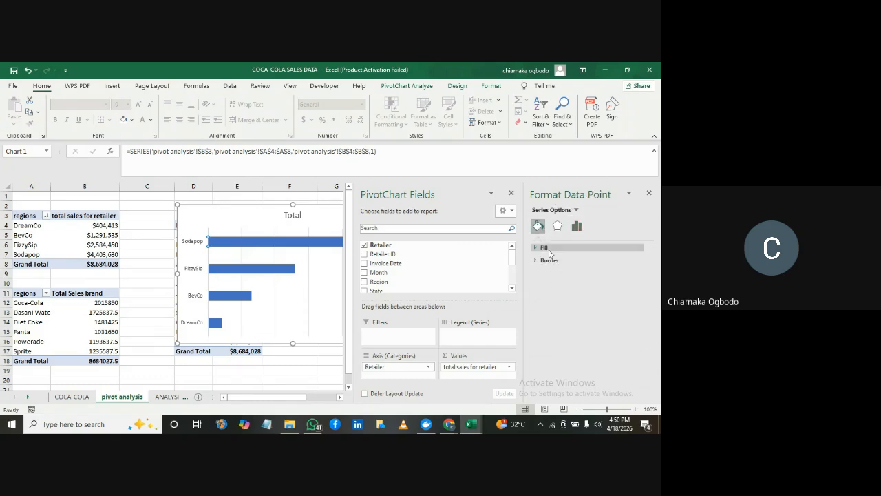
{"action": "left_click", "coordinate": [548, 249]}
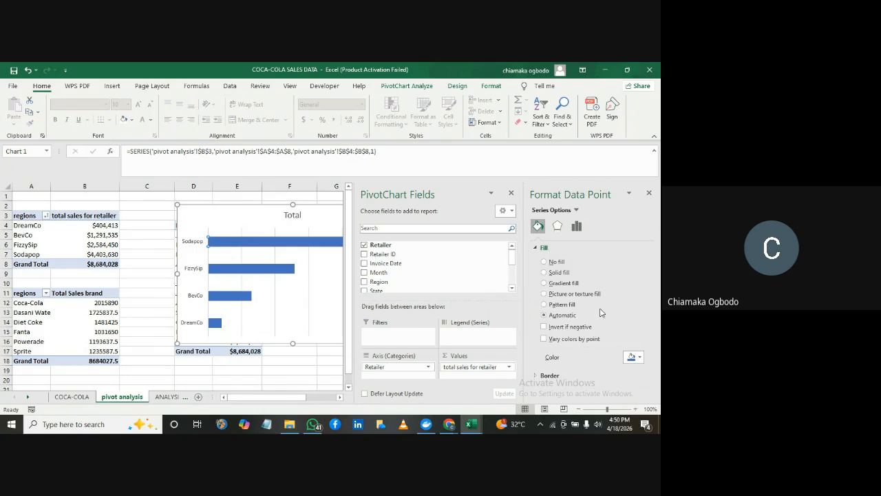
{"action": "left_click", "coordinate": [639, 357]}
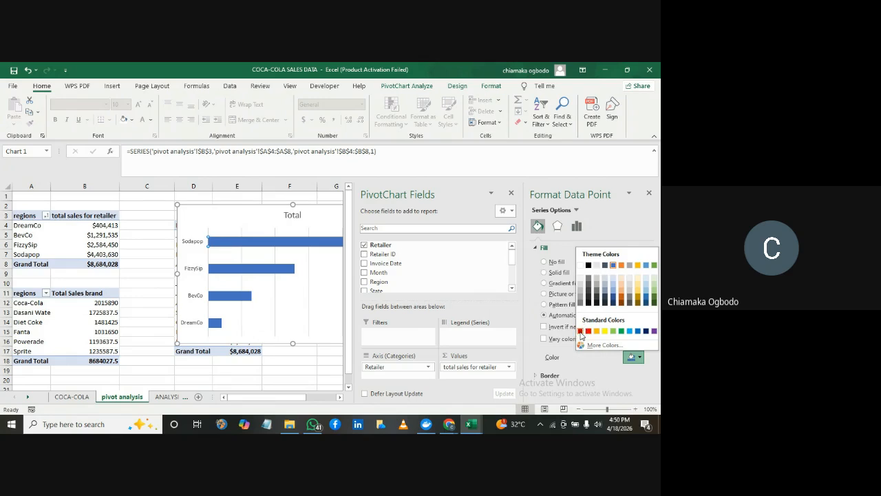
{"action": "left_click", "coordinate": [613, 347]}
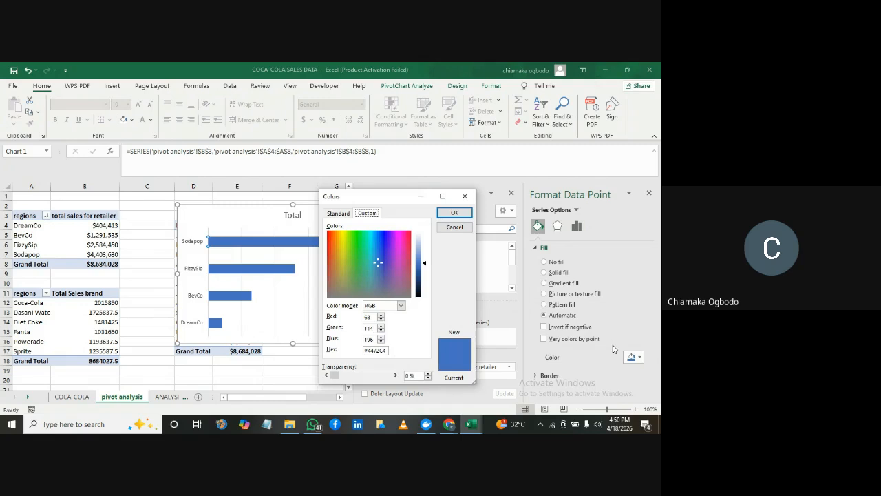
{"action": "left_click", "coordinate": [329, 273]}
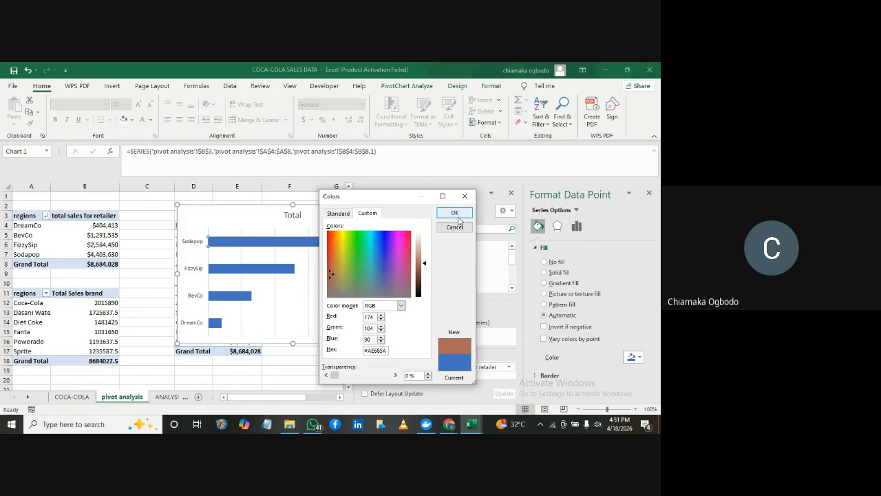
{"action": "left_click", "coordinate": [465, 196]}
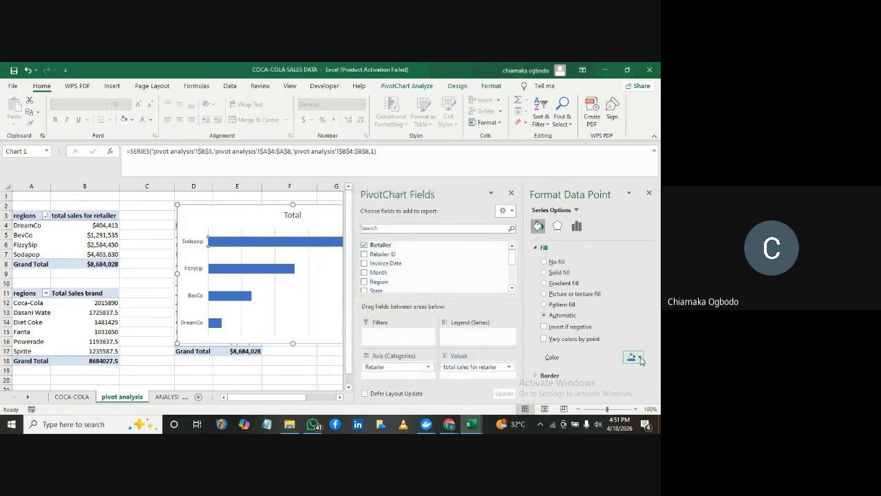
Fill the Sodapop bar with the standard Dark Red colour and close the data point formatting options
{"action": "left_click", "coordinate": [631, 356]}
{"action": "left_click", "coordinate": [581, 331]}
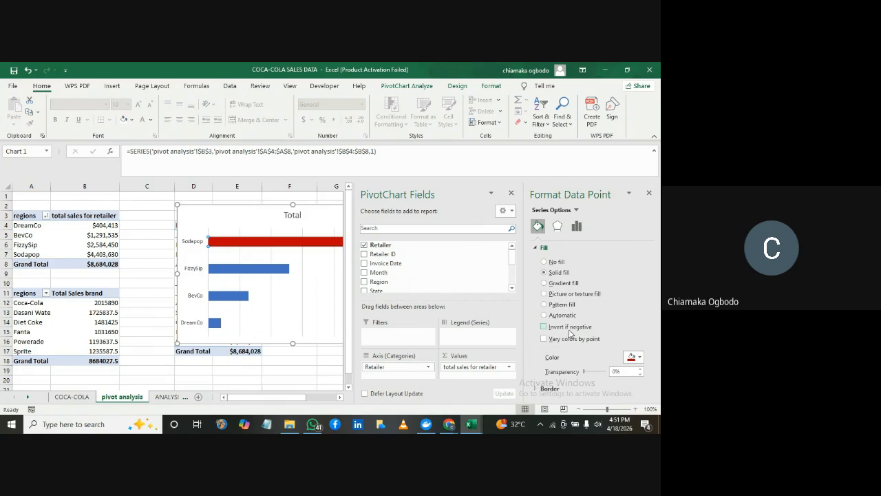
{"action": "left_click", "coordinate": [650, 194]}
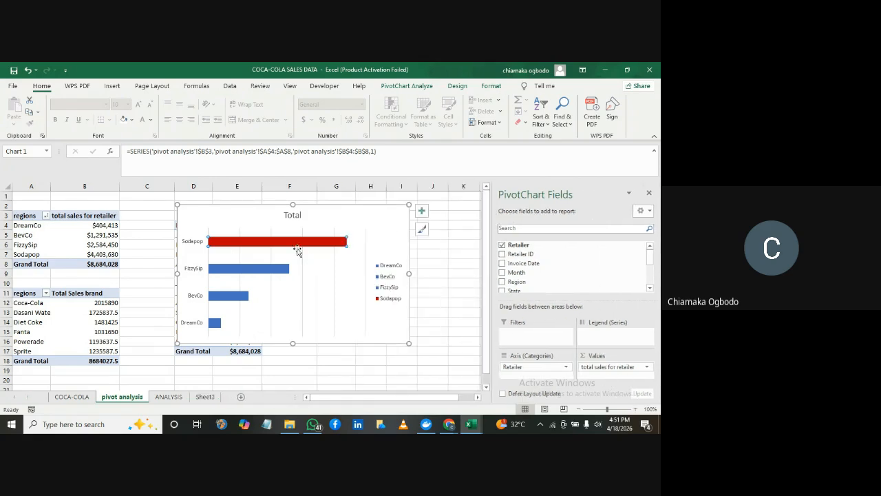
Open the data point formatting options for the Sodapop bar and close the PivotChart field list
{"action": "mouse_move", "coordinate": [299, 248]}
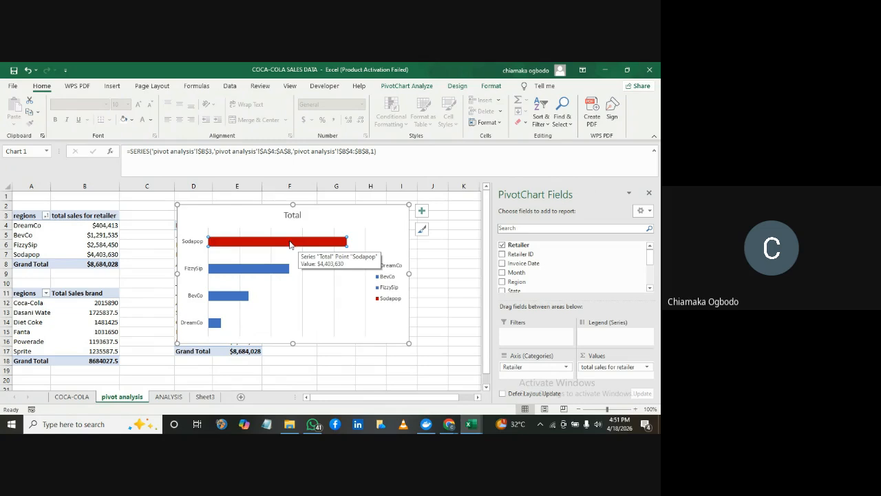
{"action": "double_click", "coordinate": [290, 245]}
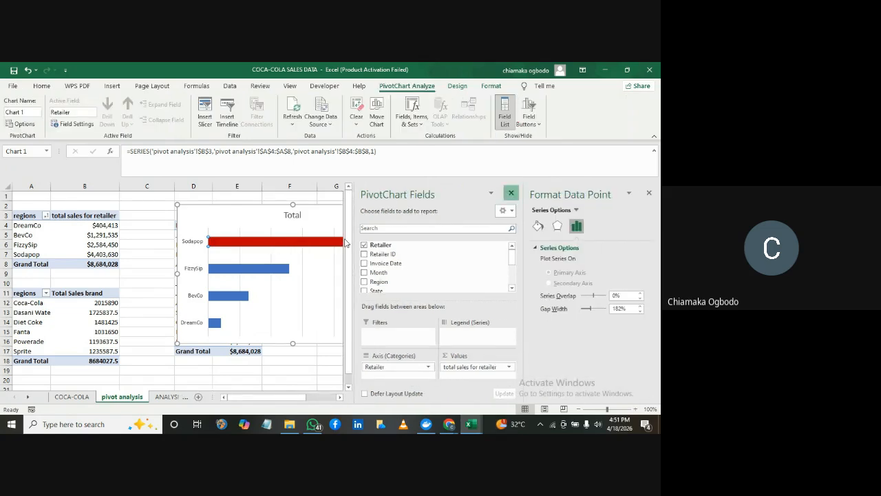
{"action": "left_click", "coordinate": [511, 192]}
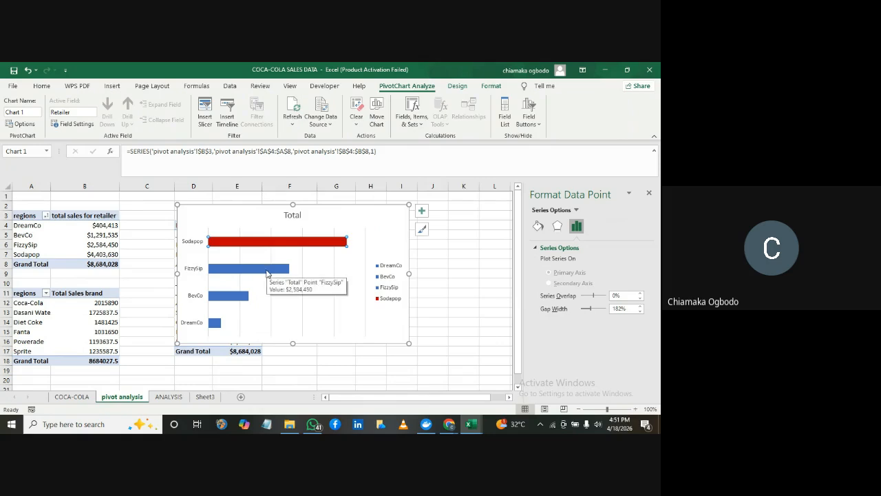
{"action": "left_click", "coordinate": [253, 232]}
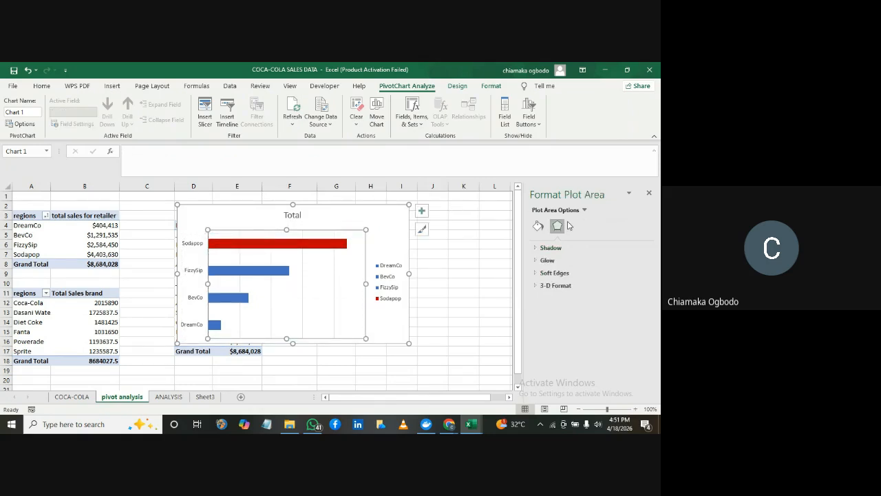
{"action": "left_click", "coordinate": [539, 224]}
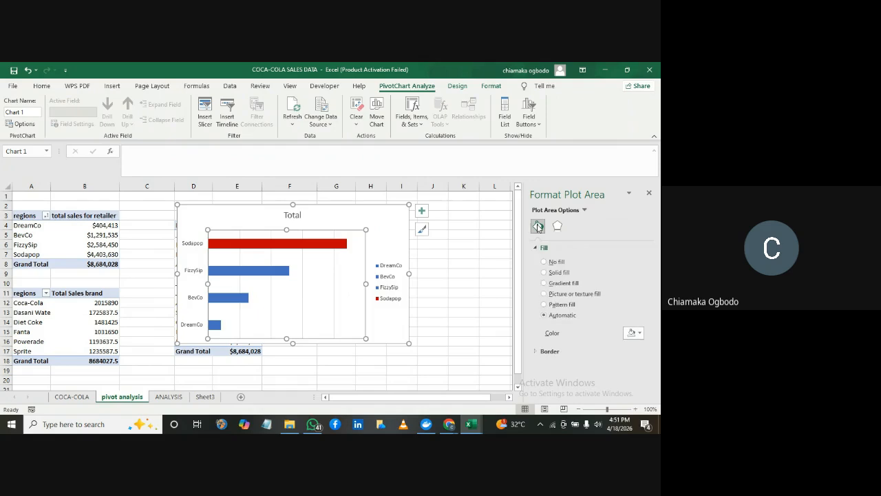
{"action": "left_click", "coordinate": [640, 334]}
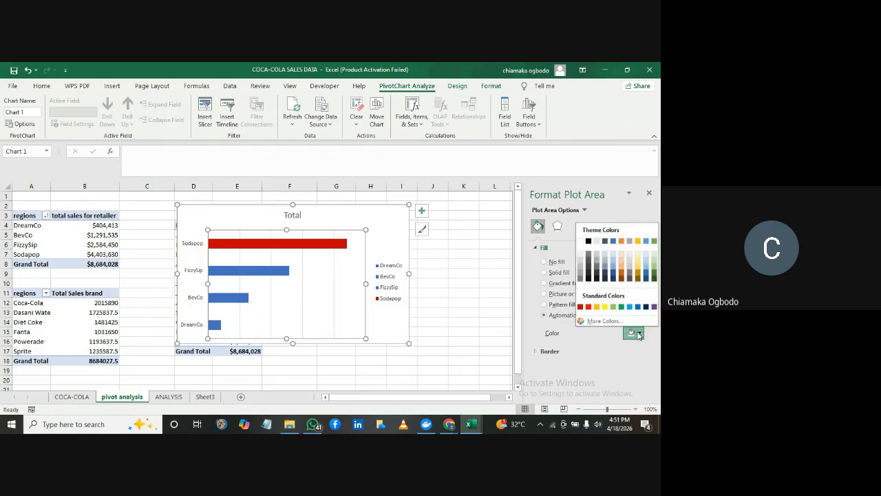
{"action": "left_click", "coordinate": [278, 246]}
{"action": "left_click", "coordinate": [278, 246]}
{"action": "left_click", "coordinate": [278, 246]}
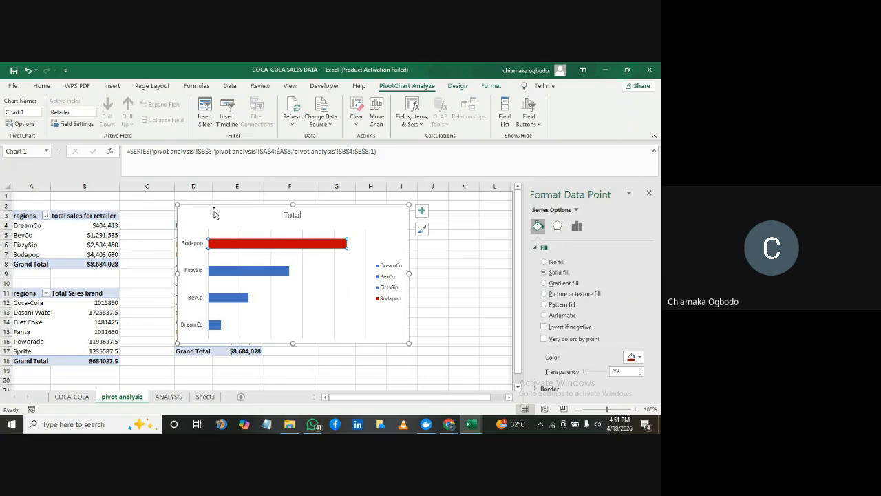
Fill all the bars in the retailer PivotChart's data series with the standard Dark Red colour
{"action": "left_click", "coordinate": [170, 205]}
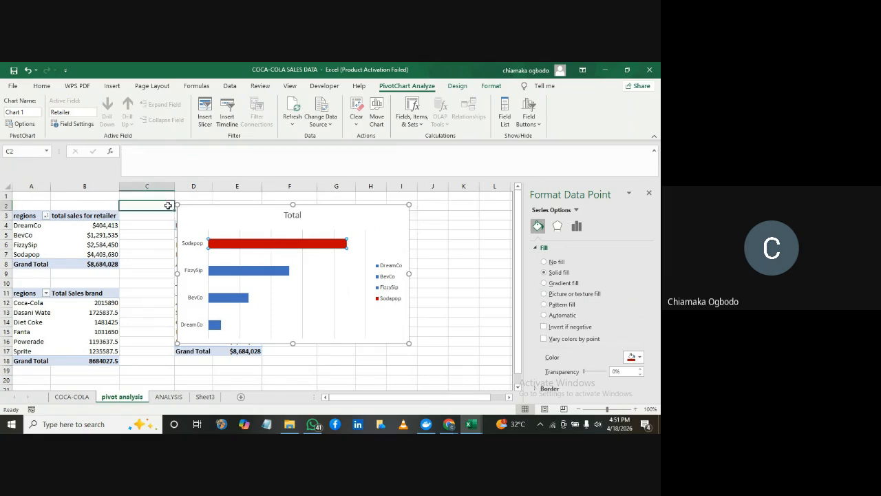
{"action": "left_click", "coordinate": [269, 250]}
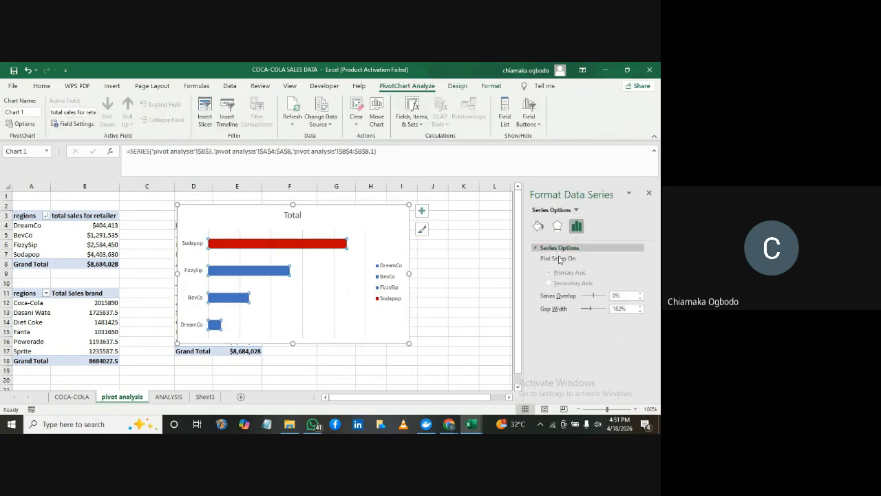
{"action": "left_click", "coordinate": [538, 226]}
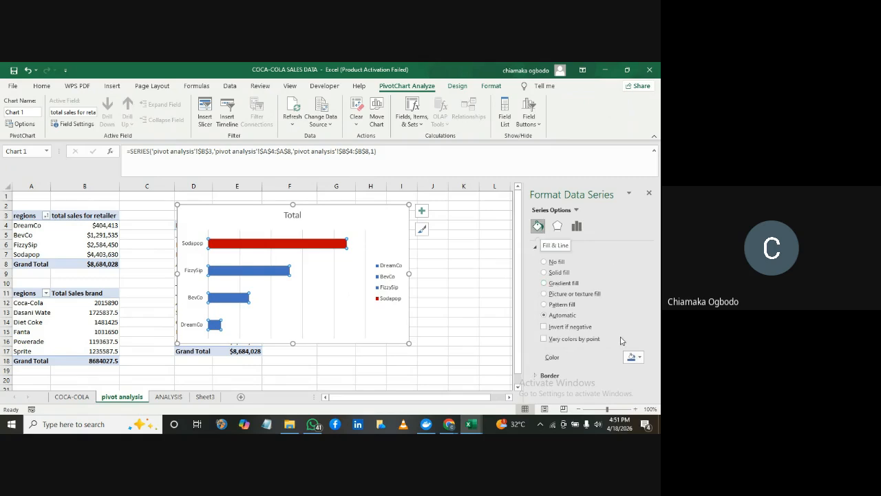
{"action": "left_click", "coordinate": [639, 357]}
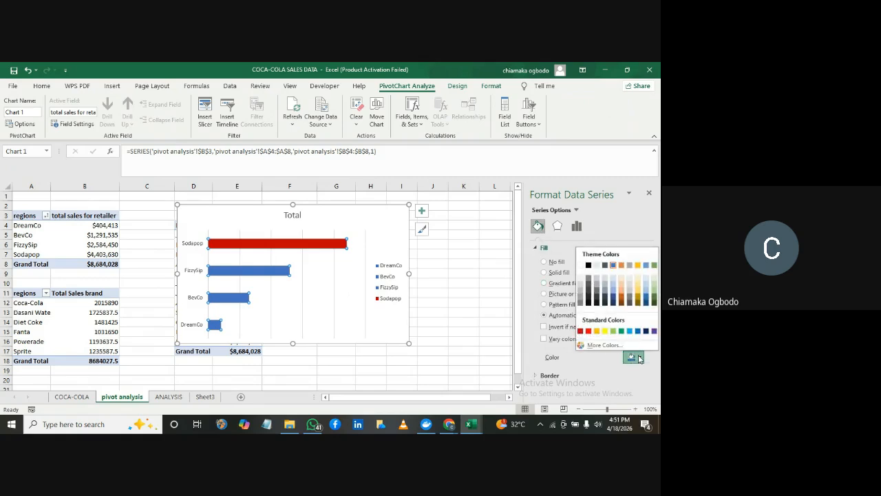
{"action": "left_click", "coordinate": [582, 333]}
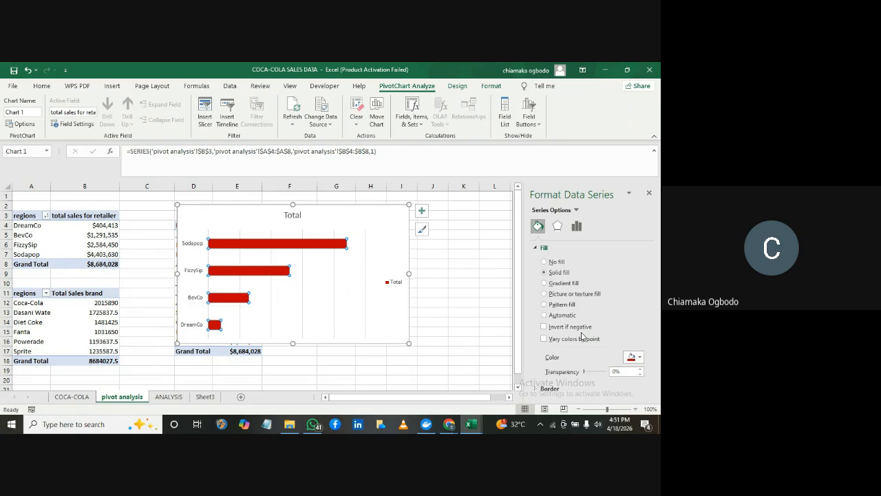
{"action": "left_click", "coordinate": [452, 217]}
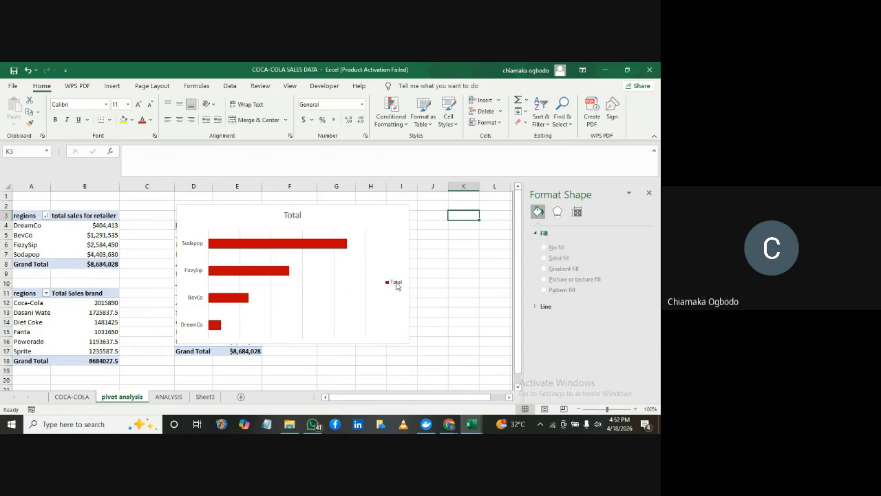
Remove the gridlines from the retailer PivotChart
{"action": "left_click", "coordinate": [371, 214]}
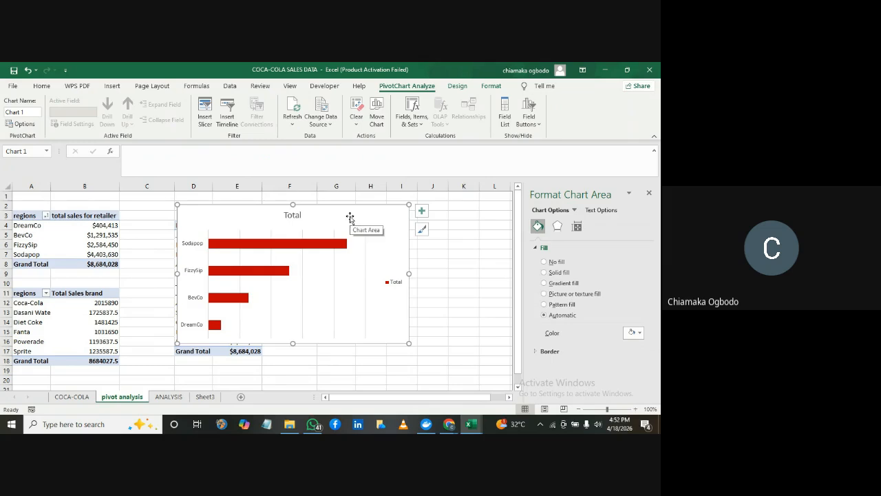
{"action": "left_click", "coordinate": [422, 215]}
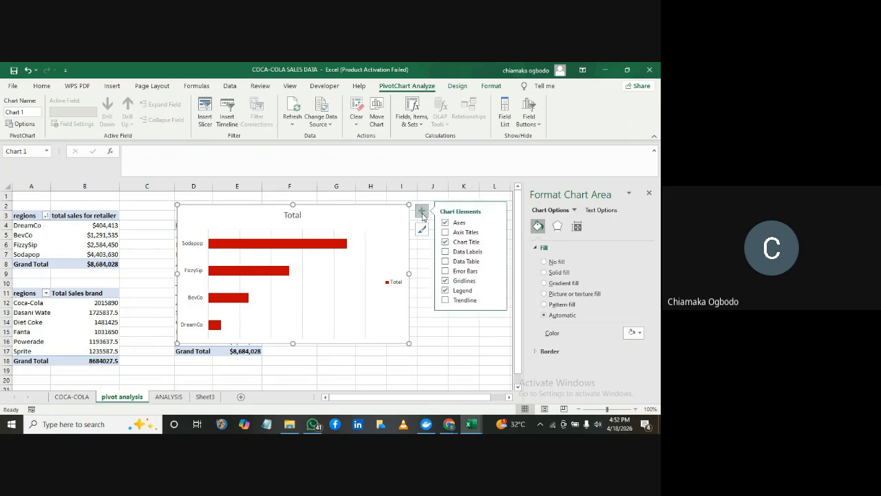
{"action": "left_click", "coordinate": [446, 281]}
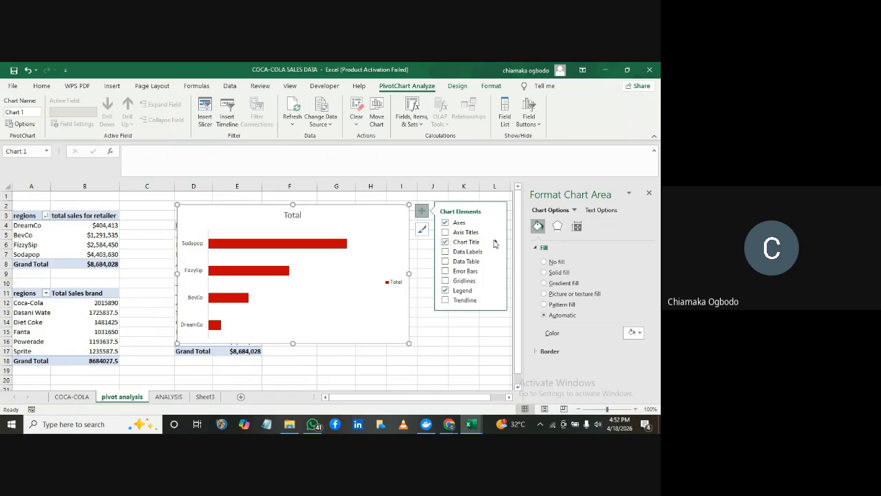
Change the retailer PivotChart's title to "Sales by Retailer"
{"action": "mouse_move", "coordinate": [497, 244]}
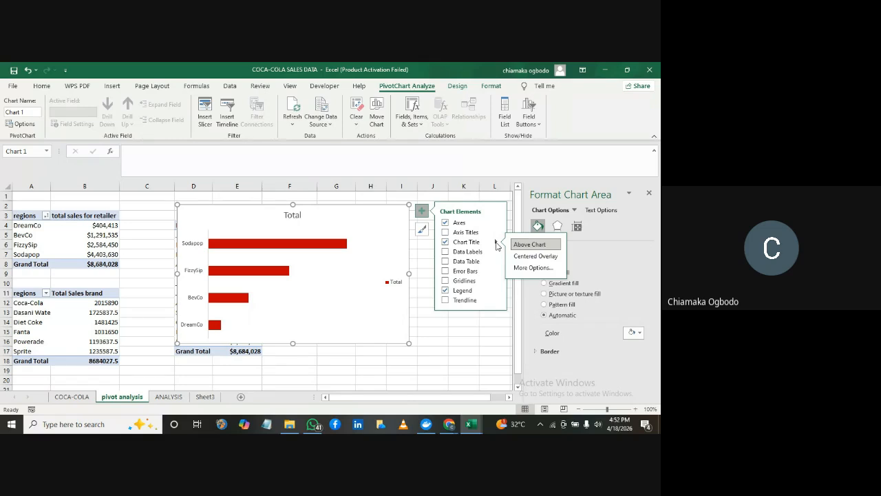
{"action": "left_click", "coordinate": [295, 217]}
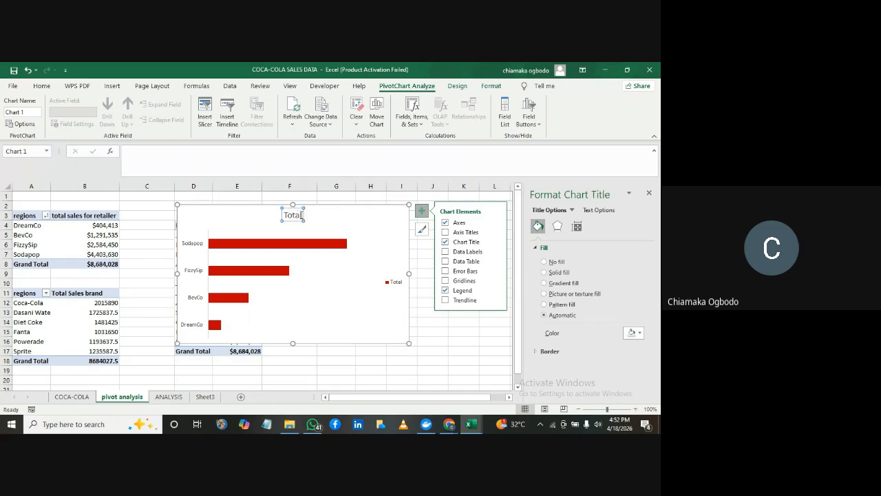
{"action": "left_click", "coordinate": [301, 215]}
{"action": "key", "text": "BackSpace"}
{"action": "key", "text": "BackSpace"}
{"action": "key", "text": "BackSpace"}
{"action": "key", "text": "BackSpace"}
{"action": "key", "text": "BackSpace"}
{"action": "type", "text": "Sa"}
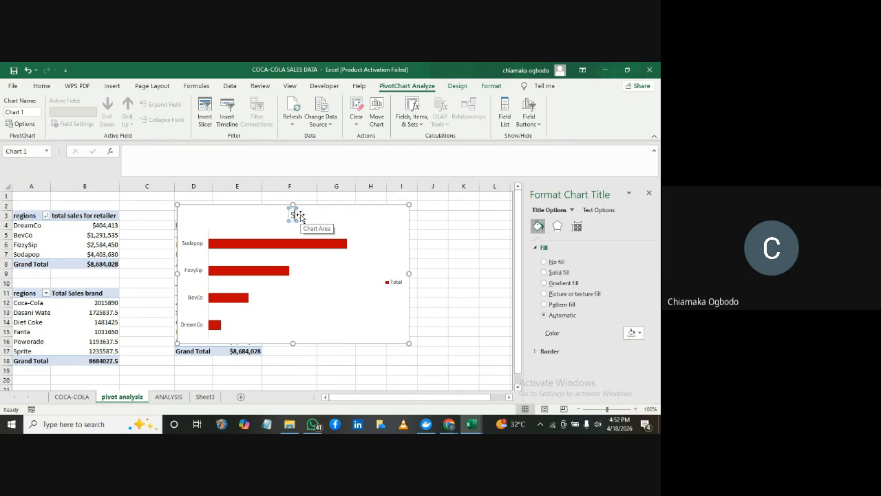
{"action": "type", "text": "les"}
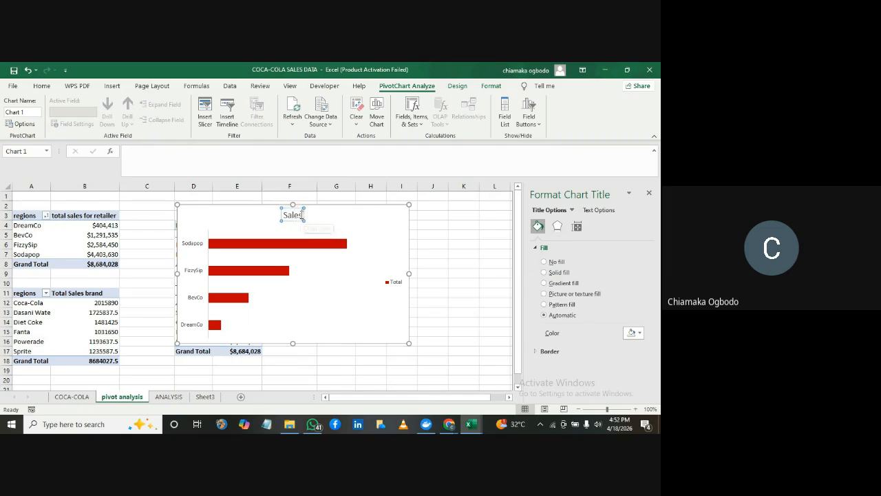
{"action": "type", "text": " by Retailer"}
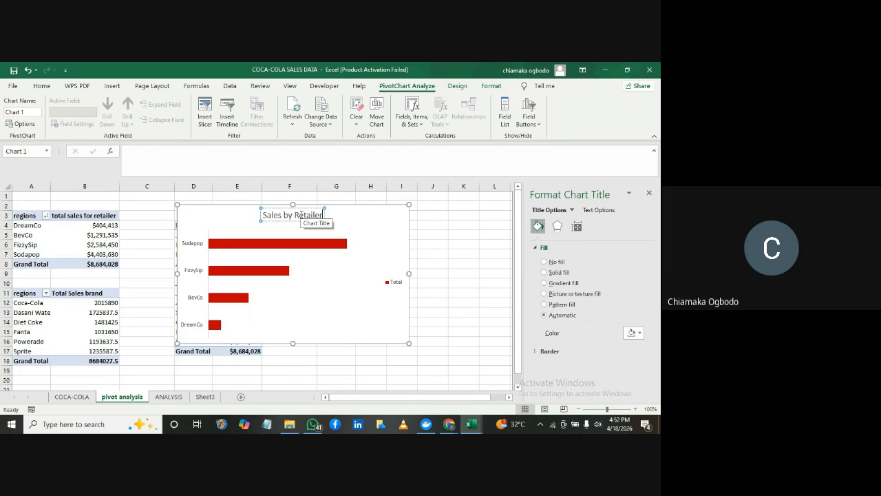
{"action": "key", "text": "Return"}
{"action": "key", "text": "BackSpace"}
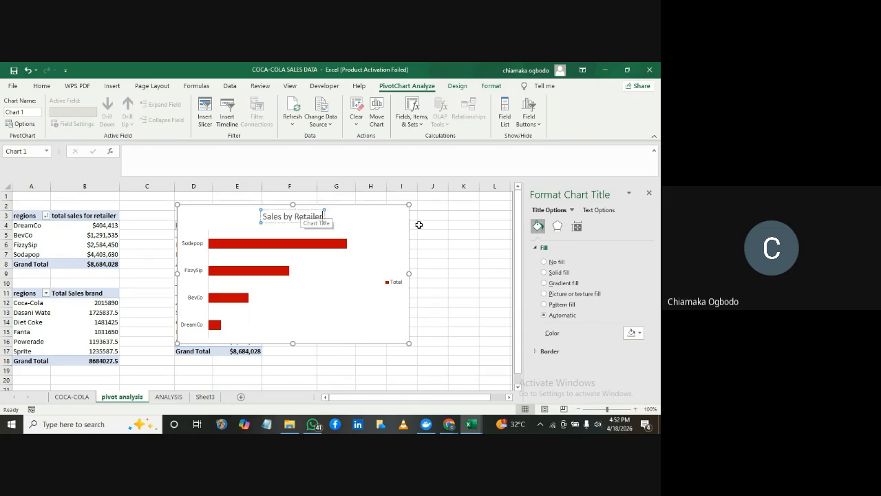
Delete the legend from the Sales by Retailer PivotChart and deselect the chart
{"action": "left_click", "coordinate": [394, 283]}
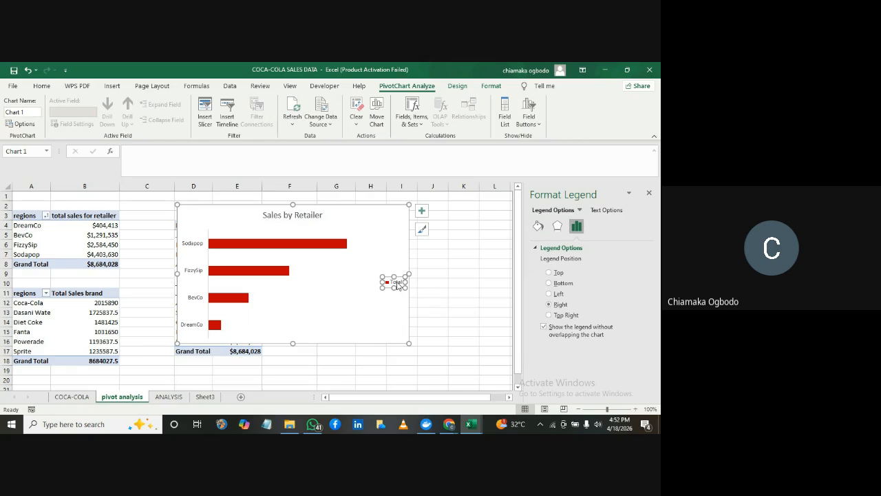
{"action": "key", "text": "Delete"}
{"action": "left_click", "coordinate": [456, 258]}
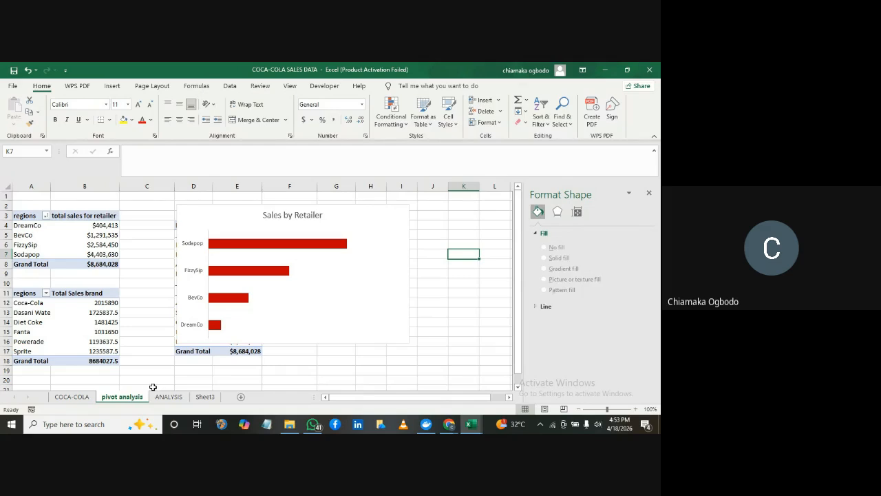
Shrink the Sales by Retailer PivotChart in width and height and move it over to column I, clear of the Sales by month PivotTable
{"action": "left_click", "coordinate": [227, 224]}
{"action": "left_click_drag", "start_coordinate": [178, 273], "coordinate": [281, 274]}
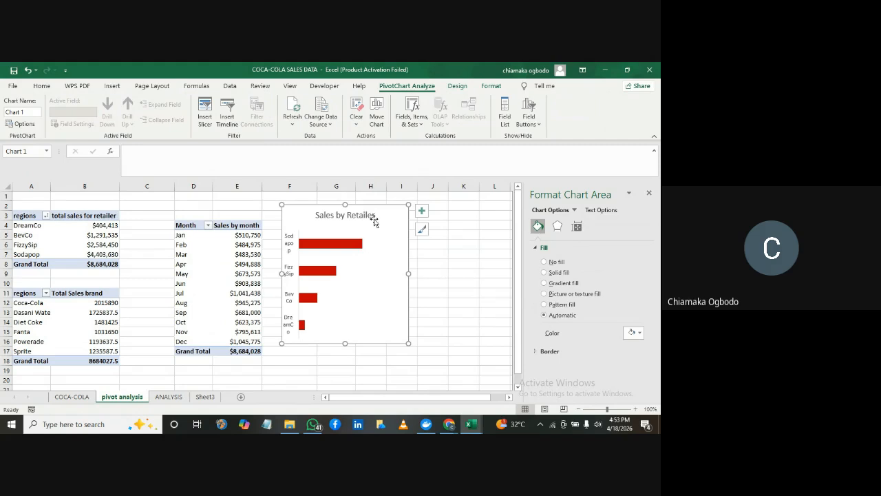
{"action": "left_click_drag", "start_coordinate": [294, 217], "coordinate": [422, 203]}
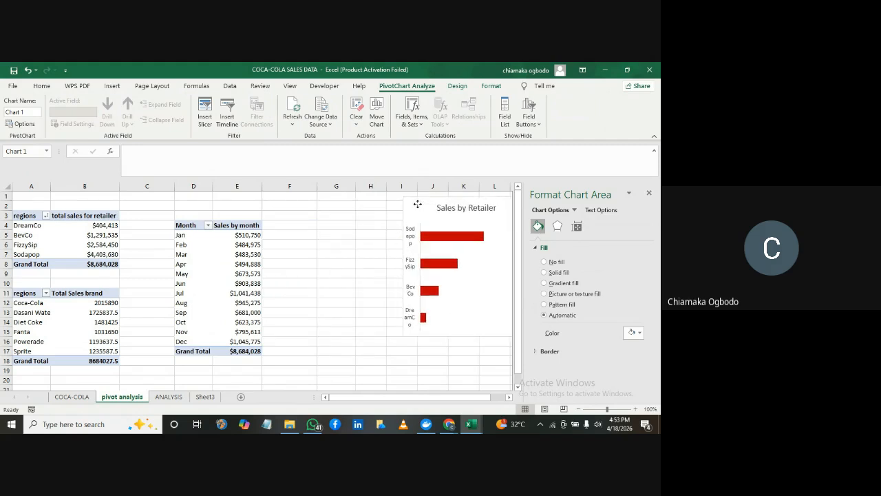
{"action": "left_click_drag", "start_coordinate": [467, 334], "coordinate": [467, 286]}
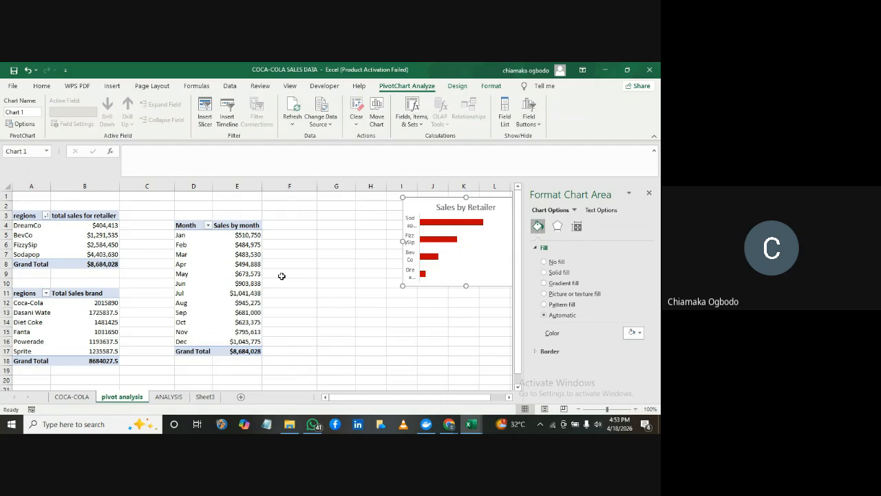
Insert a Line PivotChart from the Sales by month PivotTable and shift it up to about row 2
{"action": "left_click", "coordinate": [203, 265]}
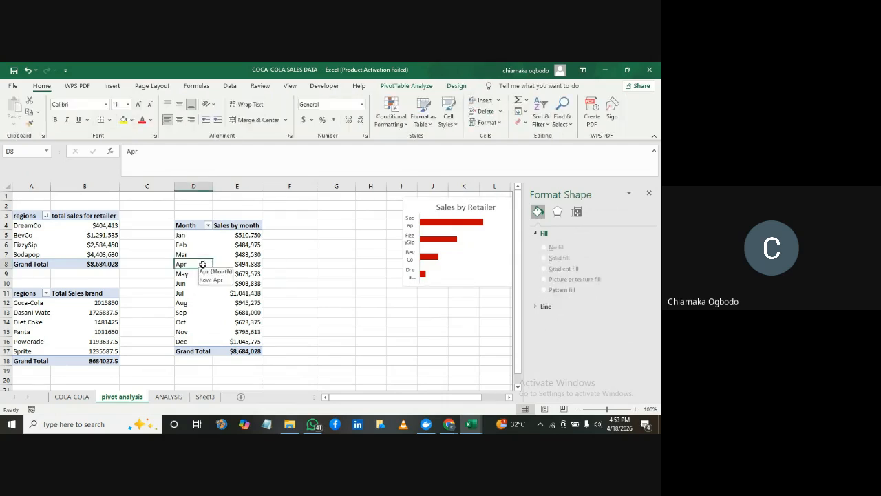
{"action": "left_click", "coordinate": [112, 87]}
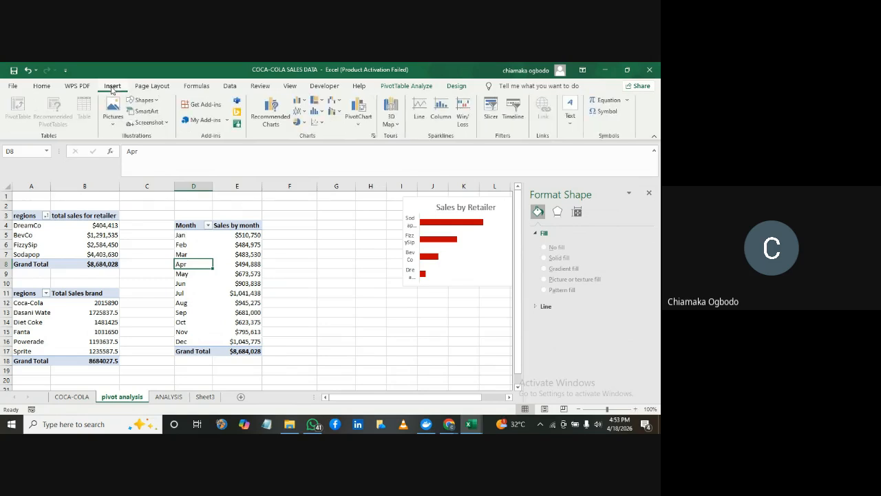
{"action": "left_click", "coordinate": [273, 110]}
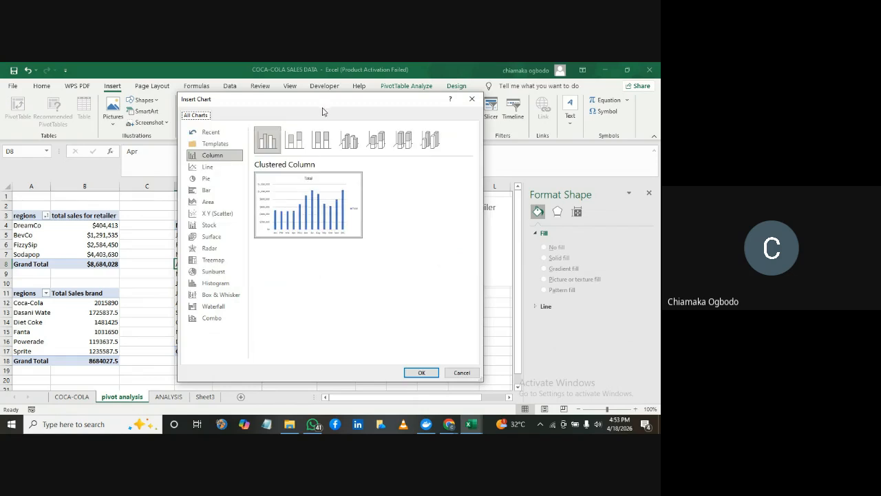
{"action": "left_click", "coordinate": [215, 319]}
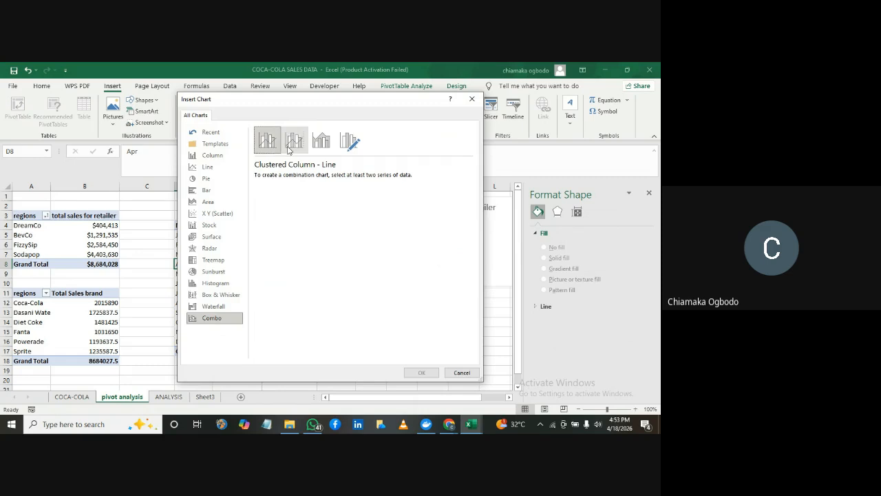
{"action": "left_click", "coordinate": [229, 169]}
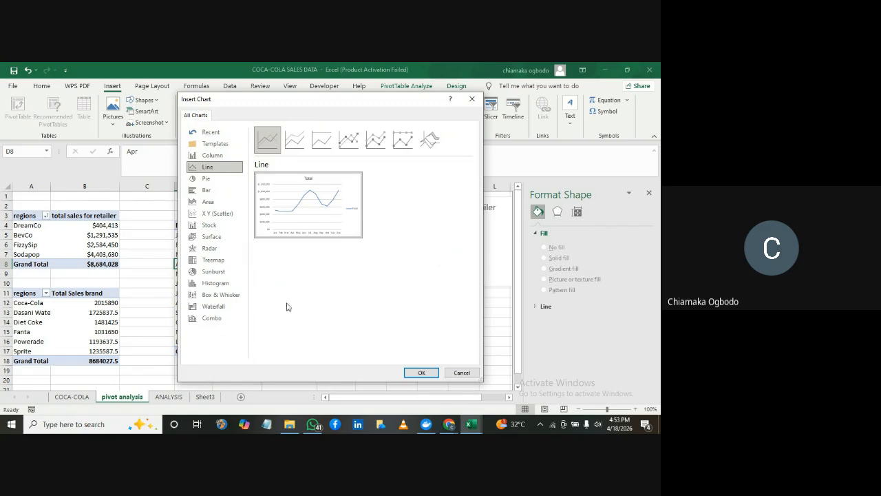
{"action": "left_click", "coordinate": [422, 372]}
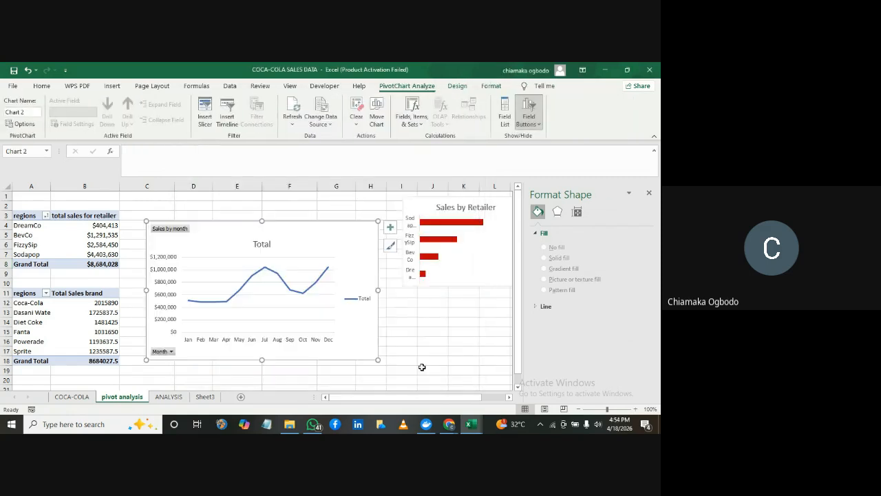
{"action": "left_click_drag", "start_coordinate": [296, 230], "coordinate": [288, 205]}
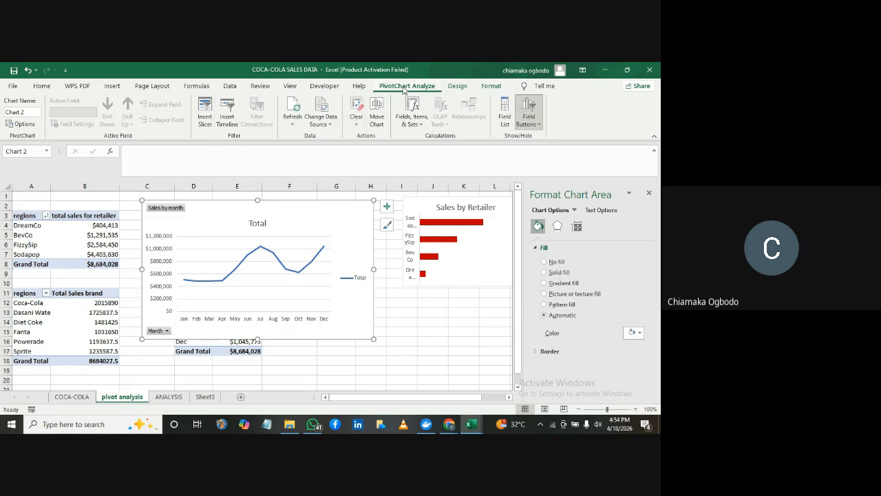
Hide all field buttons on the monthly line PivotChart and delete its vertical value axis
{"action": "left_click", "coordinate": [540, 129]}
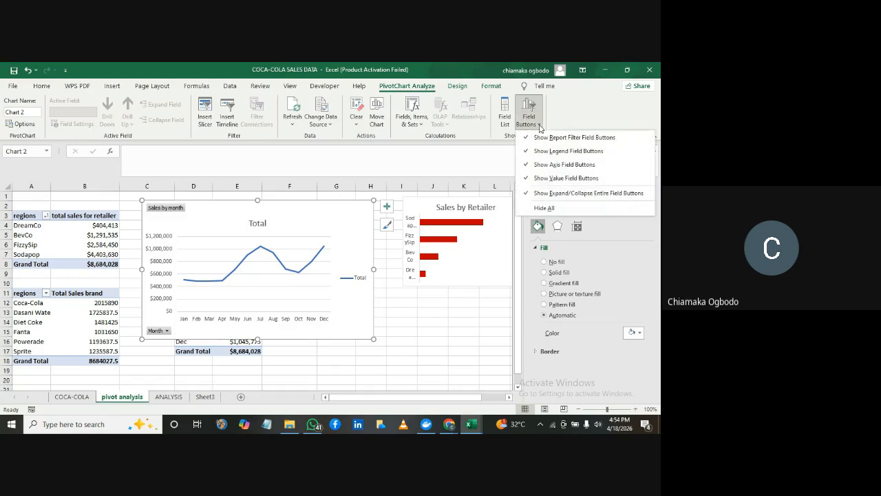
{"action": "left_click", "coordinate": [544, 208]}
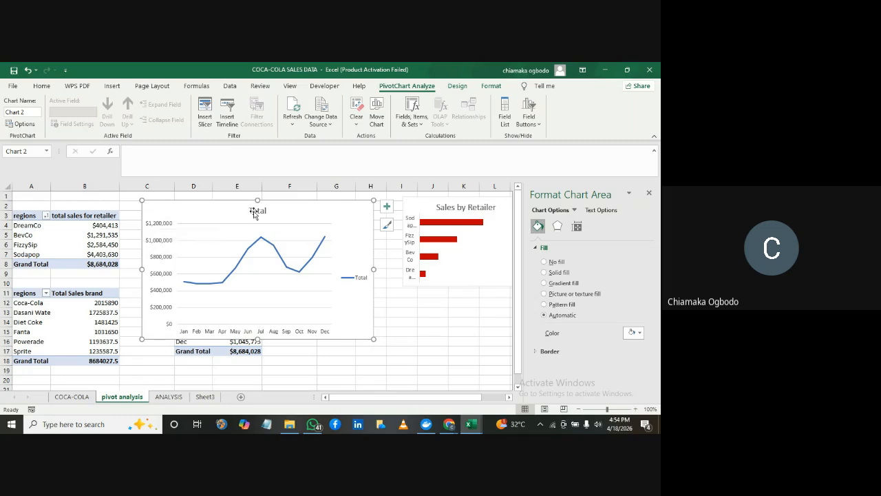
{"action": "left_click", "coordinate": [162, 225]}
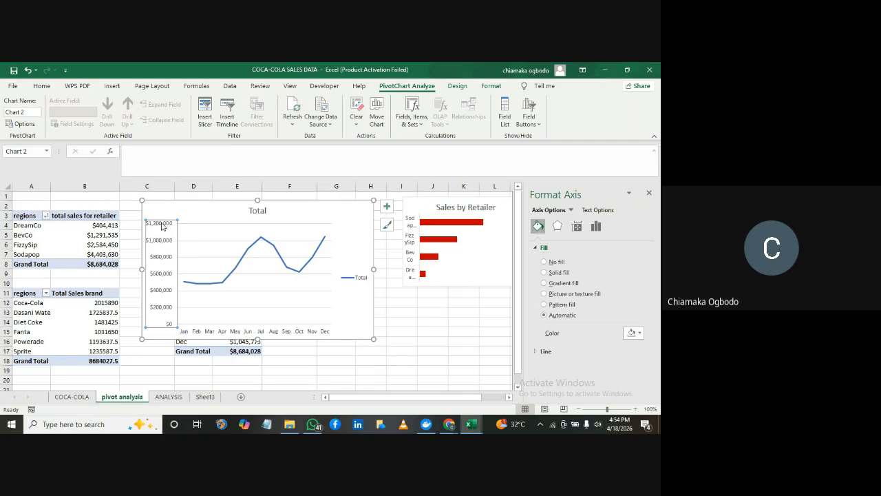
{"action": "key", "text": "Delete"}
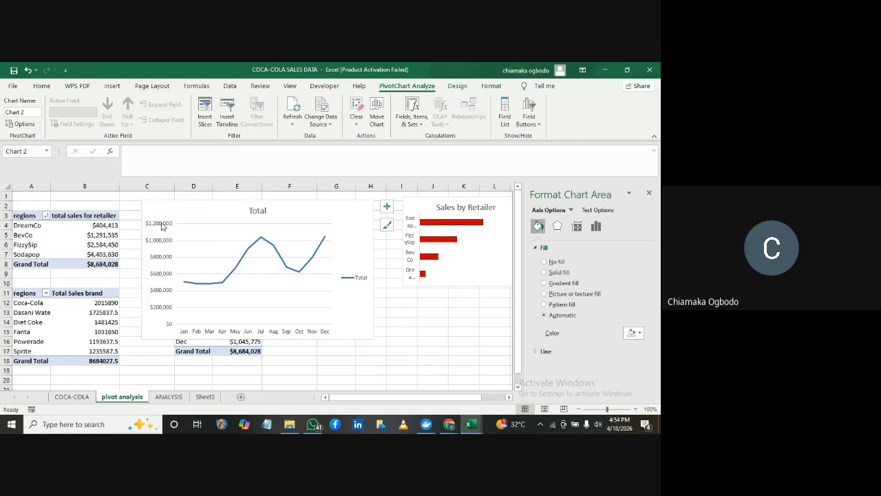
{"action": "left_click", "coordinate": [199, 283]}
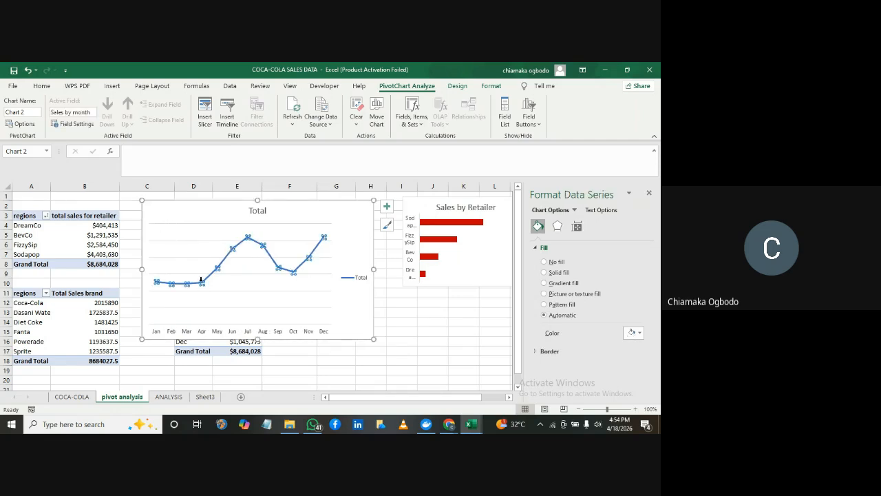
{"action": "left_click", "coordinate": [380, 254]}
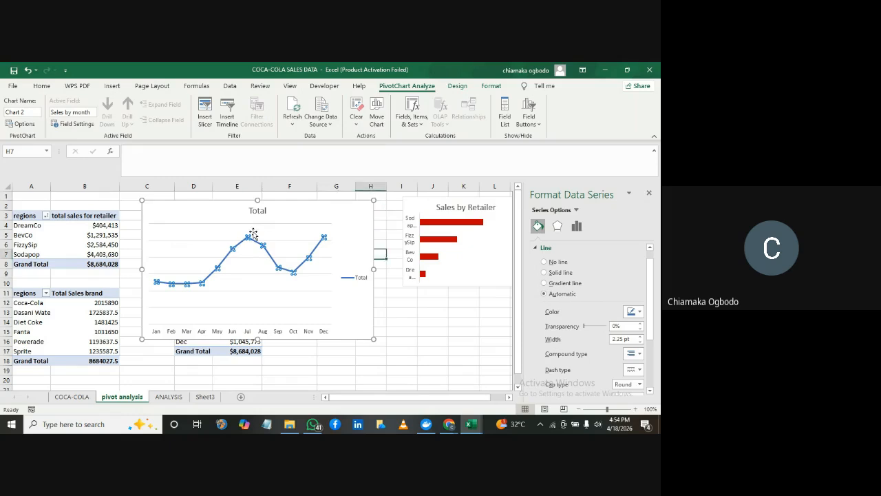
{"action": "left_click", "coordinate": [213, 269]}
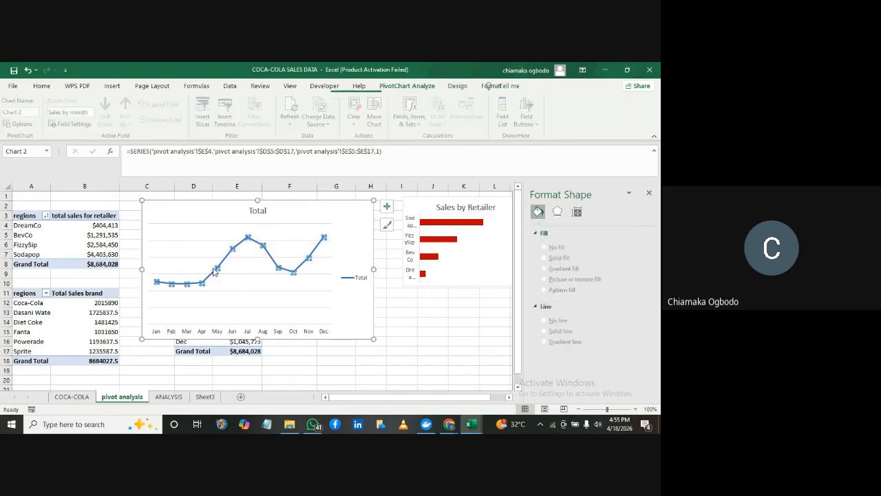
{"action": "left_click", "coordinate": [396, 264]}
{"action": "left_click", "coordinate": [171, 332]}
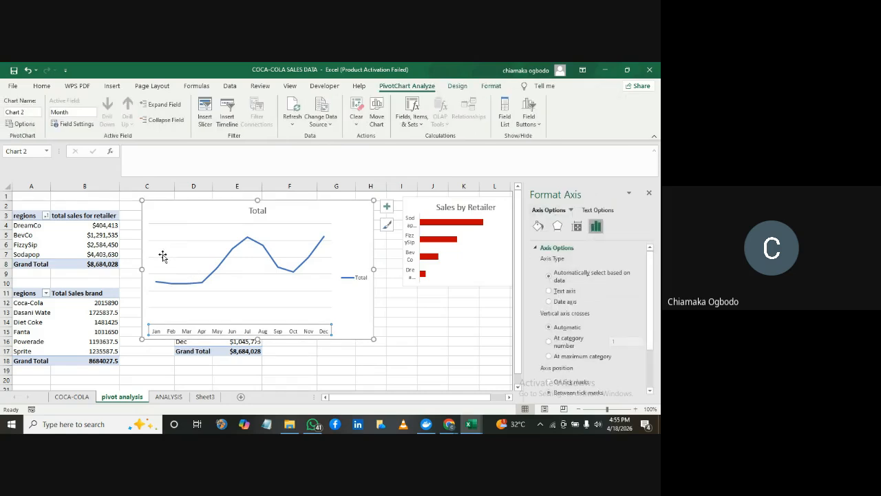
{"action": "left_click", "coordinate": [163, 255]}
{"action": "left_click", "coordinate": [200, 211]}
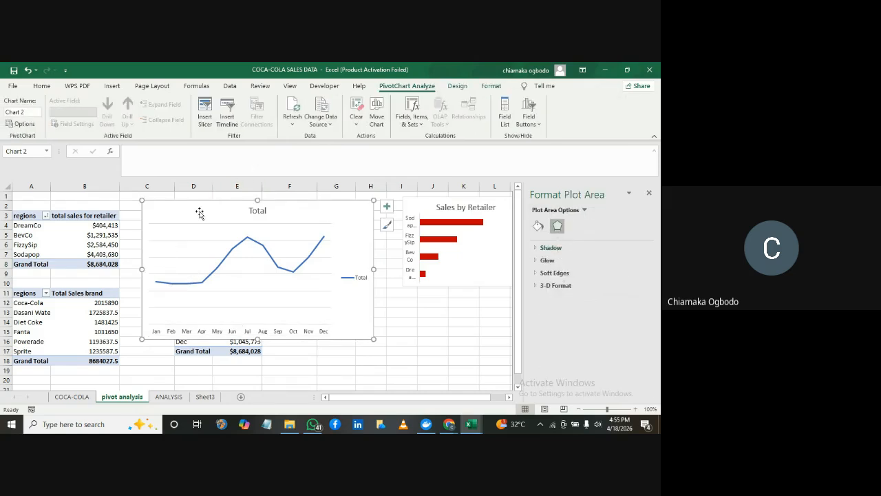
Undo the vertical axis deletion and the hiding of the field buttons on the line PivotChart
{"action": "key", "text": "ctrl+z"}
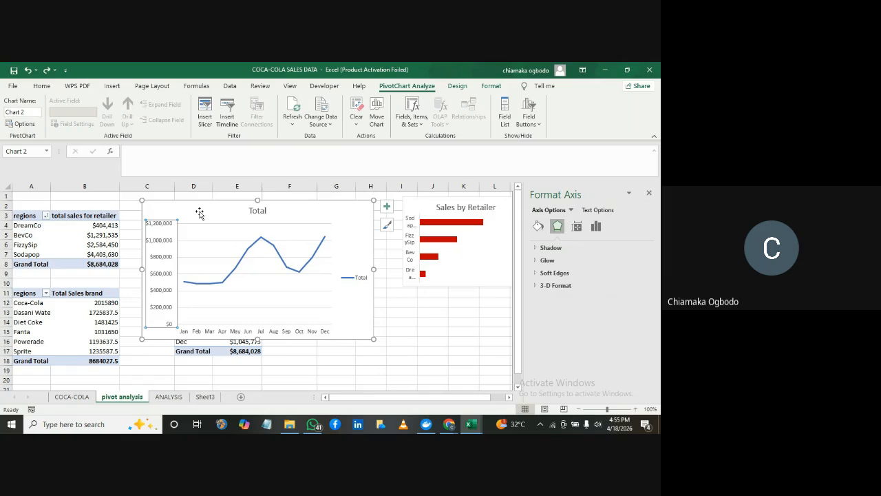
{"action": "key", "text": "ctrl+z"}
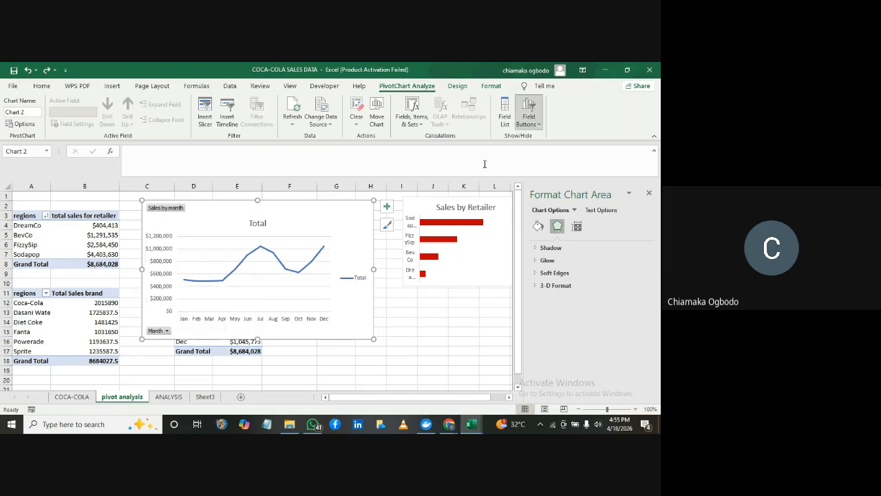
Hide all field buttons on the monthly line PivotChart and deselect the chart
{"action": "left_click", "coordinate": [539, 125]}
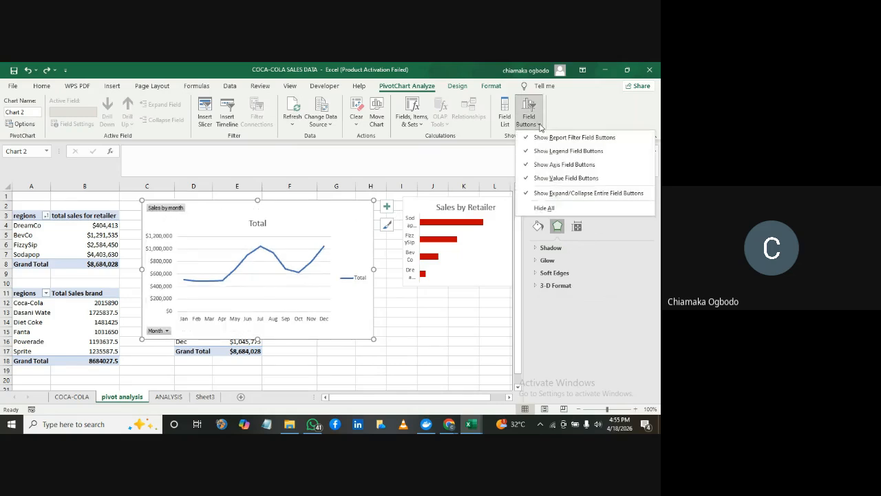
{"action": "left_click", "coordinate": [544, 208]}
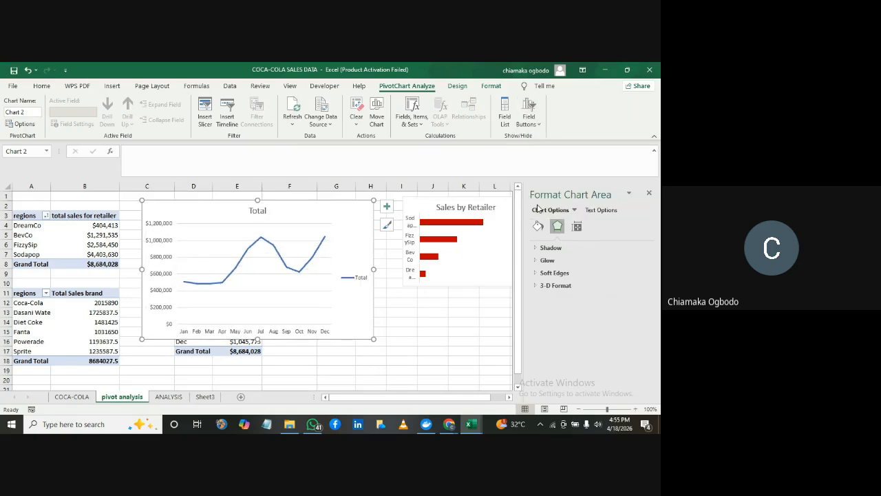
{"action": "left_click", "coordinate": [403, 308]}
Remove the gridlines and the legend from the monthly line PivotChart
{"action": "left_click", "coordinate": [352, 250]}
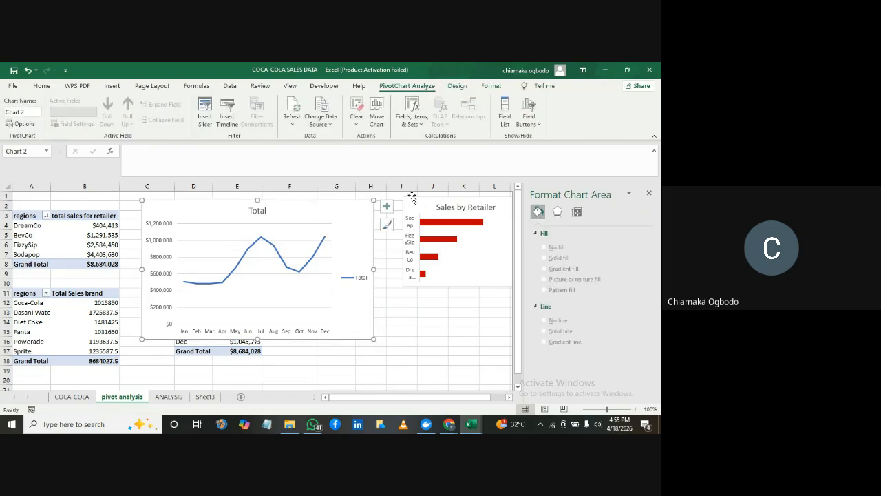
{"action": "left_click", "coordinate": [384, 206]}
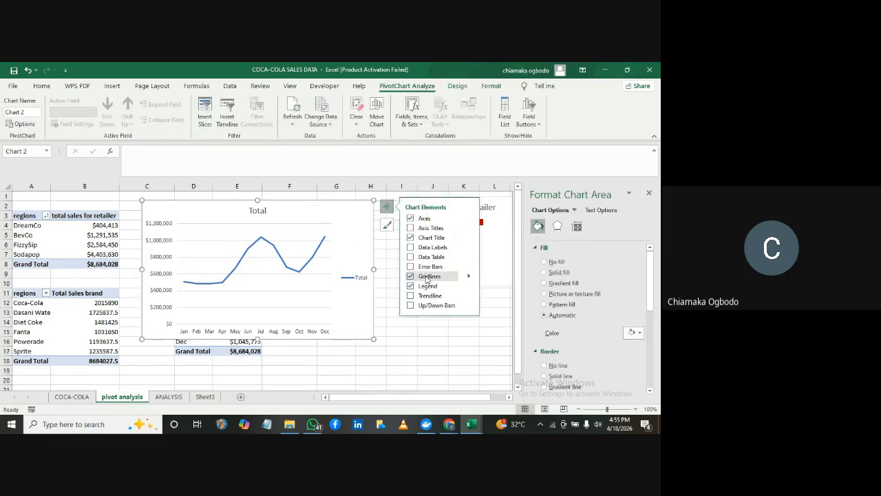
{"action": "left_click", "coordinate": [426, 277]}
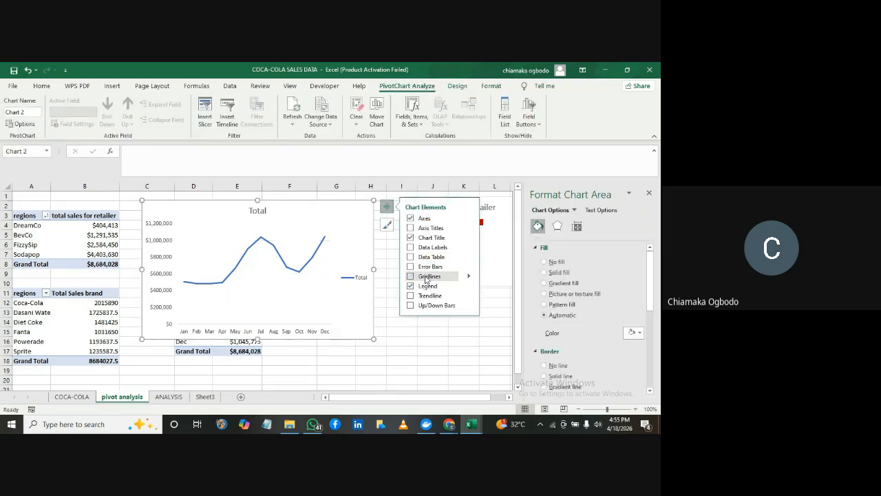
{"action": "left_click", "coordinate": [359, 278]}
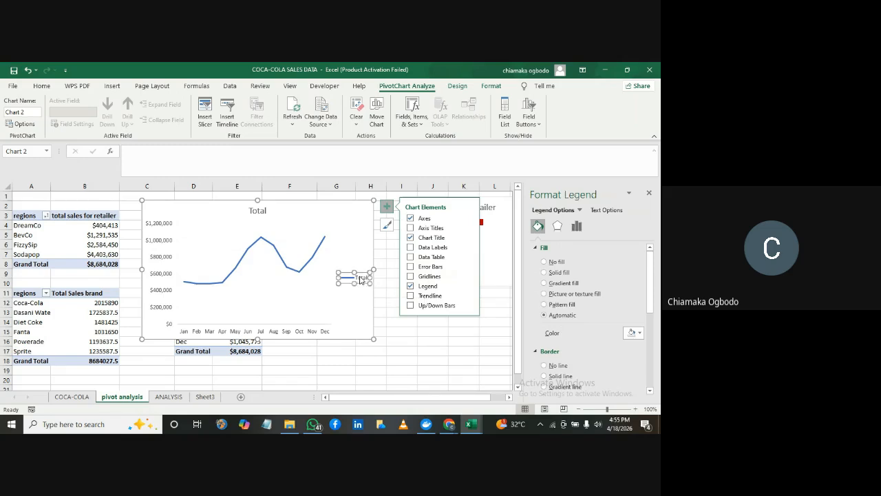
{"action": "key", "text": "Delete"}
Change the line PivotChart's title to "Sales by month" and deselect the chart
{"action": "left_click", "coordinate": [259, 210]}
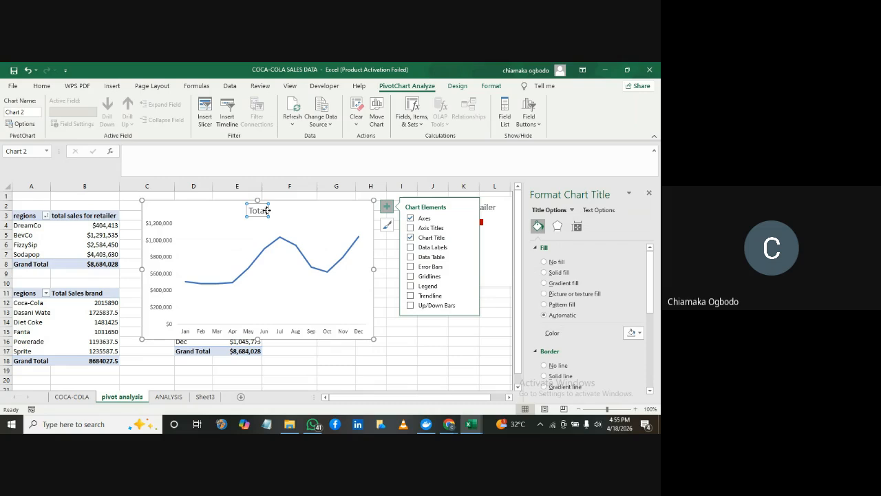
{"action": "double_click", "coordinate": [263, 210]}
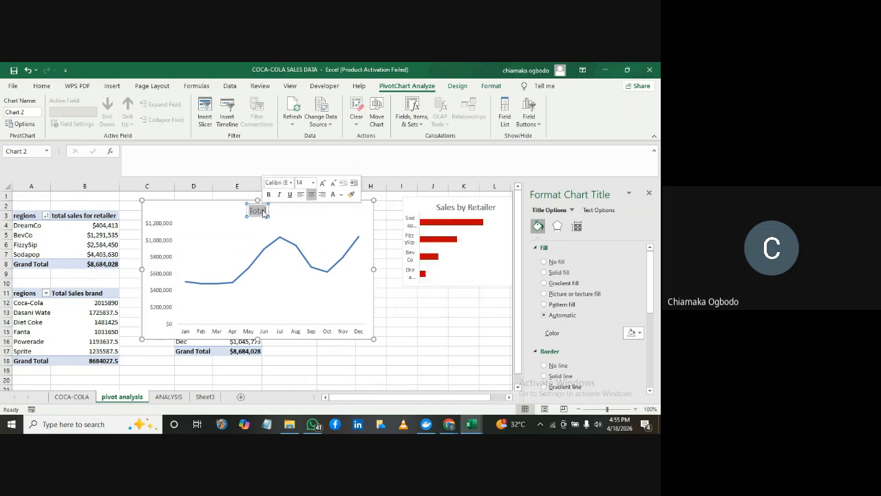
{"action": "type", "text": "Sales by"}
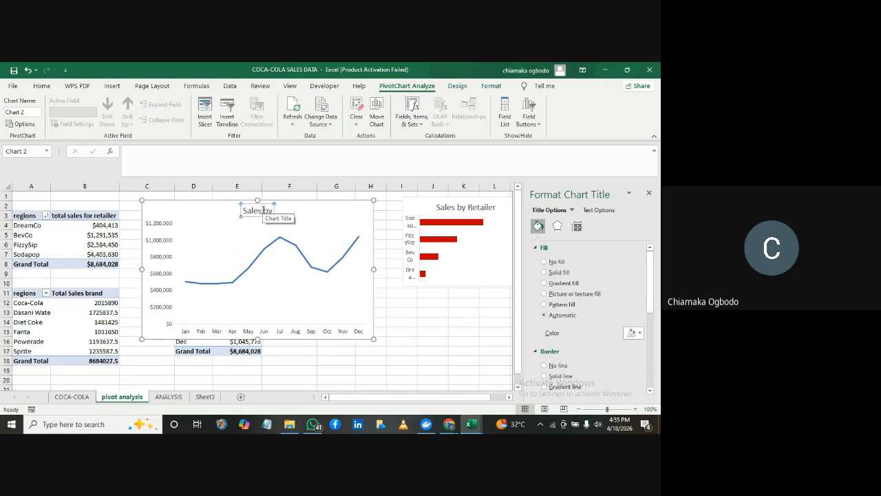
{"action": "type", "text": " month"}
{"action": "key", "text": "Return"}
{"action": "left_click", "coordinate": [375, 228]}
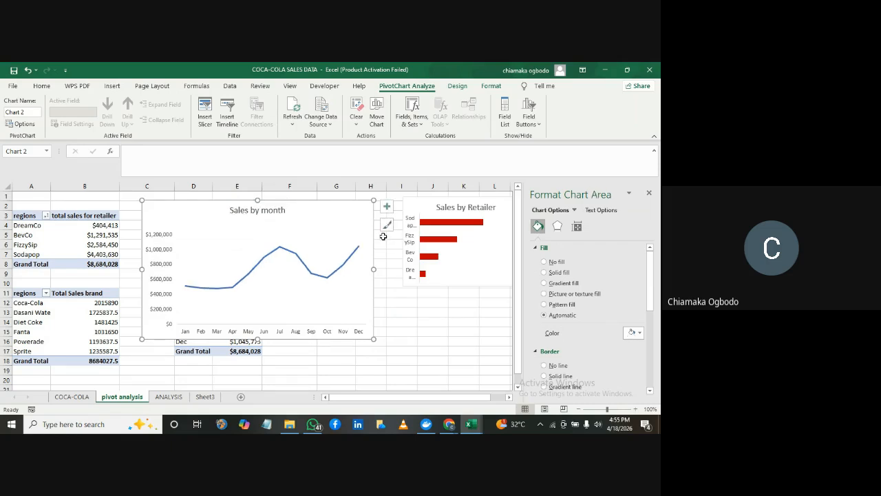
{"action": "left_click", "coordinate": [383, 237]}
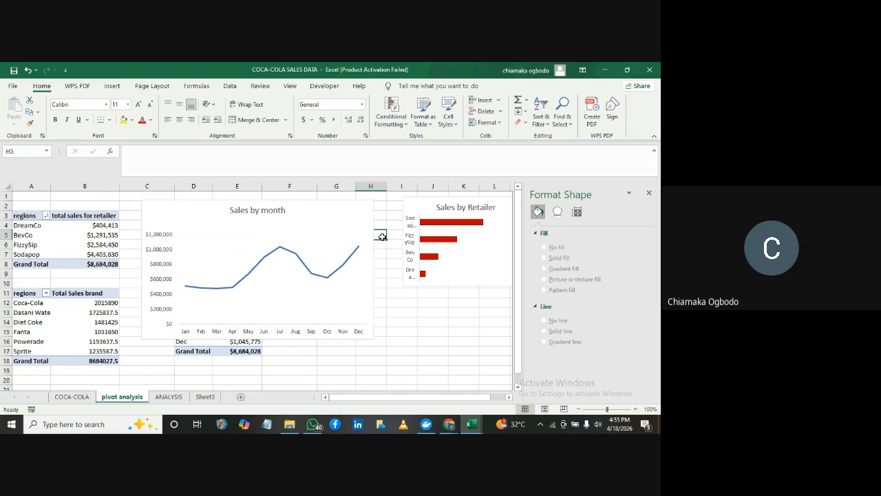
Colour the line series of the Sales by month PivotChart dark red and deselect the chart
{"action": "left_click", "coordinate": [279, 252]}
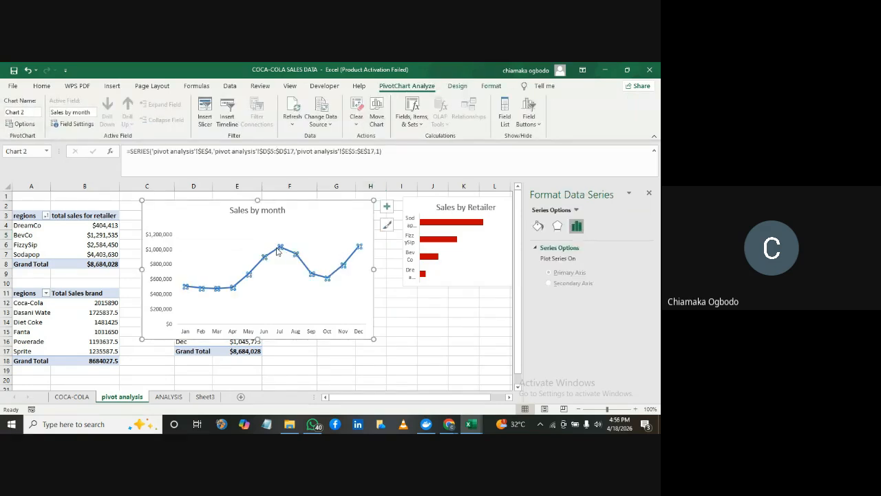
{"action": "left_click", "coordinate": [539, 227]}
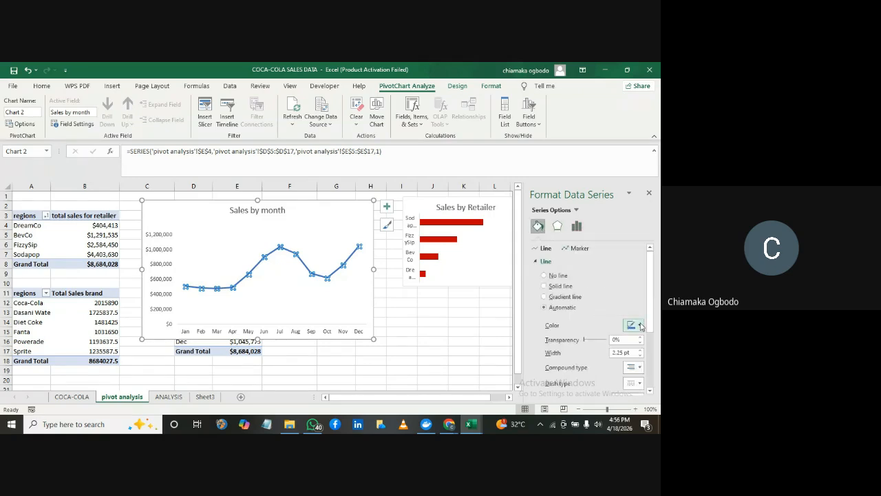
{"action": "left_click", "coordinate": [639, 326]}
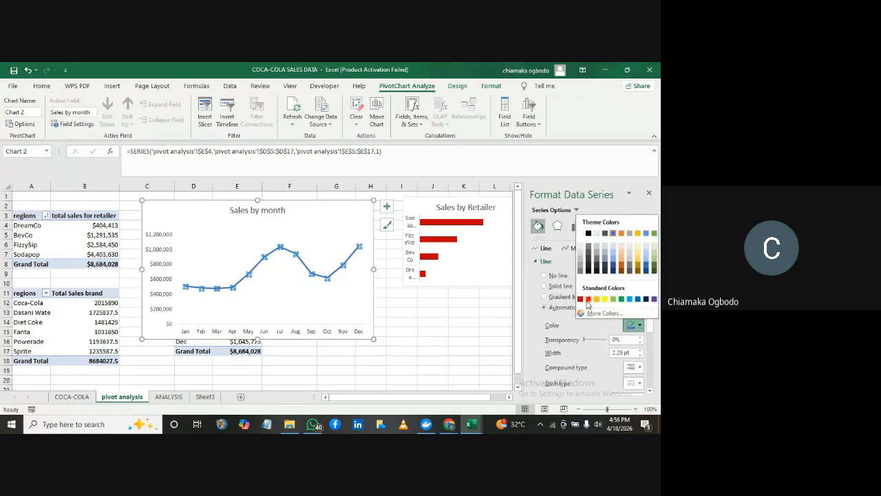
{"action": "left_click", "coordinate": [581, 299]}
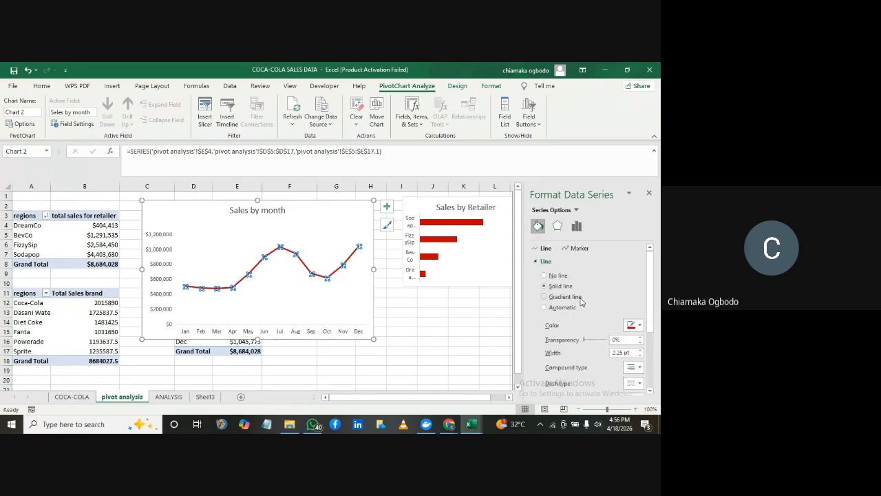
{"action": "left_click", "coordinate": [449, 307]}
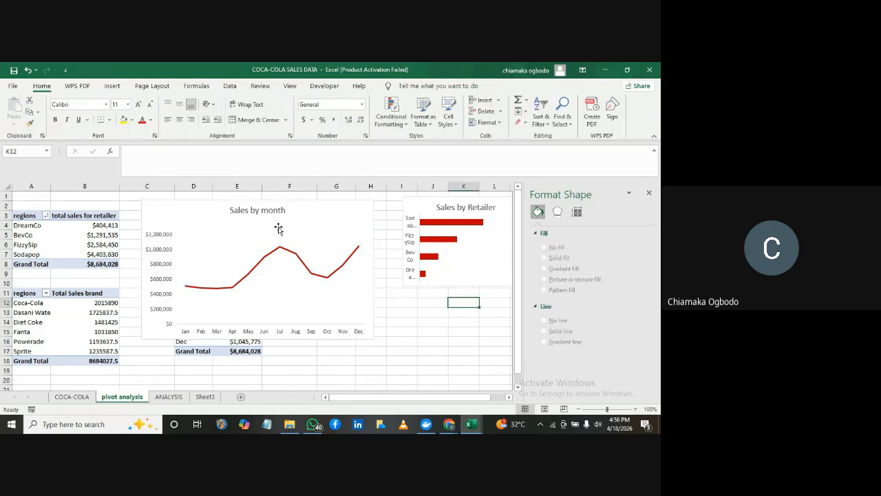
Examine the design options, addable chart elements and quick layouts available for the Sales by month PivotChart
{"action": "left_click", "coordinate": [239, 221]}
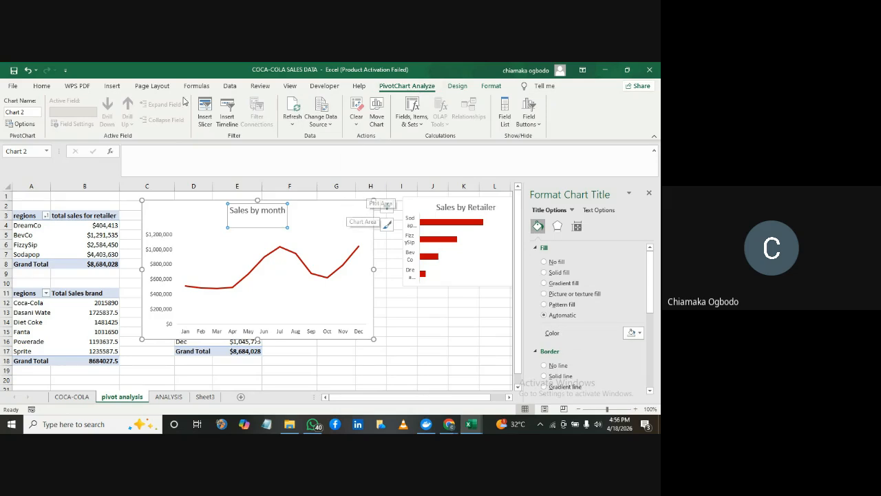
{"action": "left_click", "coordinate": [110, 87]}
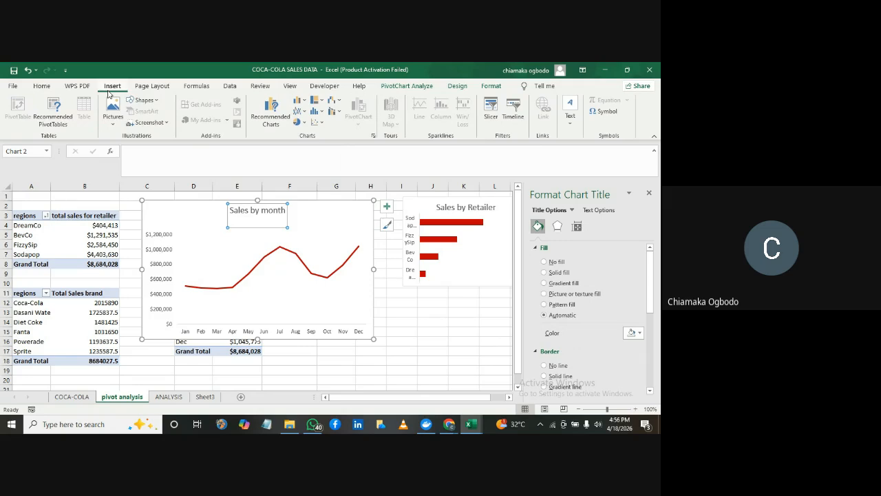
{"action": "left_click", "coordinate": [319, 227]}
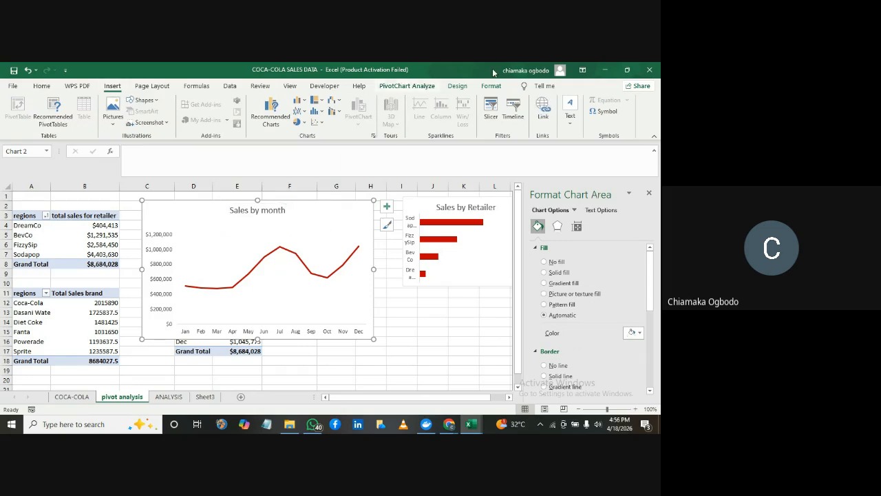
{"action": "left_click", "coordinate": [461, 86]}
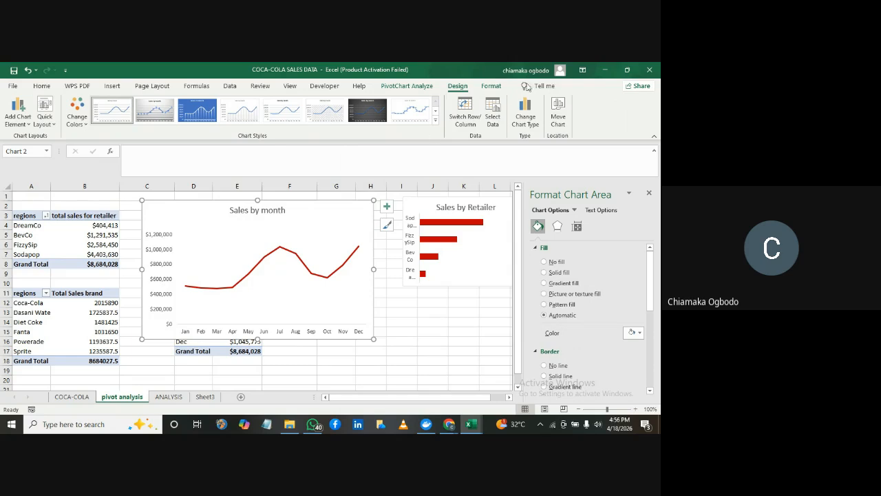
{"action": "left_click", "coordinate": [320, 227]}
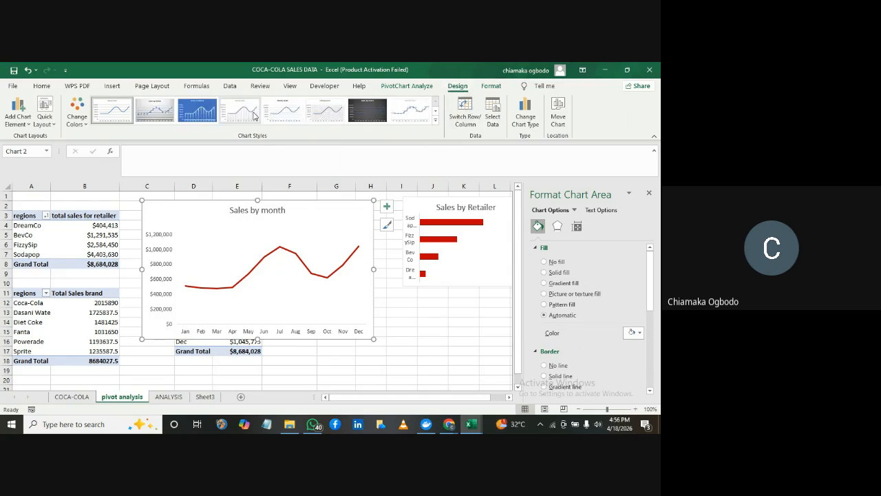
{"action": "left_click", "coordinate": [30, 128]}
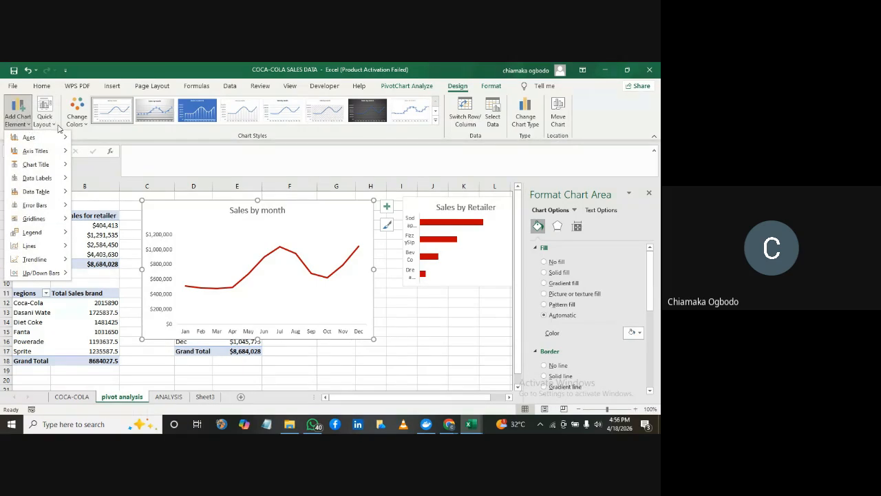
{"action": "left_click", "coordinate": [57, 125]}
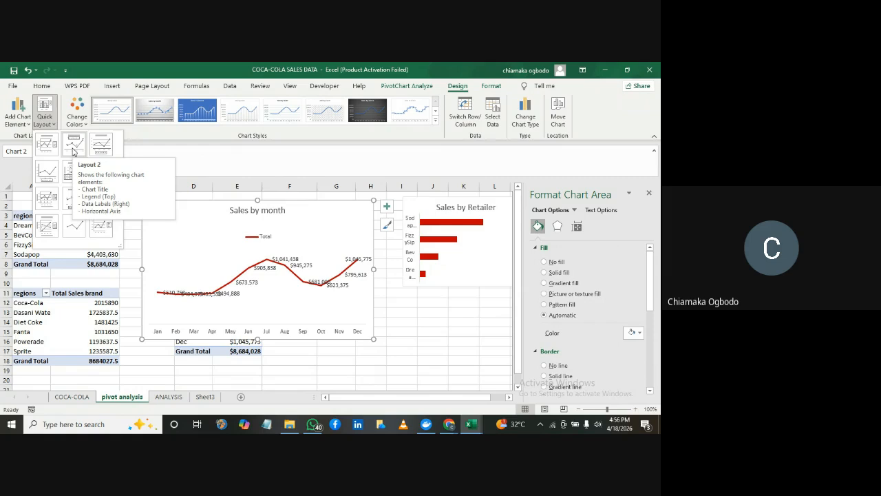
{"action": "left_click", "coordinate": [387, 207]}
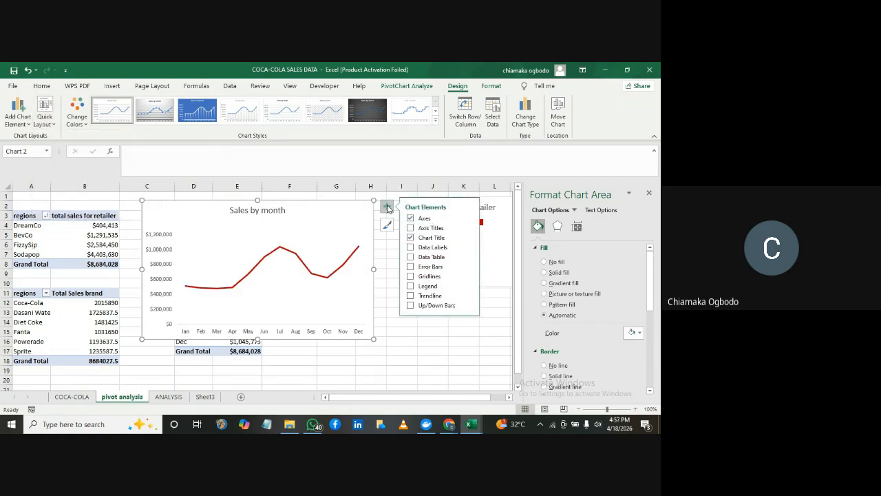
Deselect the Sales by month PivotChart and close the chart formatting pane
{"action": "left_click", "coordinate": [410, 248]}
{"action": "left_click", "coordinate": [391, 254]}
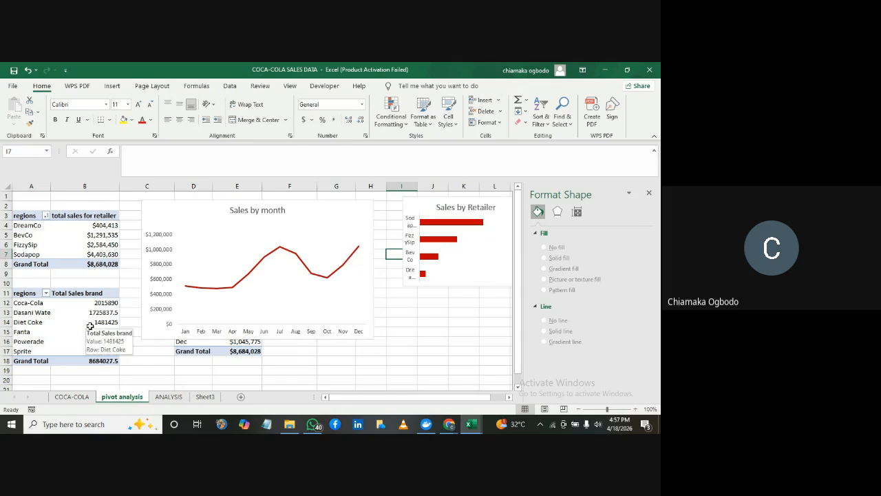
{"action": "left_click", "coordinate": [651, 191]}
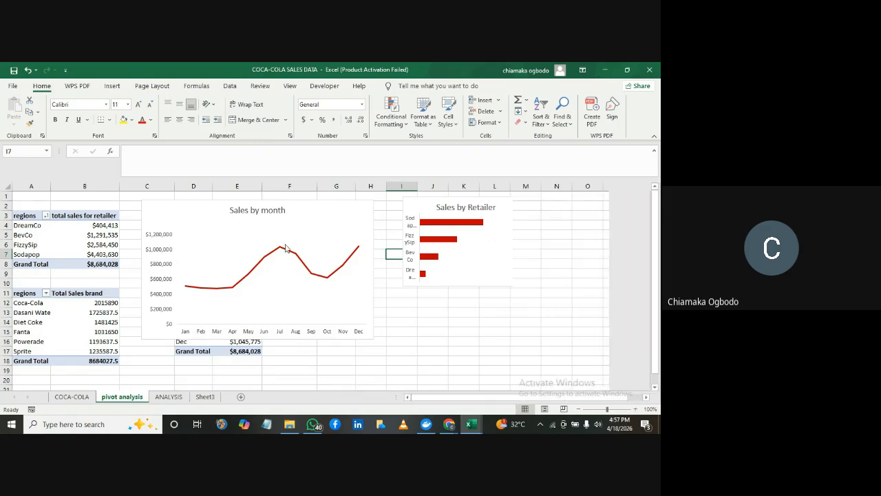
Move the Sales by month PivotChart off the monthly PivotTable to around column L and deselect it
{"action": "left_click", "coordinate": [321, 219]}
{"action": "left_click_drag", "start_coordinate": [219, 205], "coordinate": [572, 226]}
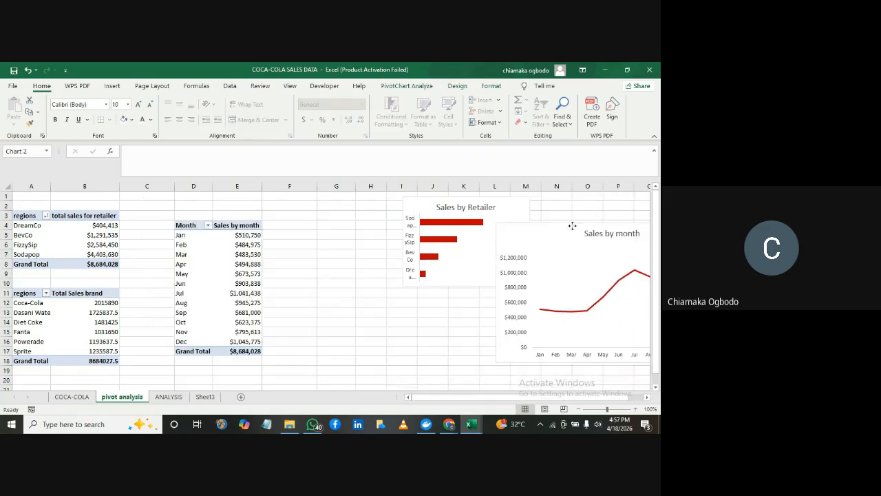
{"action": "left_click", "coordinate": [82, 234]}
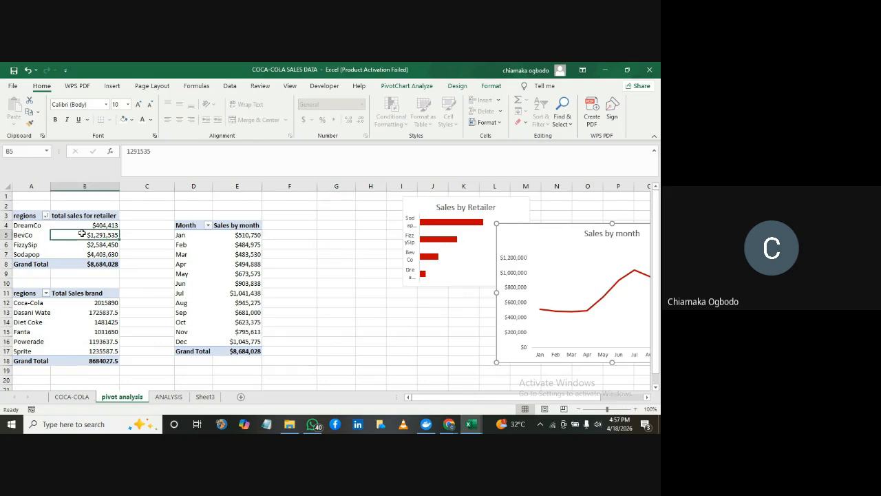
Look over the ANALYSIS and Sheet3 worksheets and return to the monthly PivotTable on pivot analysis
{"action": "left_click", "coordinate": [161, 400]}
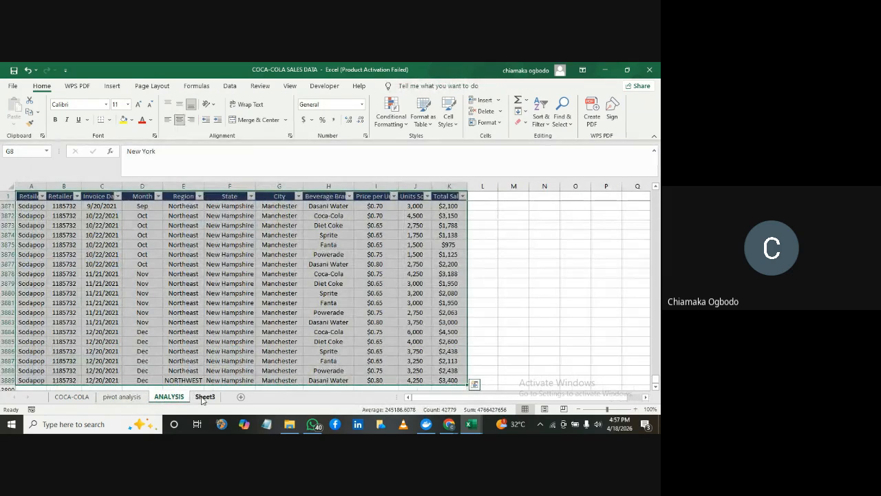
{"action": "left_click", "coordinate": [203, 400]}
{"action": "left_click", "coordinate": [119, 400]}
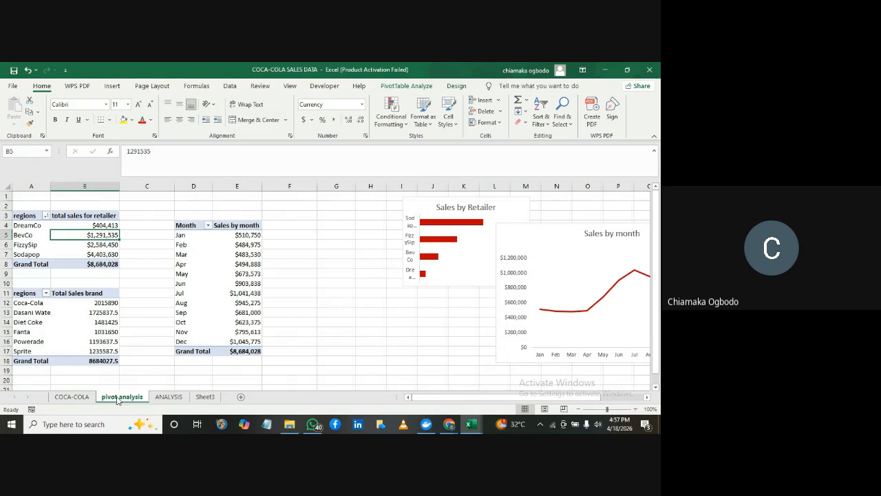
{"action": "left_click", "coordinate": [175, 254]}
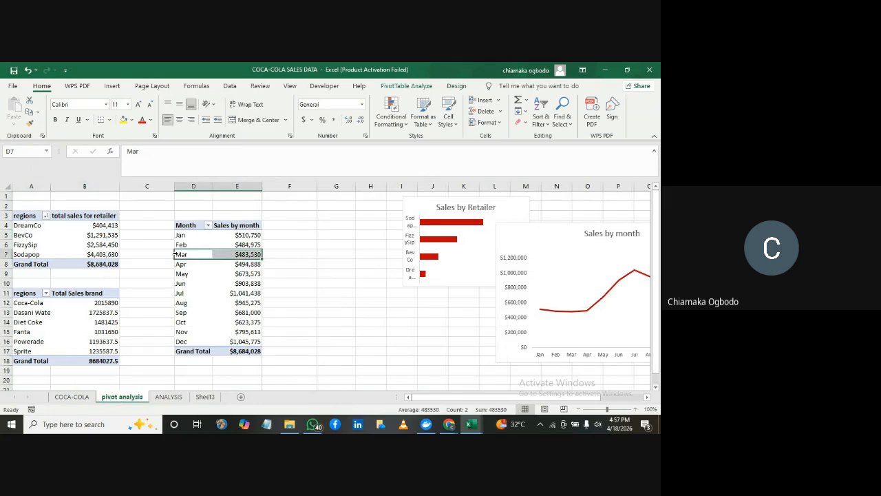
{"action": "left_click", "coordinate": [221, 247]}
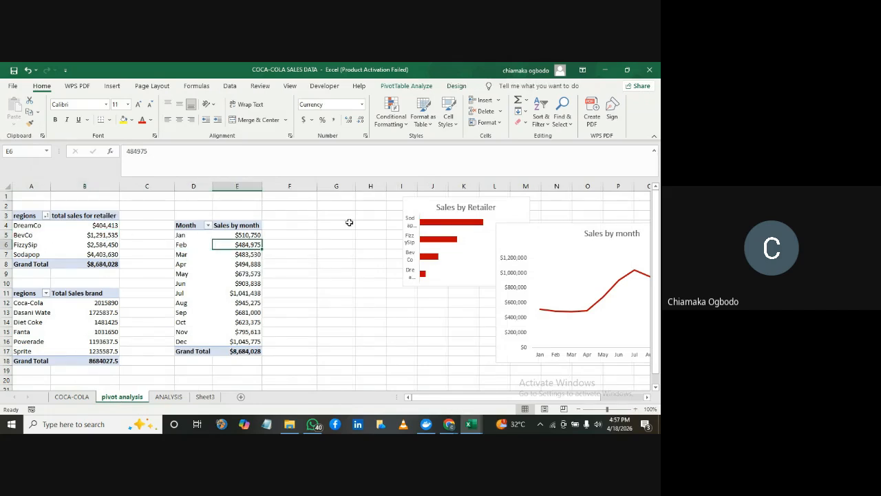
Move the Sales by Retailer PivotChart down against the Sales by month chart and view the data commands for the retailer PivotTable
{"action": "left_click_drag", "start_coordinate": [427, 208], "coordinate": [407, 221]}
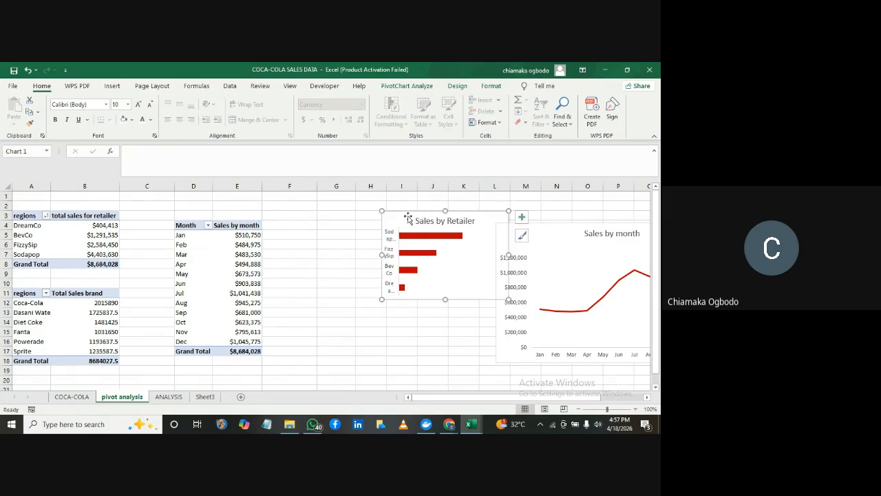
{"action": "left_click_drag", "start_coordinate": [408, 217], "coordinate": [466, 283]}
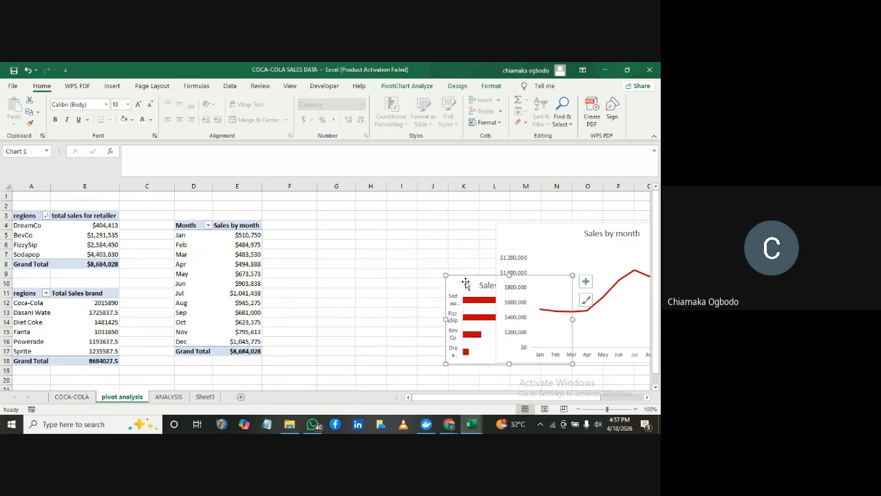
{"action": "left_click", "coordinate": [72, 233]}
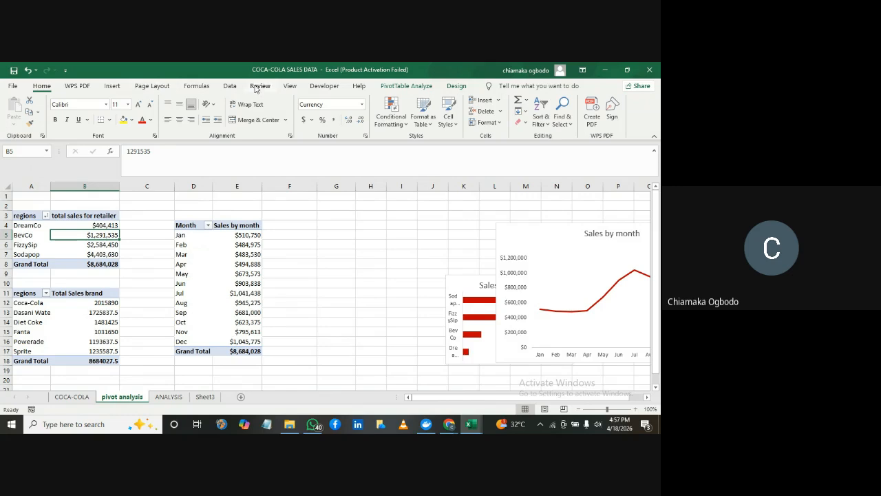
{"action": "left_click", "coordinate": [230, 86]}
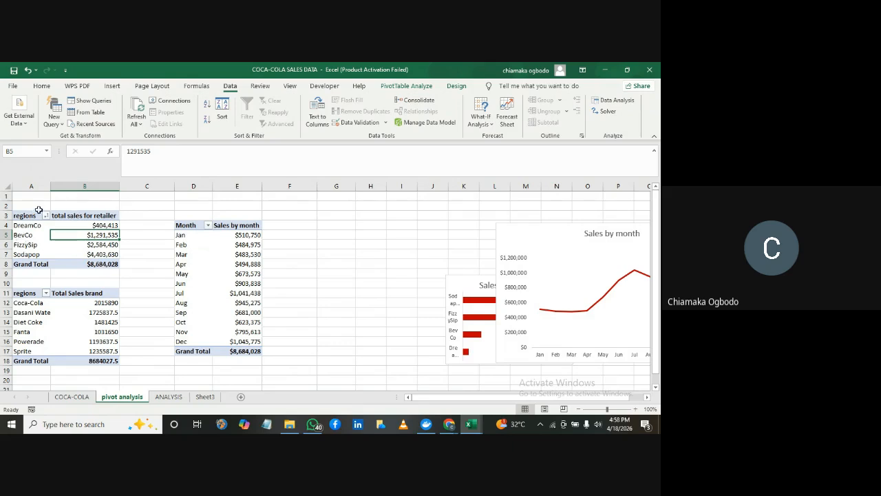
Rearrange the PivotCharts, placing Sales by Retailer across columns H to L and Sales by month over the PivotTables
{"action": "left_click", "coordinate": [492, 306]}
{"action": "left_click_drag", "start_coordinate": [470, 285], "coordinate": [309, 234]}
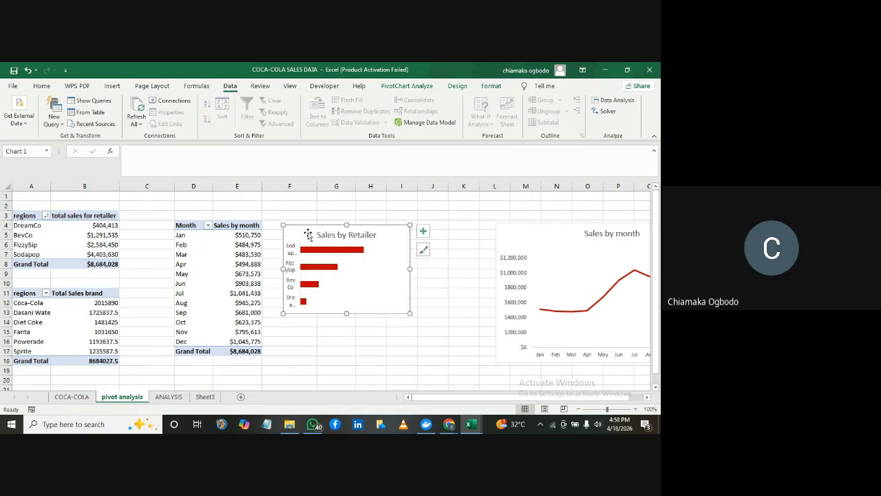
{"action": "left_click_drag", "start_coordinate": [545, 227], "coordinate": [112, 246]}
{"action": "left_click_drag", "start_coordinate": [327, 229], "coordinate": [407, 218]}
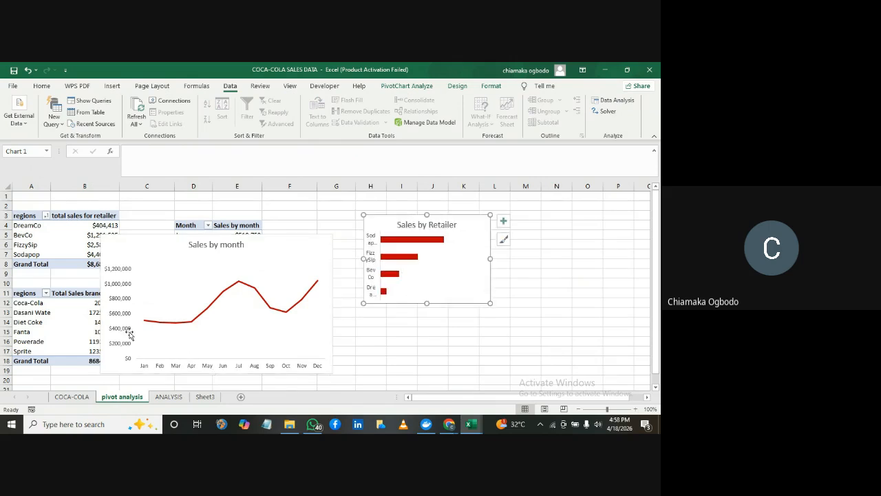
{"action": "left_click", "coordinate": [49, 314]}
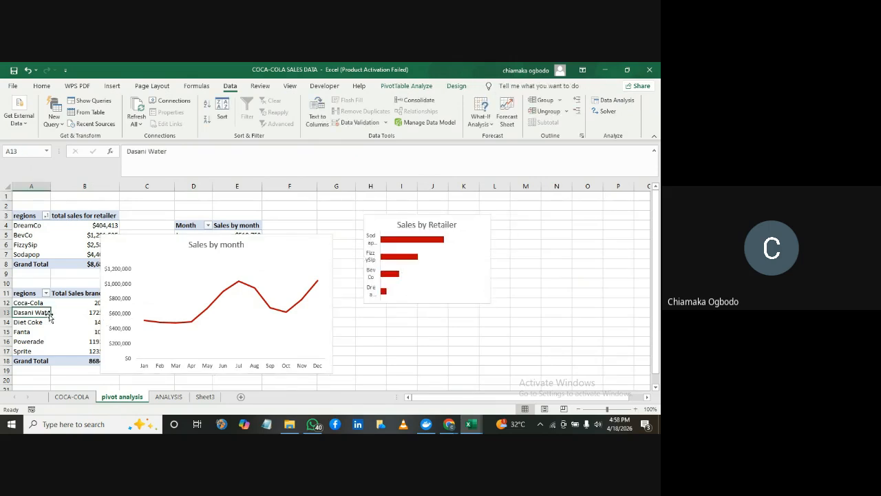
Examine the analysis commands and the full chart styles gallery for the Sales by month PivotChart
{"action": "left_click", "coordinate": [183, 250]}
{"action": "left_click", "coordinate": [389, 90]}
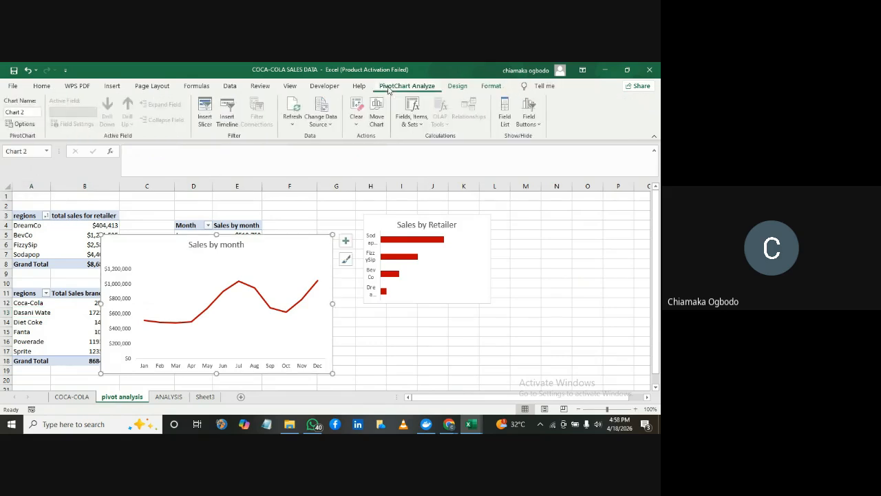
{"action": "left_click", "coordinate": [457, 86]}
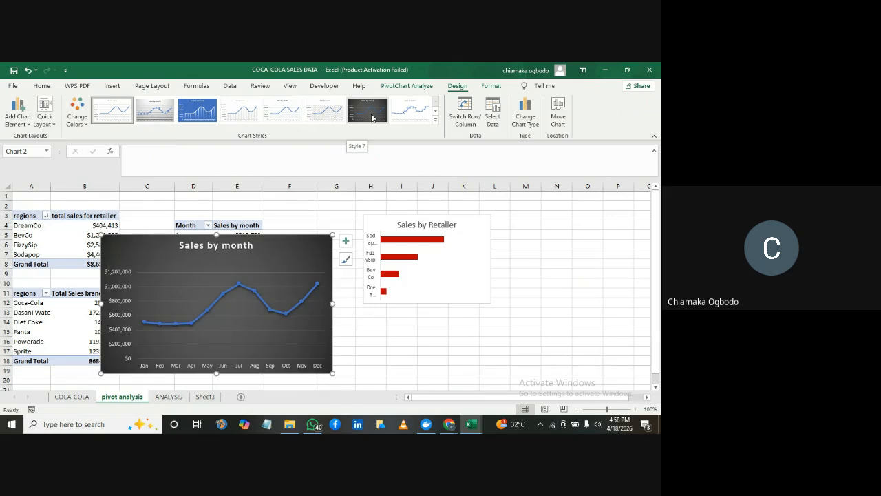
{"action": "left_click", "coordinate": [435, 121]}
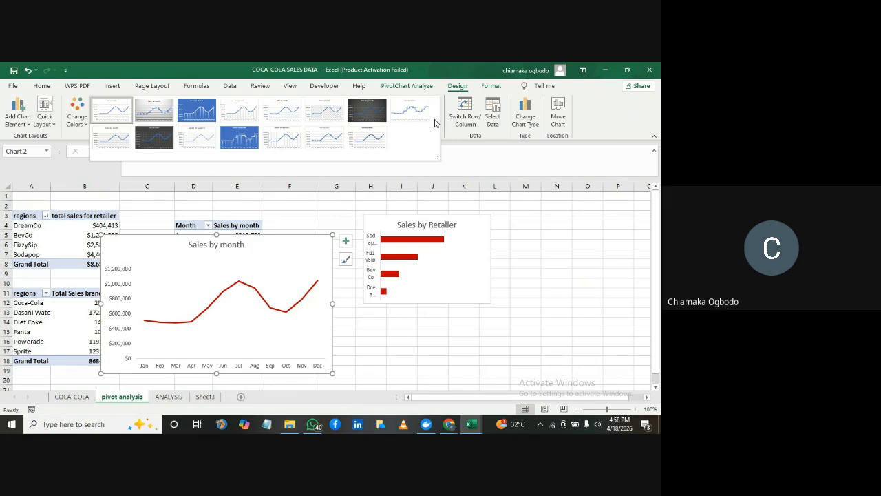
{"action": "left_click", "coordinate": [459, 164]}
Move the Sales by month PivotChart up beside the retailer PivotTable, starting in column C next to the Sales by Retailer chart
{"action": "left_click", "coordinate": [252, 269]}
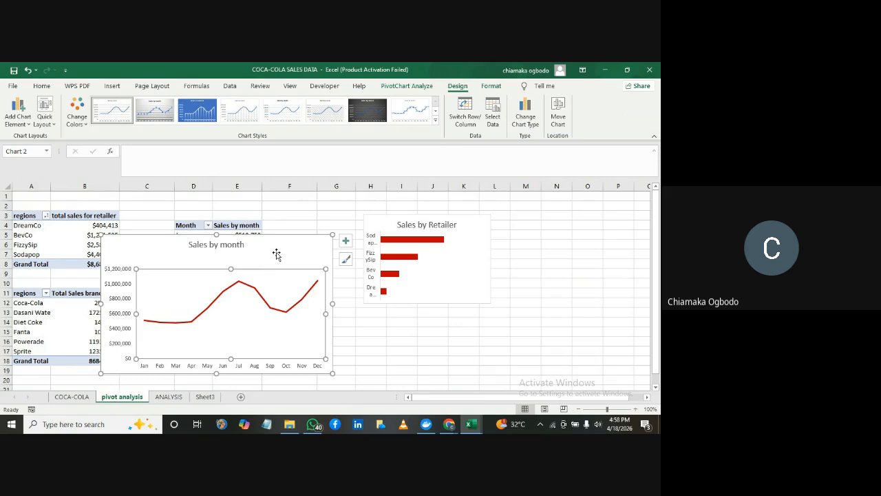
{"action": "left_click_drag", "start_coordinate": [277, 255], "coordinate": [312, 219]}
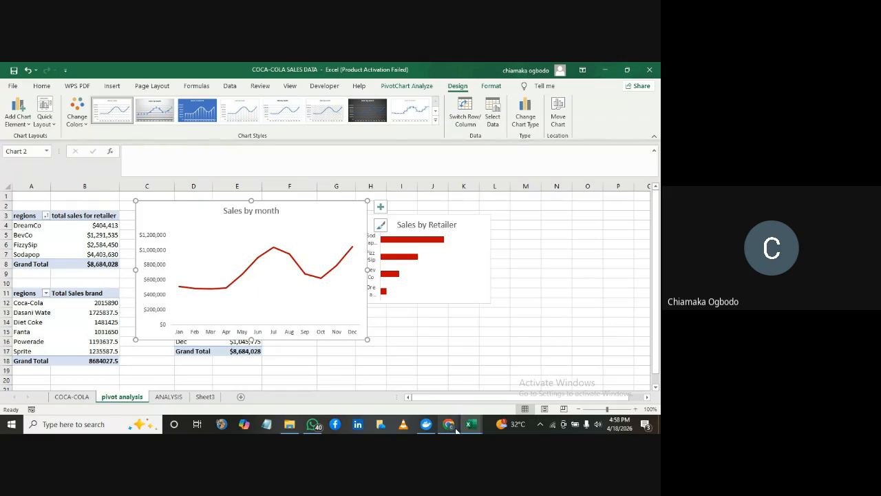
Switch to the Google Meet call in Chrome, mute the microphone and stop sharing the screen
{"action": "mouse_move", "coordinate": [453, 430]}
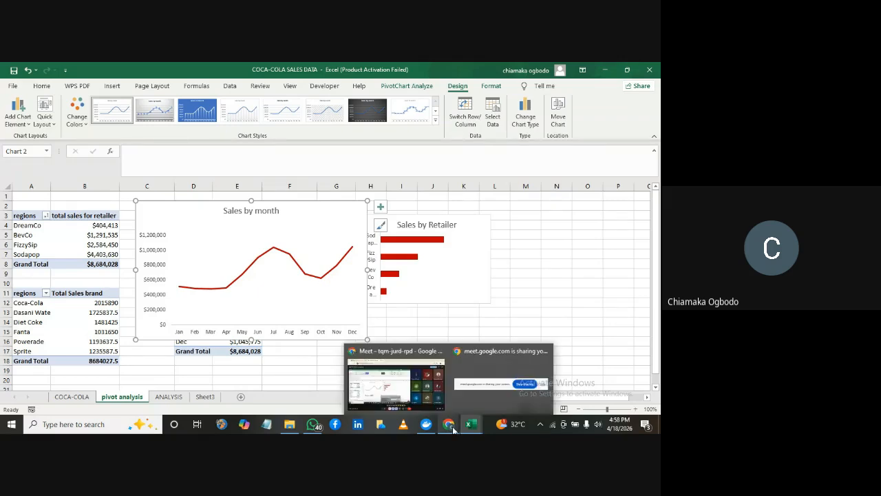
{"action": "left_click", "coordinate": [411, 390]}
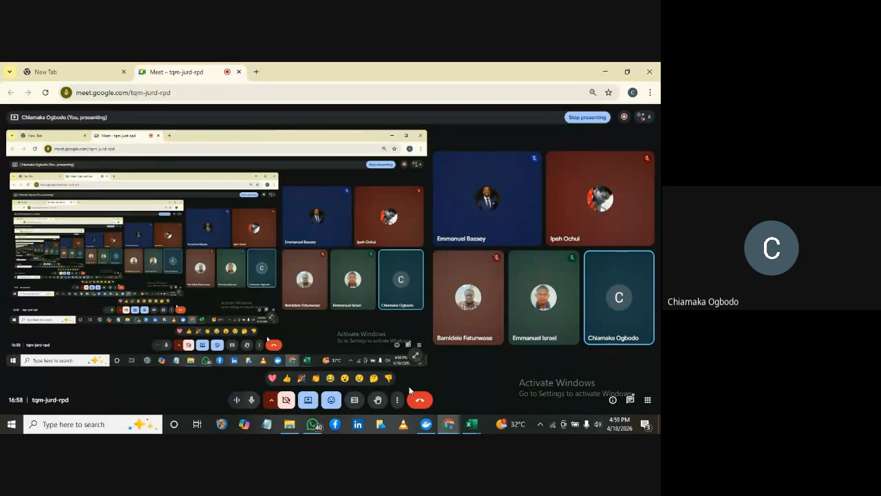
{"action": "left_click", "coordinate": [250, 401]}
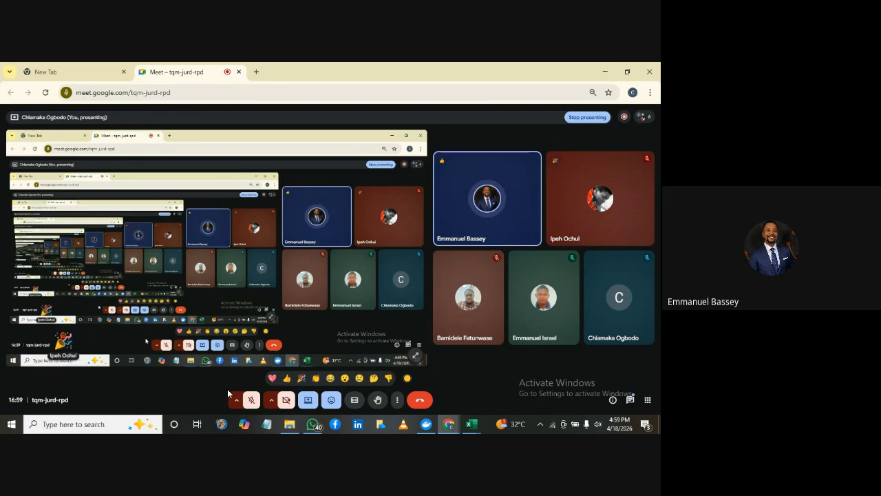
{"action": "left_click", "coordinate": [308, 401]}
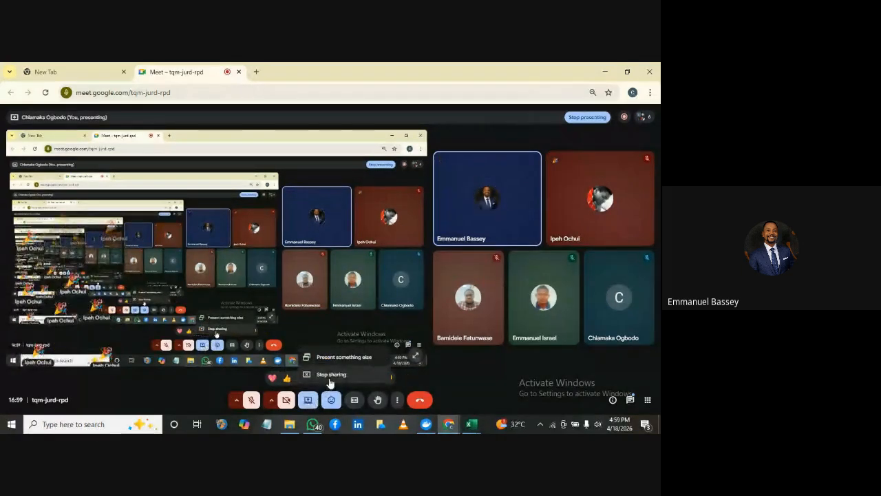
{"action": "left_click", "coordinate": [331, 376]}
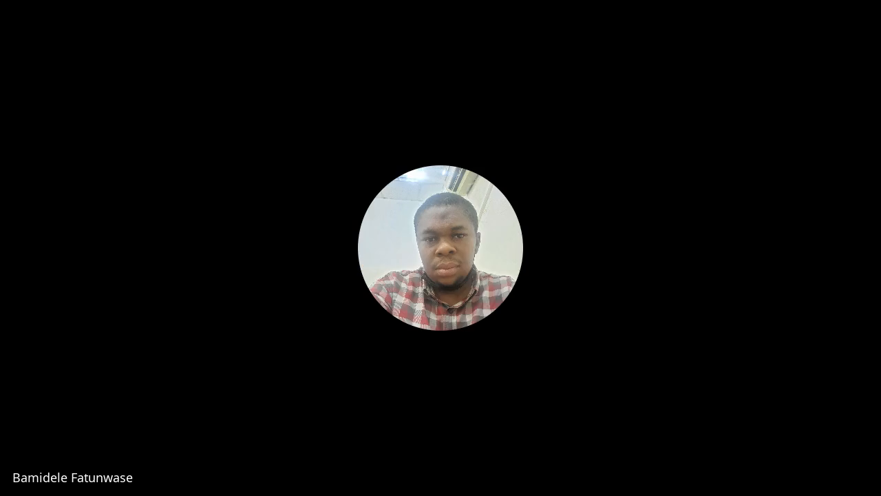